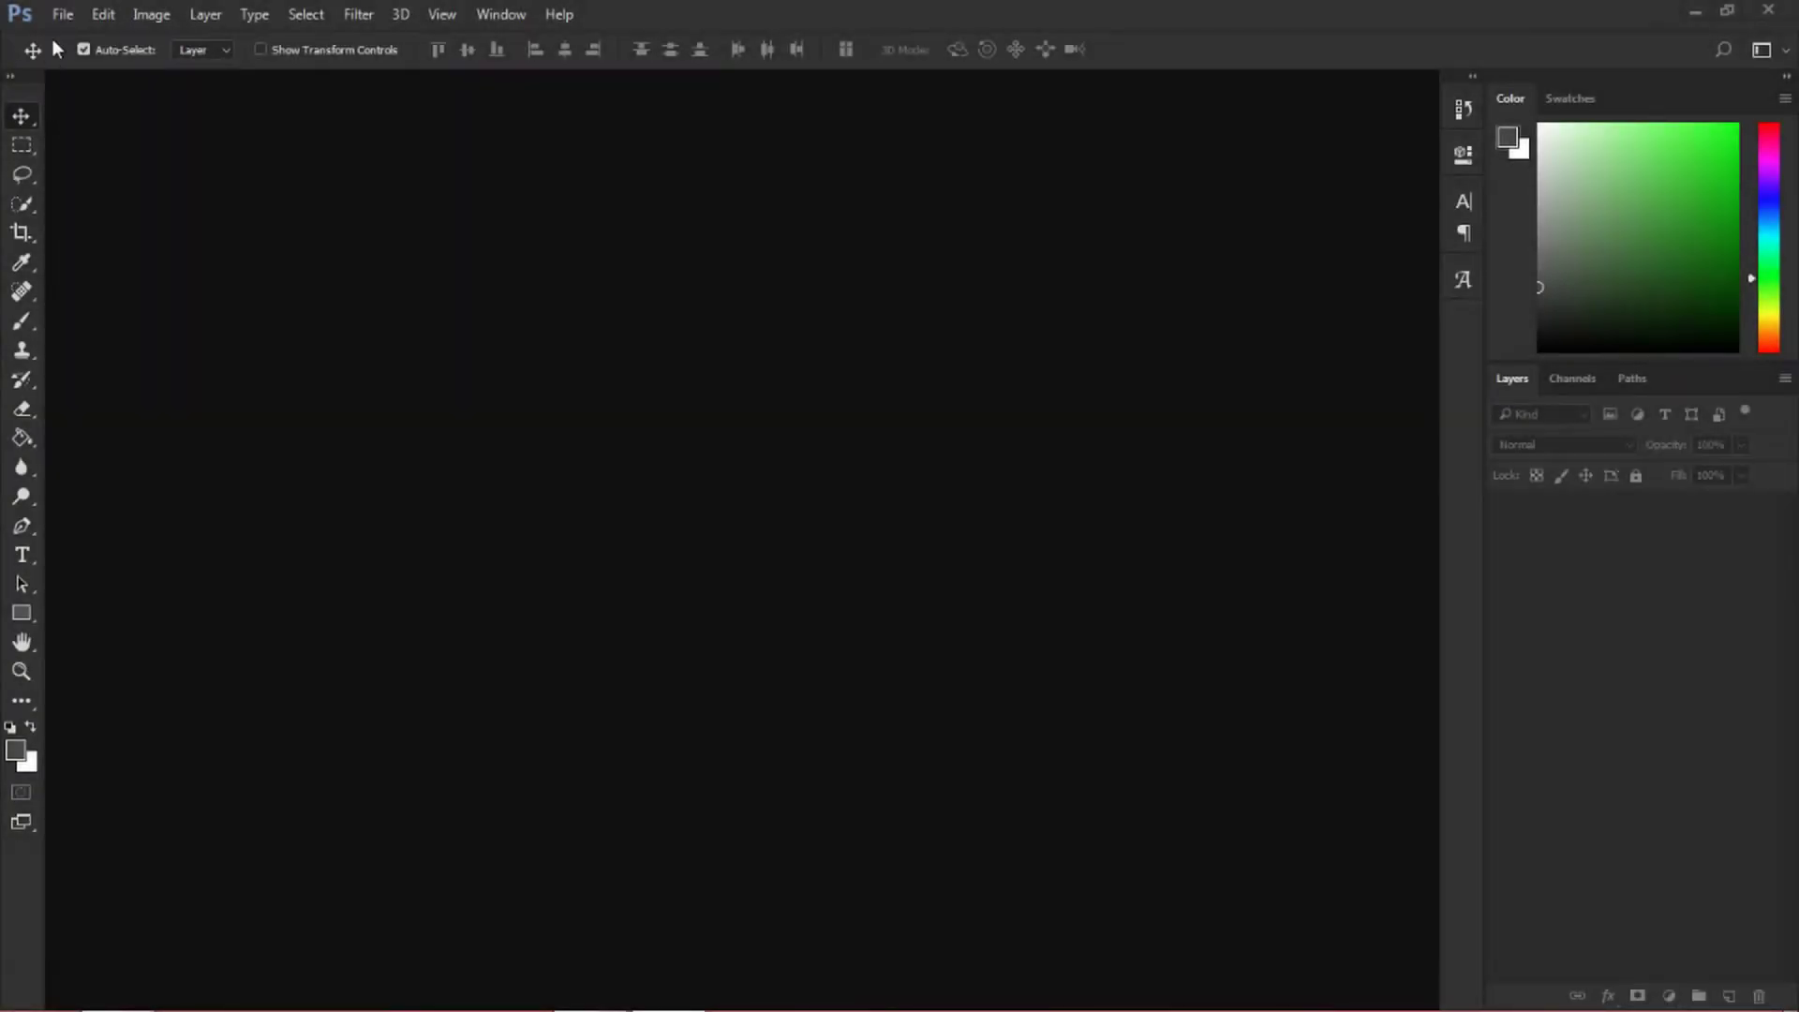
- Open the photo of a person by a mirrored mountain lake as Layer 0
{"action": "left_click", "coordinate": [62, 14]}
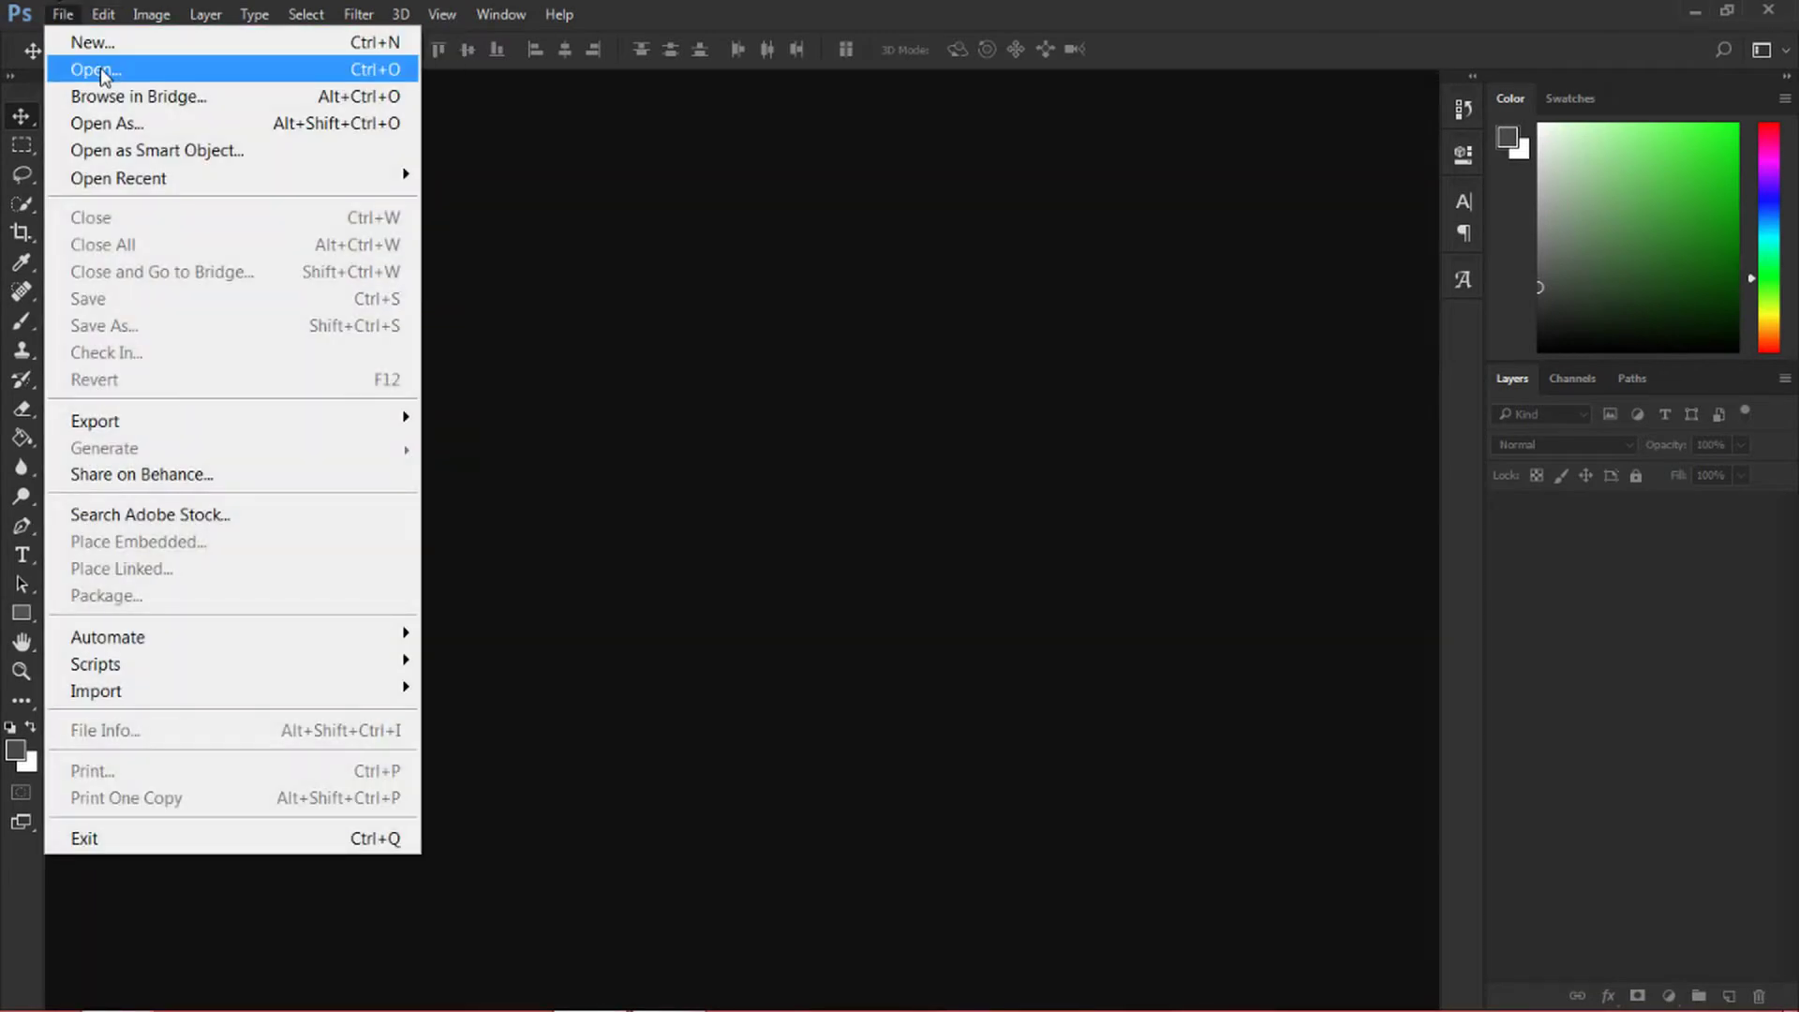
{"action": "left_click", "coordinate": [94, 69]}
{"action": "left_click", "coordinate": [544, 309]}
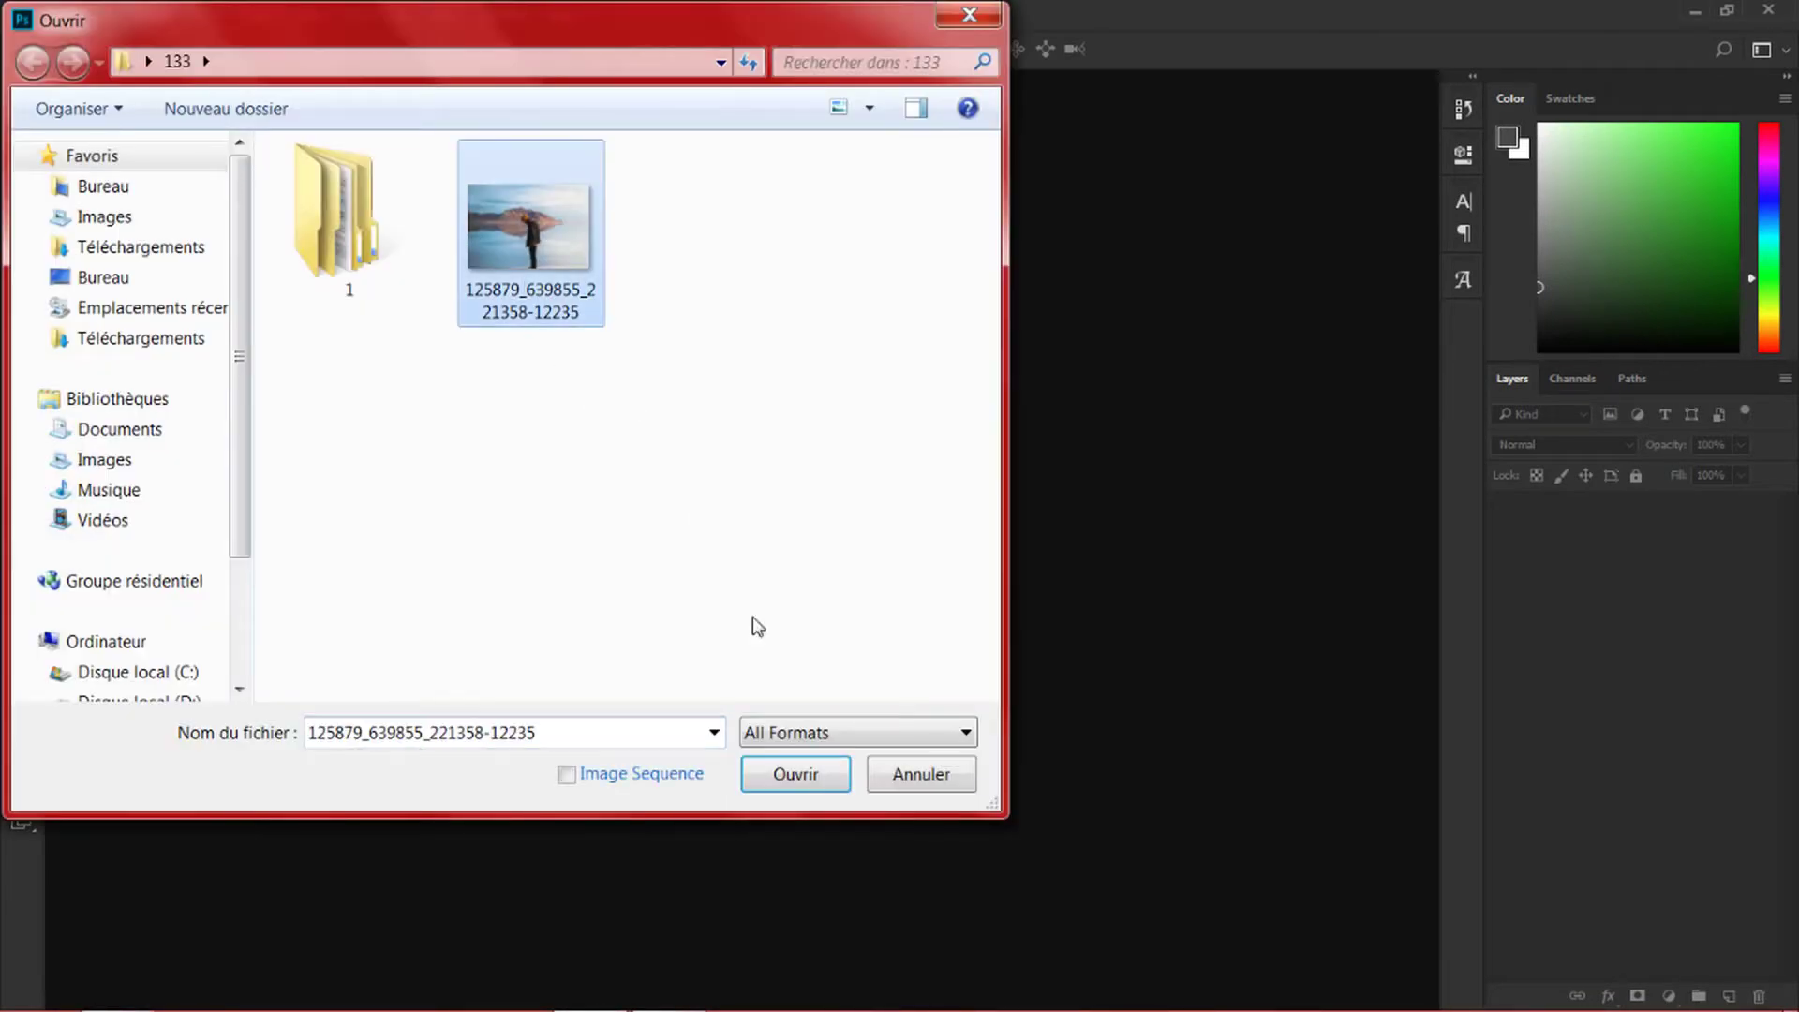
{"action": "left_click", "coordinate": [796, 774]}
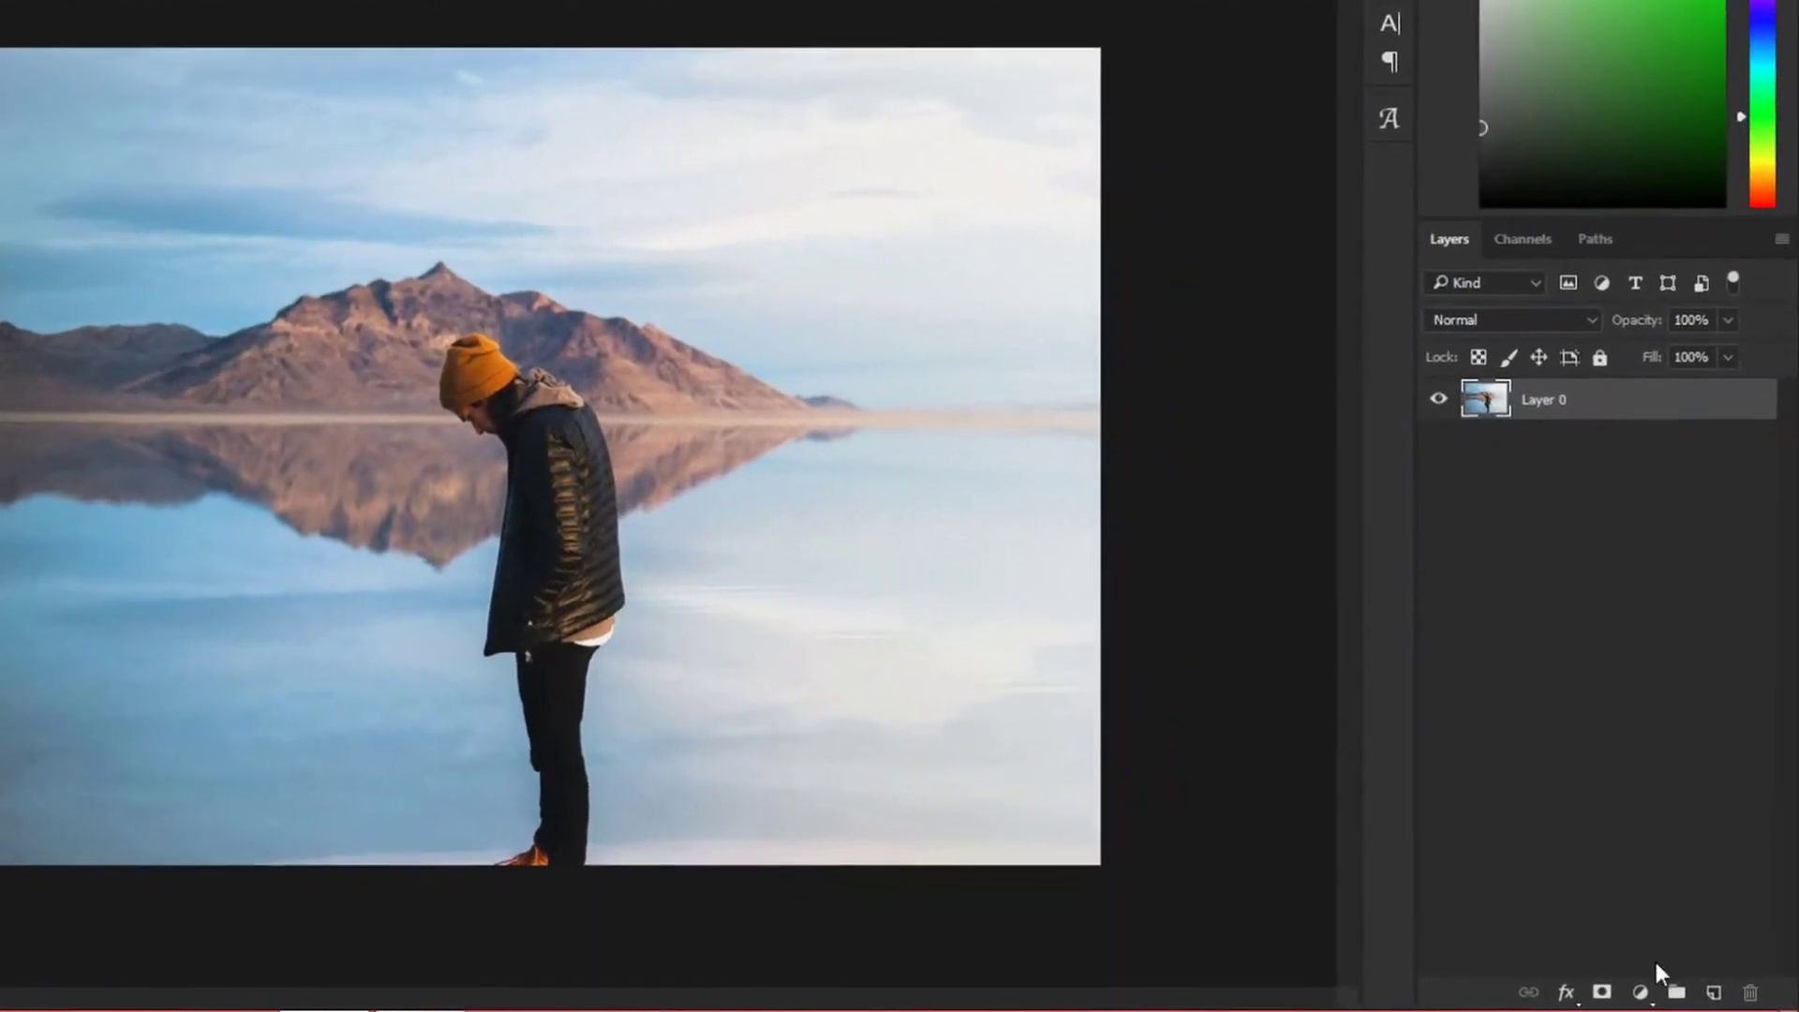
- Add a Curves 1 layer with highlights capped at 180 and a midtone point pulled down
{"action": "left_click", "coordinate": [1640, 991]}
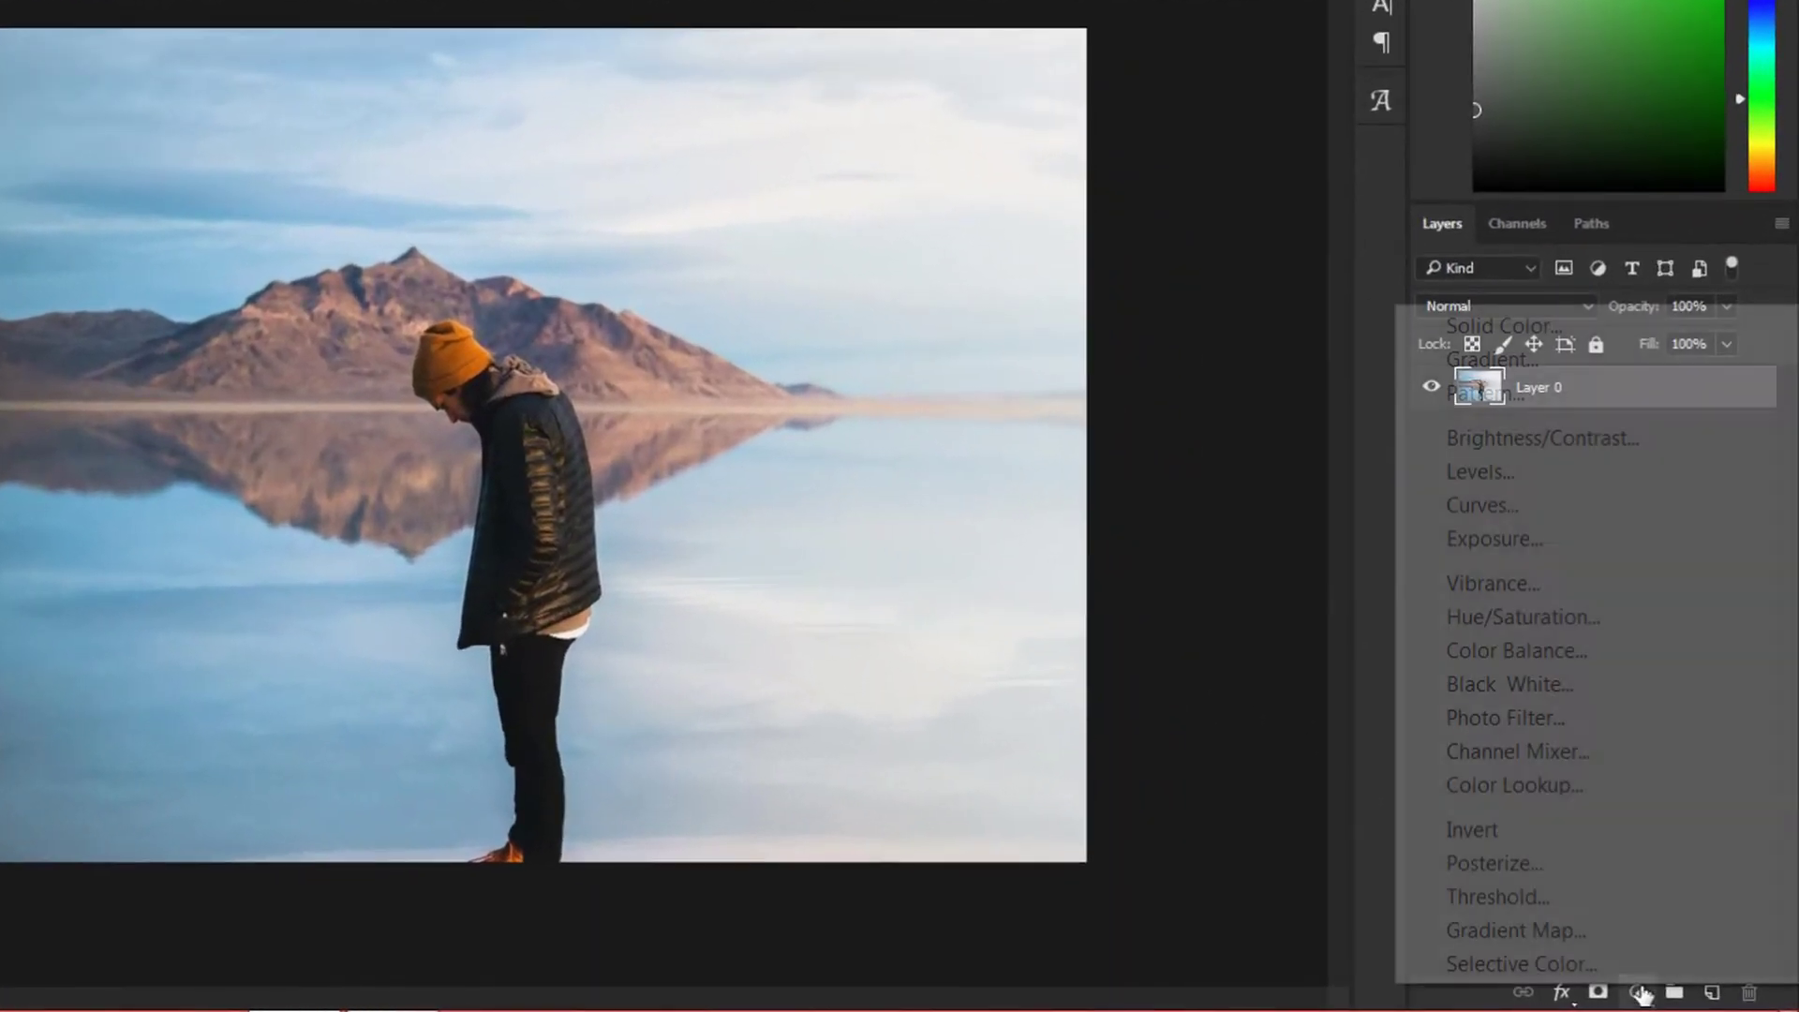
{"action": "left_click", "coordinate": [1504, 505]}
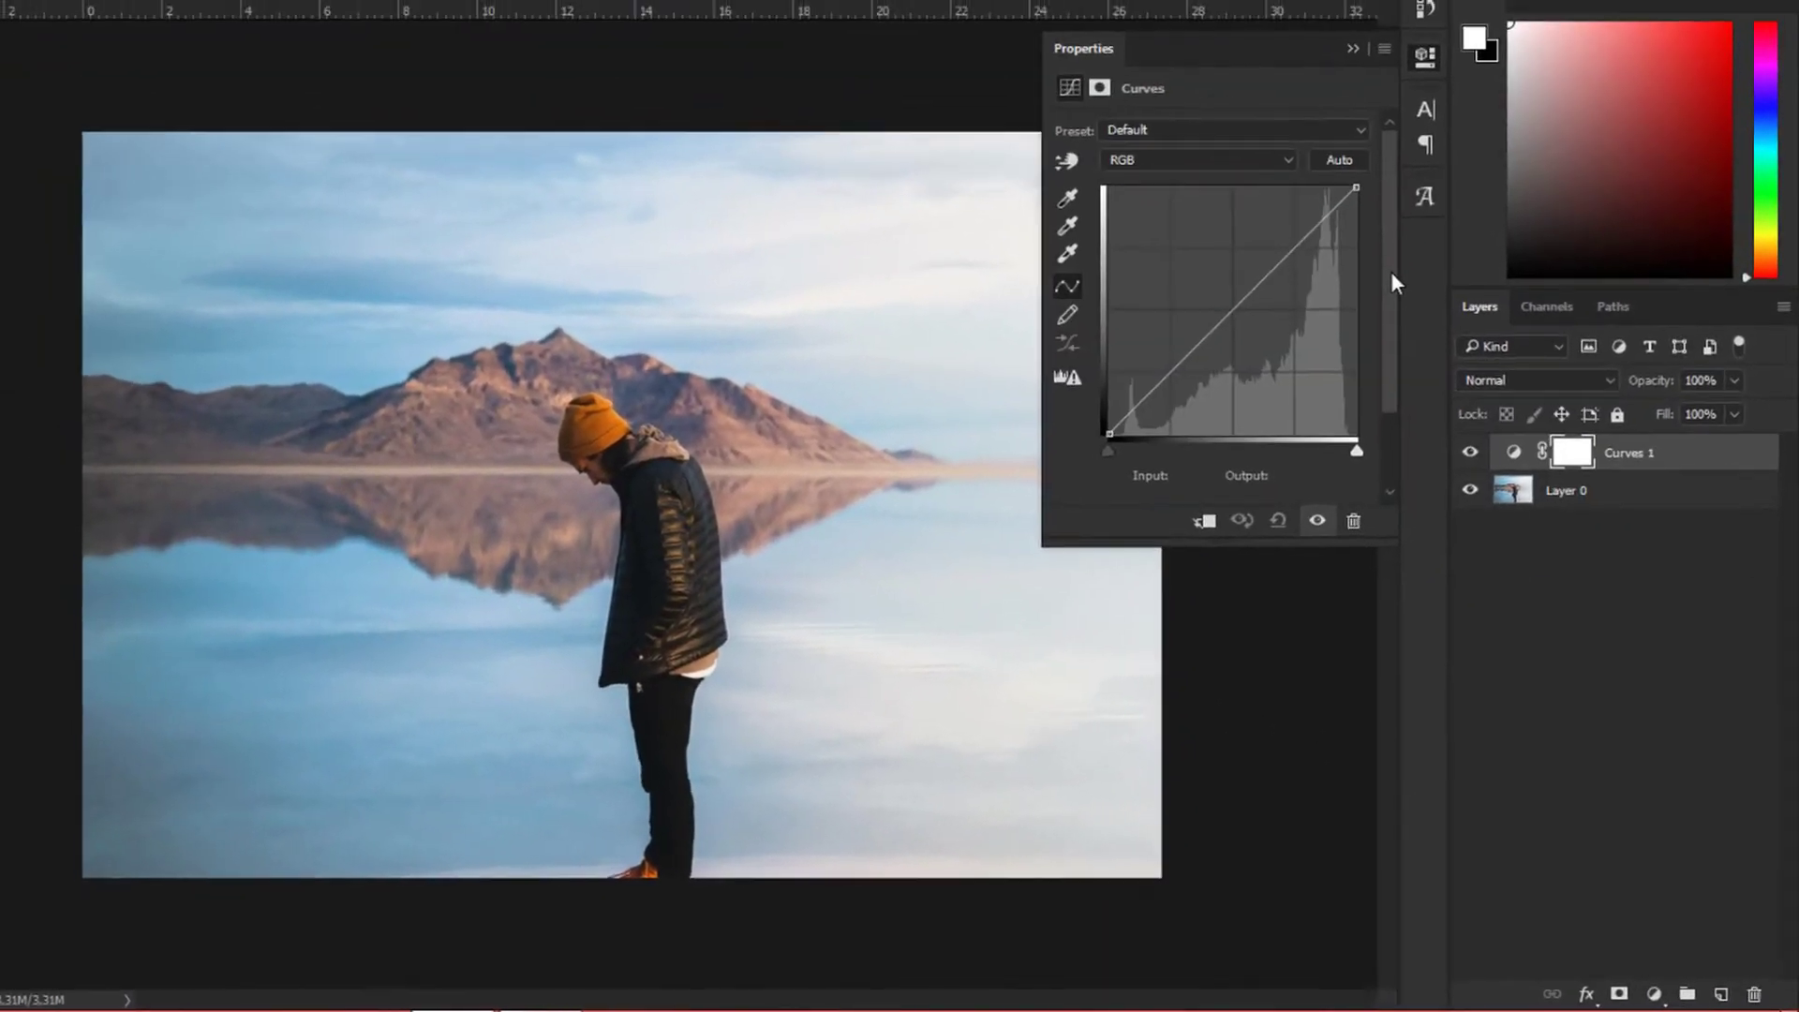
{"action": "left_click_drag", "start_coordinate": [1357, 187], "coordinate": [1355, 251]}
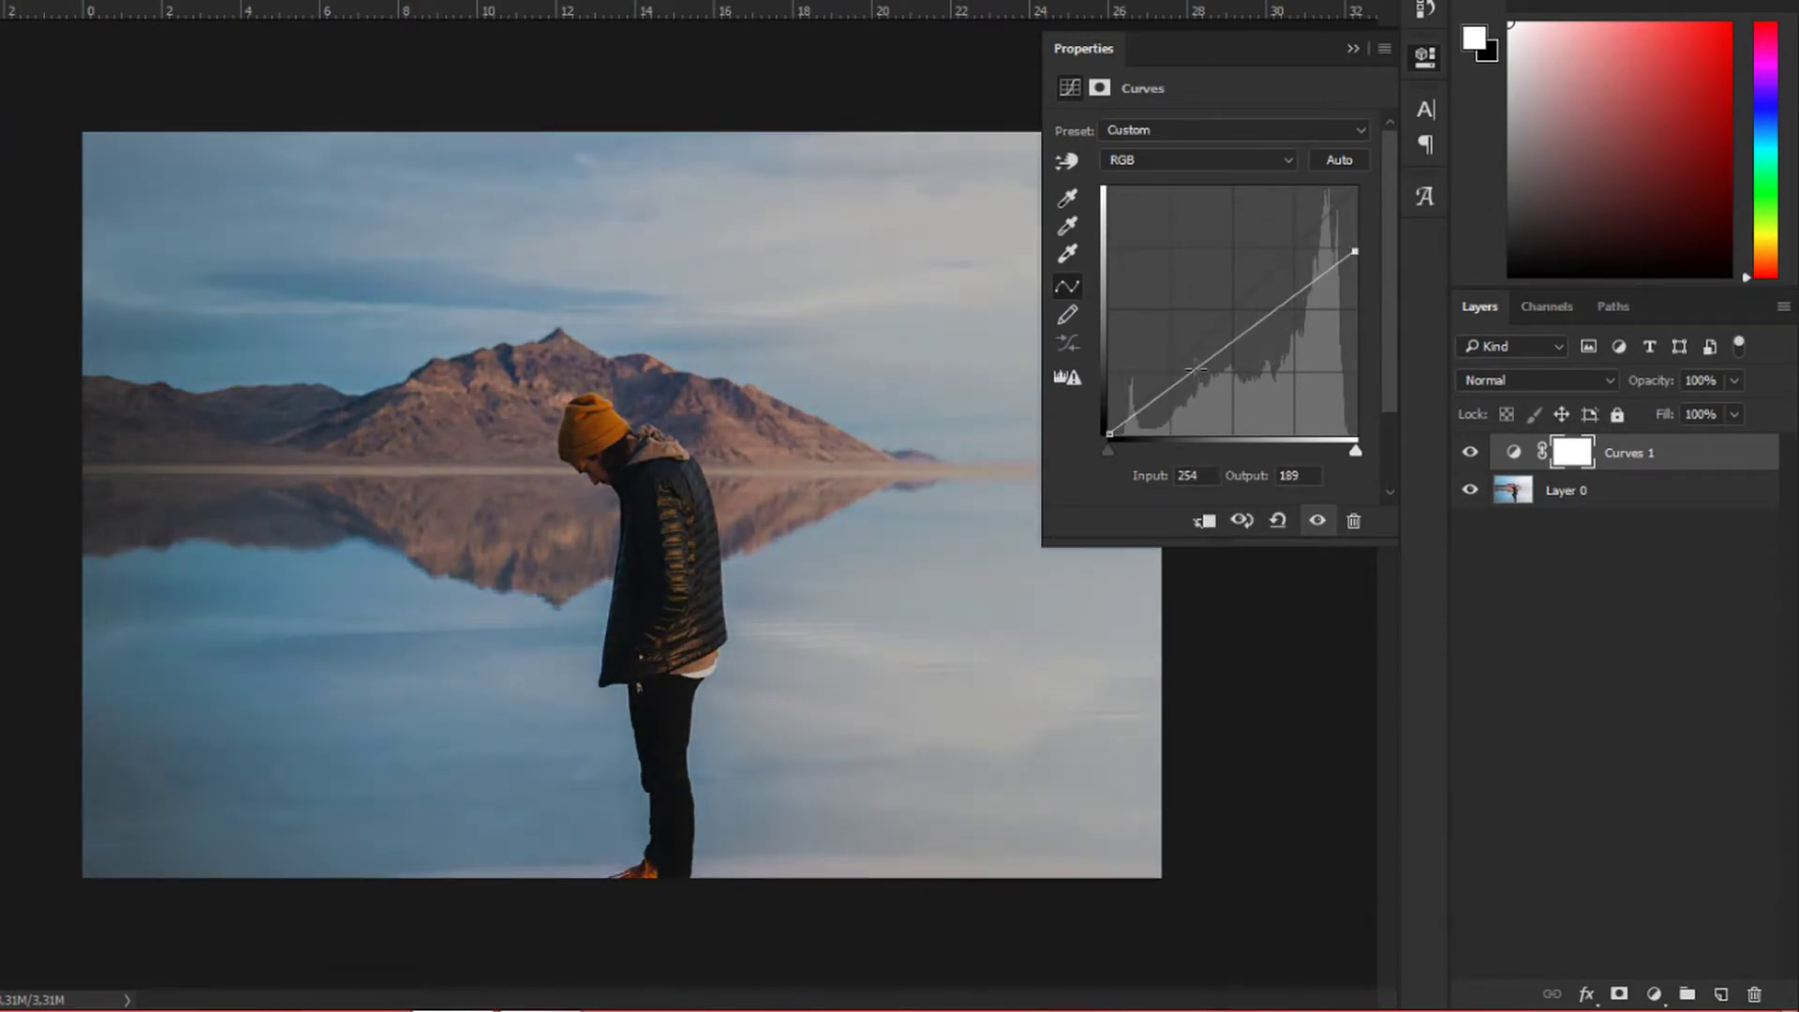
{"action": "left_click_drag", "start_coordinate": [1193, 370], "coordinate": [1201, 386]}
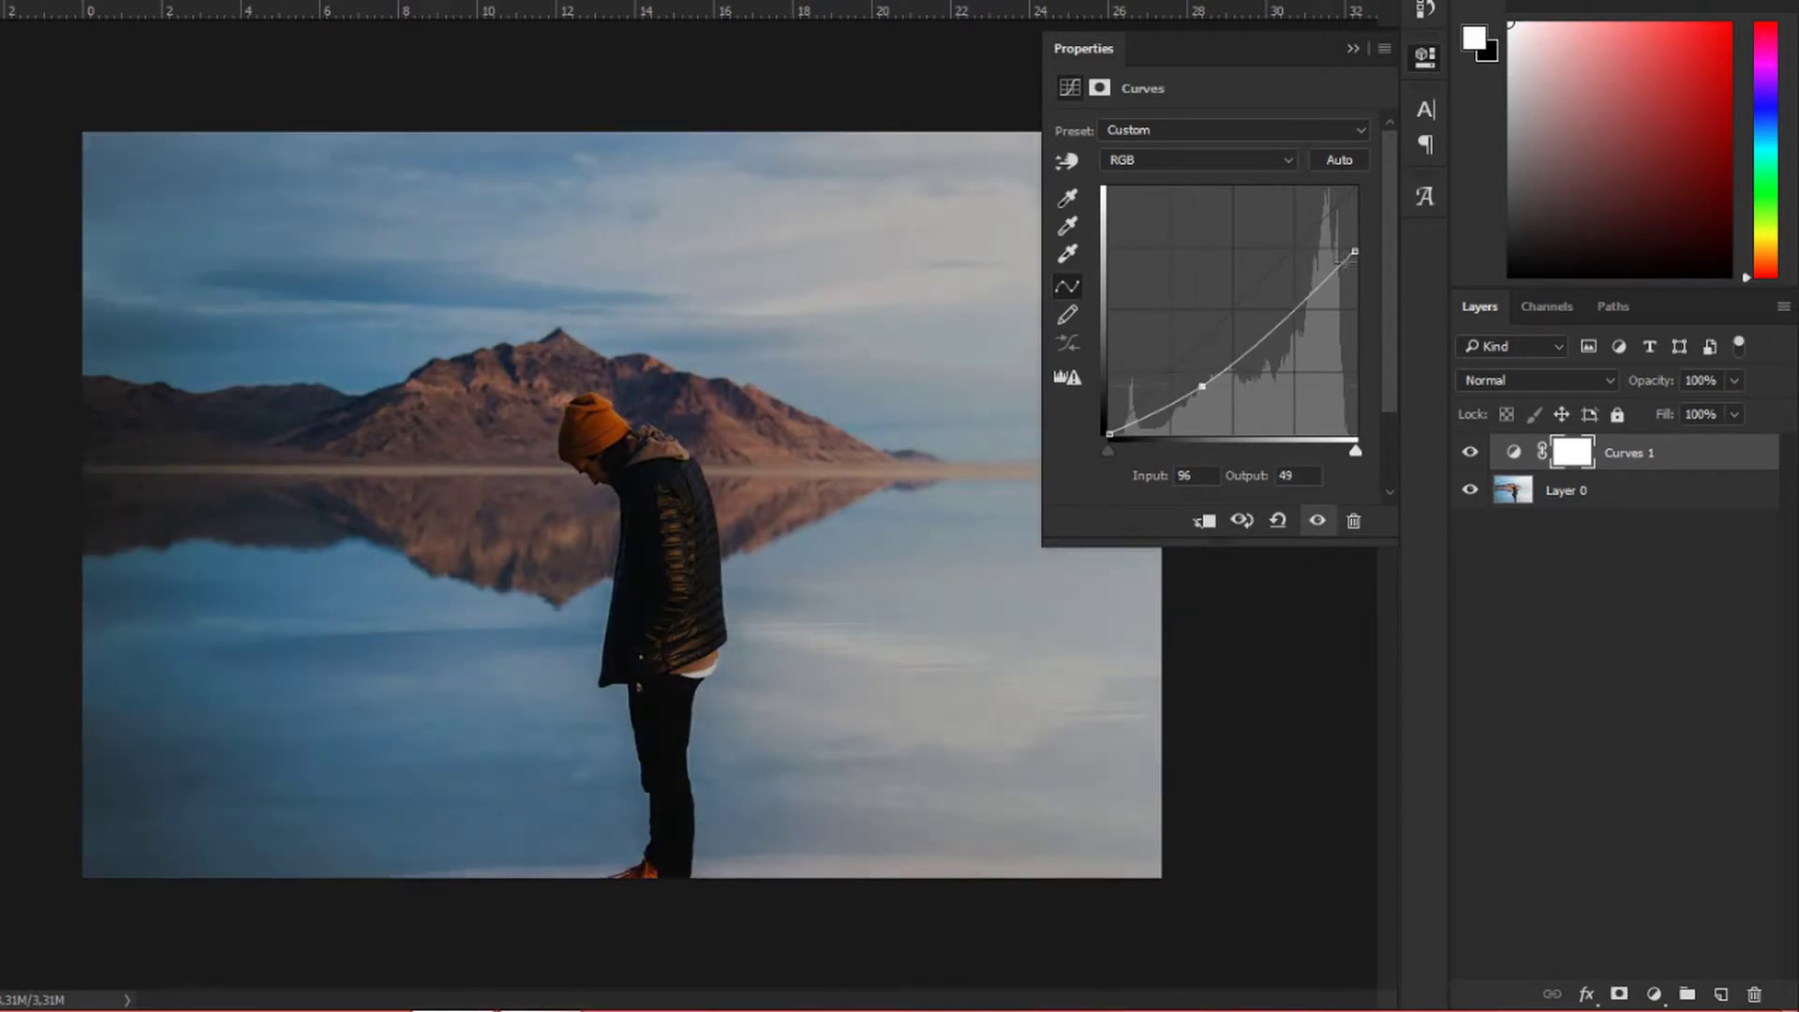
{"action": "left_click_drag", "start_coordinate": [1353, 251], "coordinate": [1356, 260]}
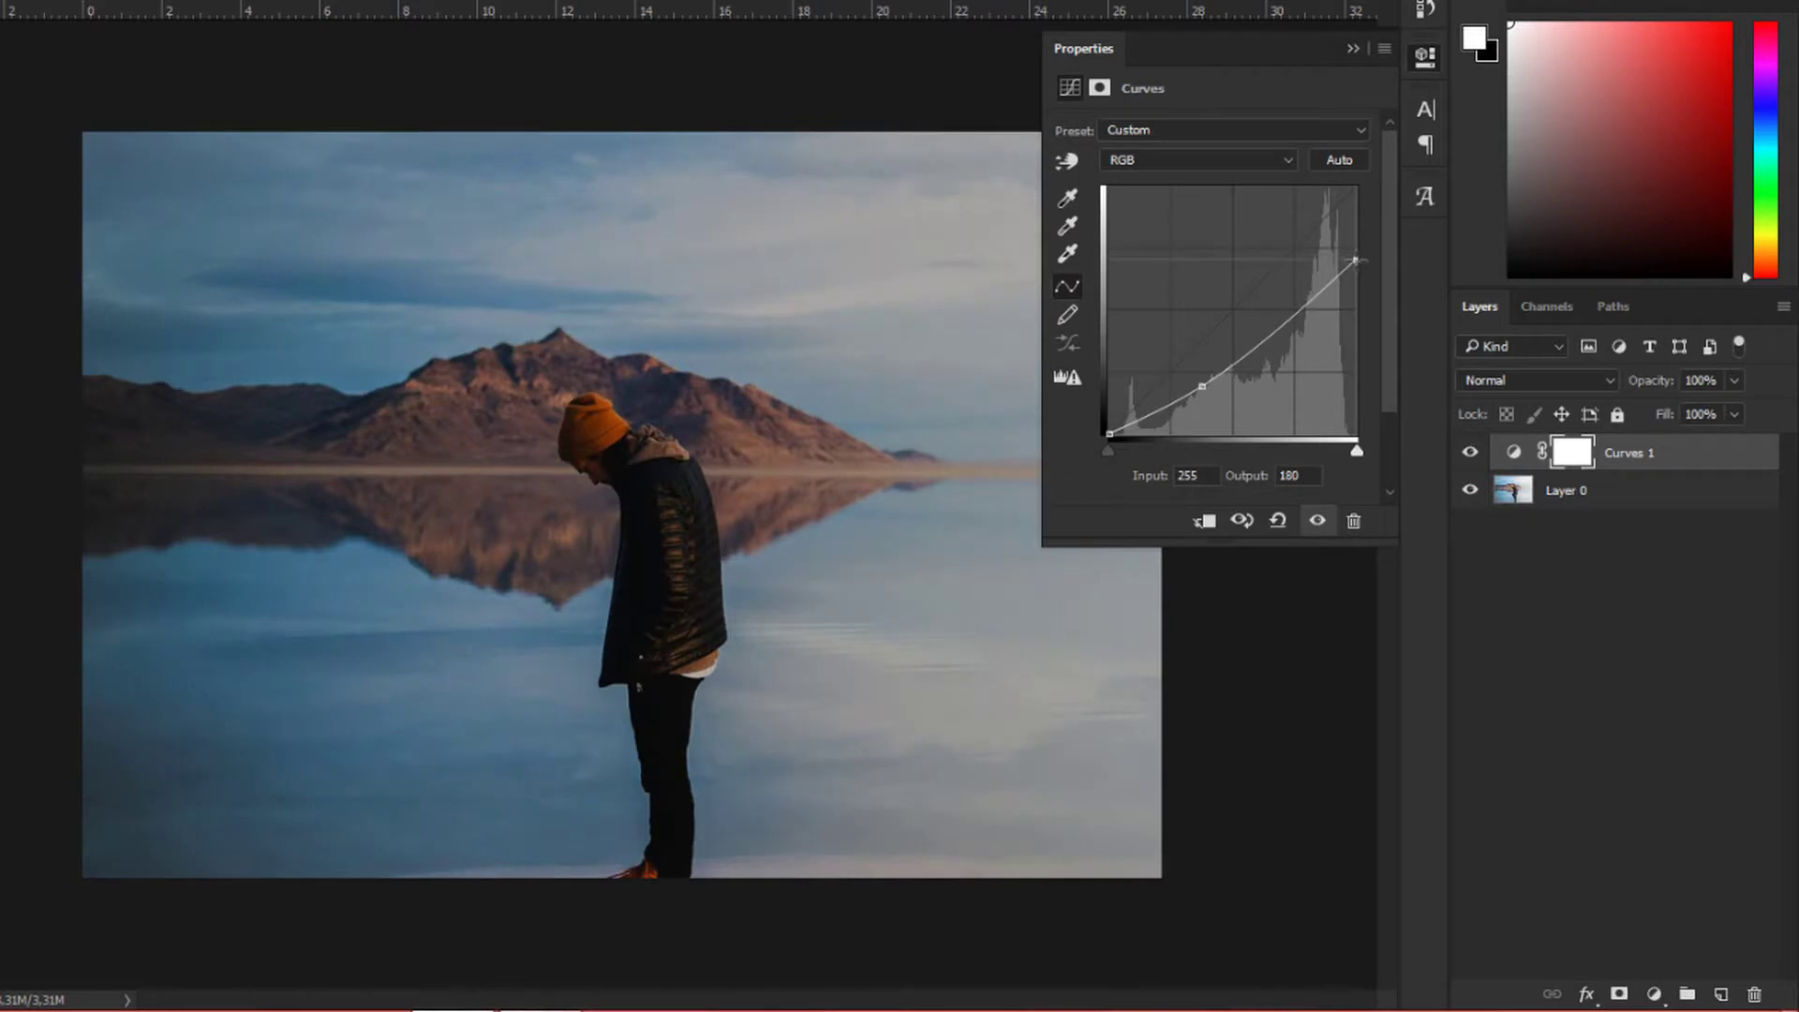
{"action": "left_click", "coordinate": [1426, 56]}
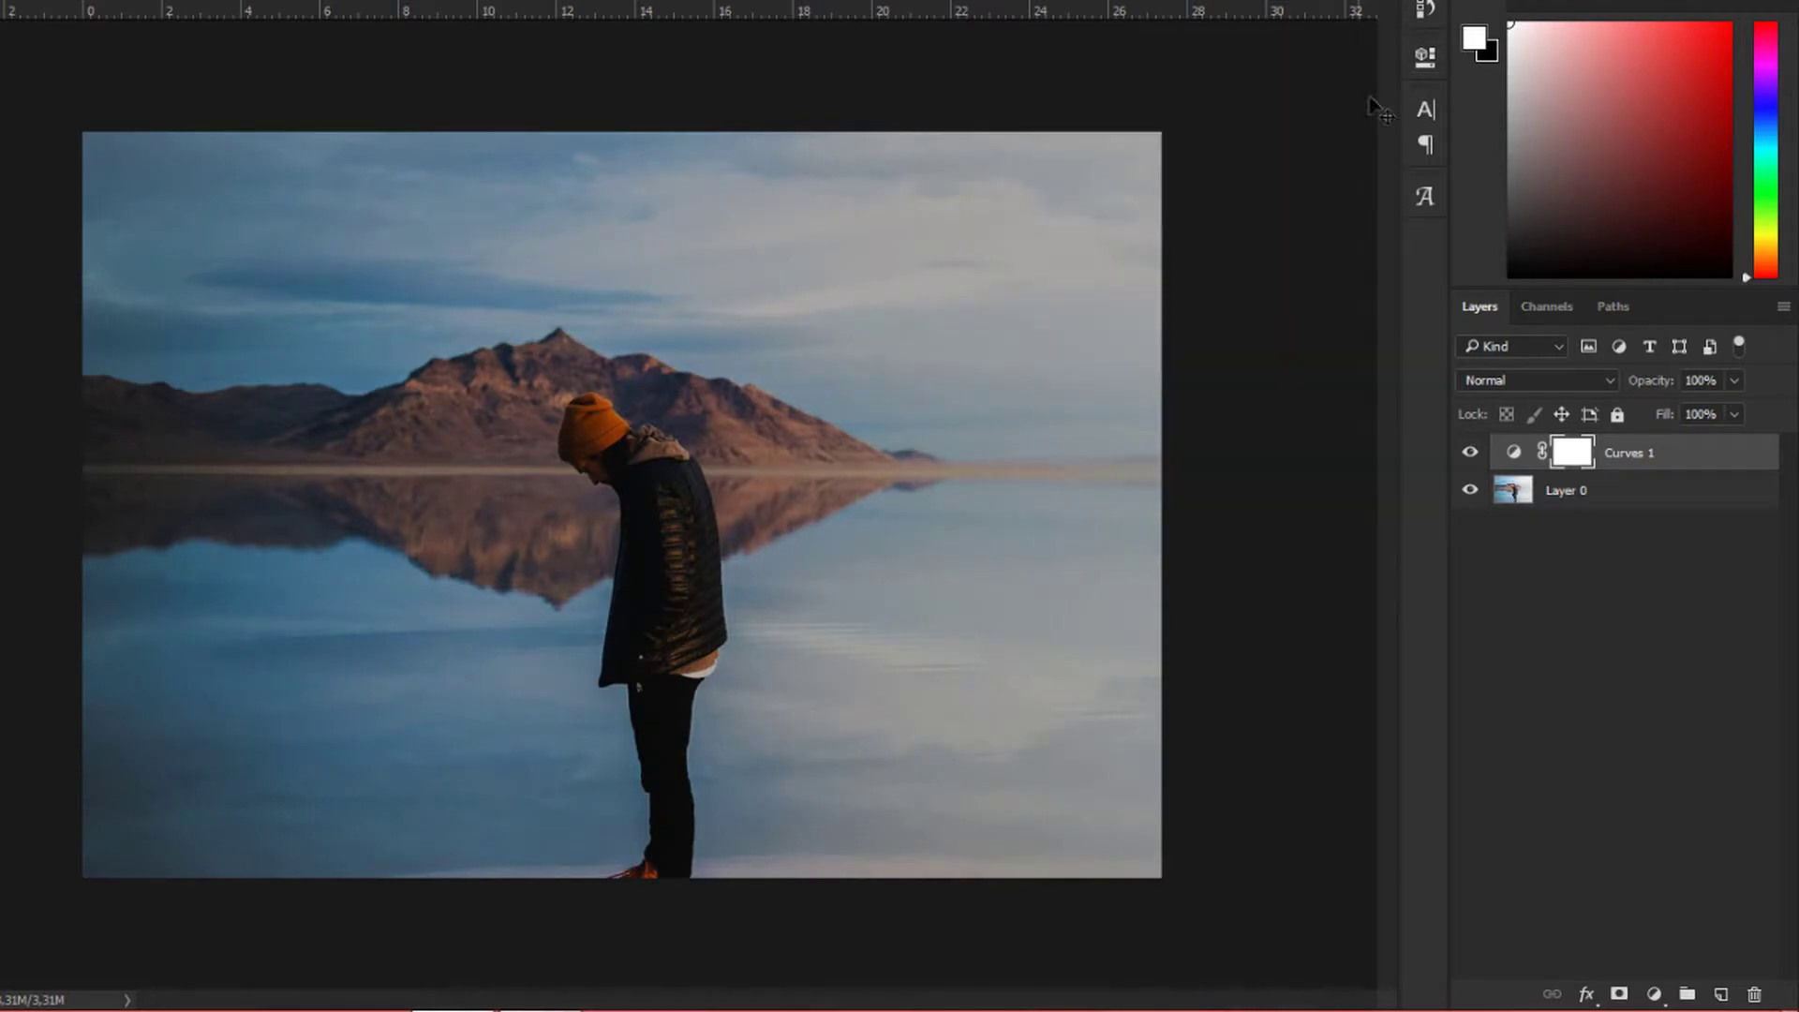
{"action": "left_click", "coordinate": [1471, 453]}
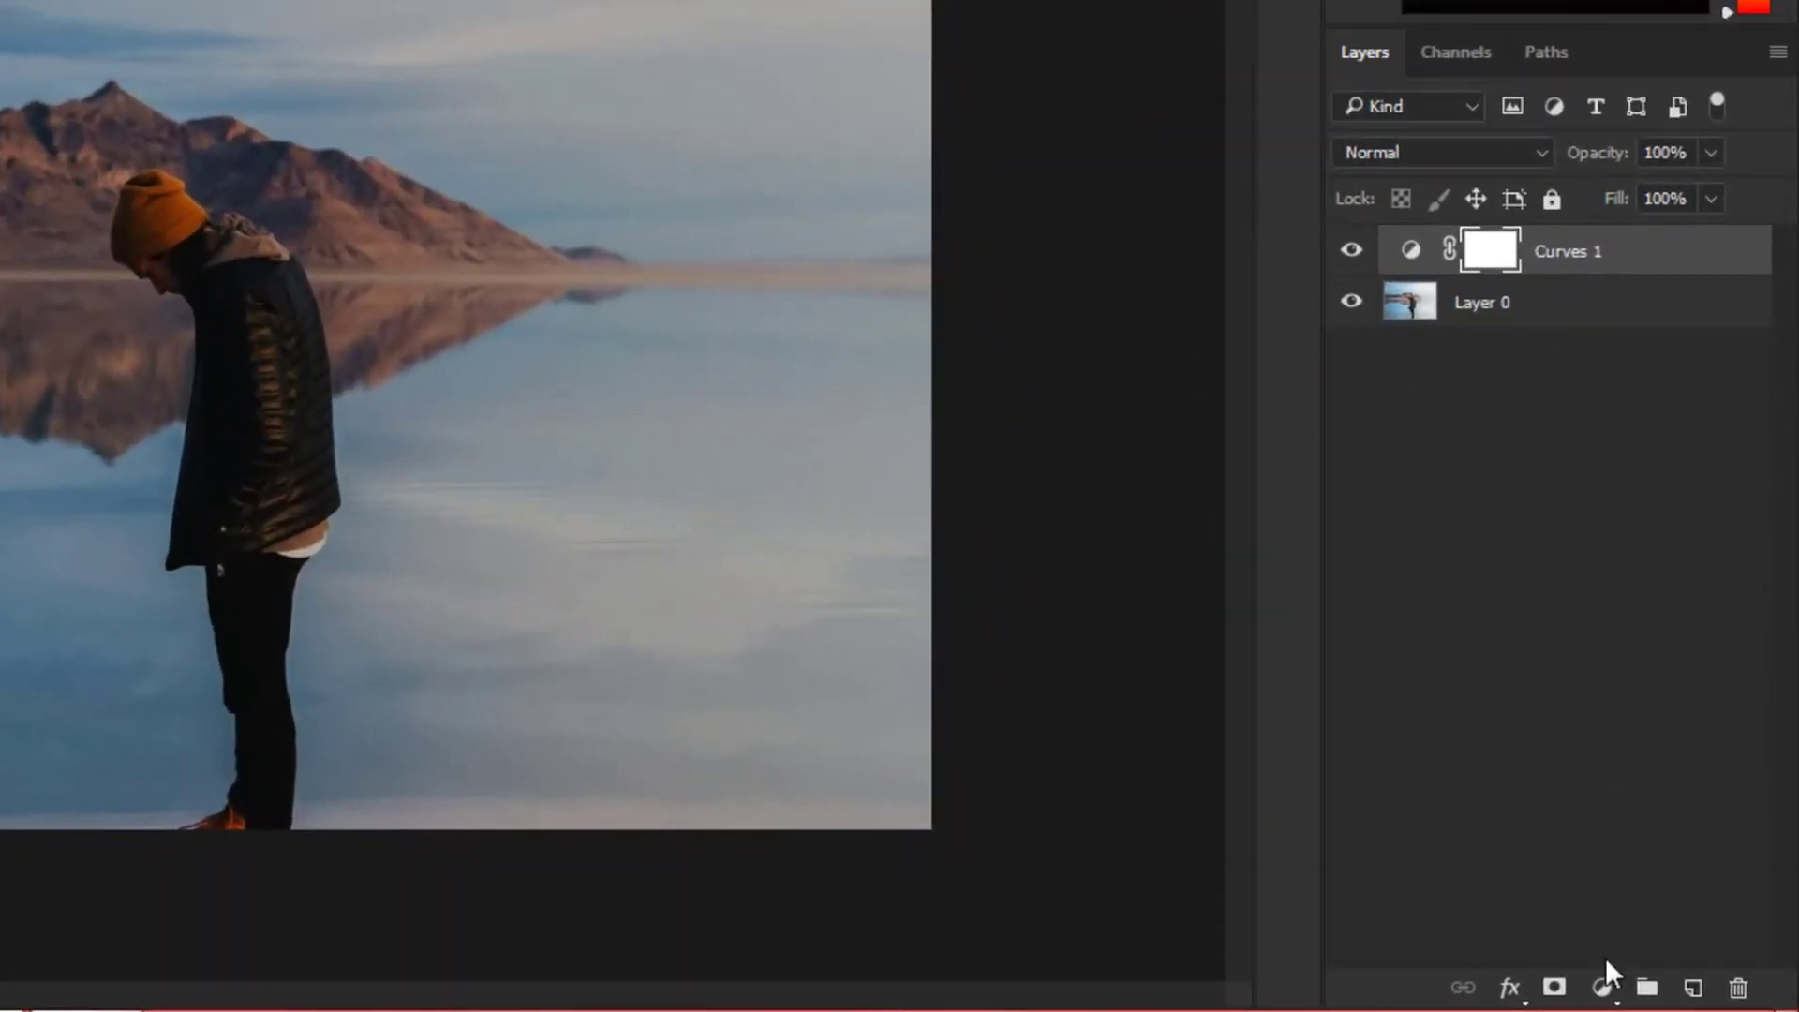
- Add a Photo Filter 1 layer using Warming Filter (85) at 74% density
{"action": "left_click", "coordinate": [1605, 984]}
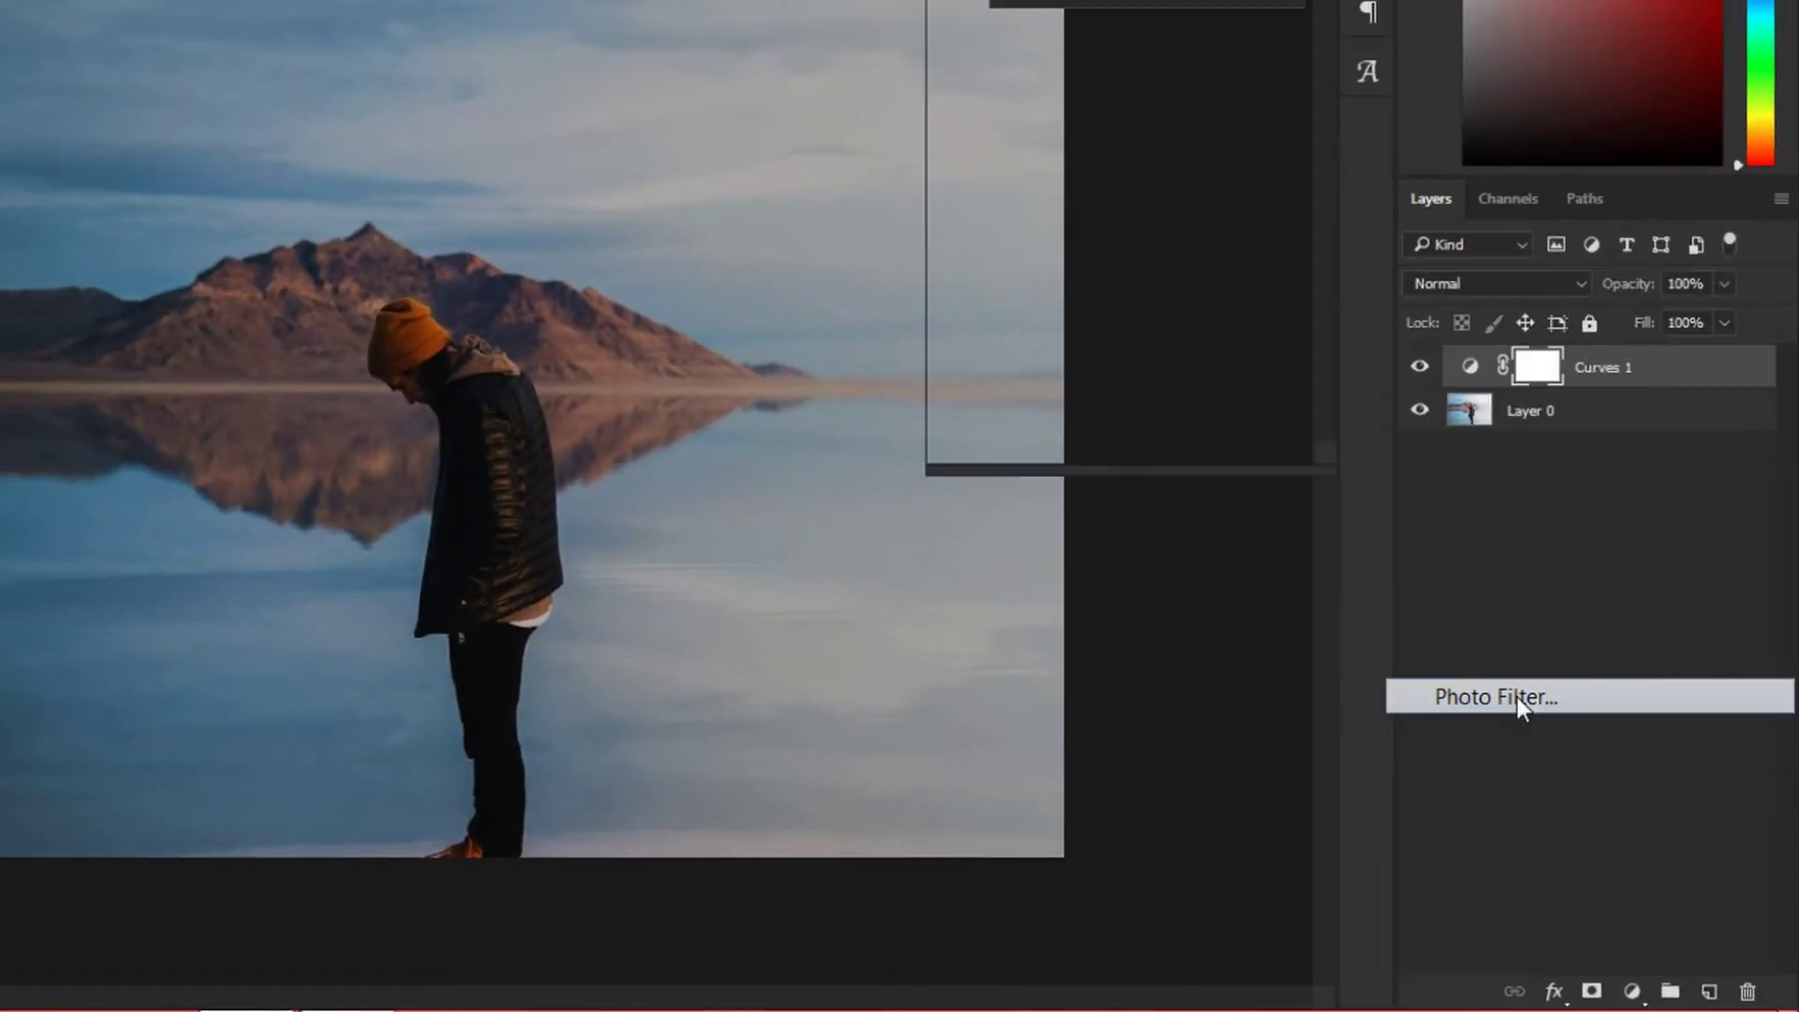
{"action": "left_click", "coordinate": [1516, 698]}
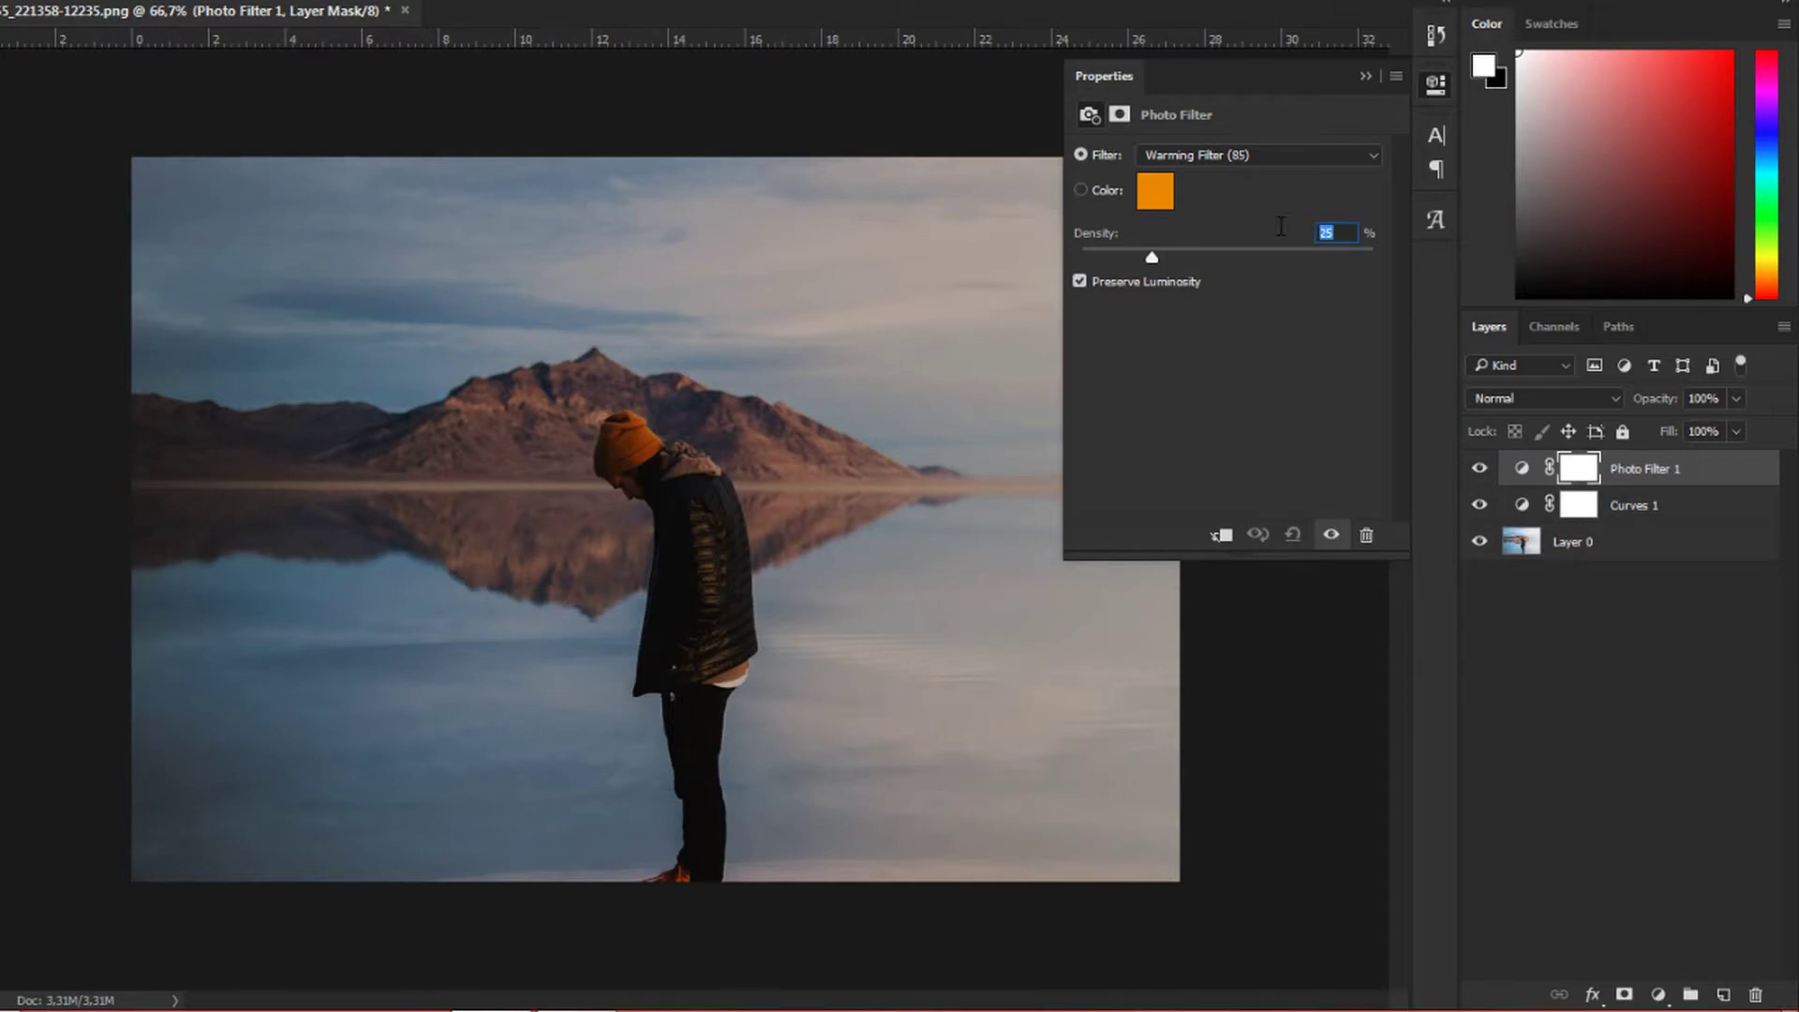
{"action": "type", "text": "7"}
{"action": "type", "text": "4"}
{"action": "left_click", "coordinate": [1365, 77]}
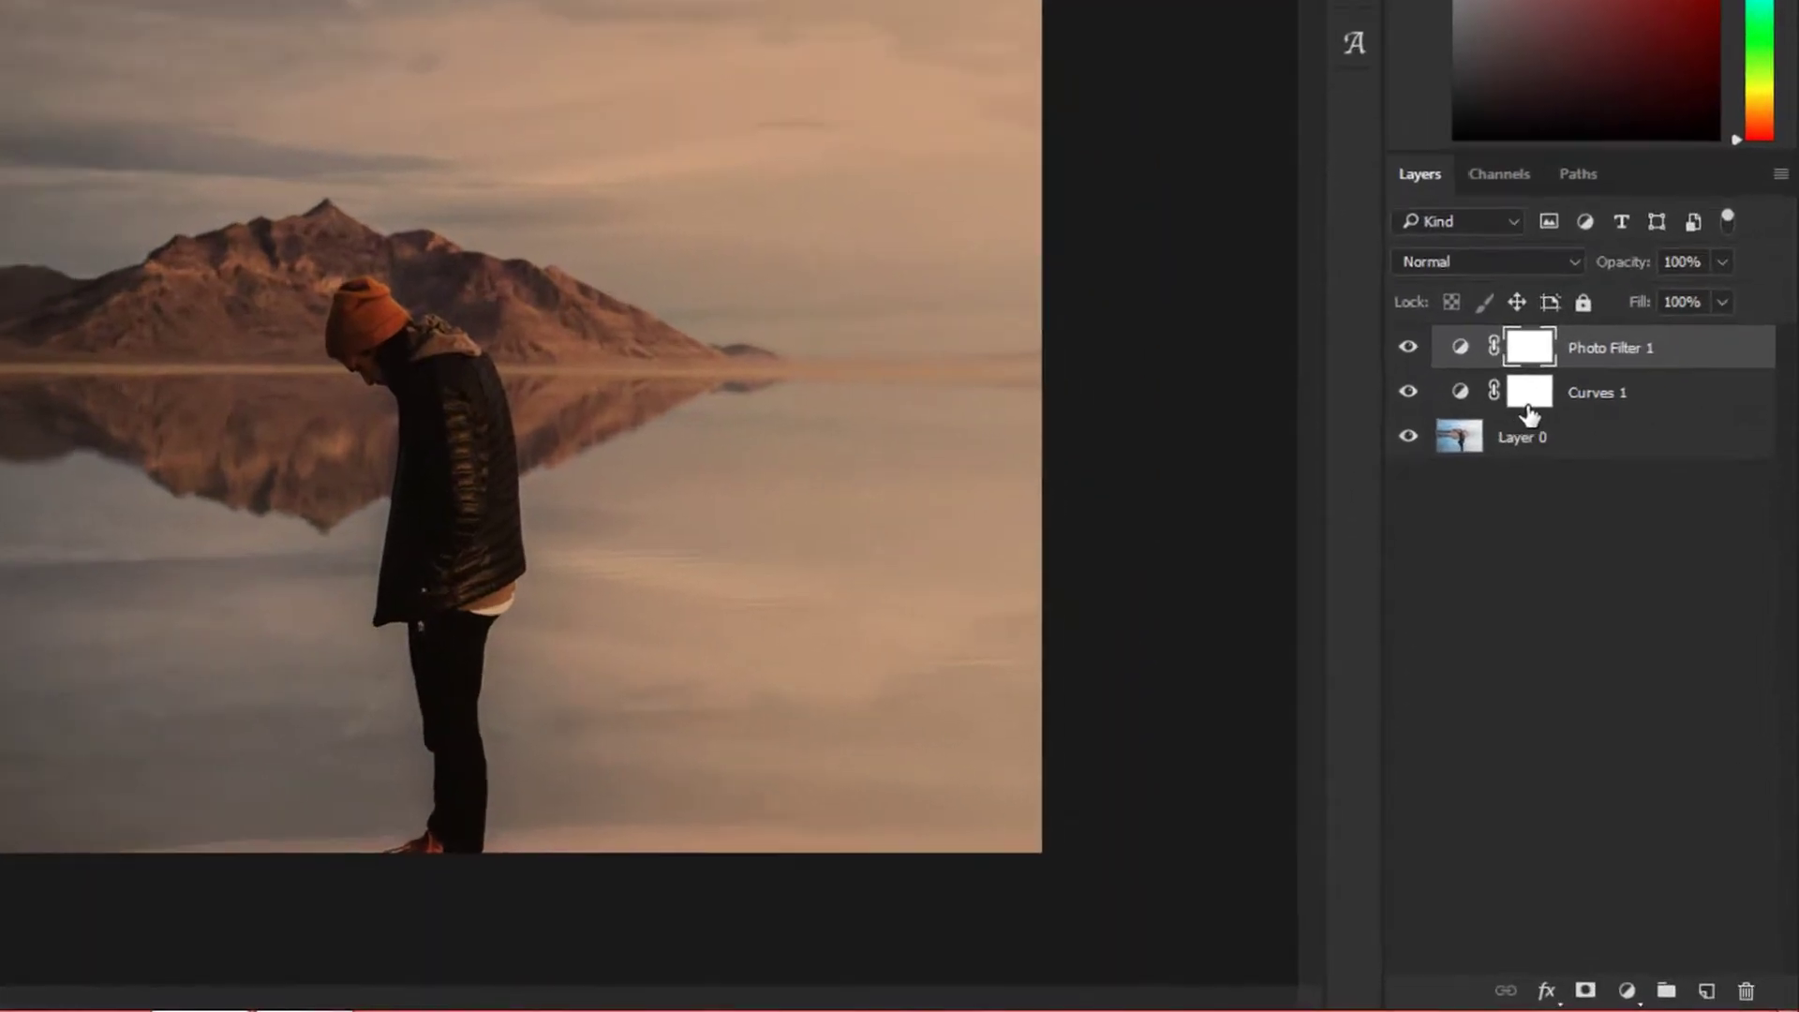
- Add a Color Lookup layer using the TensionGreen.3DL look
{"action": "left_click", "coordinate": [1626, 991]}
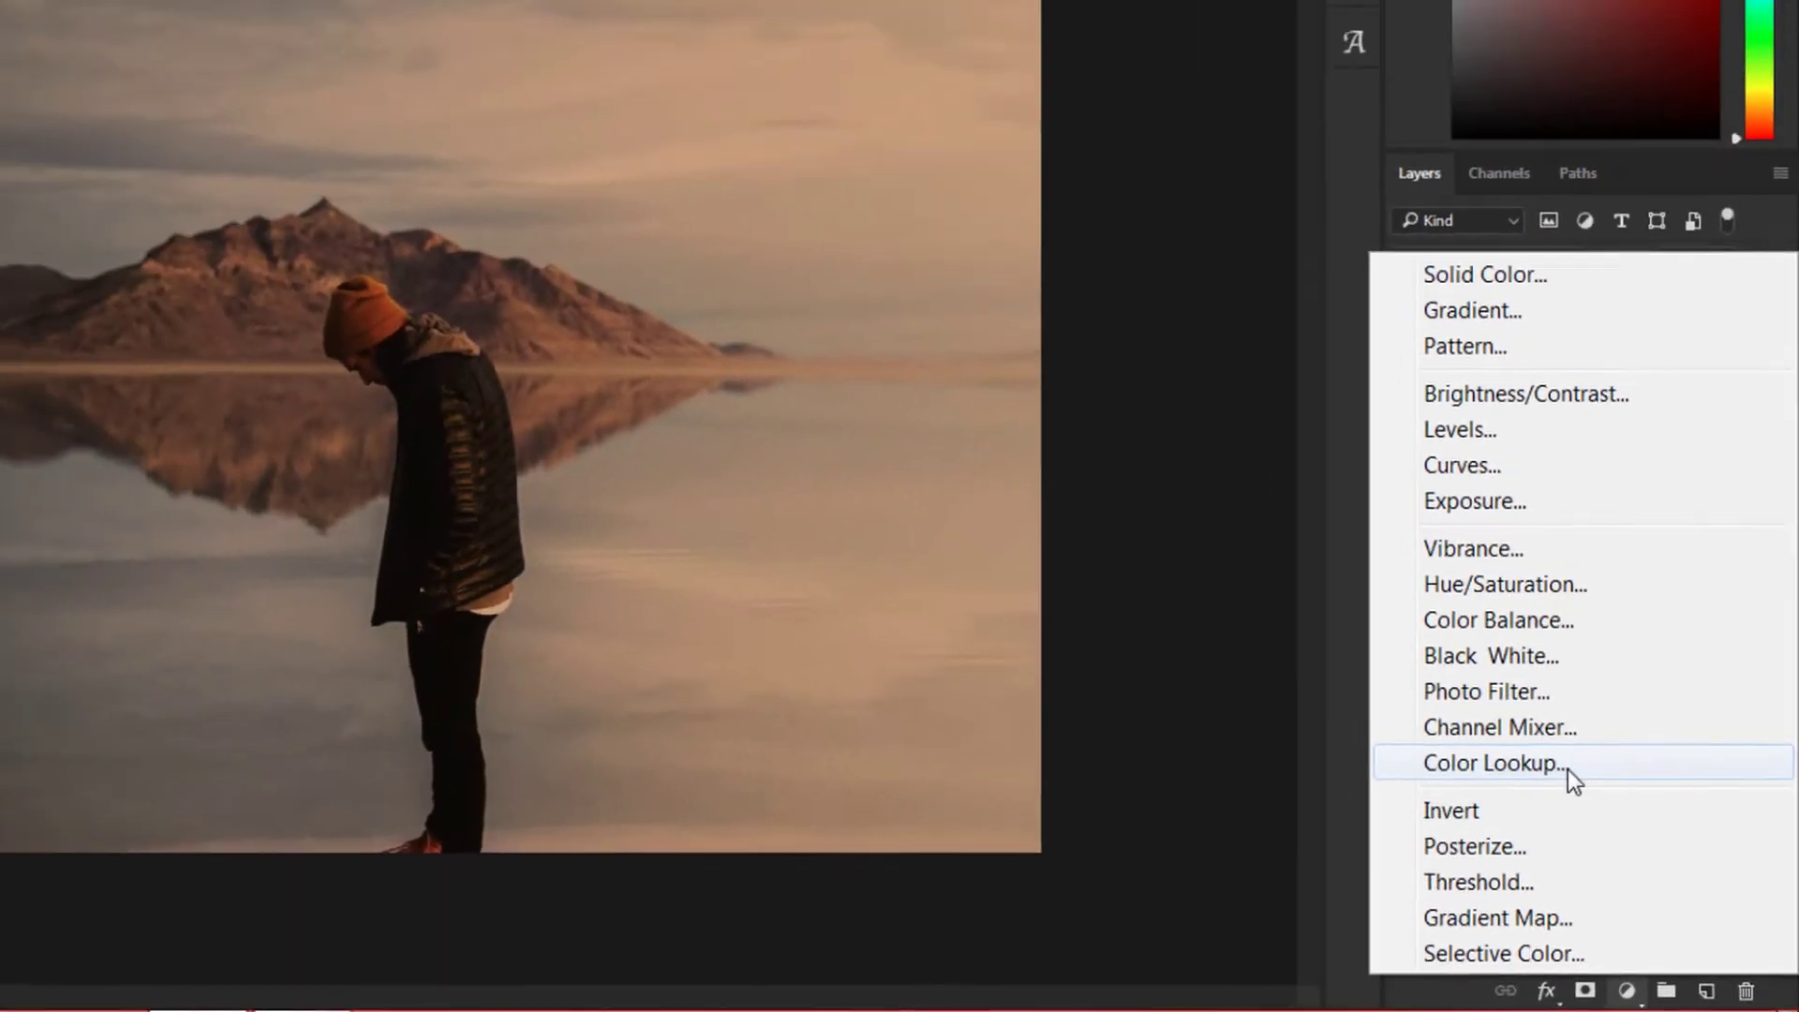
{"action": "left_click", "coordinate": [1419, 688]}
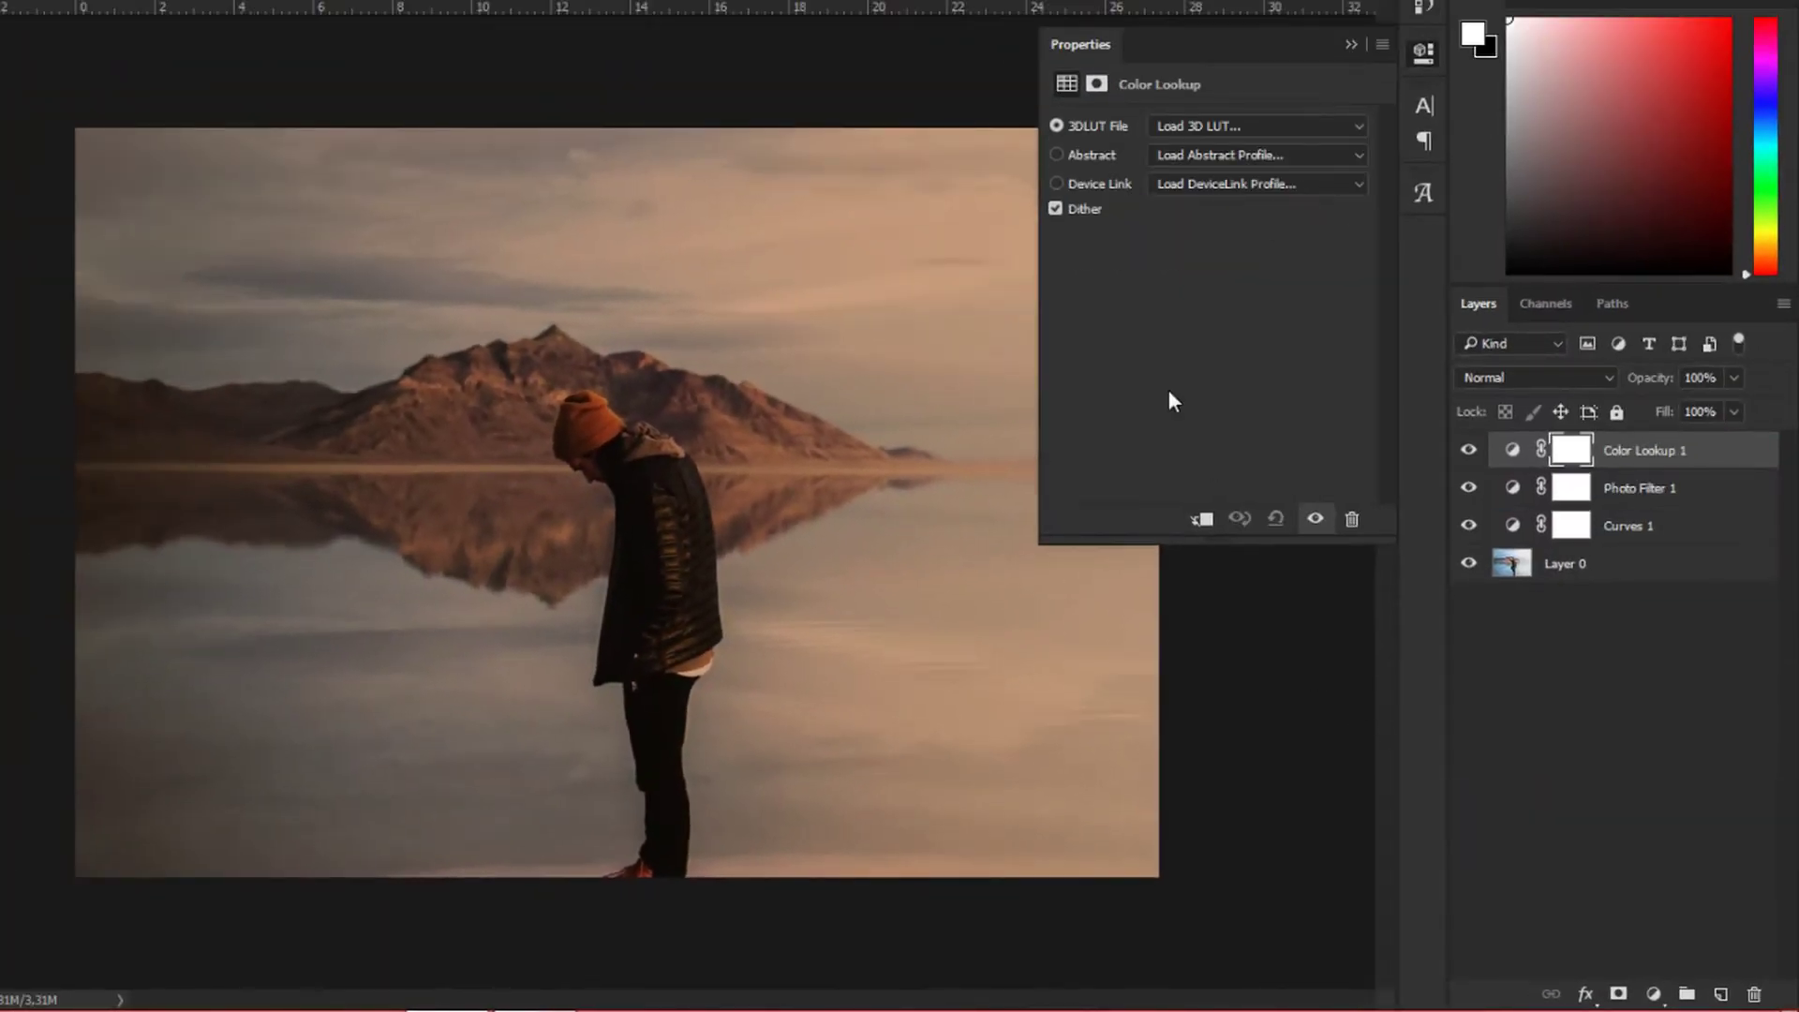
{"action": "left_click", "coordinate": [1188, 124]}
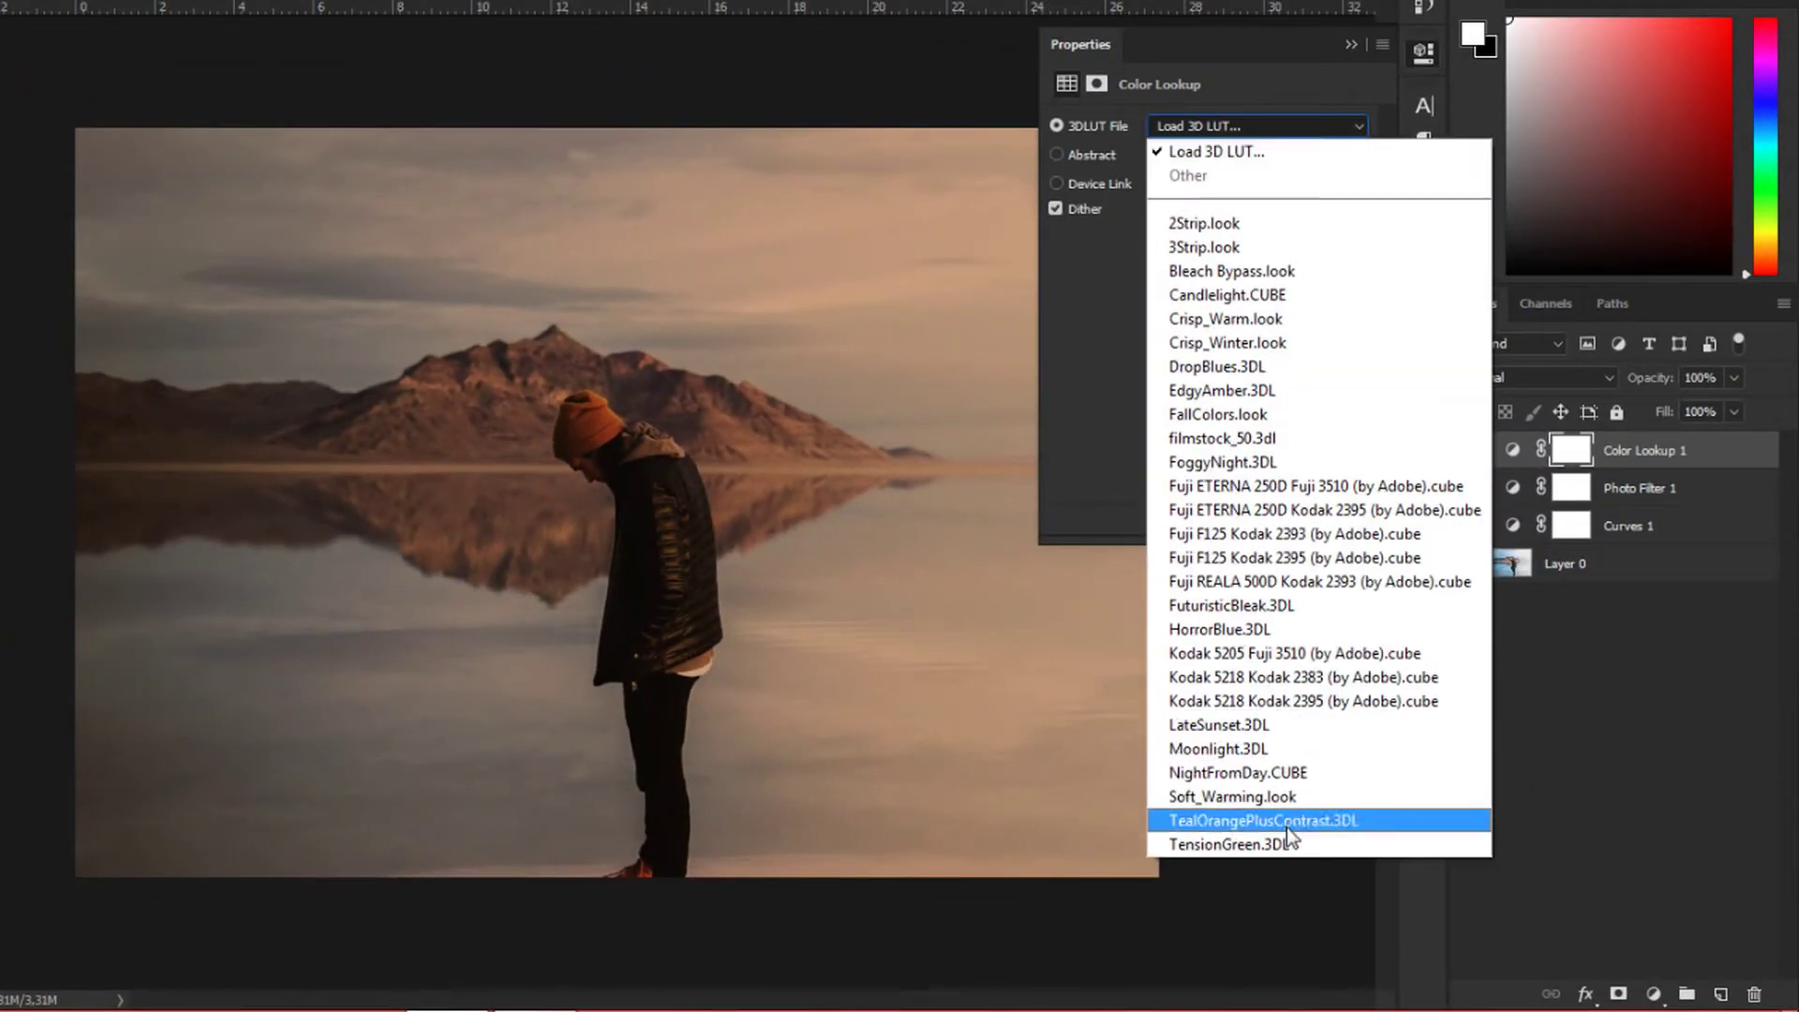
{"action": "left_click", "coordinate": [1291, 844]}
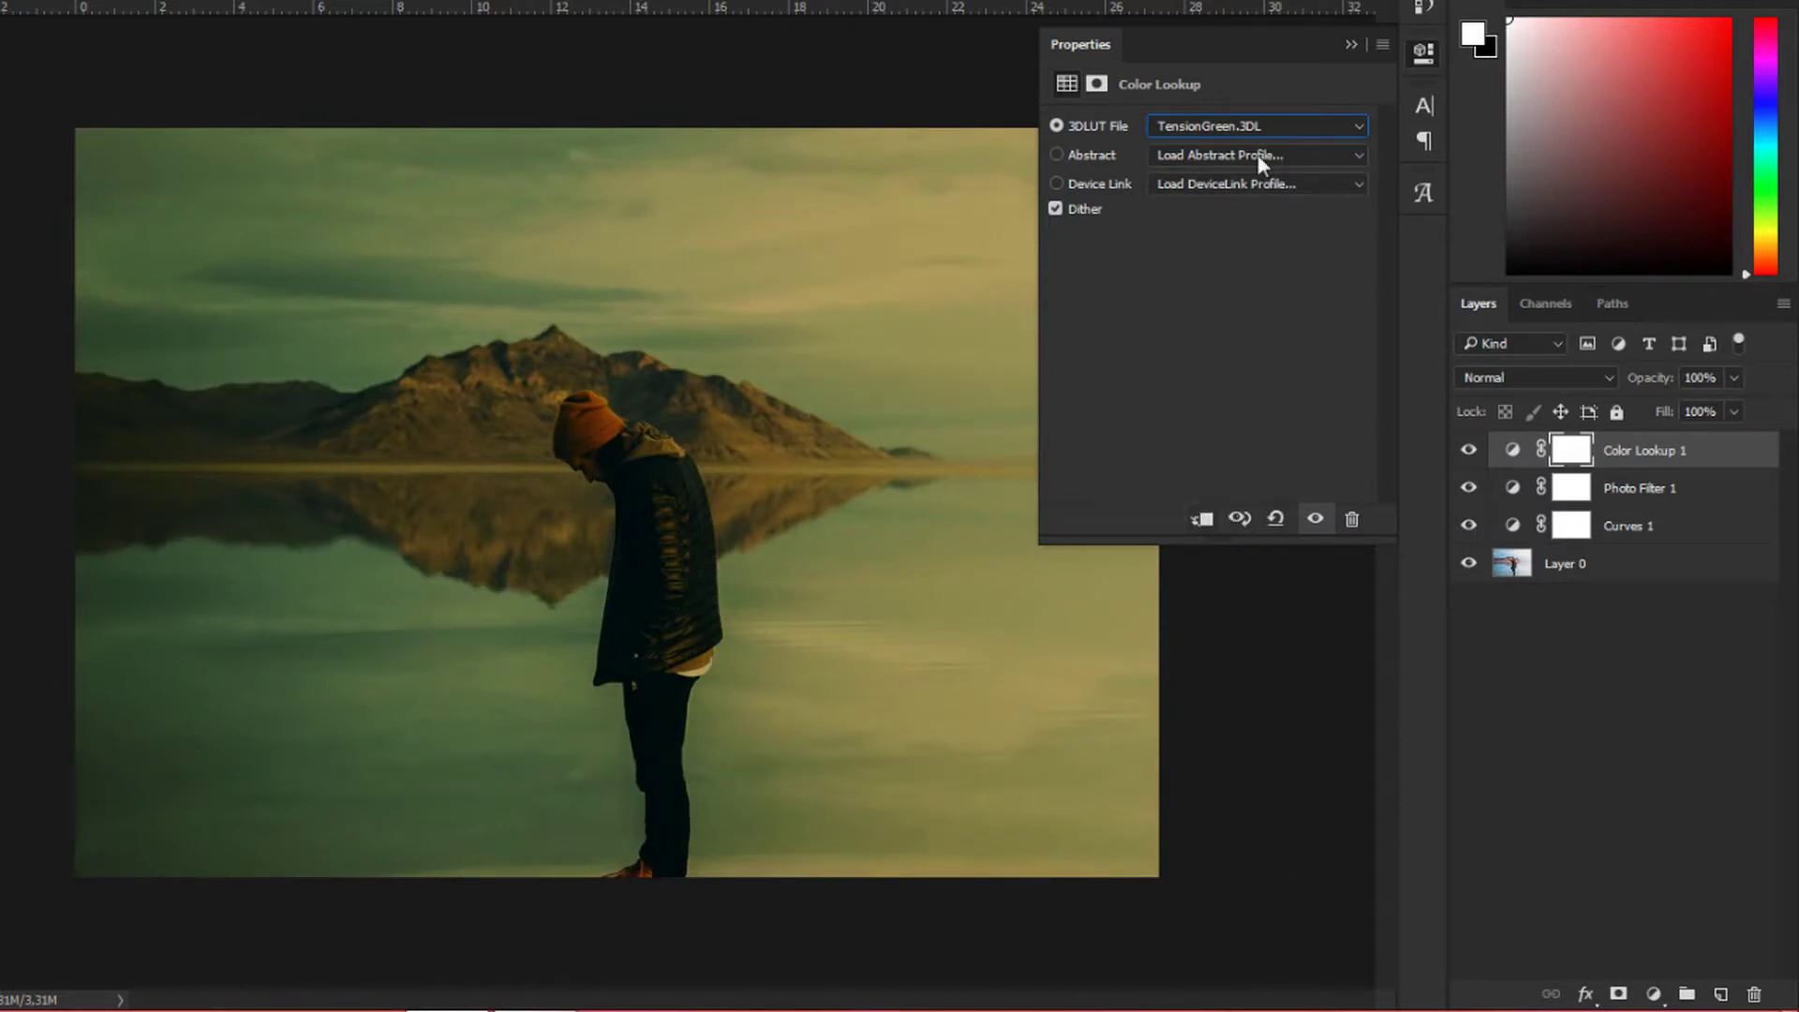
{"action": "left_click", "coordinate": [1347, 36]}
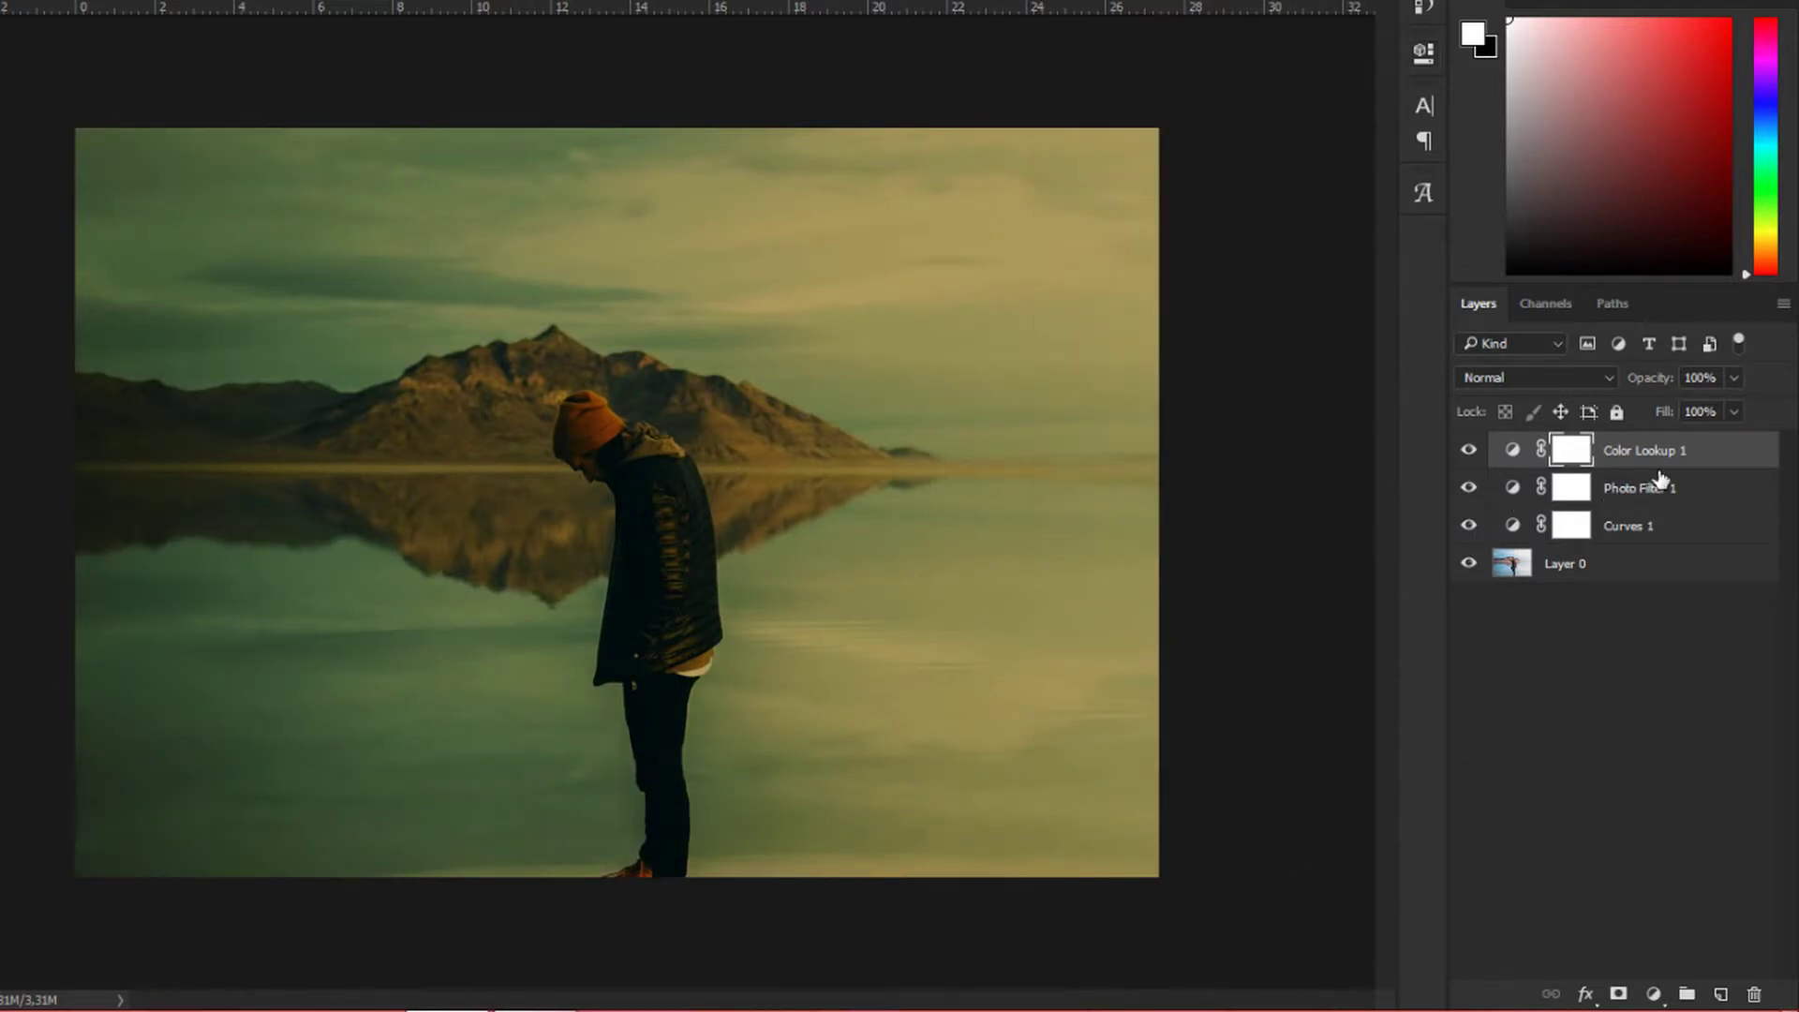
- Lower the Color Lookup 1 layer's opacity to 70%
{"action": "left_click", "coordinate": [1736, 378]}
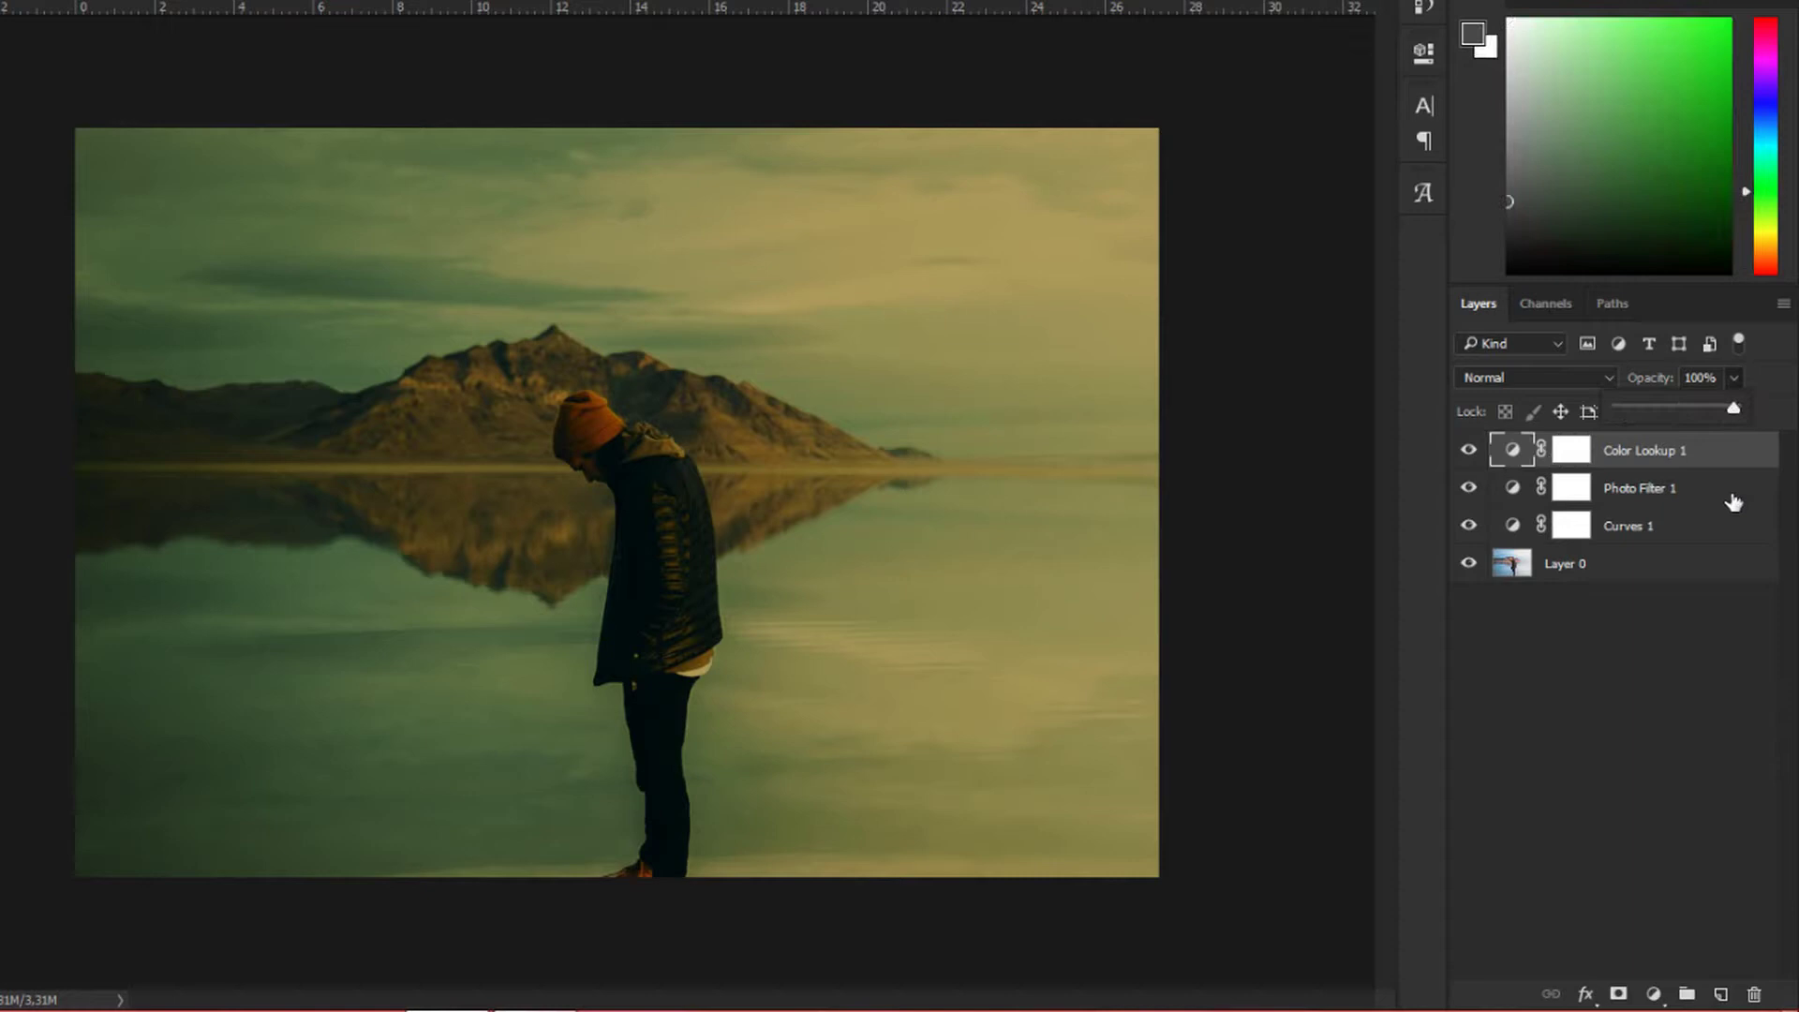
{"action": "left_click", "coordinate": [1707, 376]}
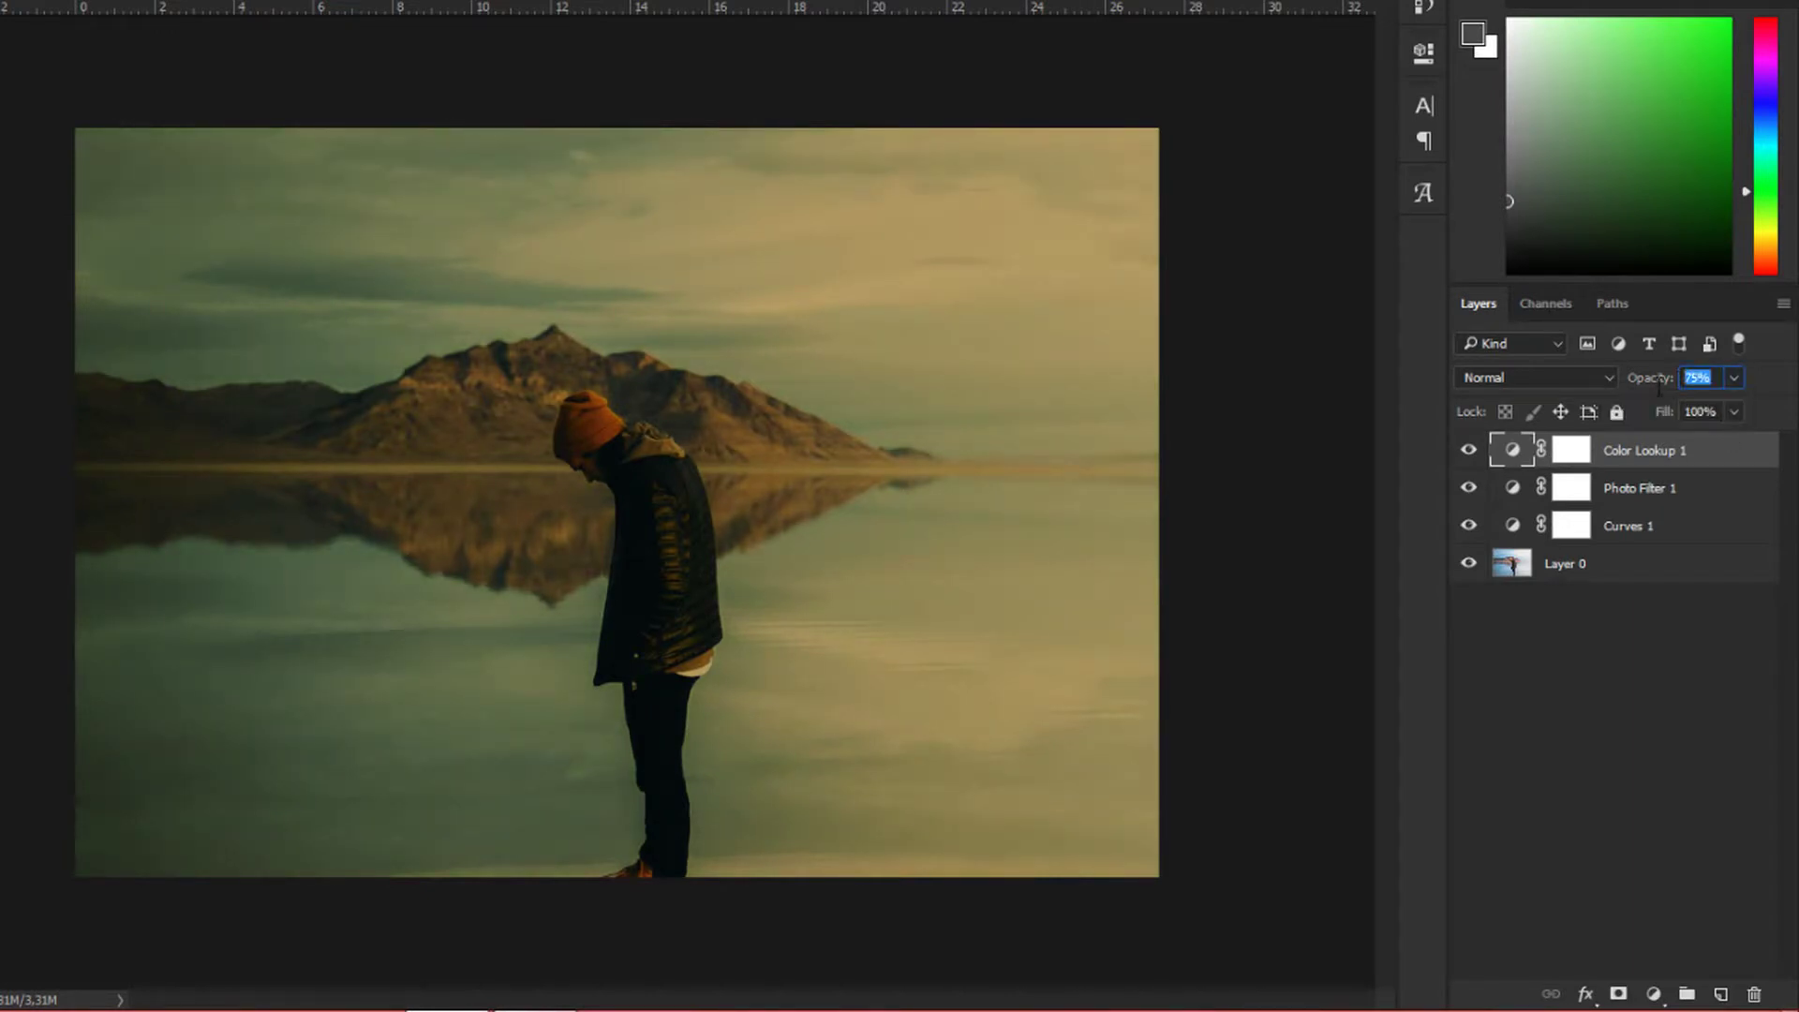
{"action": "type", "text": "70"}
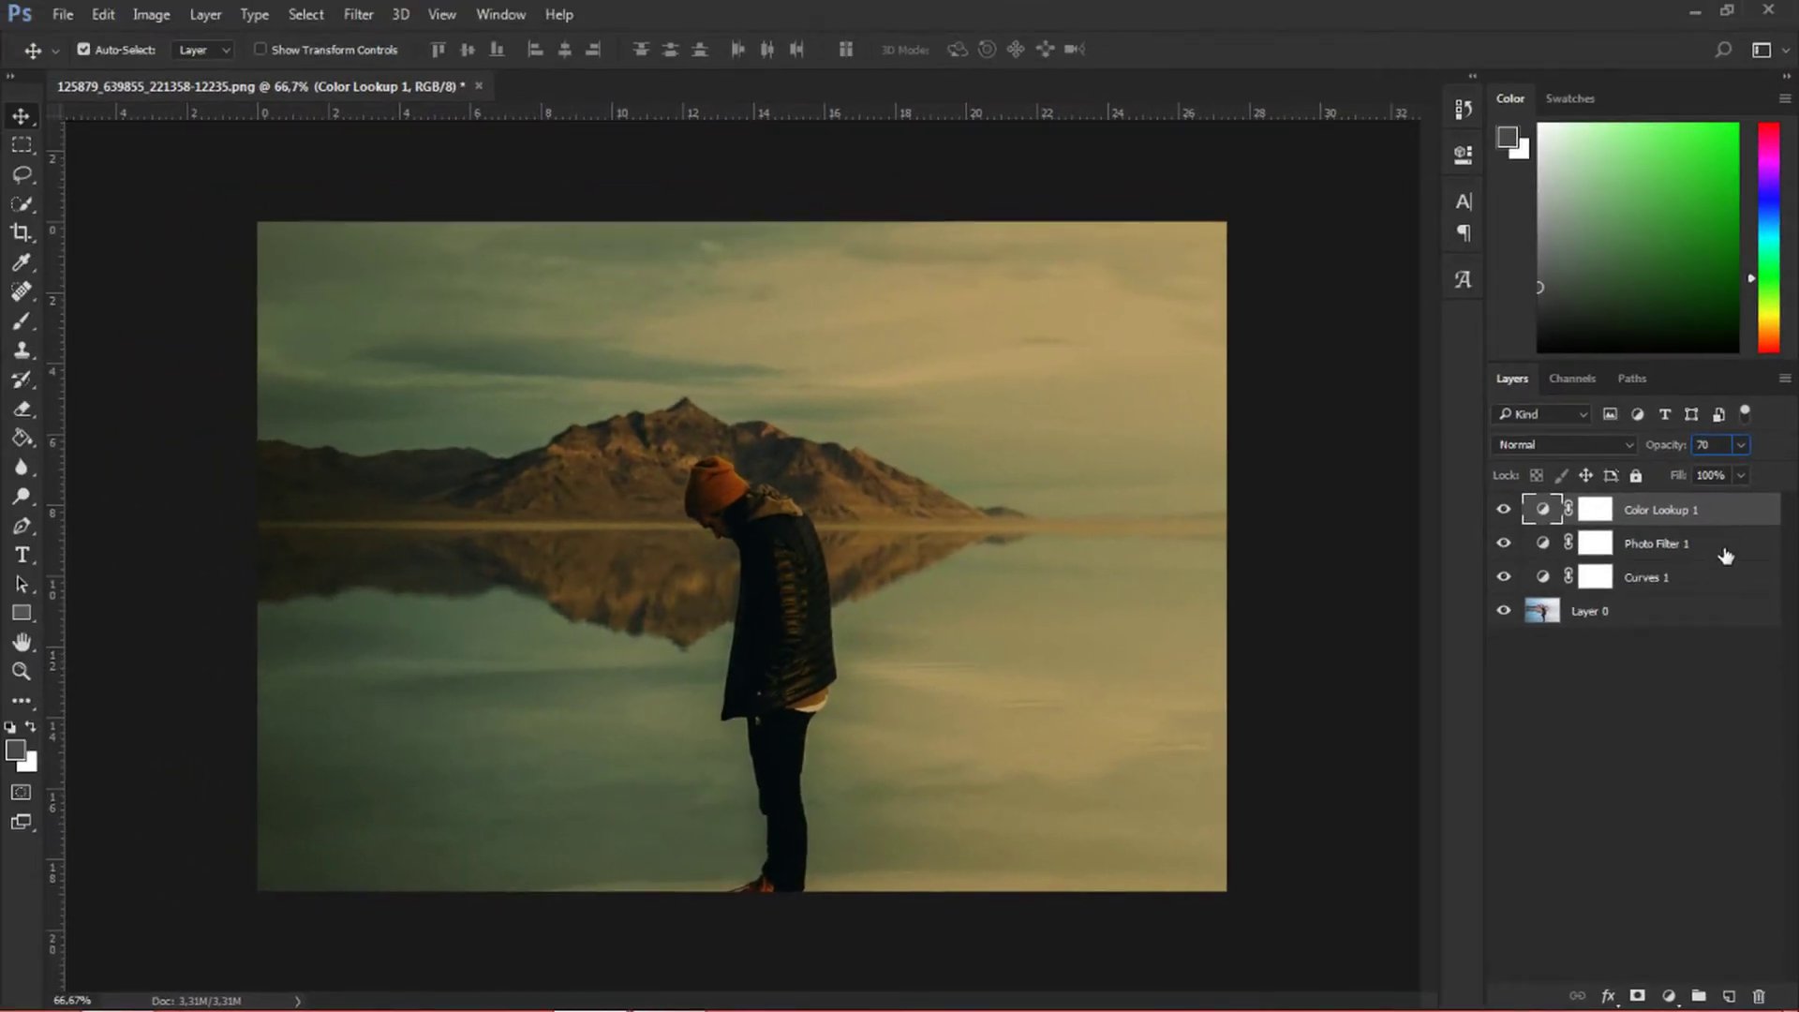
{"action": "left_click", "coordinate": [1656, 685]}
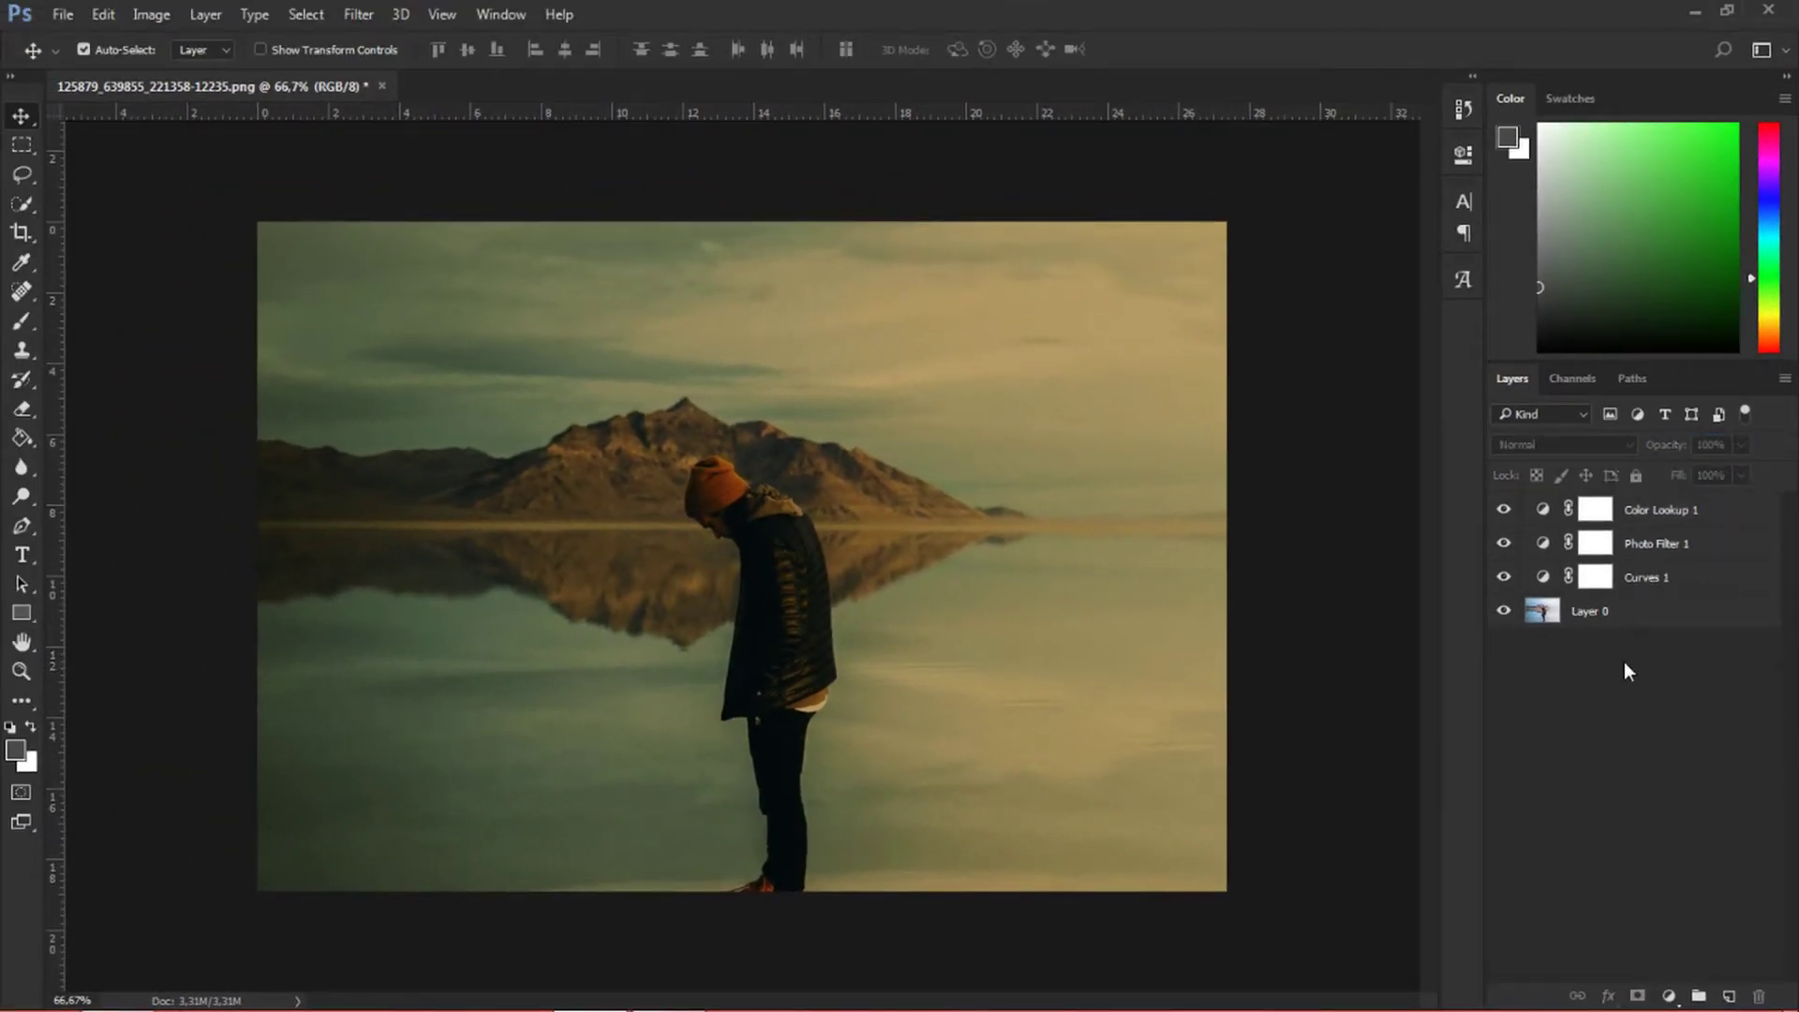
- Group Layer 0, Curves 1, Photo Filter 1 and Color Lookup 1 into a group named '1'
{"action": "left_click", "coordinate": [1590, 619], "text": "ctrl"}
{"action": "left_click", "coordinate": [1705, 590], "text": "ctrl"}
{"action": "left_click", "coordinate": [1755, 542], "text": "ctrl"}
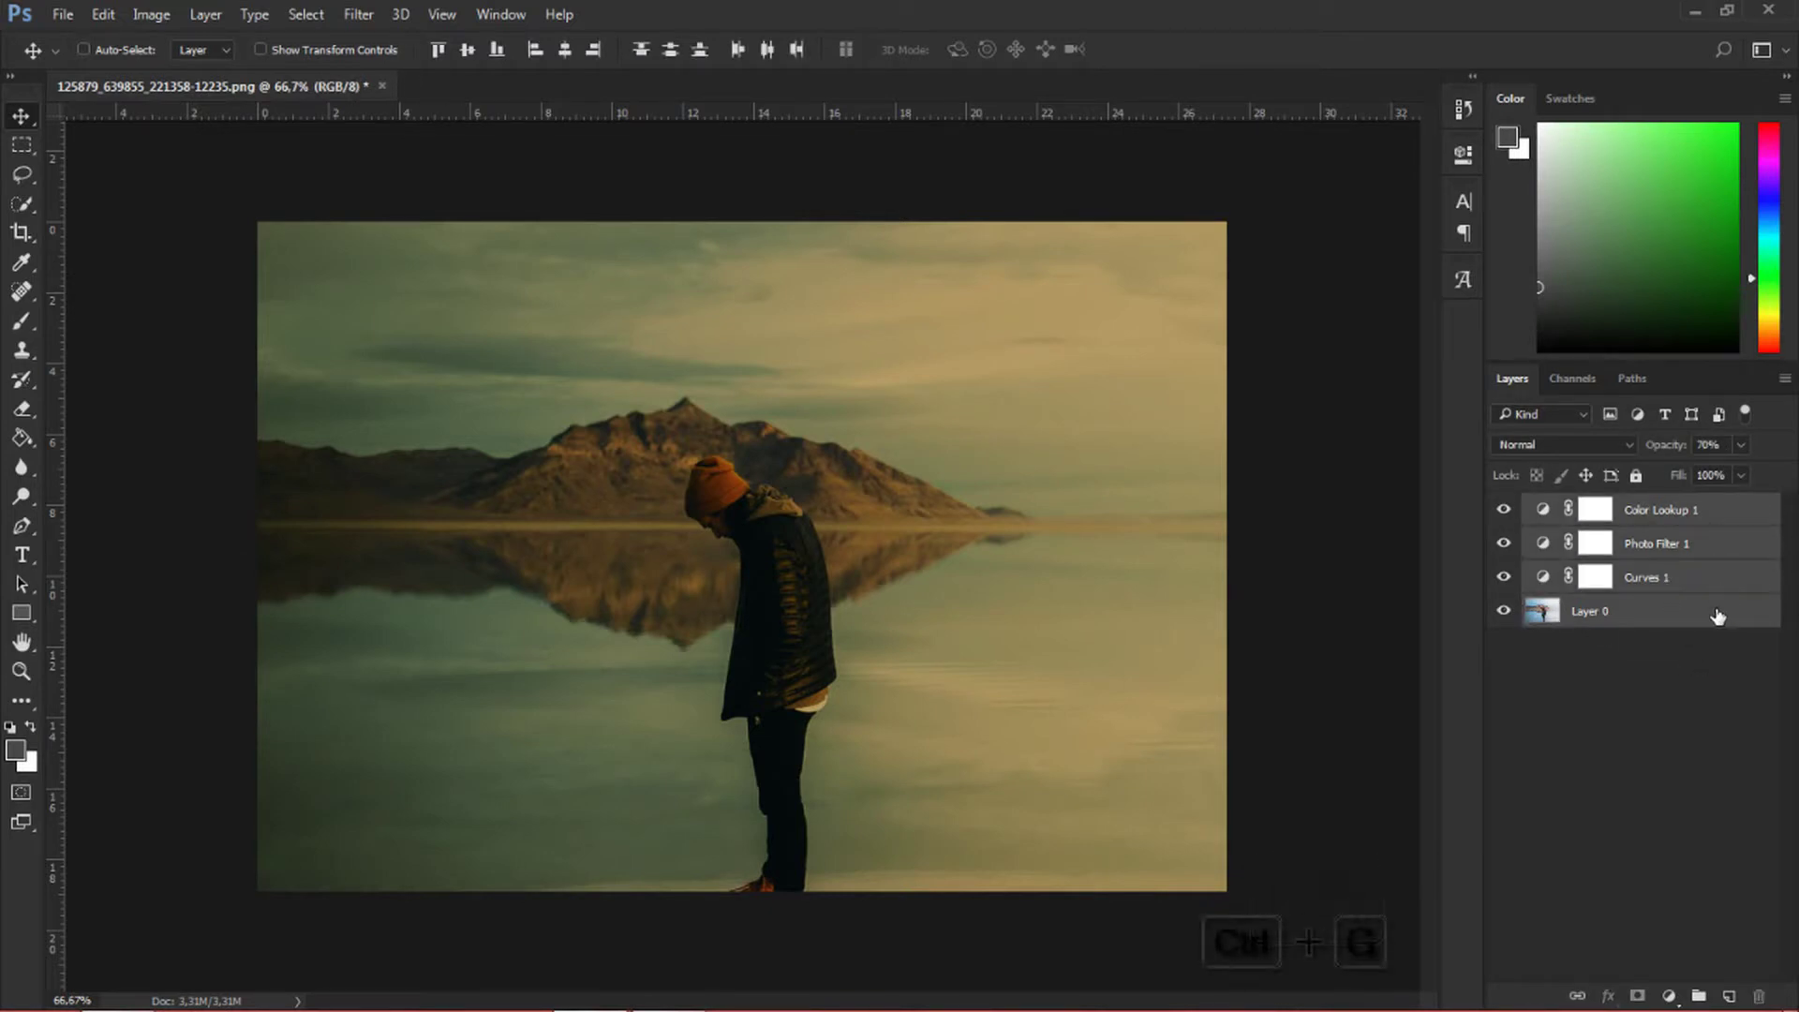
{"action": "key", "text": "ctrl+g"}
{"action": "double_click", "coordinate": [1589, 506]}
{"action": "type", "text": "1"}
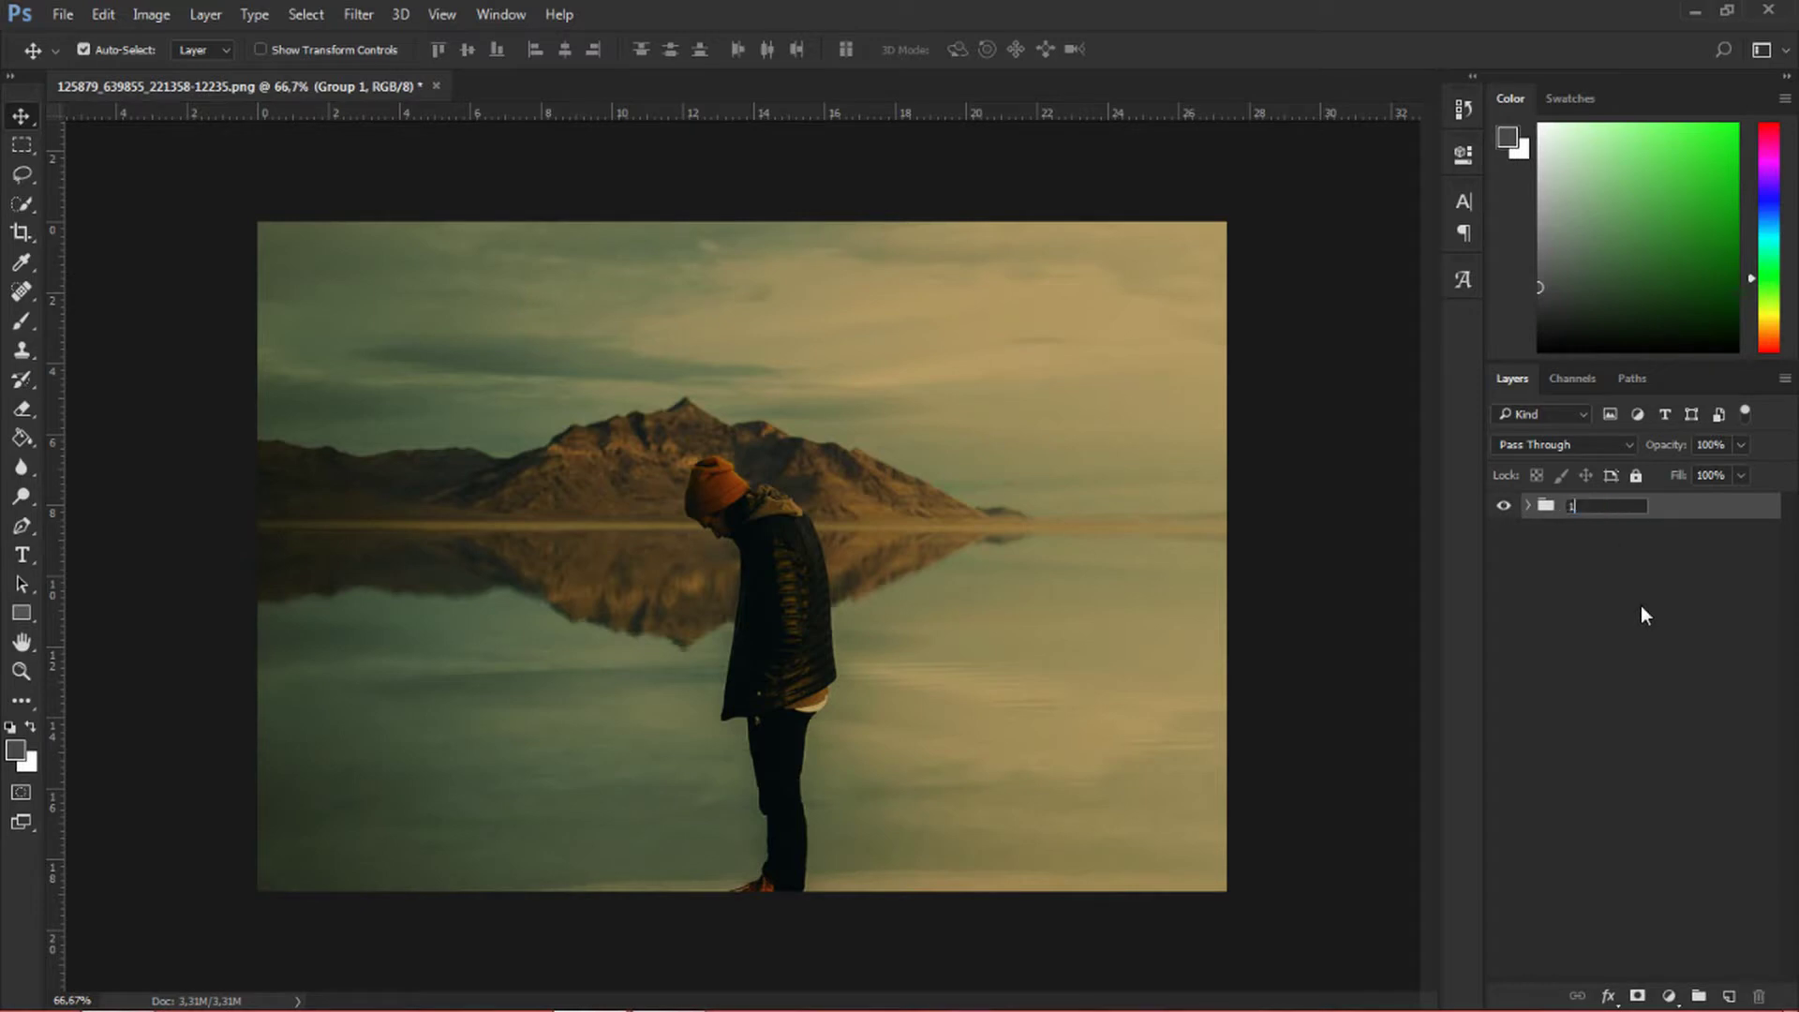
{"action": "left_click", "coordinate": [1640, 624]}
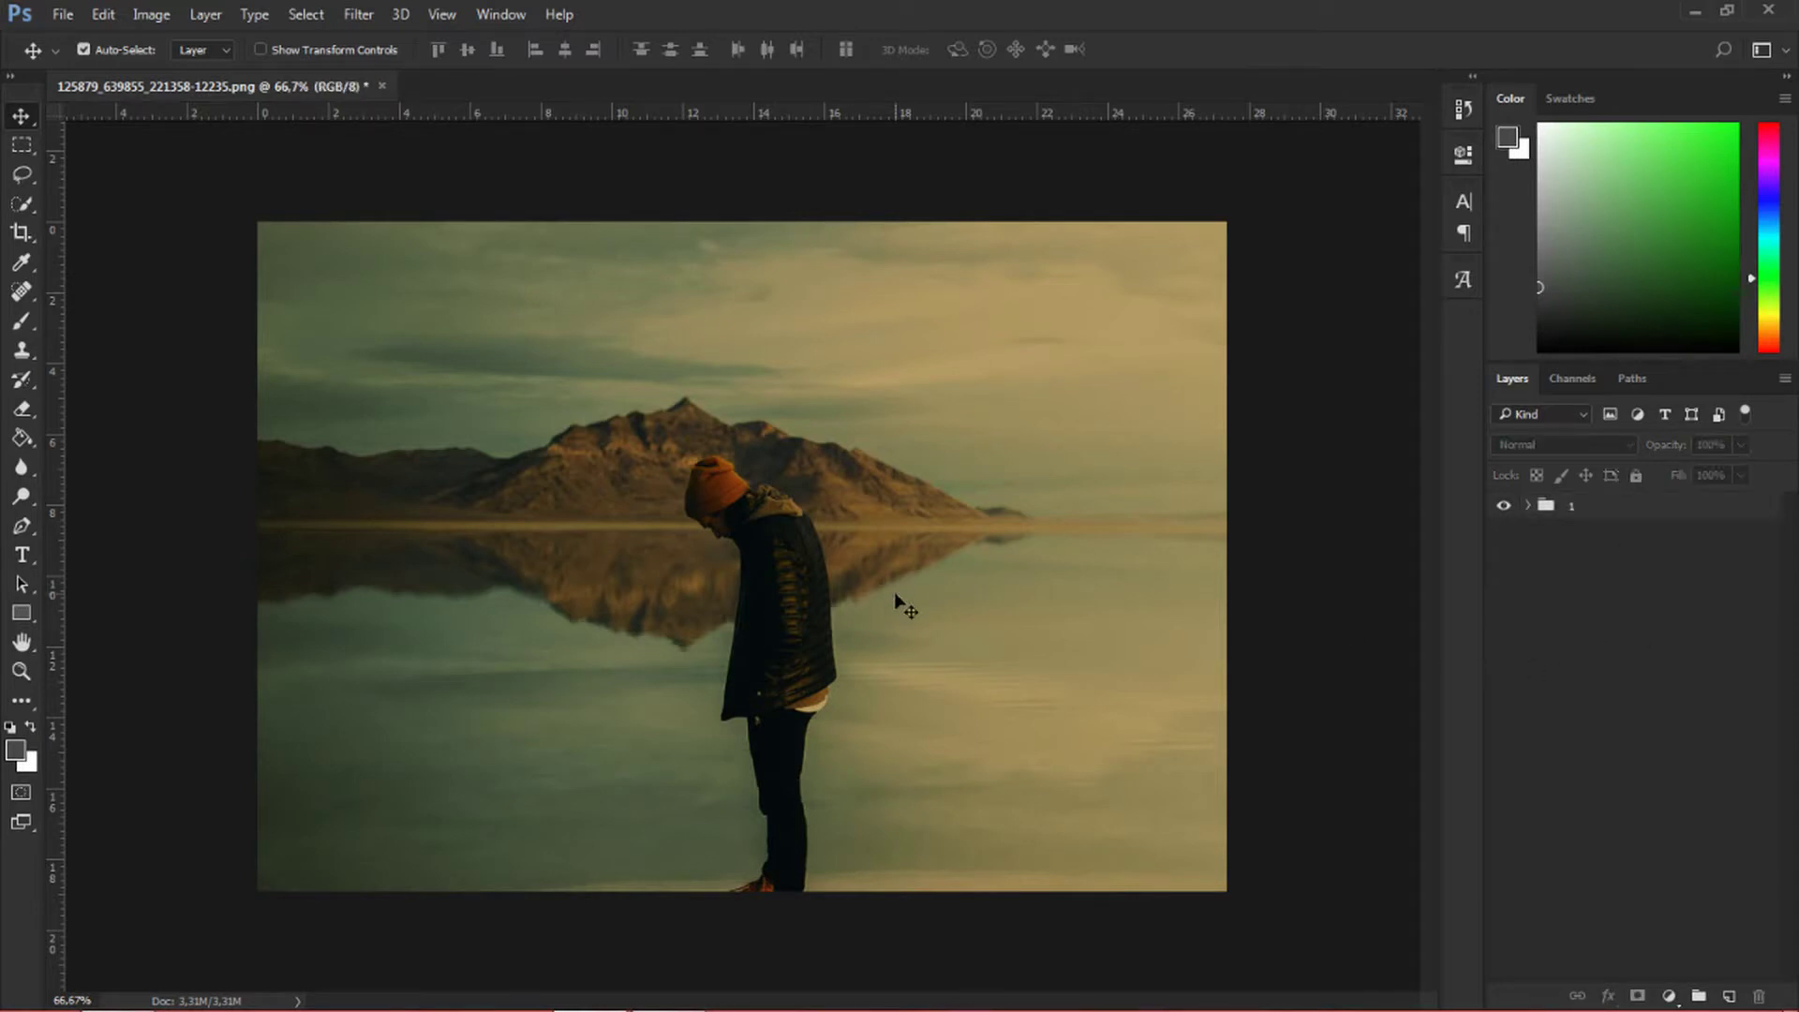
- Set the Rectangle tool to no fill with a white stroke of about 16.51 px
{"action": "left_click", "coordinate": [38, 617]}
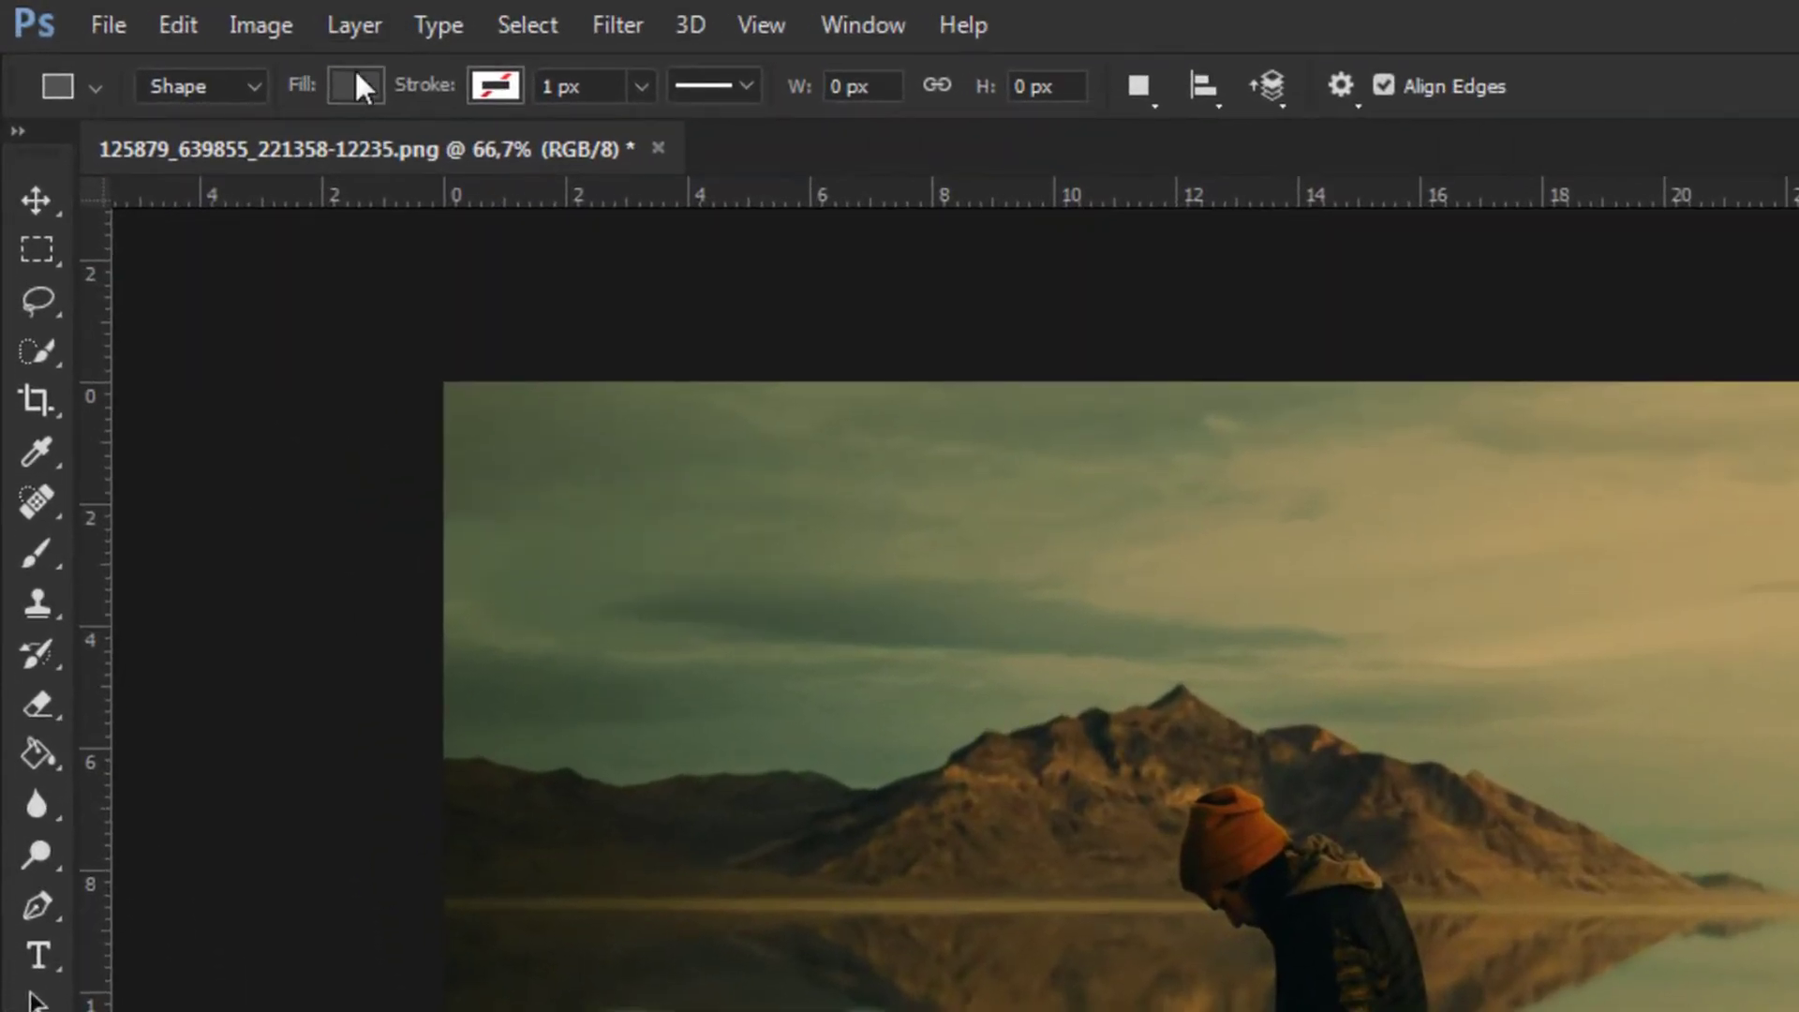
{"action": "left_click", "coordinate": [356, 87]}
{"action": "left_click", "coordinate": [162, 173]}
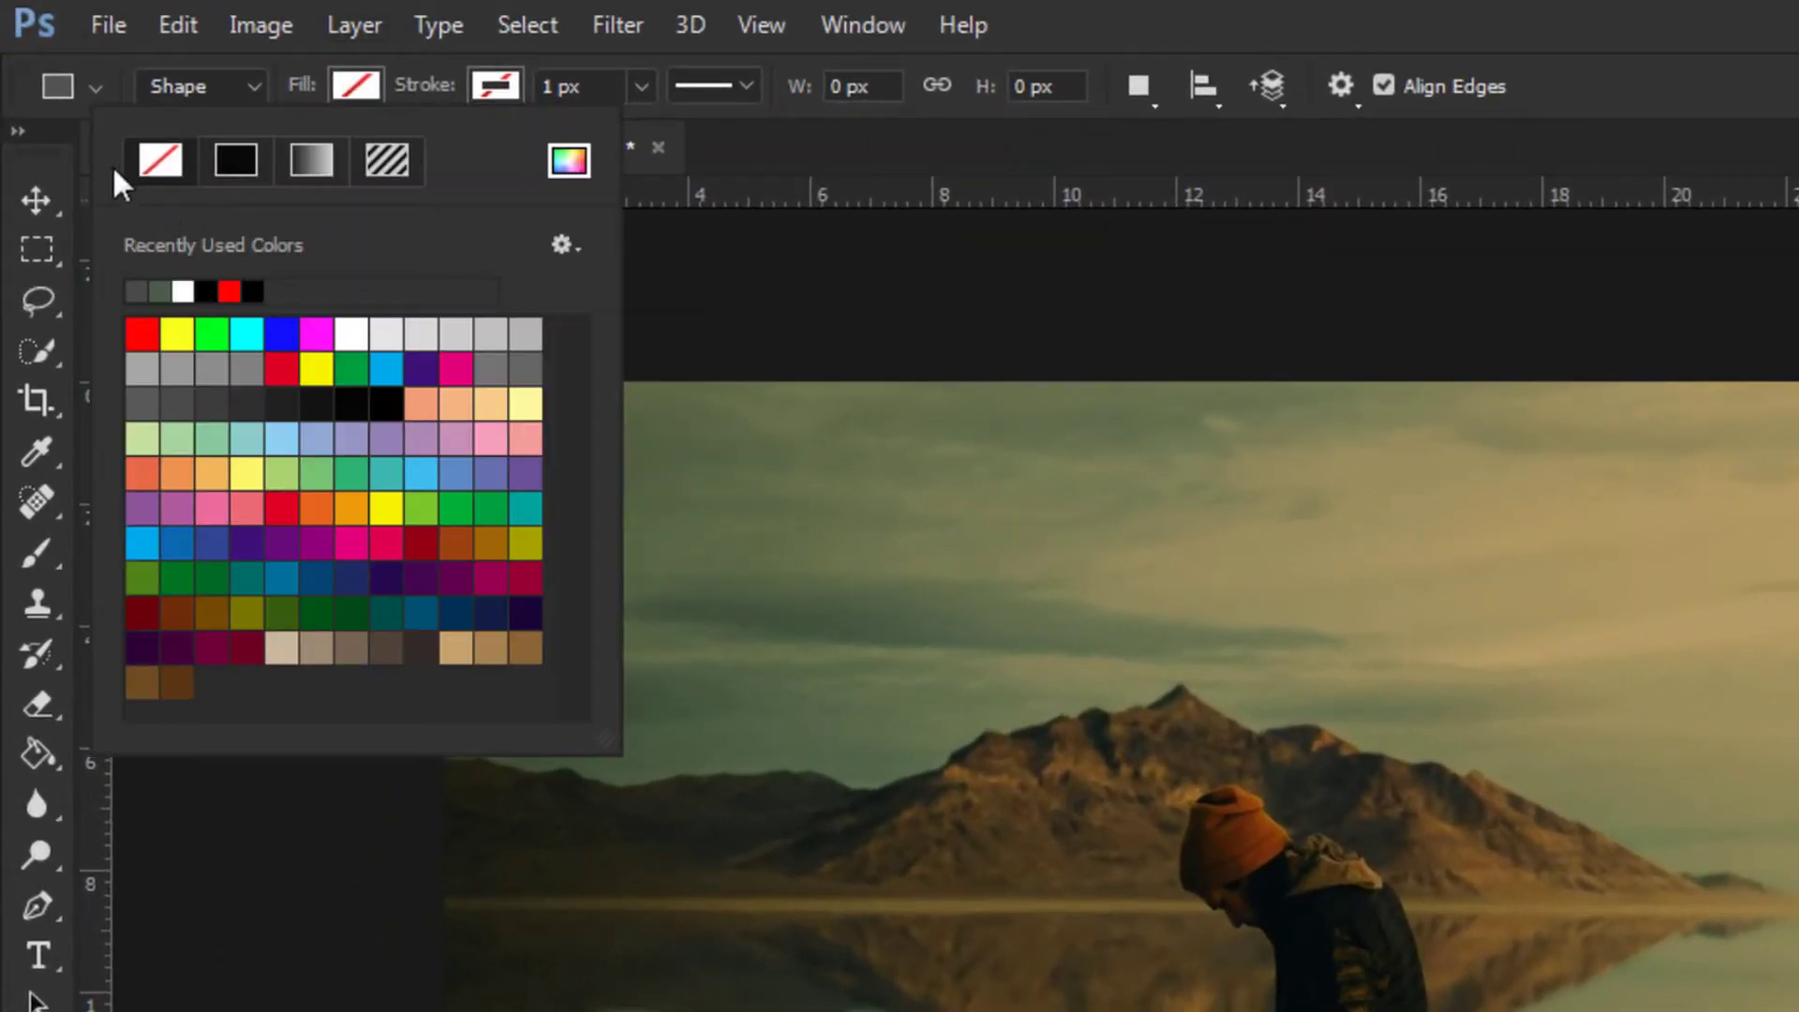
{"action": "left_click", "coordinate": [495, 88]}
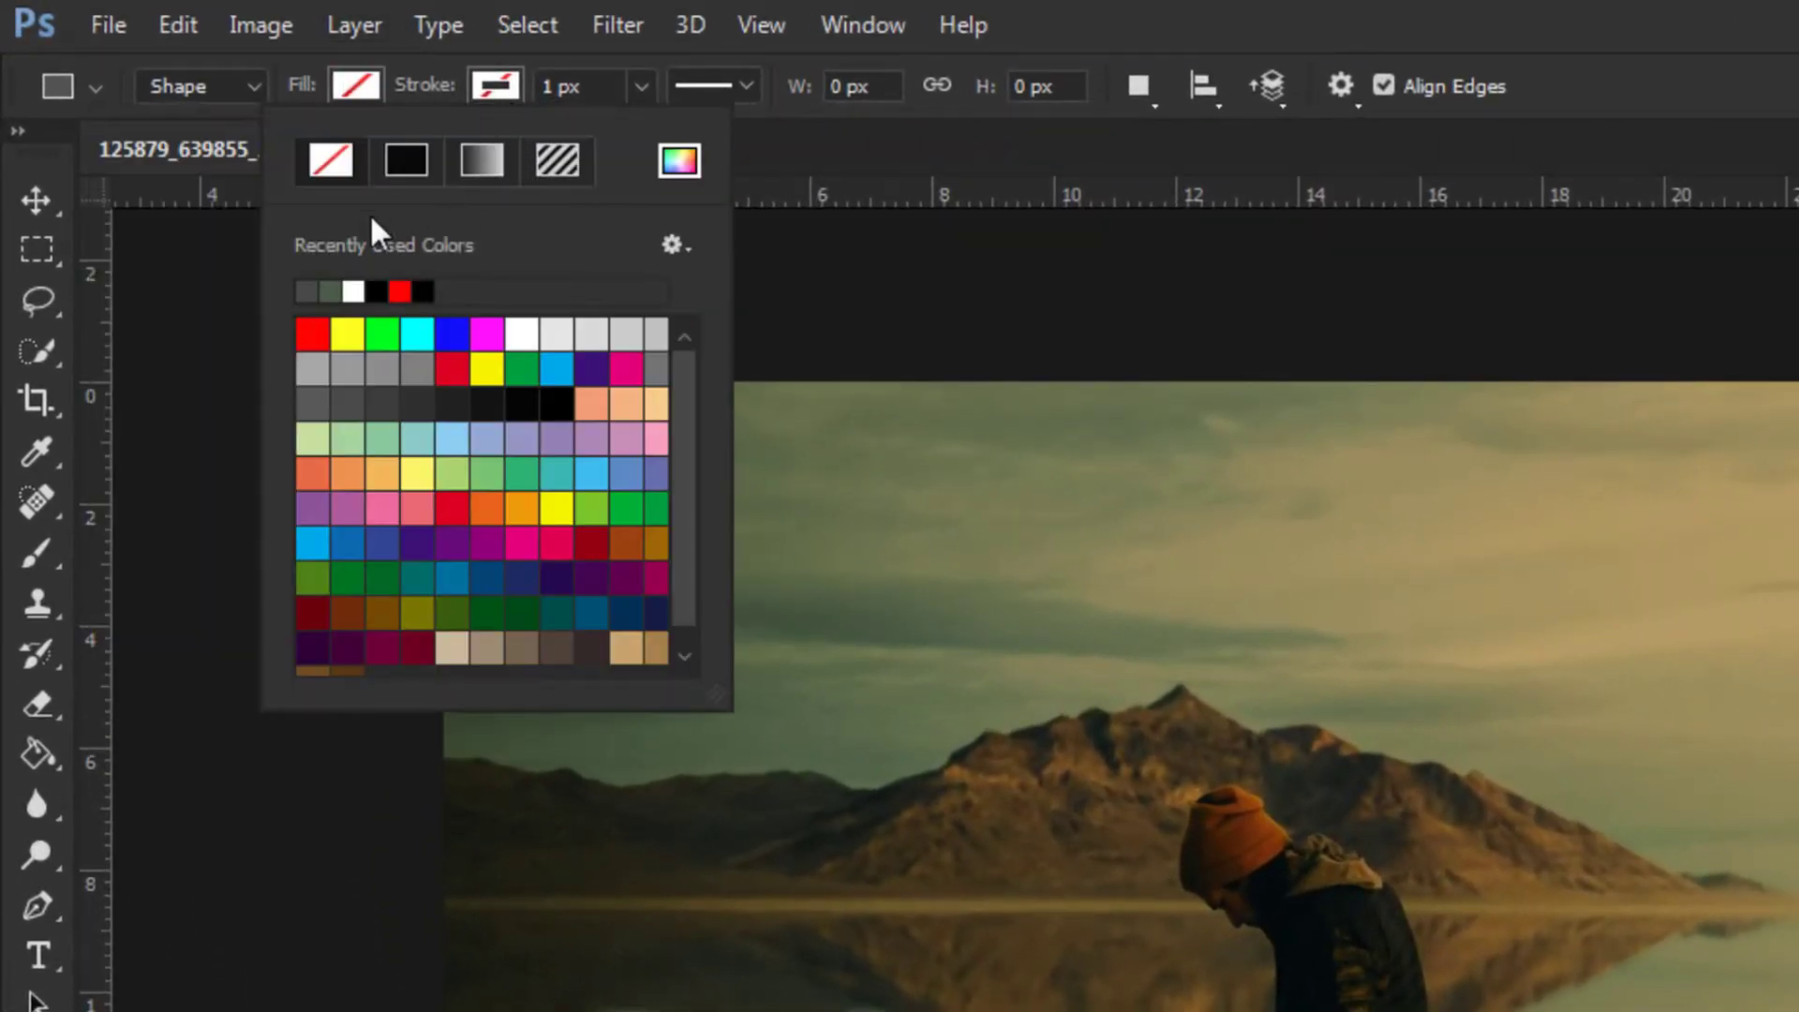
{"action": "left_click", "coordinate": [354, 292]}
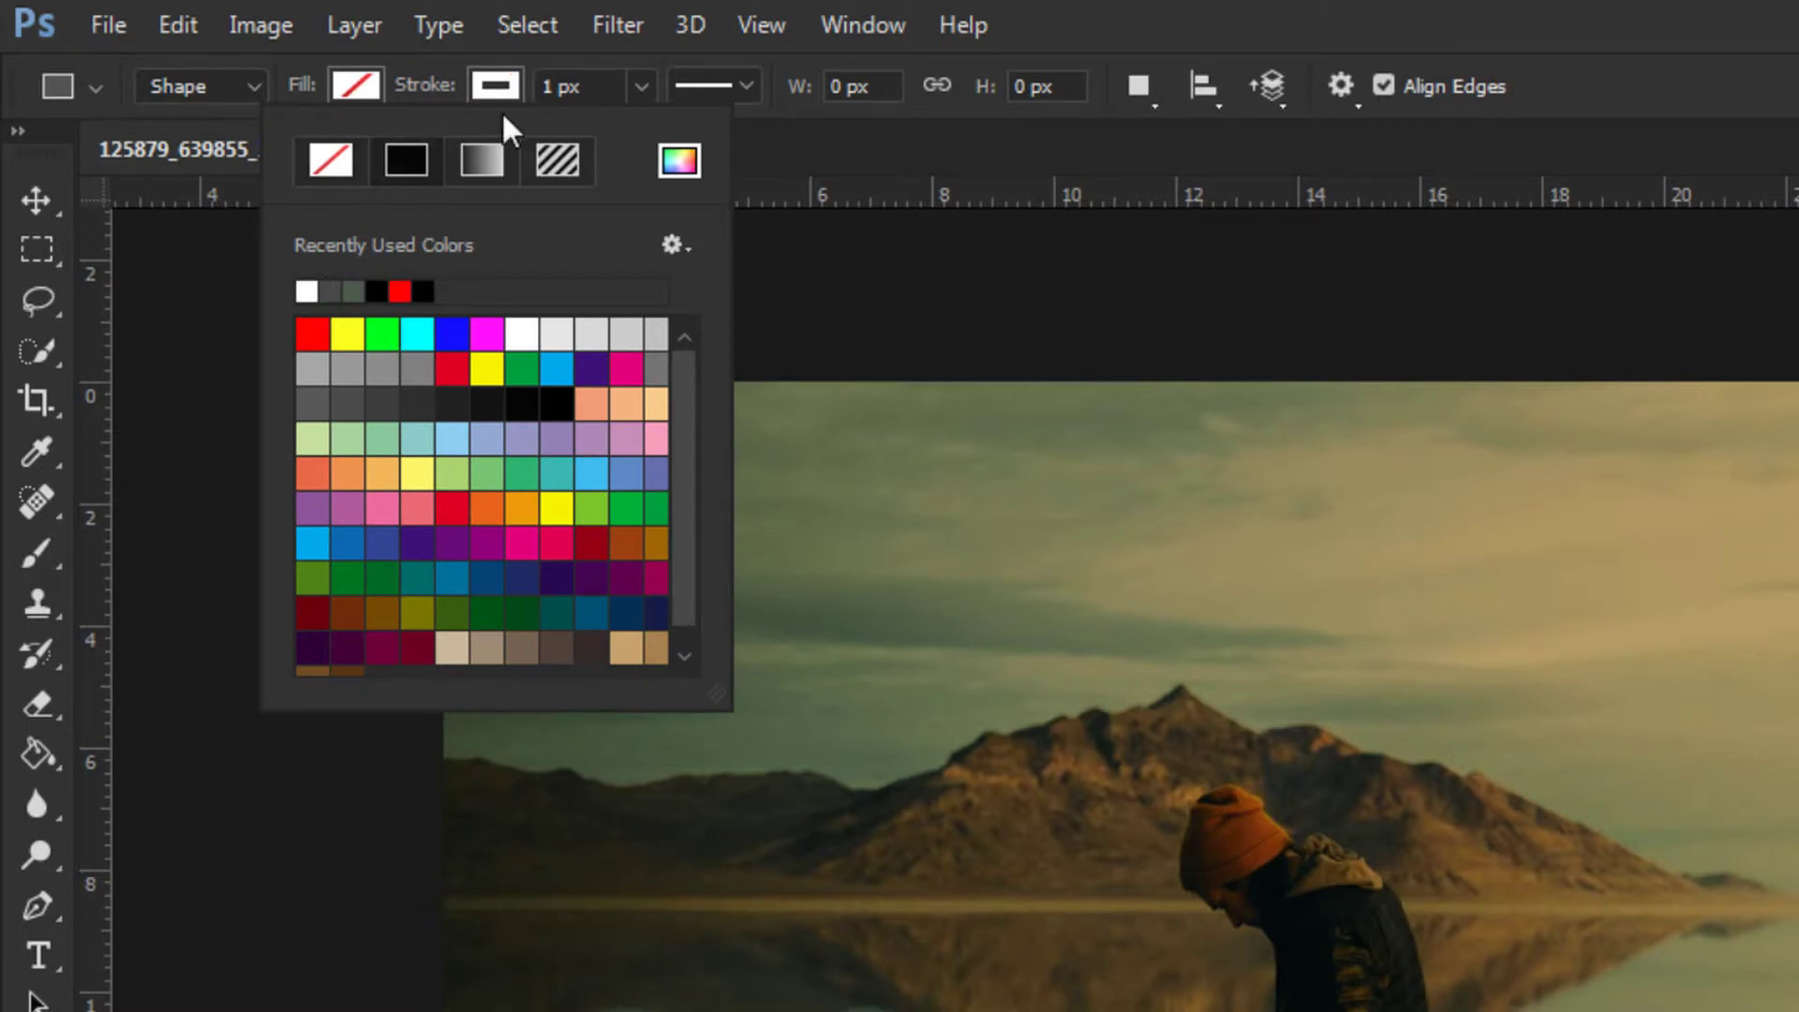
{"action": "left_click", "coordinate": [643, 93]}
{"action": "left_click_drag", "start_coordinate": [635, 132], "coordinate": [667, 132]}
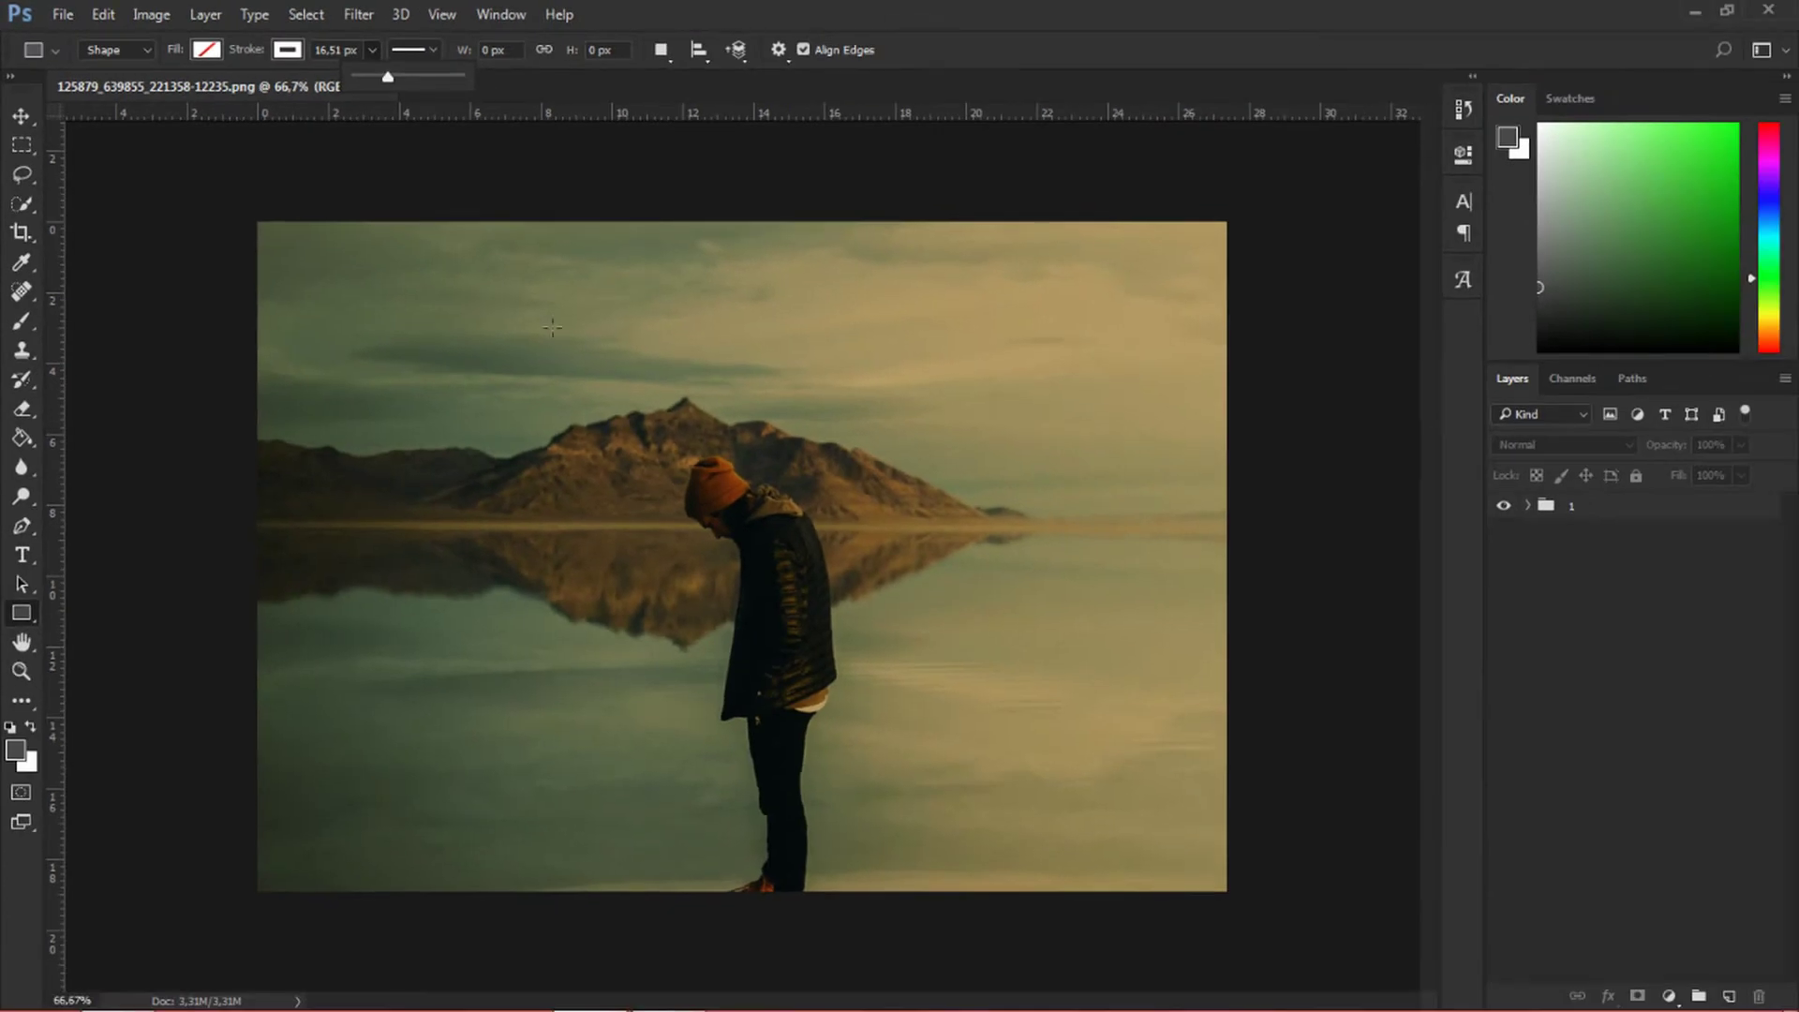
- Create an 800 × 800 px rectangle on the canvas
{"action": "left_click", "coordinate": [486, 288]}
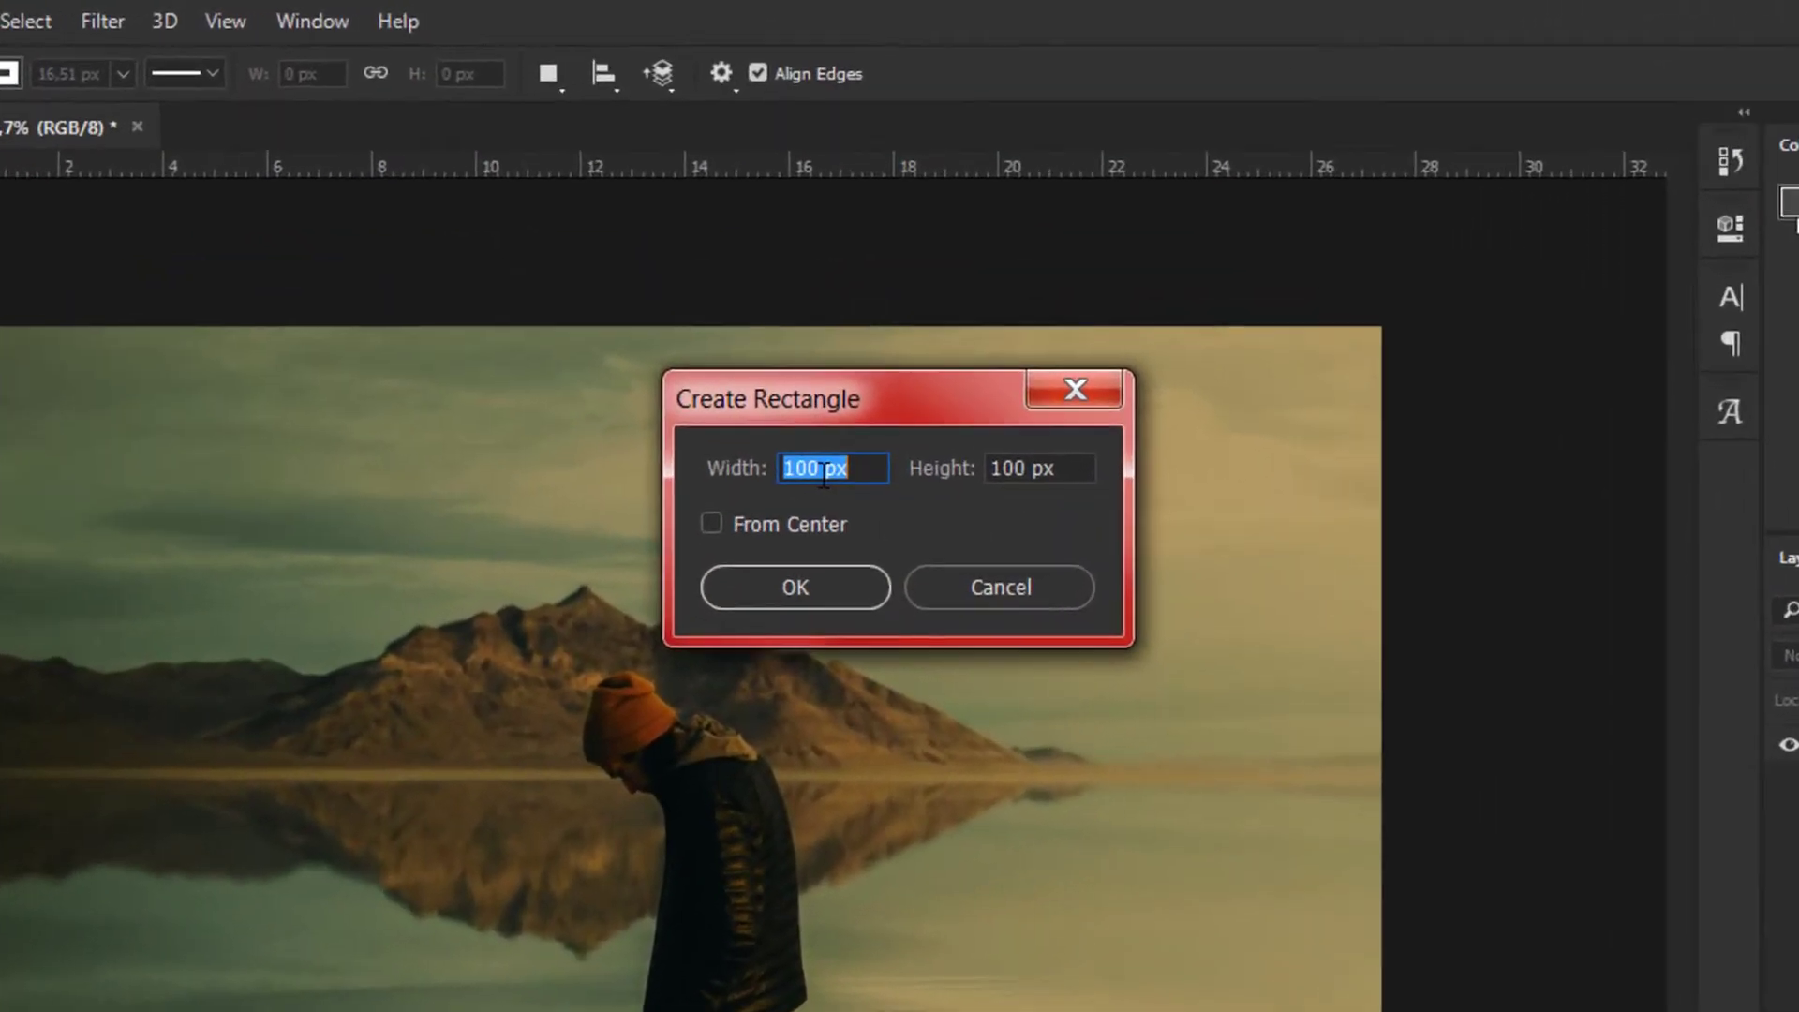
{"action": "left_click", "coordinate": [819, 474]}
{"action": "left_click_drag", "start_coordinate": [822, 475], "coordinate": [781, 478]}
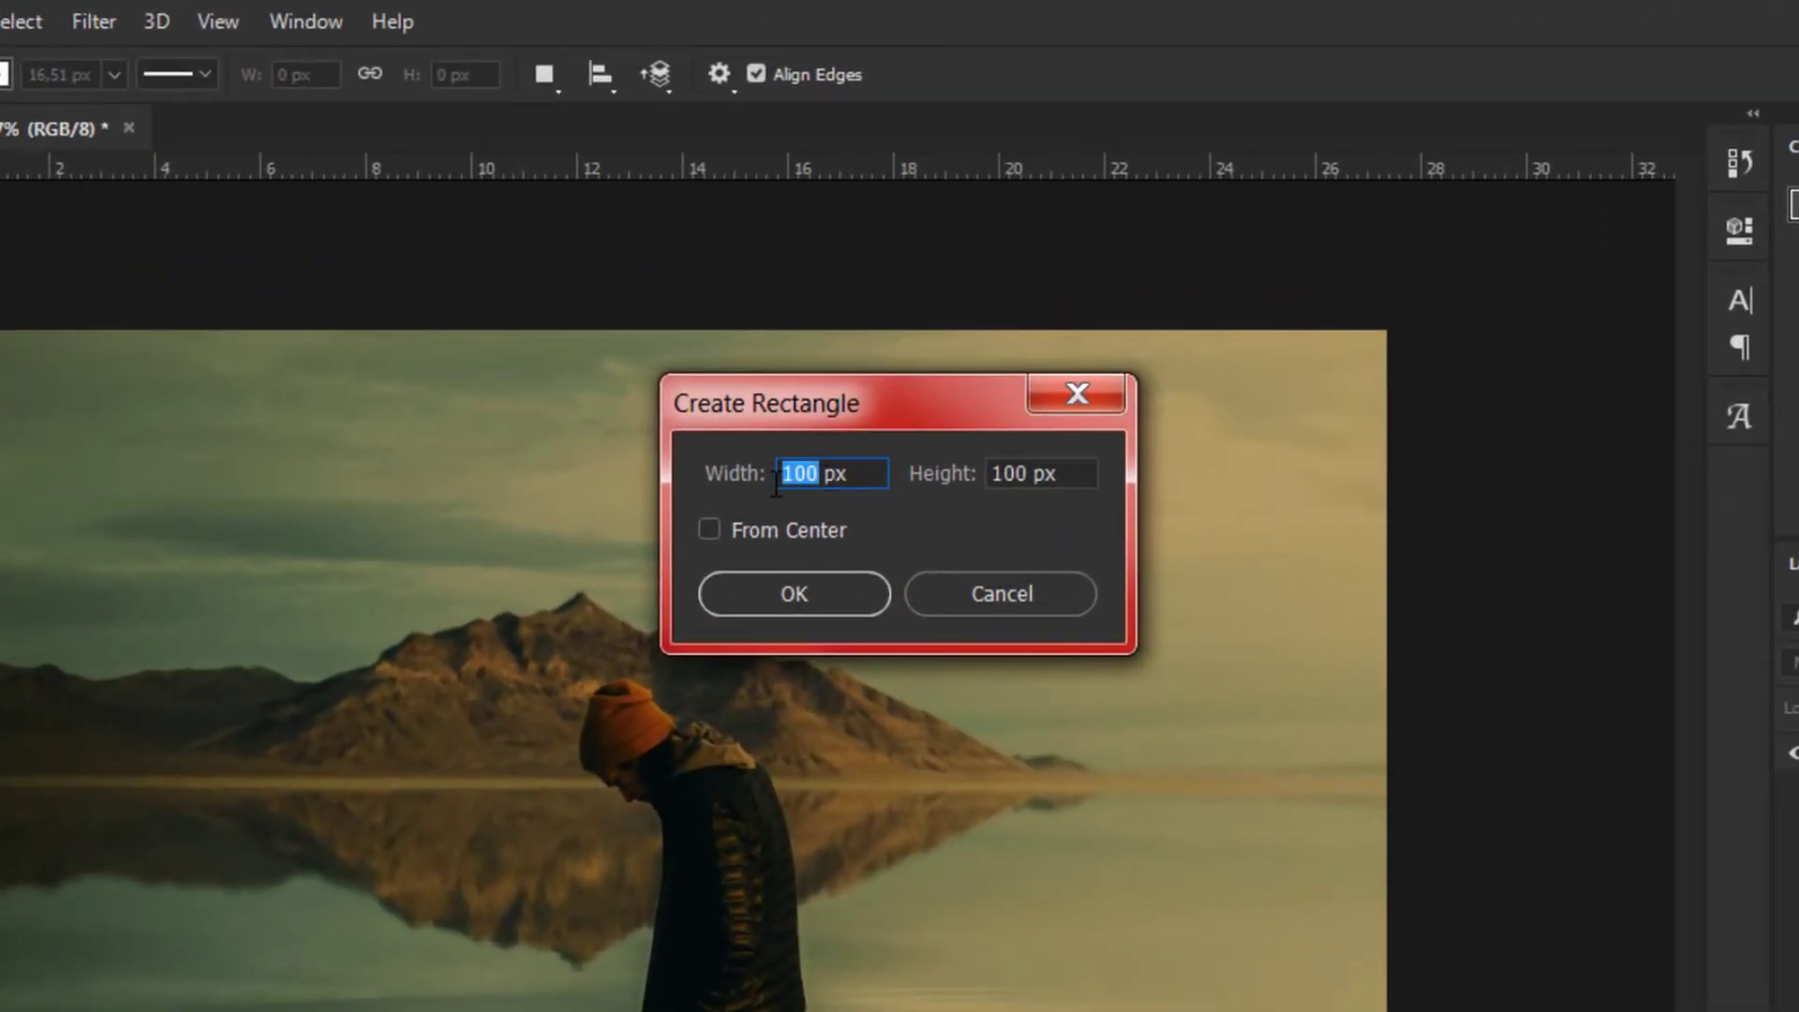
{"action": "type", "text": "8"}
{"action": "type", "text": "00"}
{"action": "left_click_drag", "start_coordinate": [1029, 475], "coordinate": [965, 487]}
{"action": "type", "text": "8"}
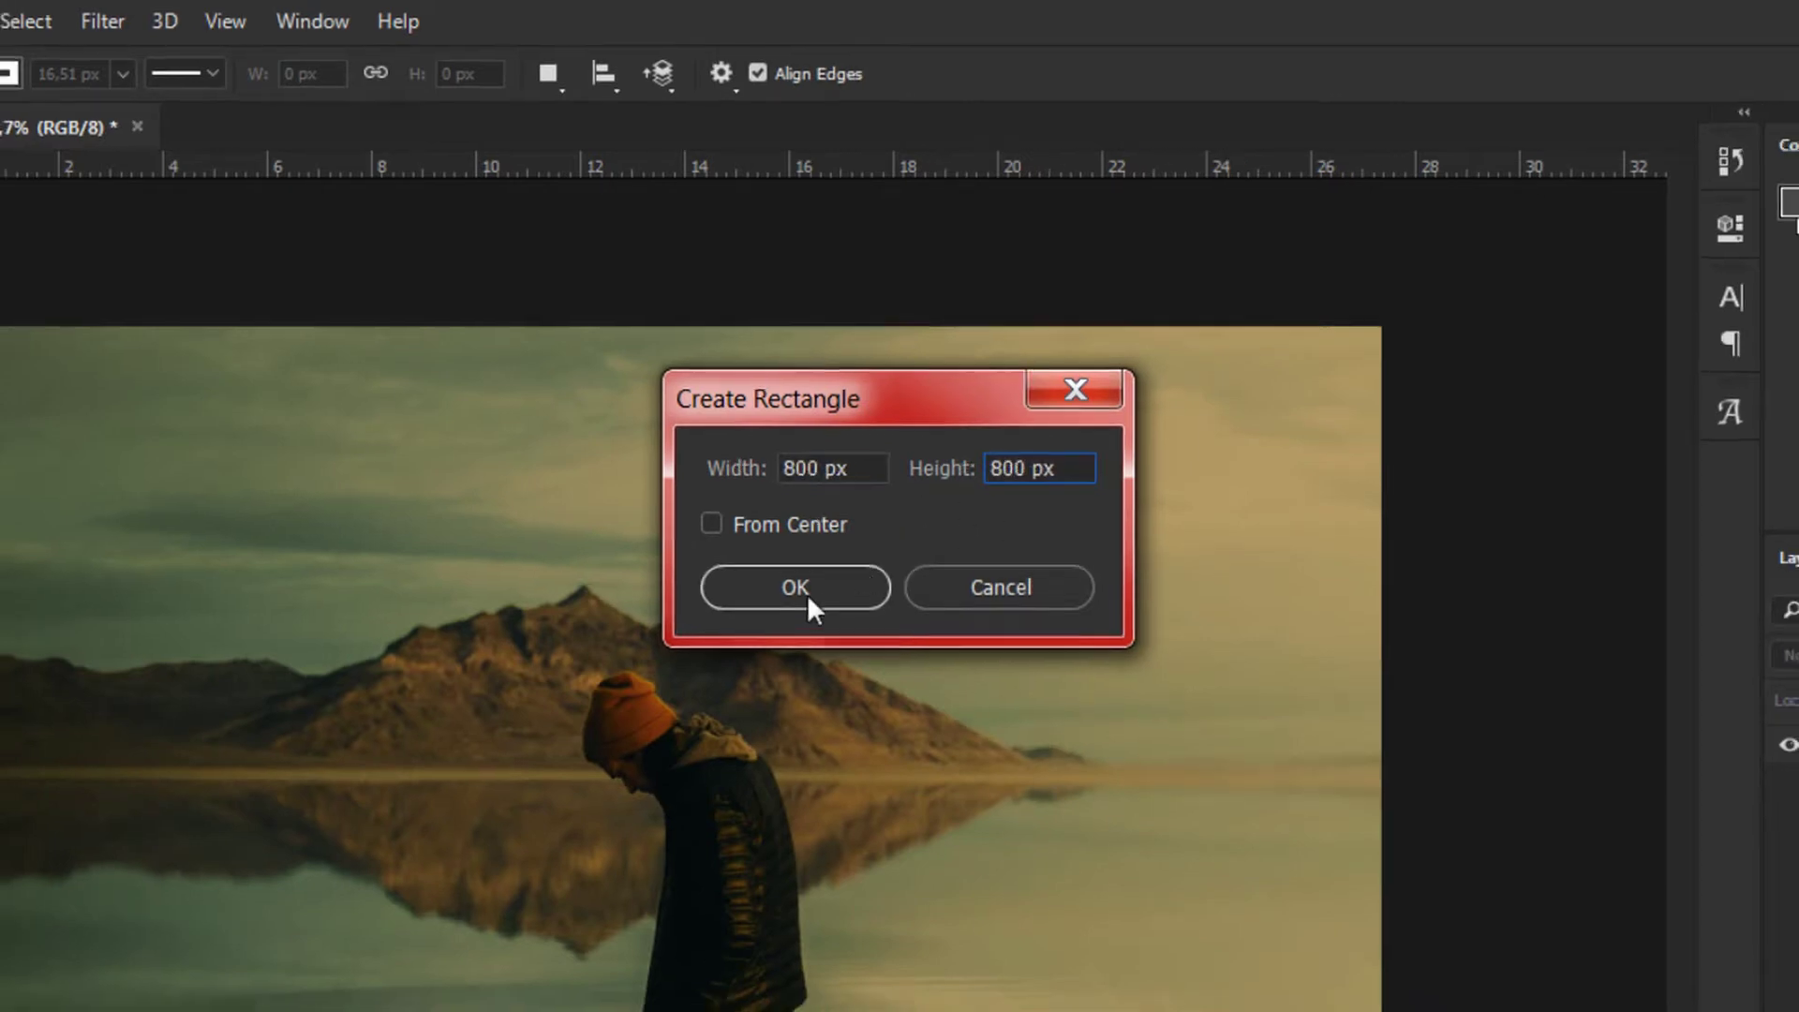
{"action": "left_click", "coordinate": [804, 596]}
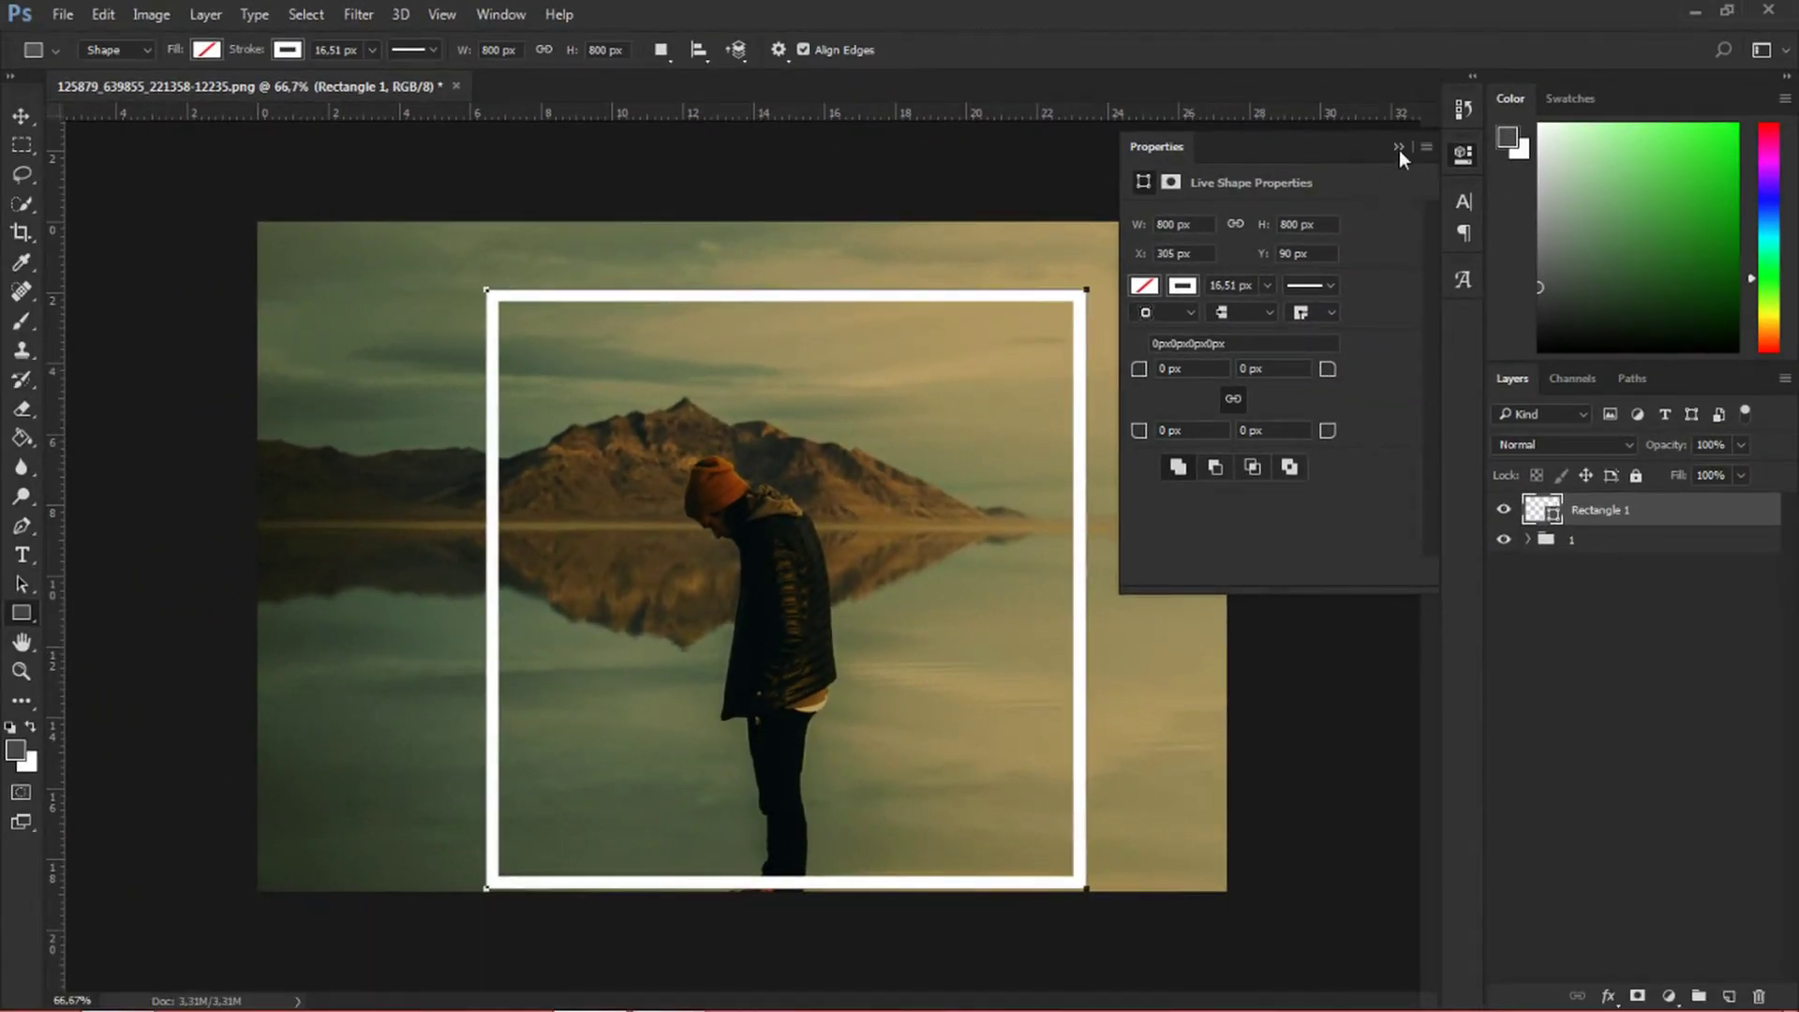
- Centre the Rectangle 1 frame vertically and horizontally on the canvas
{"action": "left_click", "coordinate": [1398, 147]}
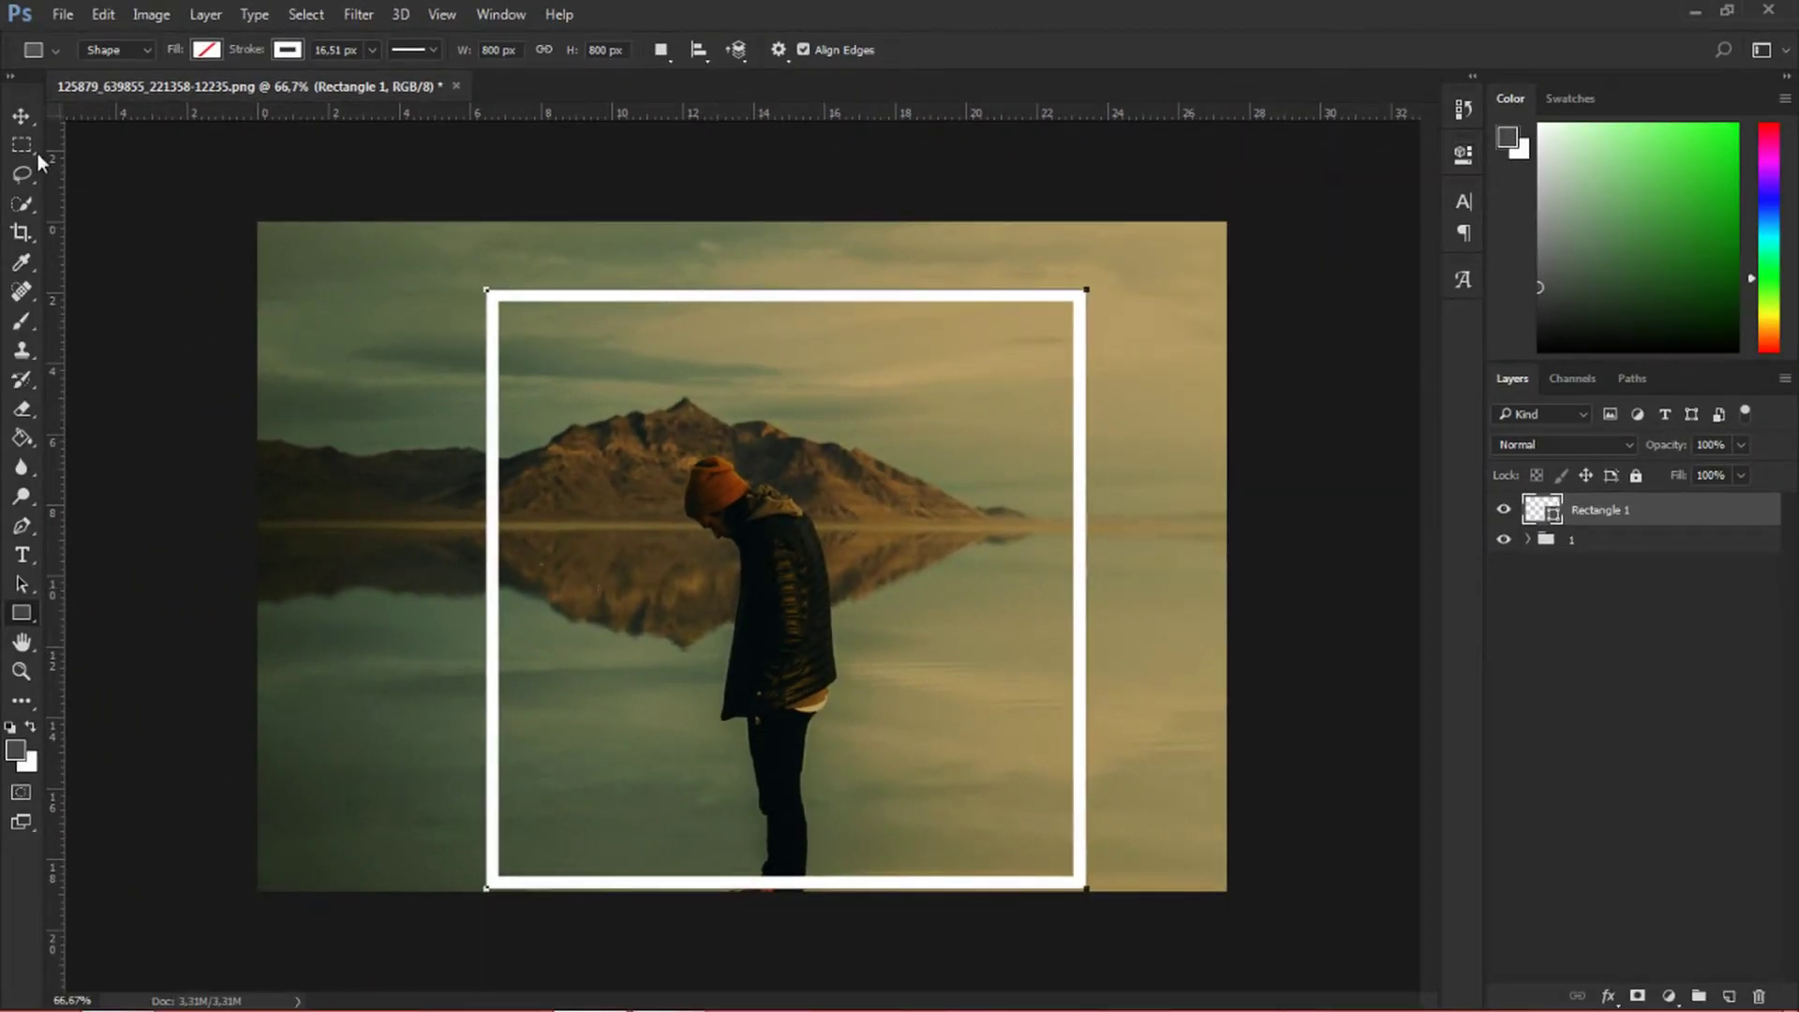
{"action": "left_click", "coordinate": [21, 115]}
{"action": "key", "text": "ctrl+a"}
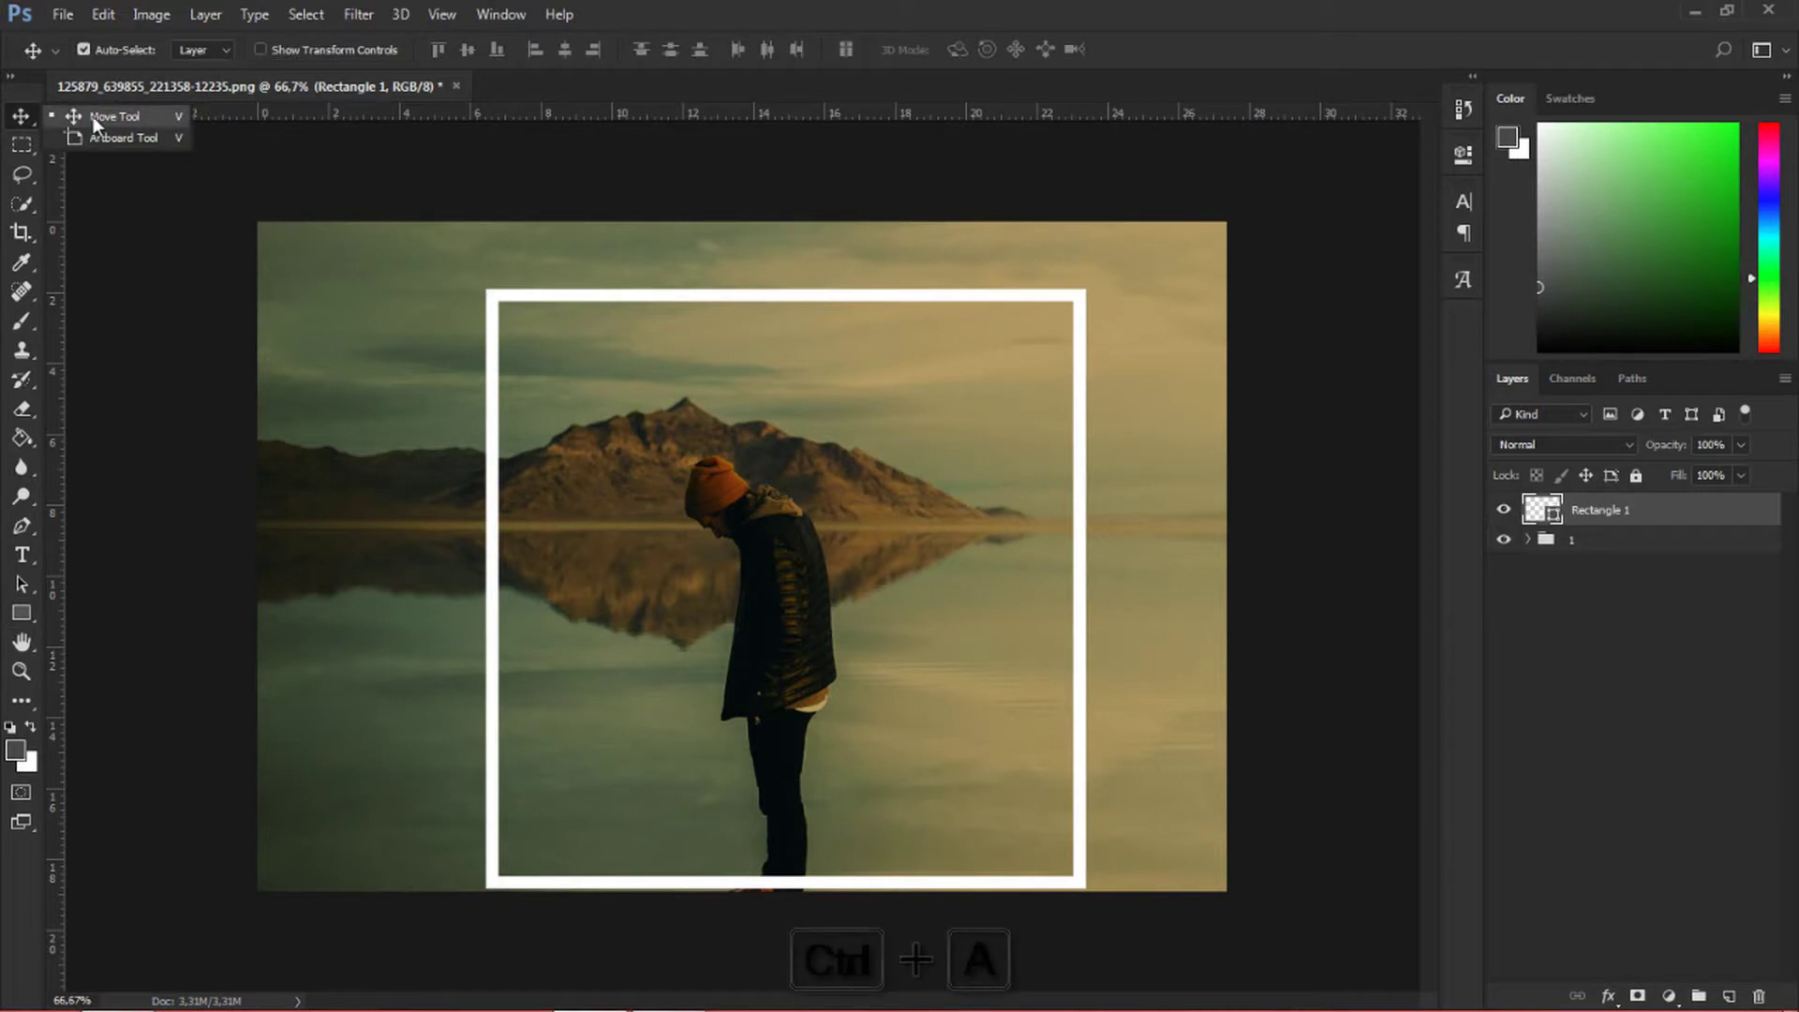
{"action": "left_click", "coordinate": [94, 120]}
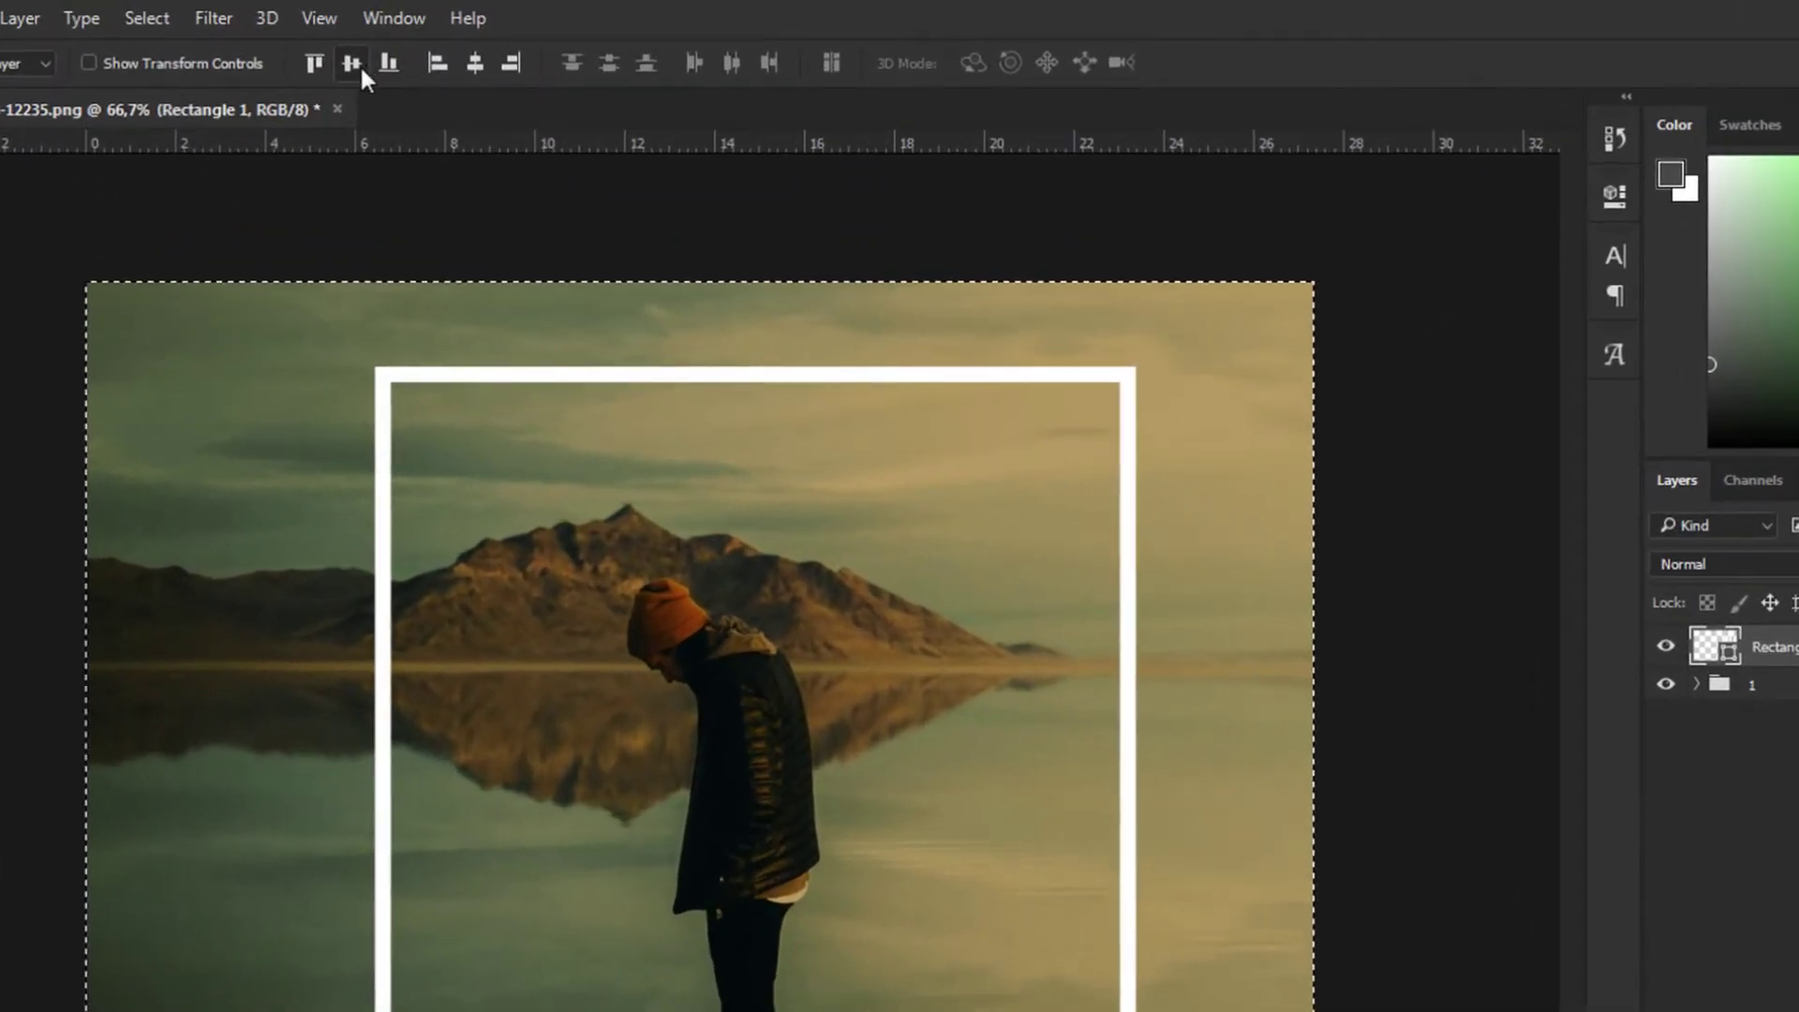
{"action": "left_click", "coordinate": [358, 66]}
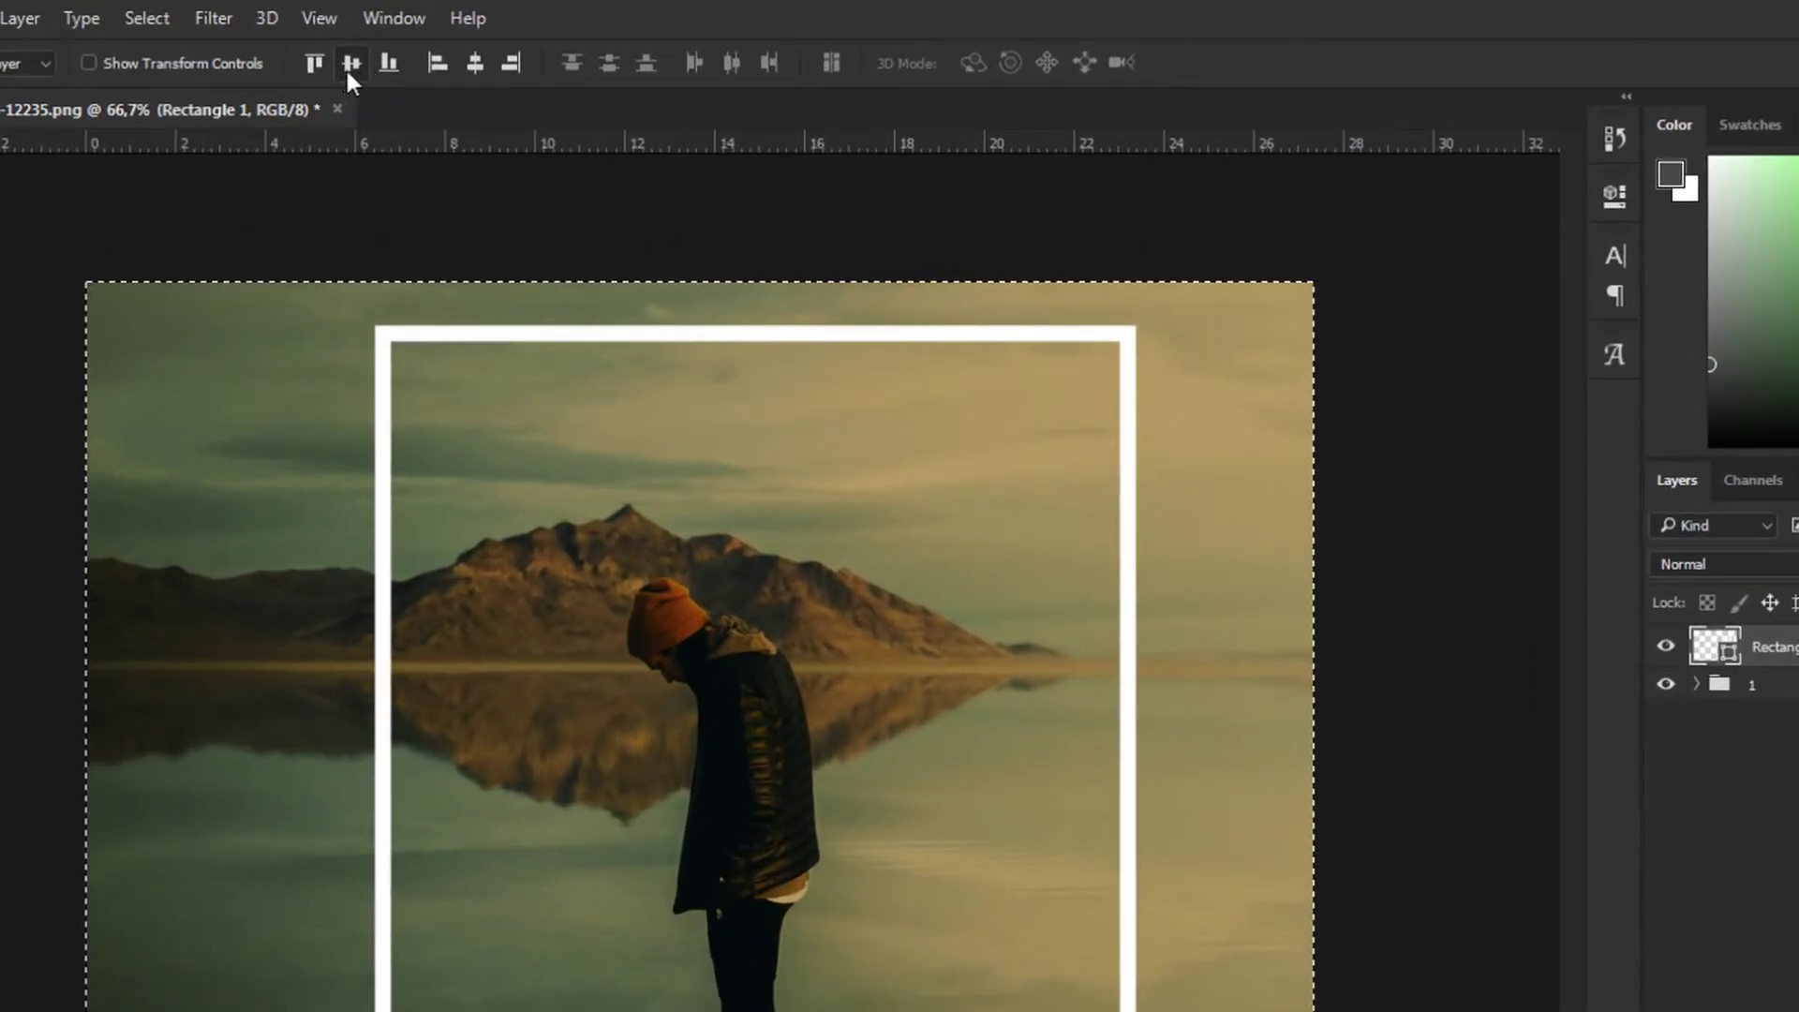
{"action": "left_click", "coordinate": [476, 67]}
{"action": "key", "text": "ctrl+d"}
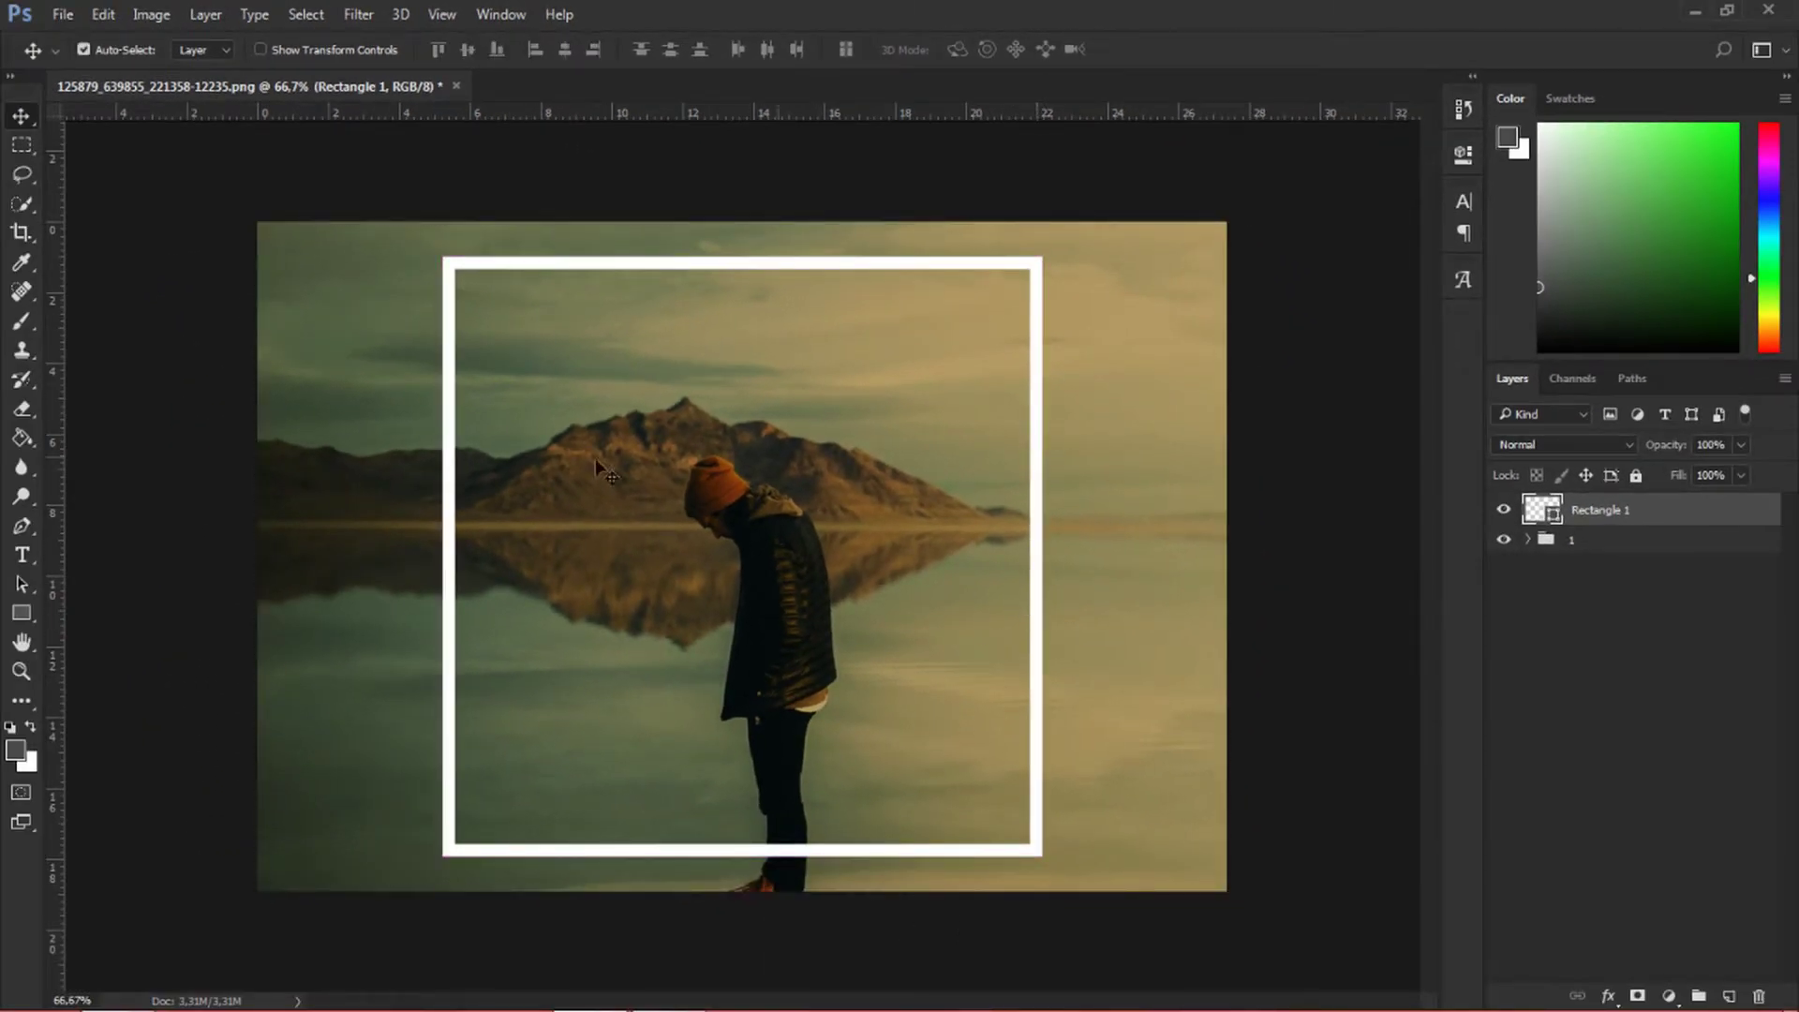
- Thicken the frame's white border to about 27 px
{"action": "right_click", "coordinate": [21, 613]}
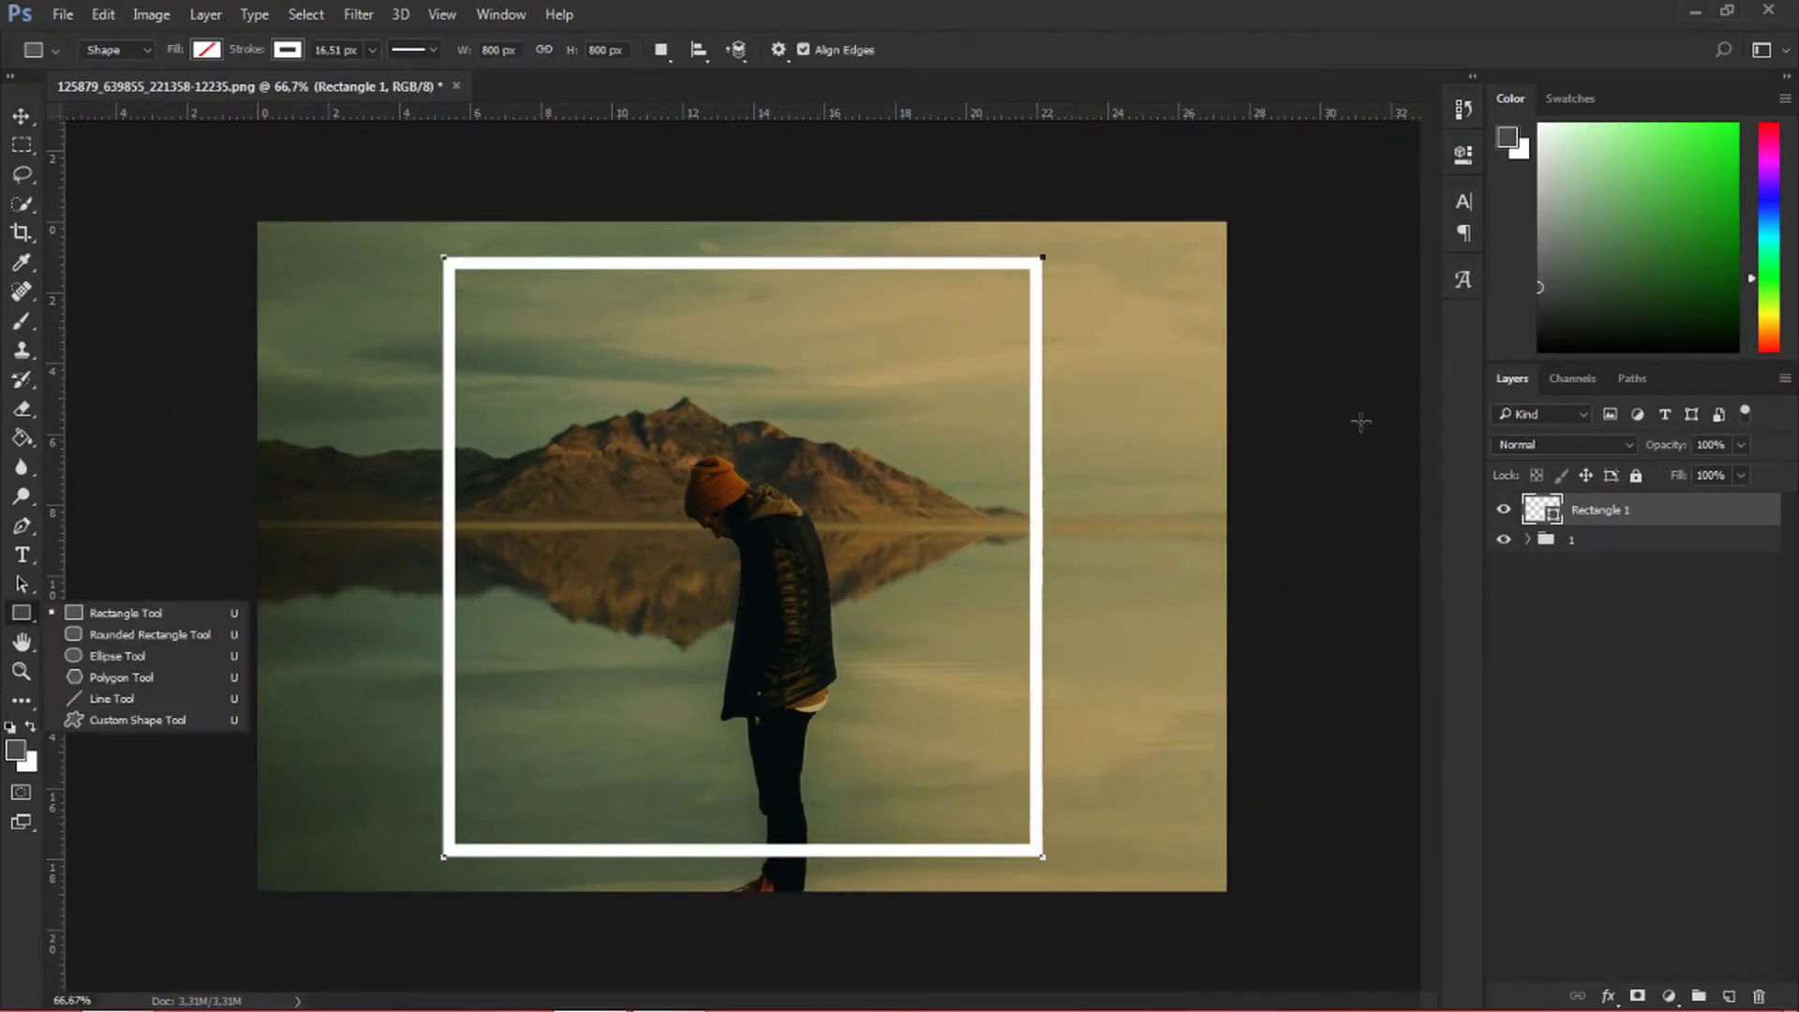
{"action": "left_click", "coordinate": [1657, 510]}
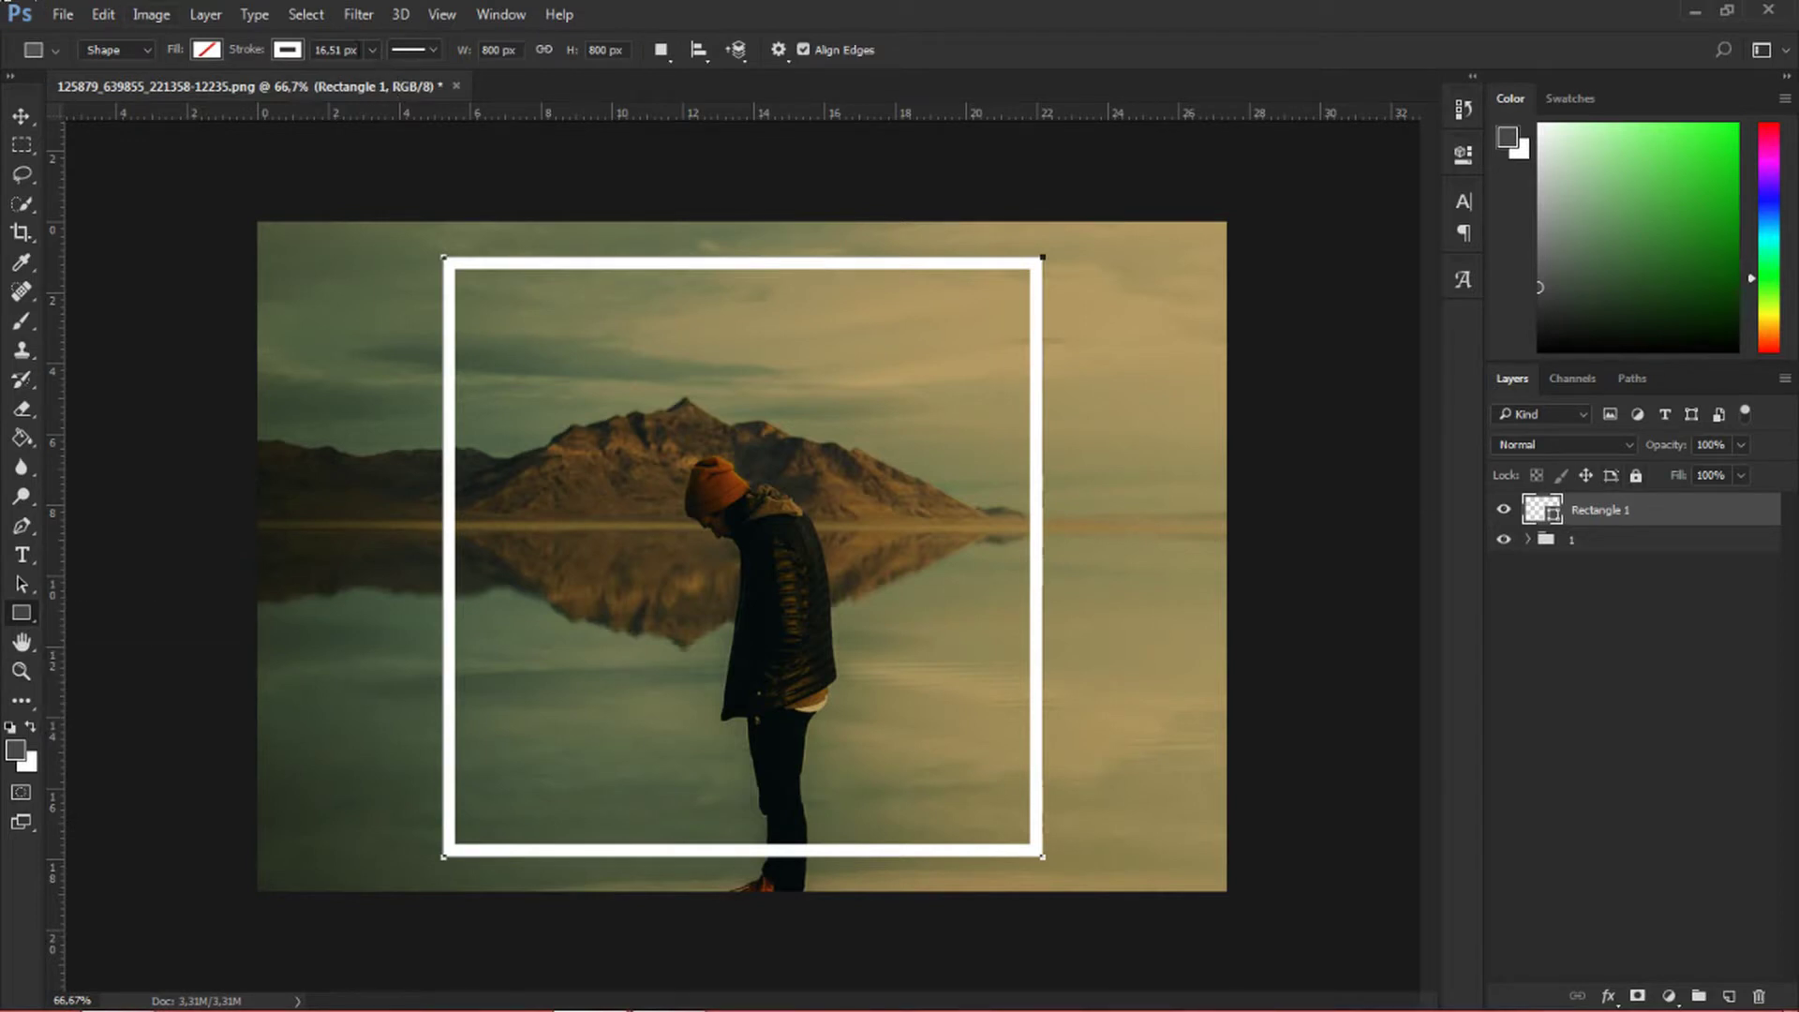
{"action": "left_click", "coordinate": [380, 77]}
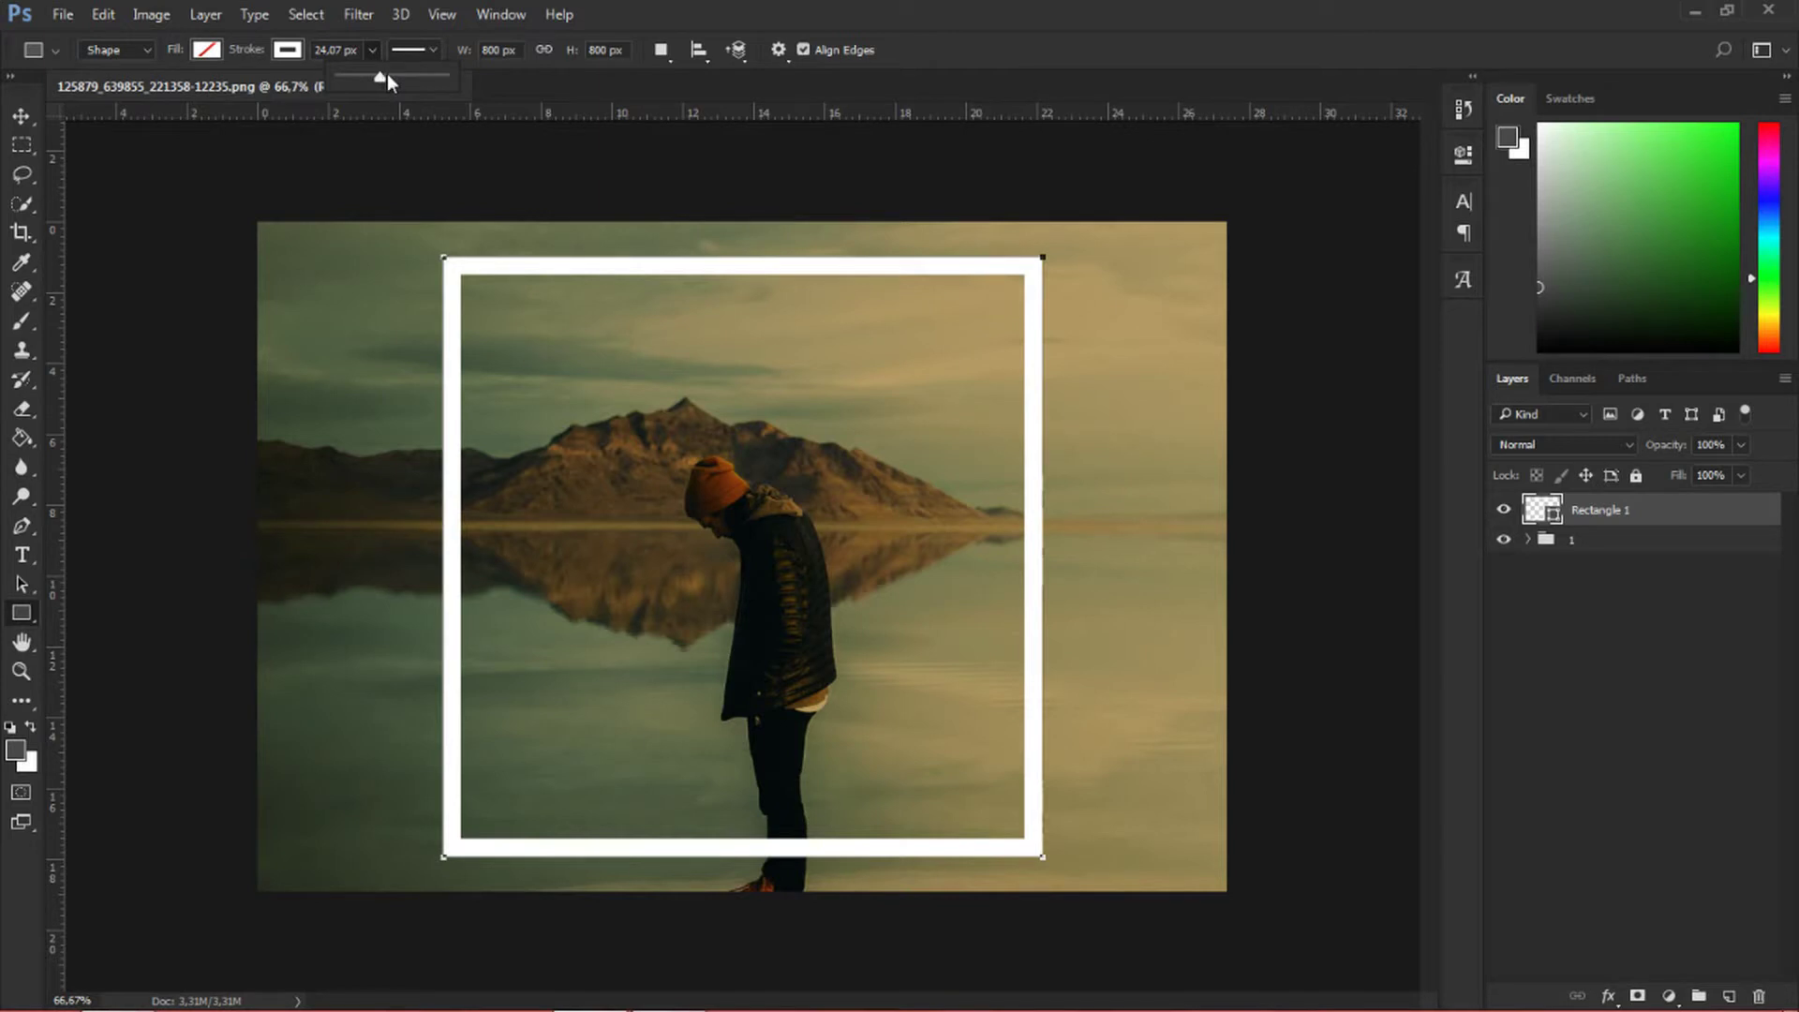
{"action": "left_click", "coordinate": [386, 75]}
{"action": "key", "text": "Return"}
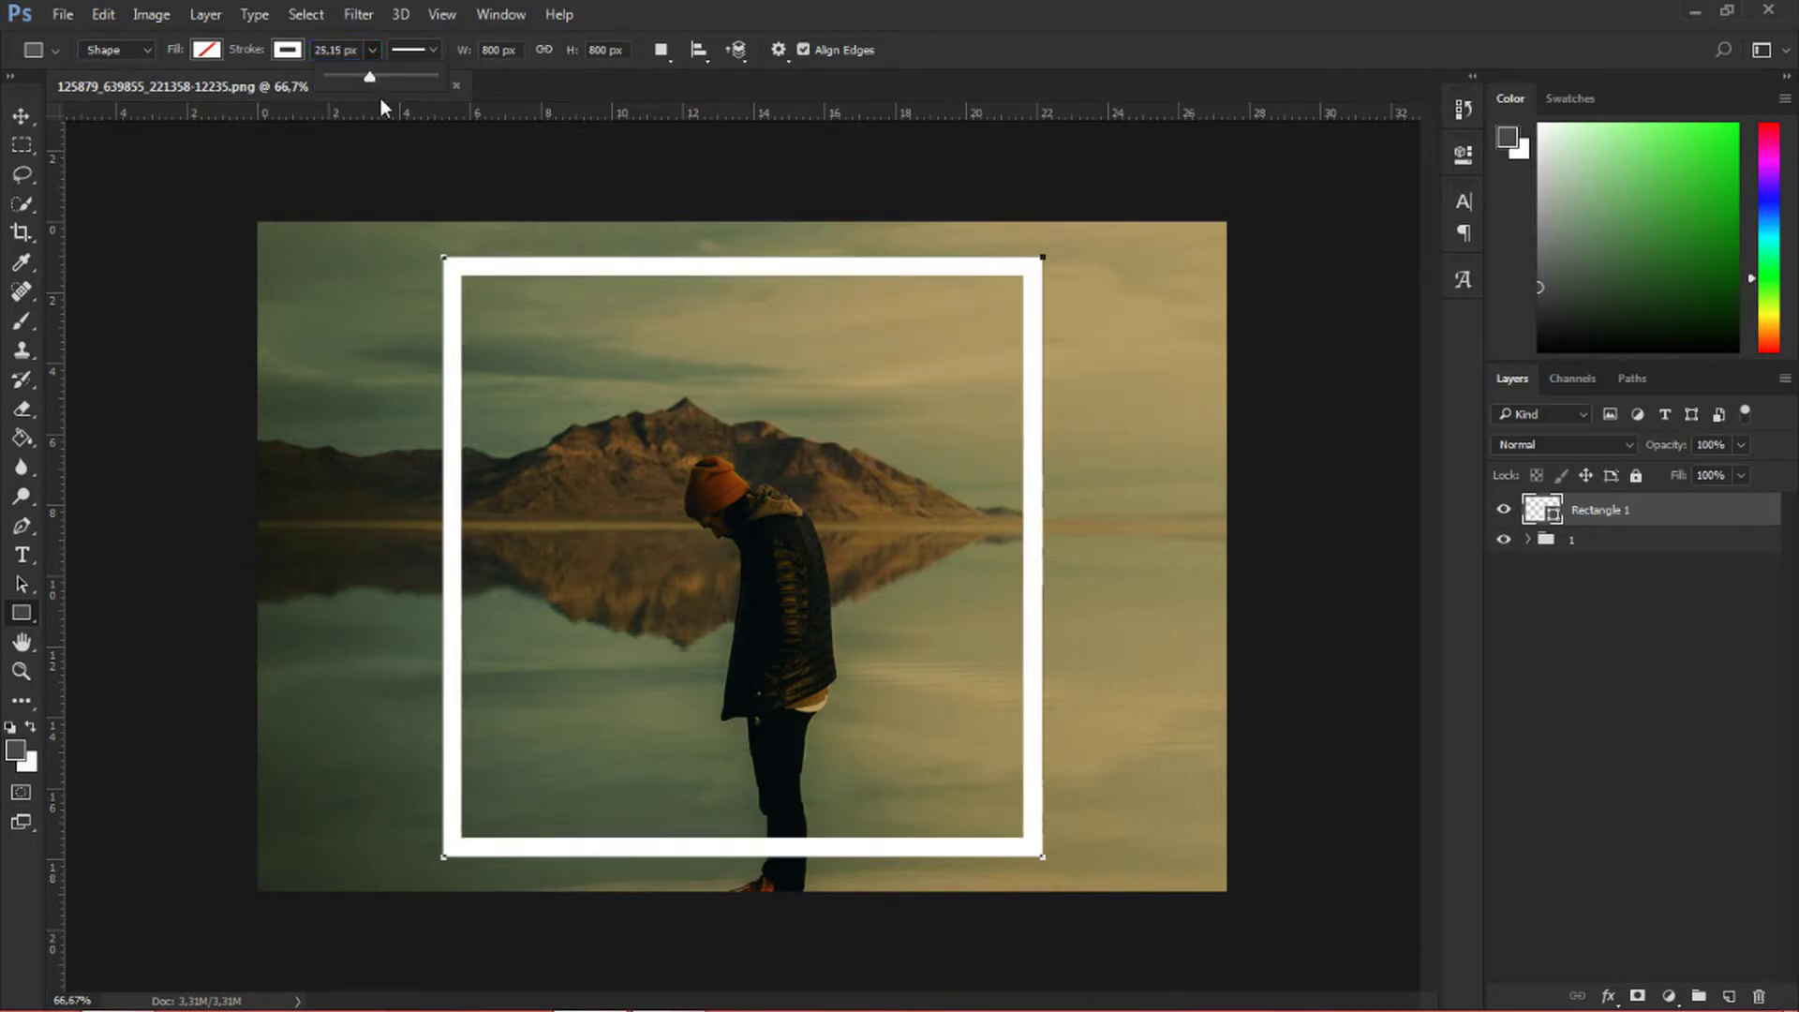
{"action": "left_click", "coordinate": [1630, 683]}
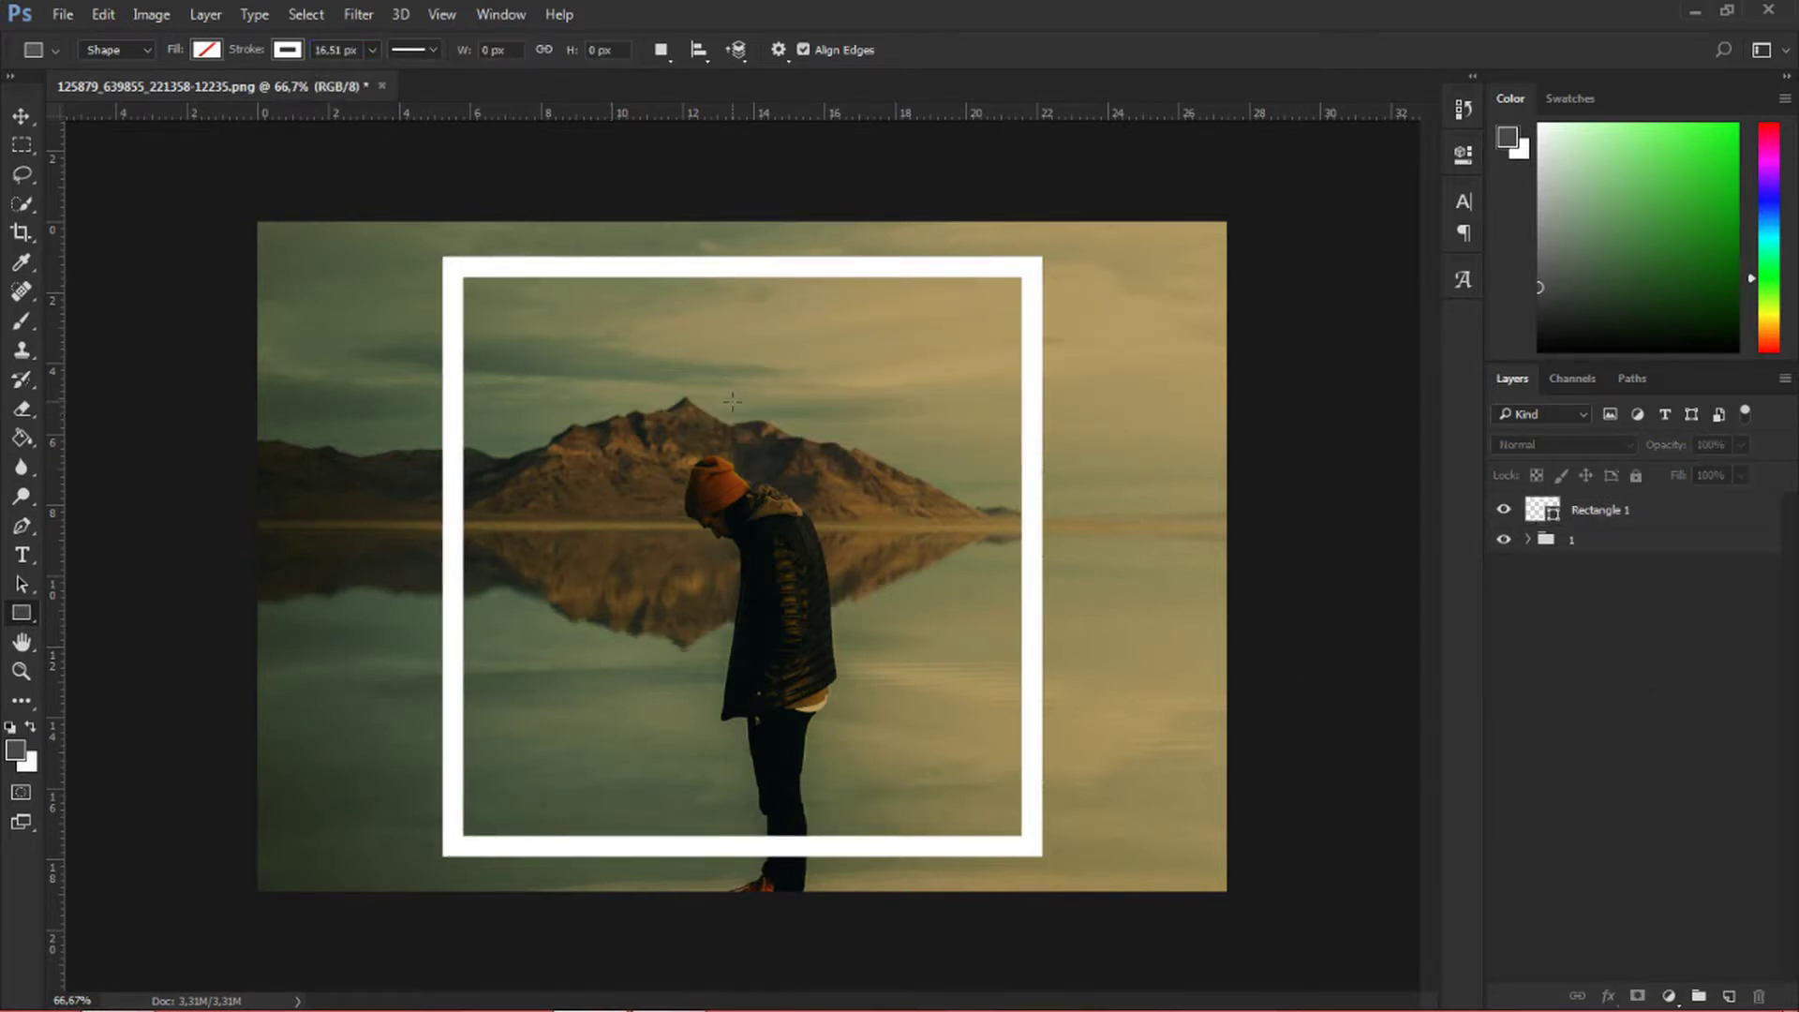
- Place the lake image as an embedded layer above Rectangle 1
{"action": "left_click", "coordinate": [12, 117]}
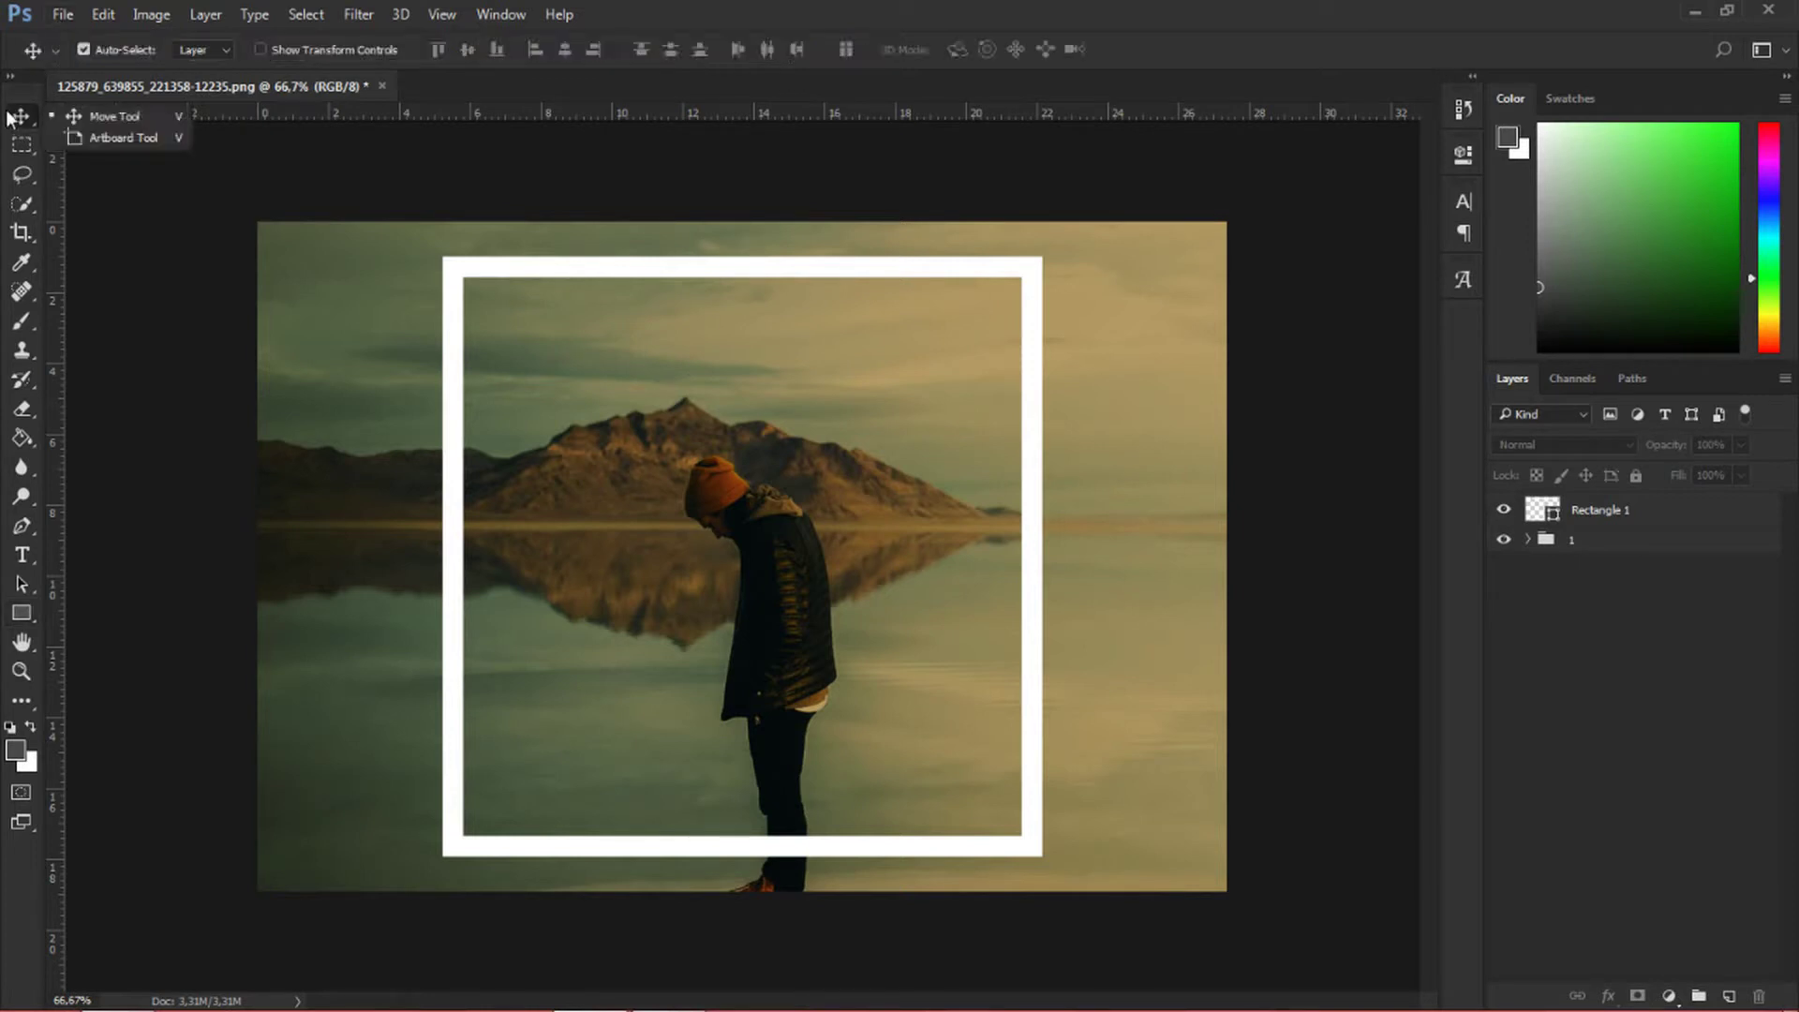
{"action": "left_click", "coordinate": [1618, 517]}
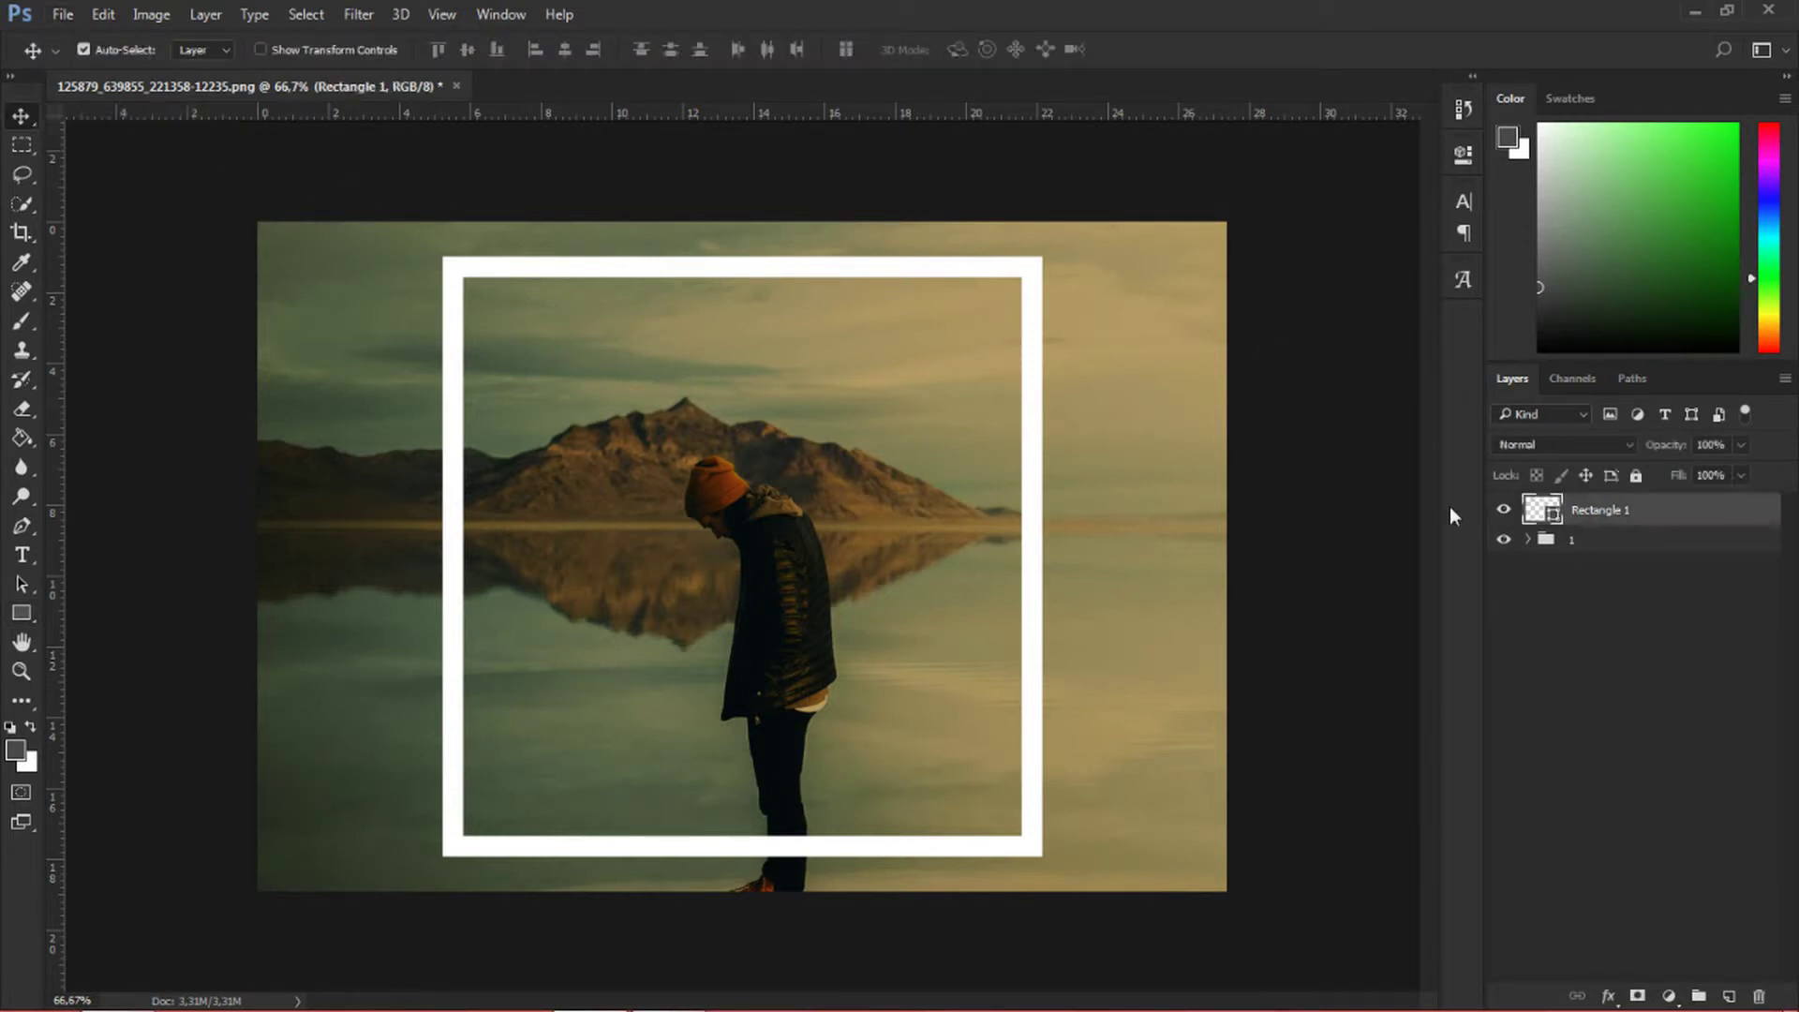
{"action": "left_click", "coordinate": [65, 14]}
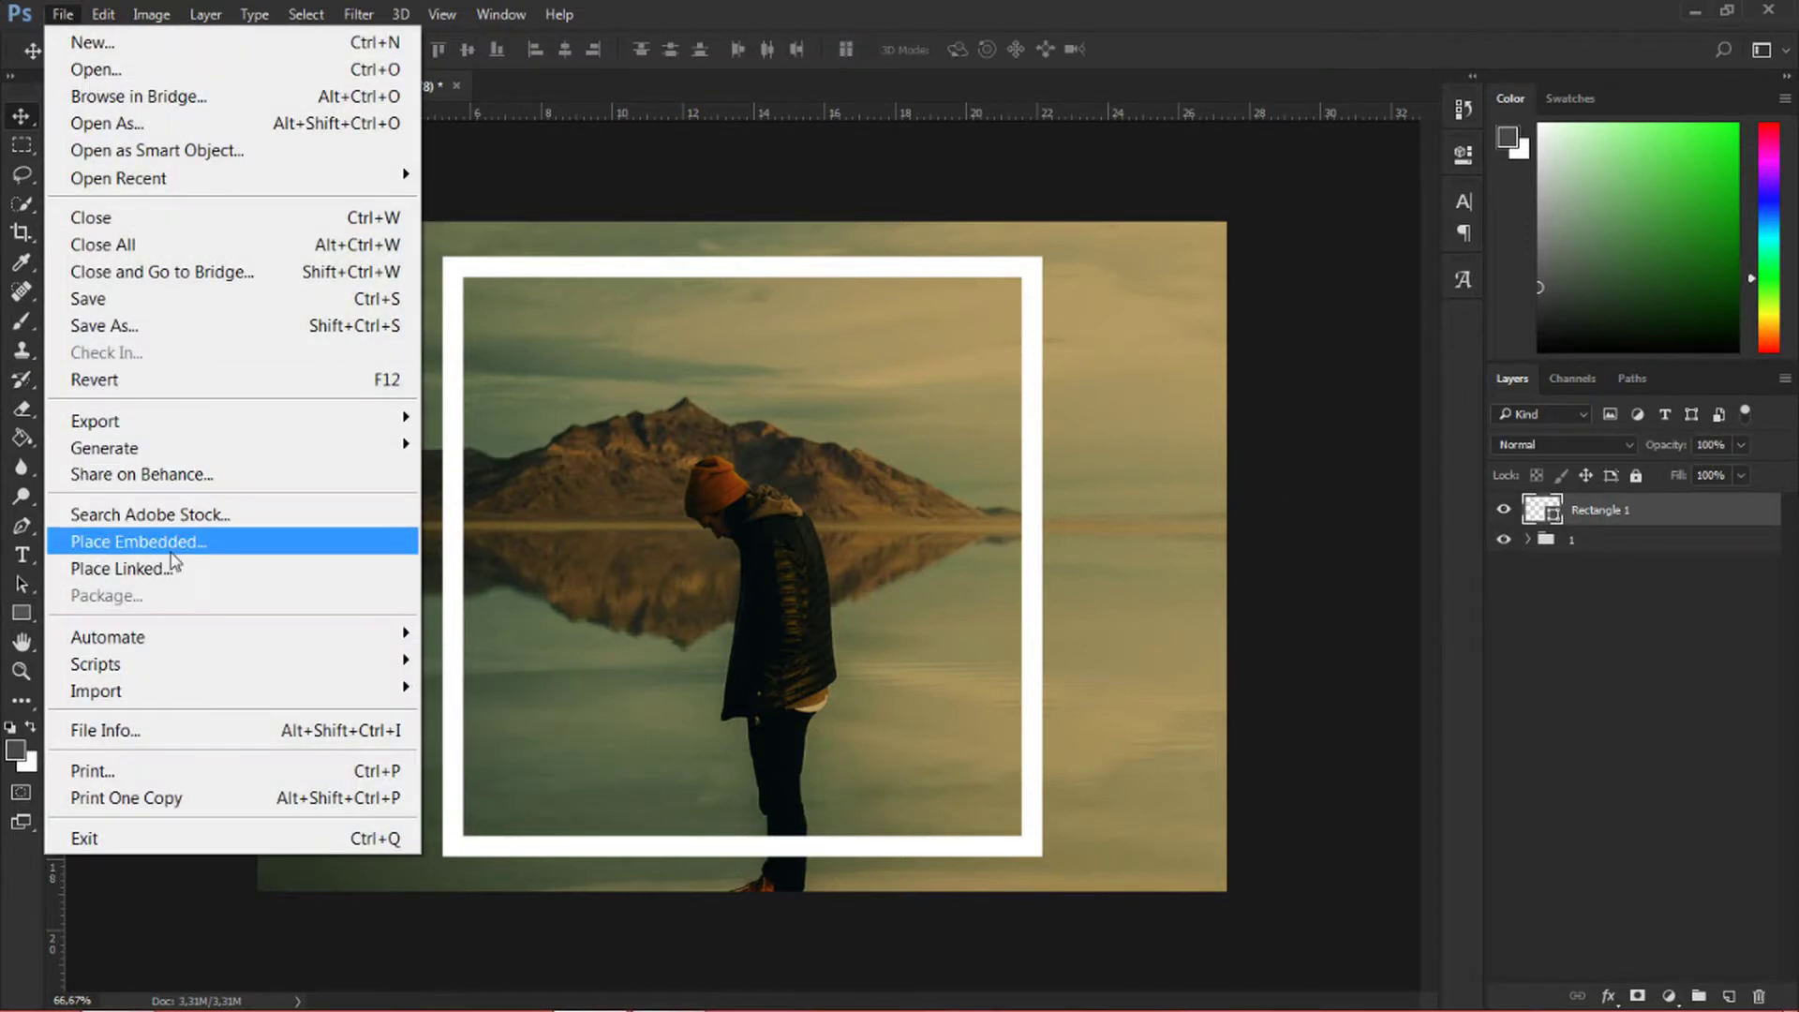
{"action": "left_click", "coordinate": [168, 551]}
{"action": "left_click", "coordinate": [538, 335]}
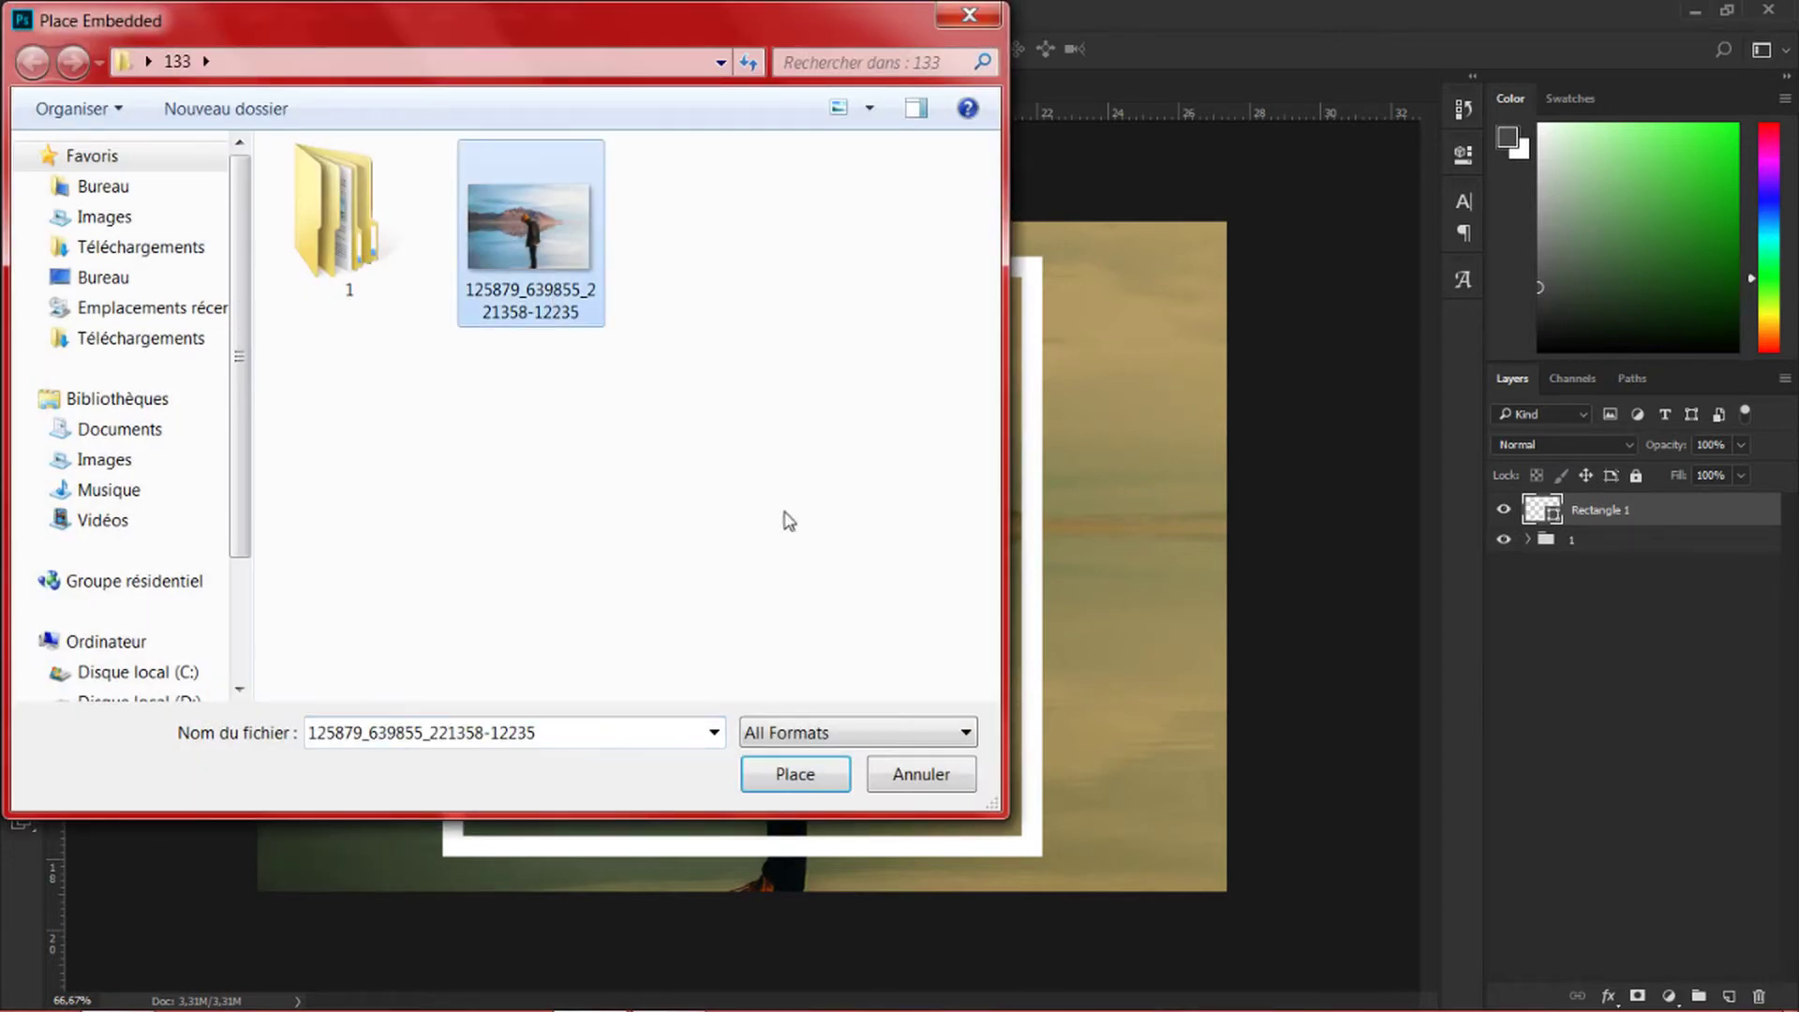
{"action": "left_click", "coordinate": [795, 774]}
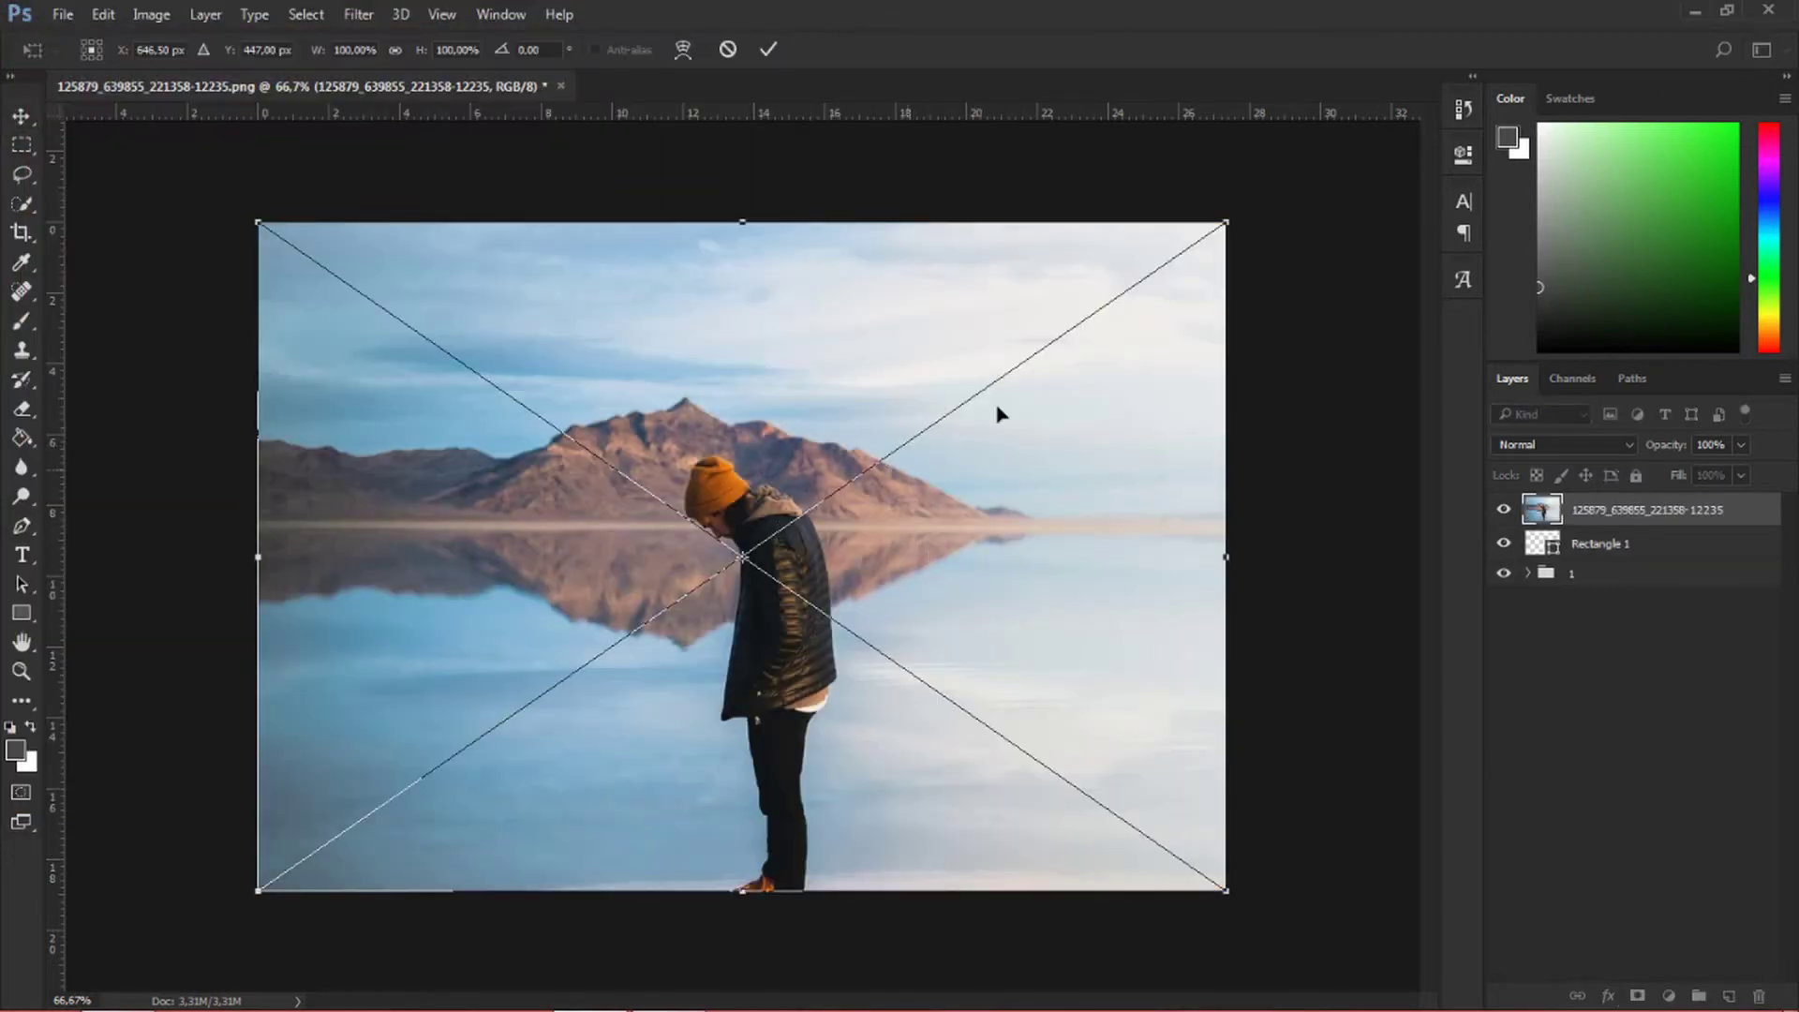
- Scale the placed lake photo from its centre to about 114% and commit it
{"action": "left_click", "coordinate": [766, 51]}
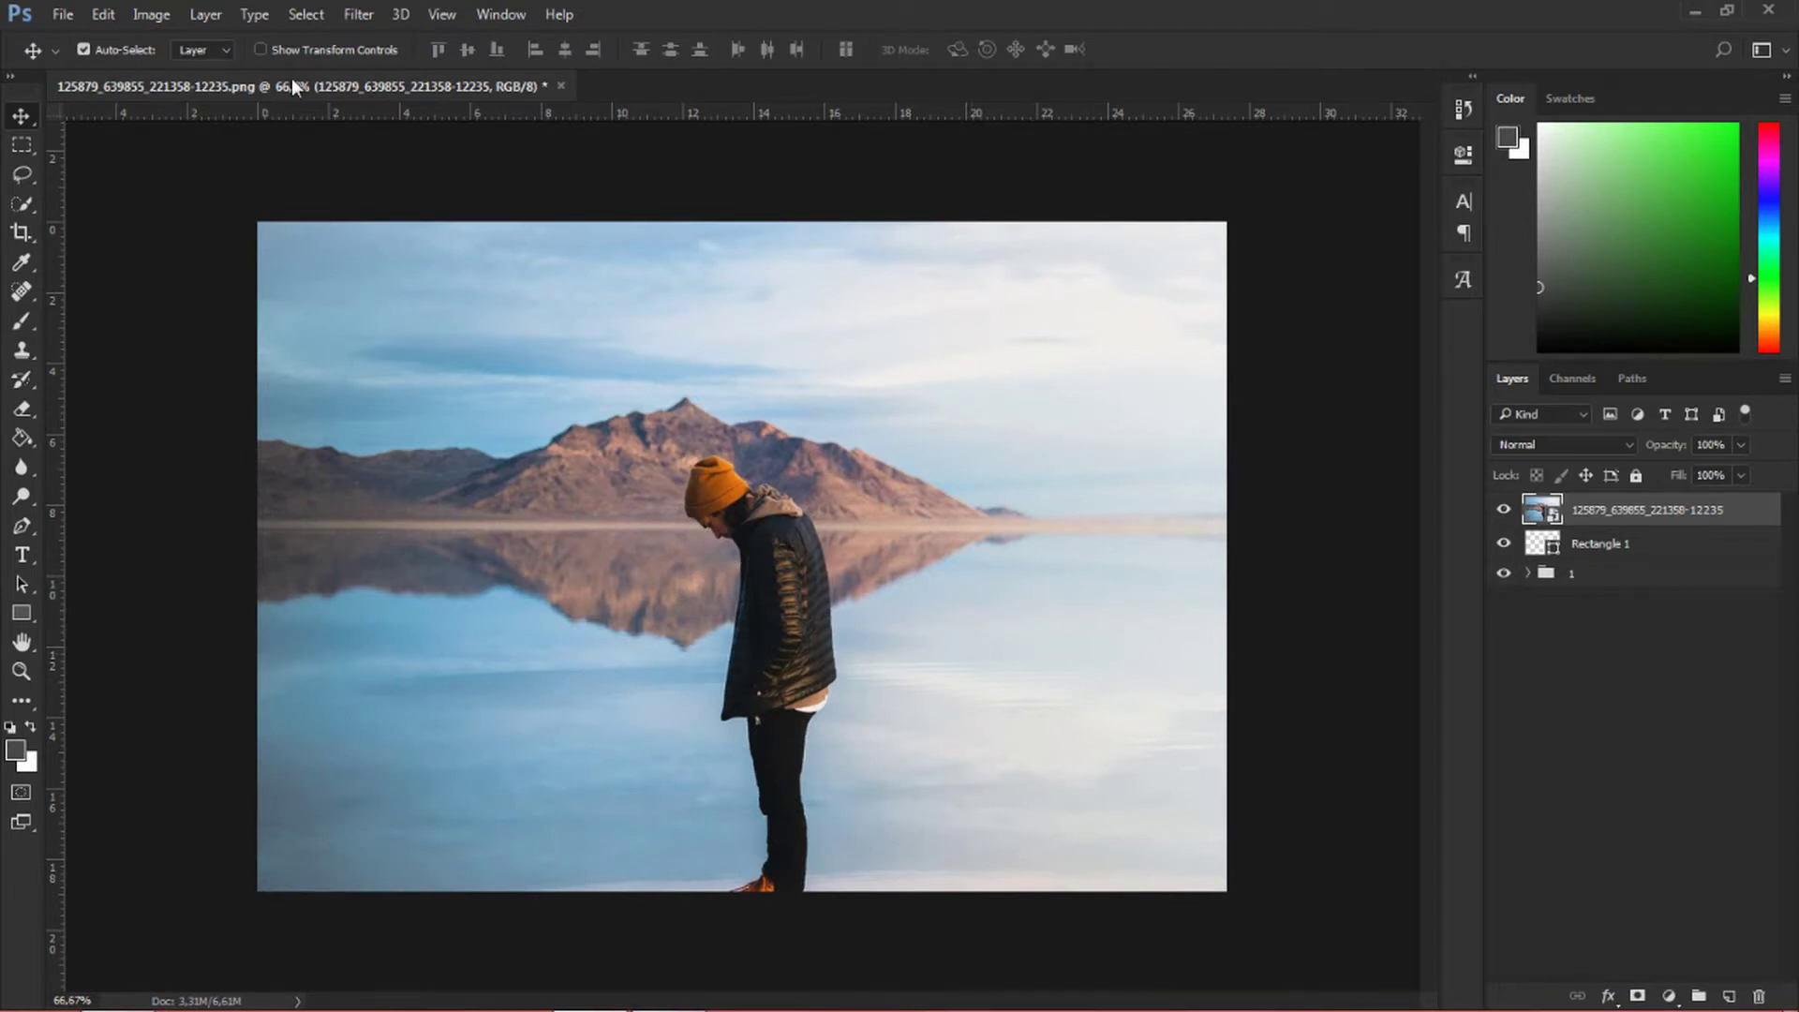
{"action": "left_click", "coordinate": [260, 50]}
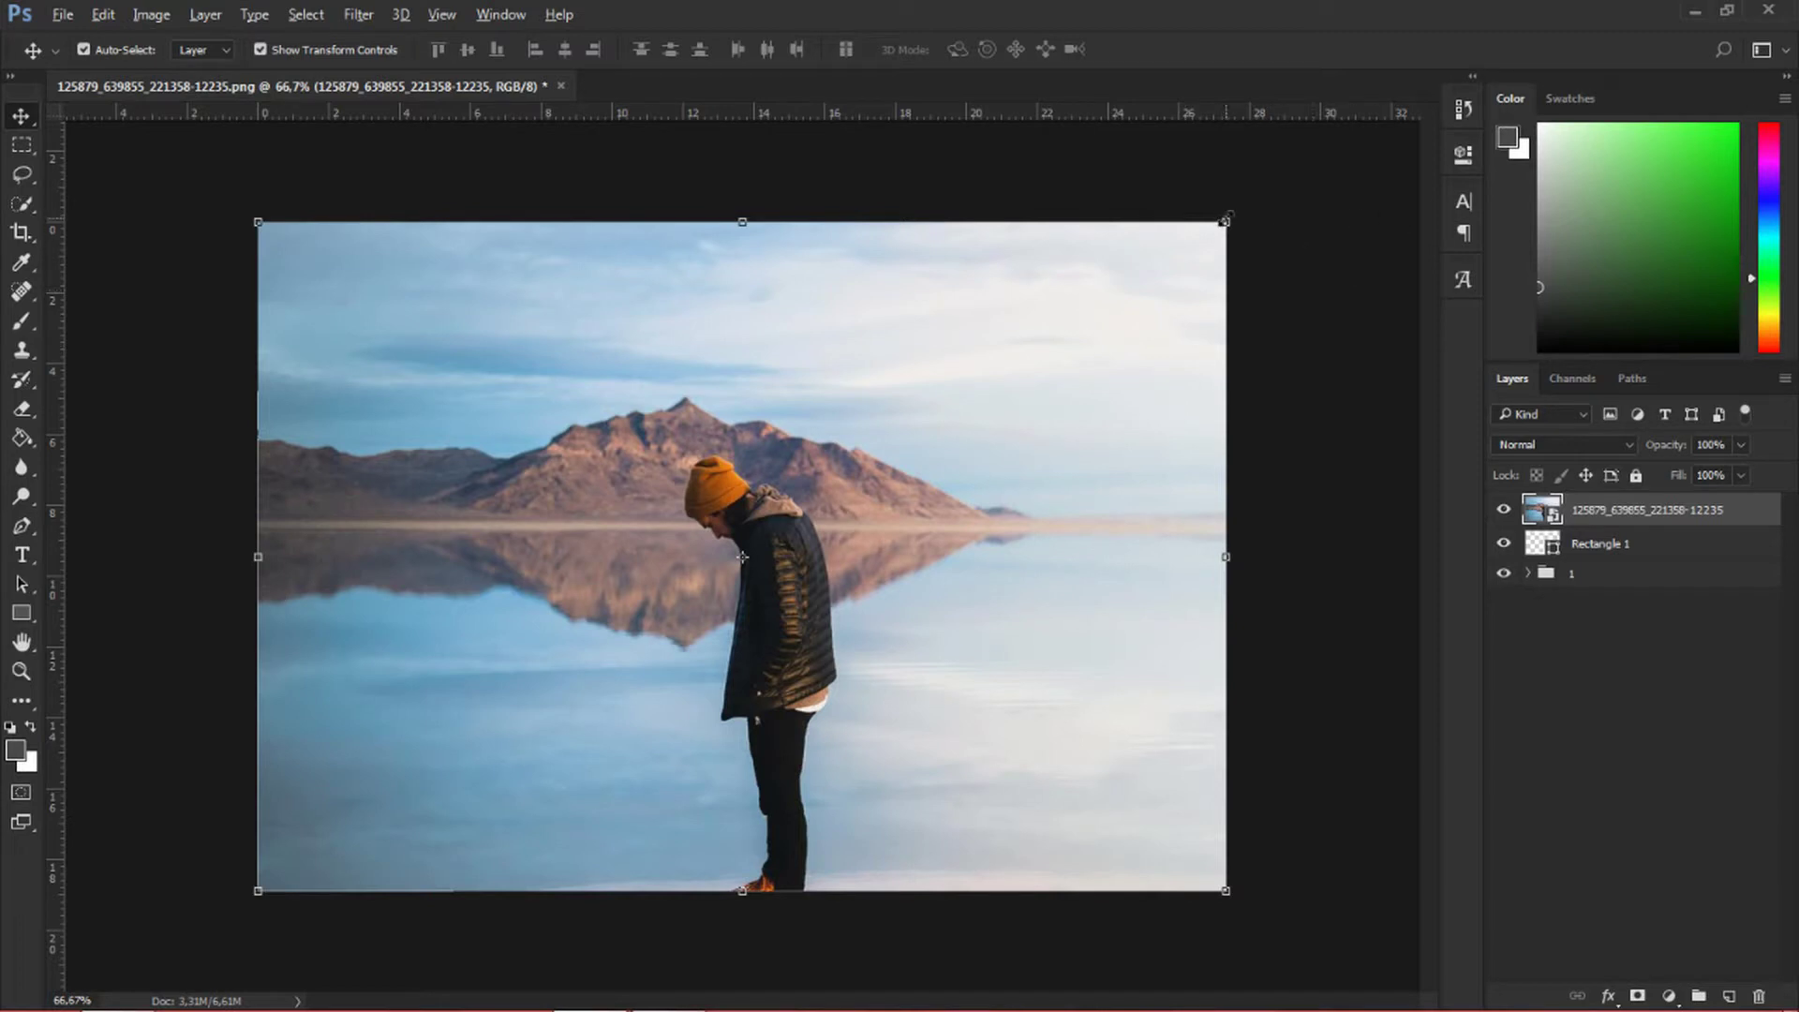
{"action": "left_click_drag", "start_coordinate": [1227, 220], "coordinate": [1296, 171]}
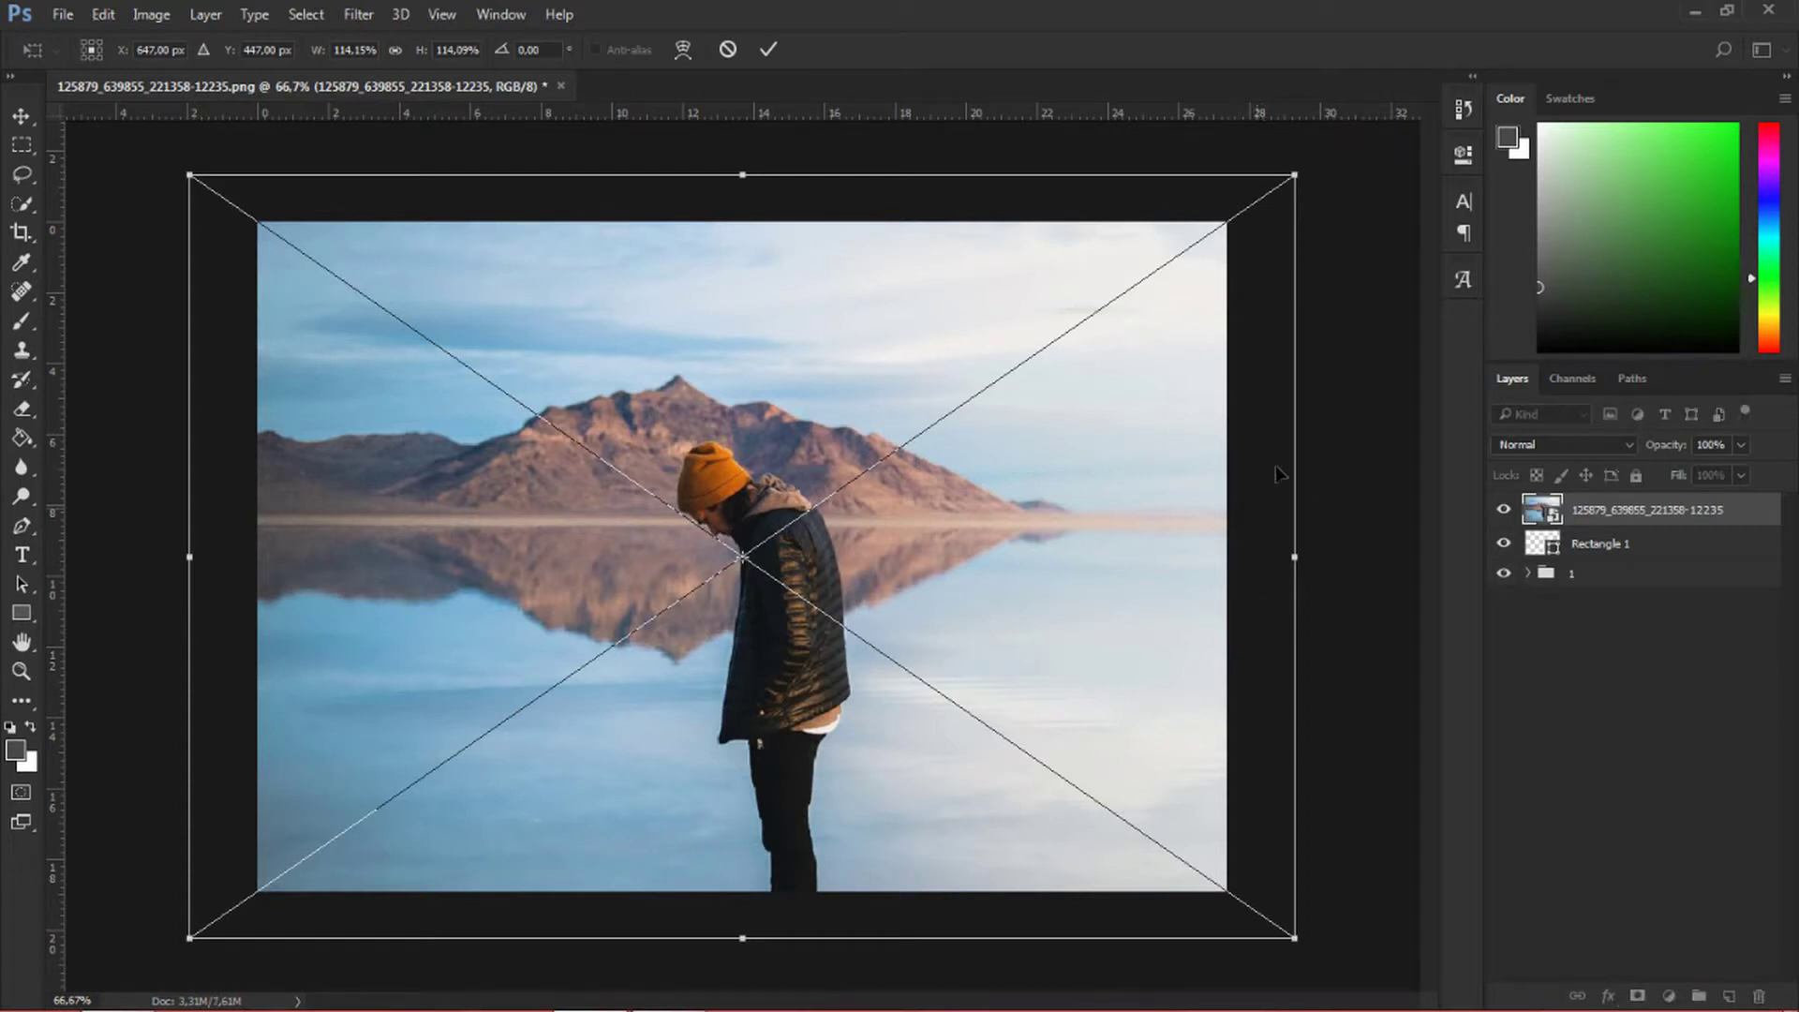
{"action": "left_click", "coordinate": [783, 47]}
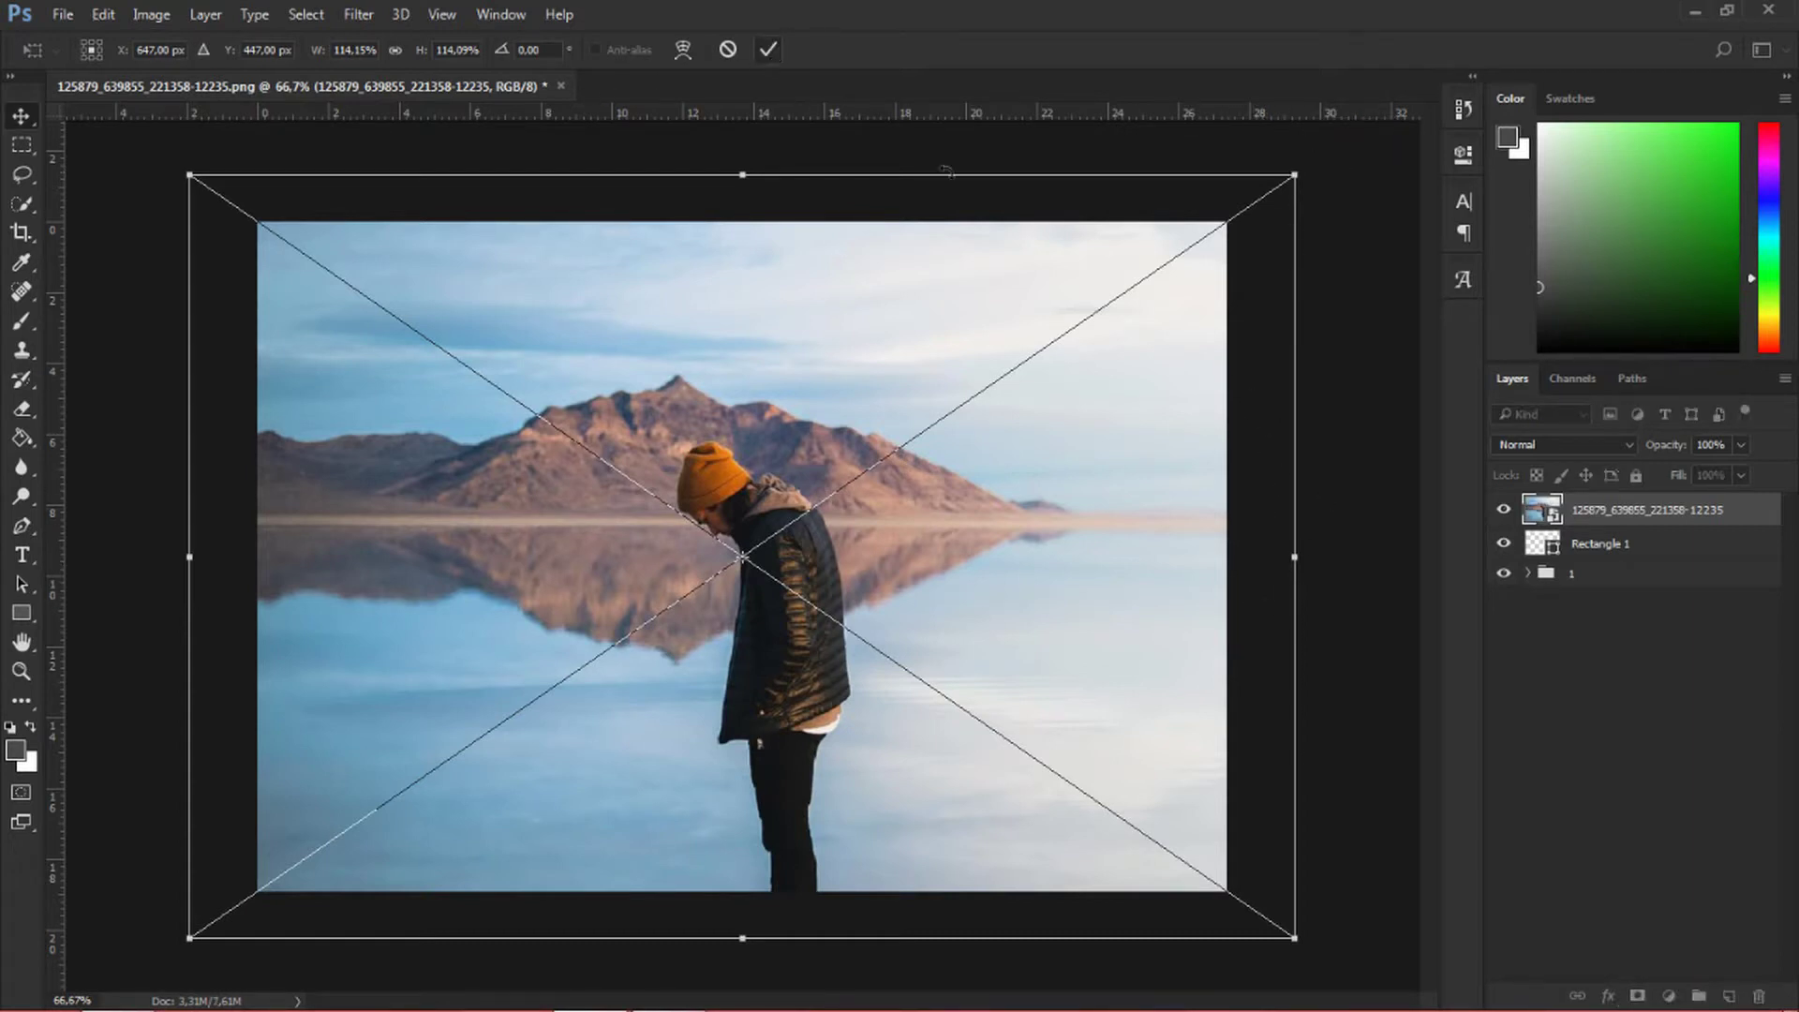
{"action": "left_click", "coordinate": [1613, 546]}
- Move the Rectangle 1 frame above the placed photo layer
{"action": "left_click_drag", "start_coordinate": [1614, 546], "coordinate": [1612, 500]}
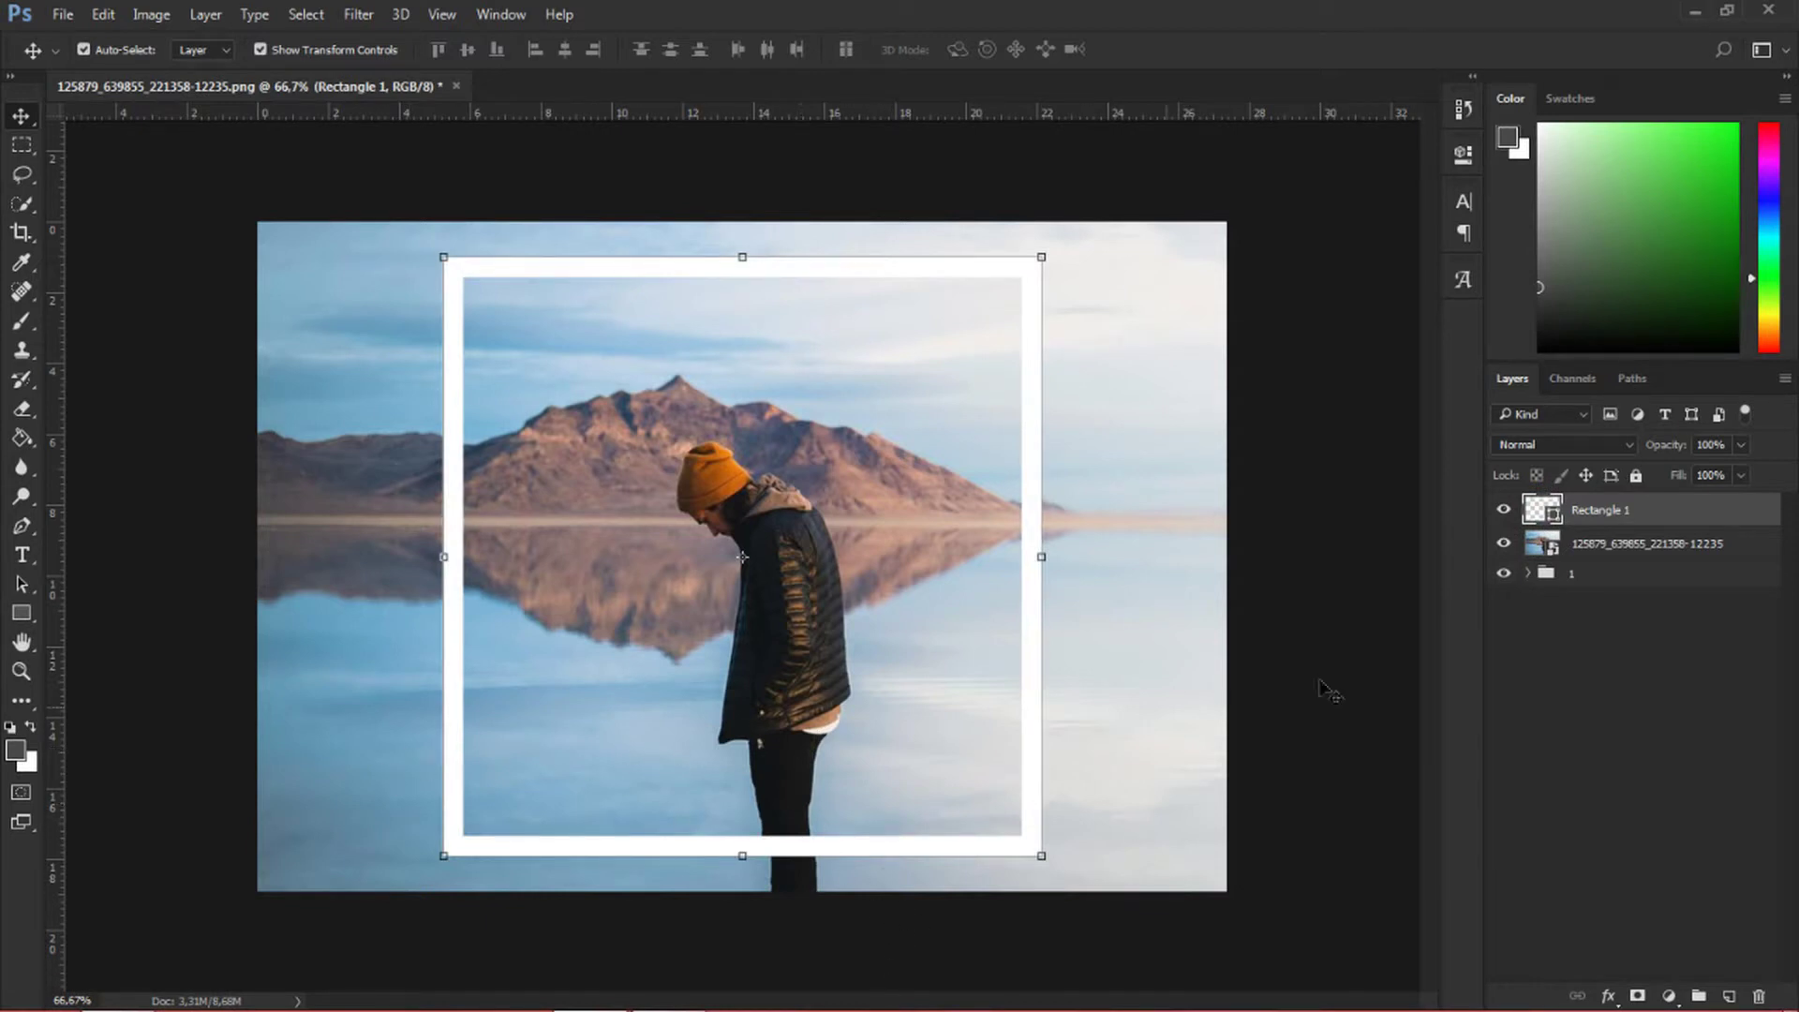
{"action": "key", "text": "ctrl+z"}
{"action": "right_click", "coordinate": [22, 144]}
{"action": "left_click", "coordinate": [93, 146]}
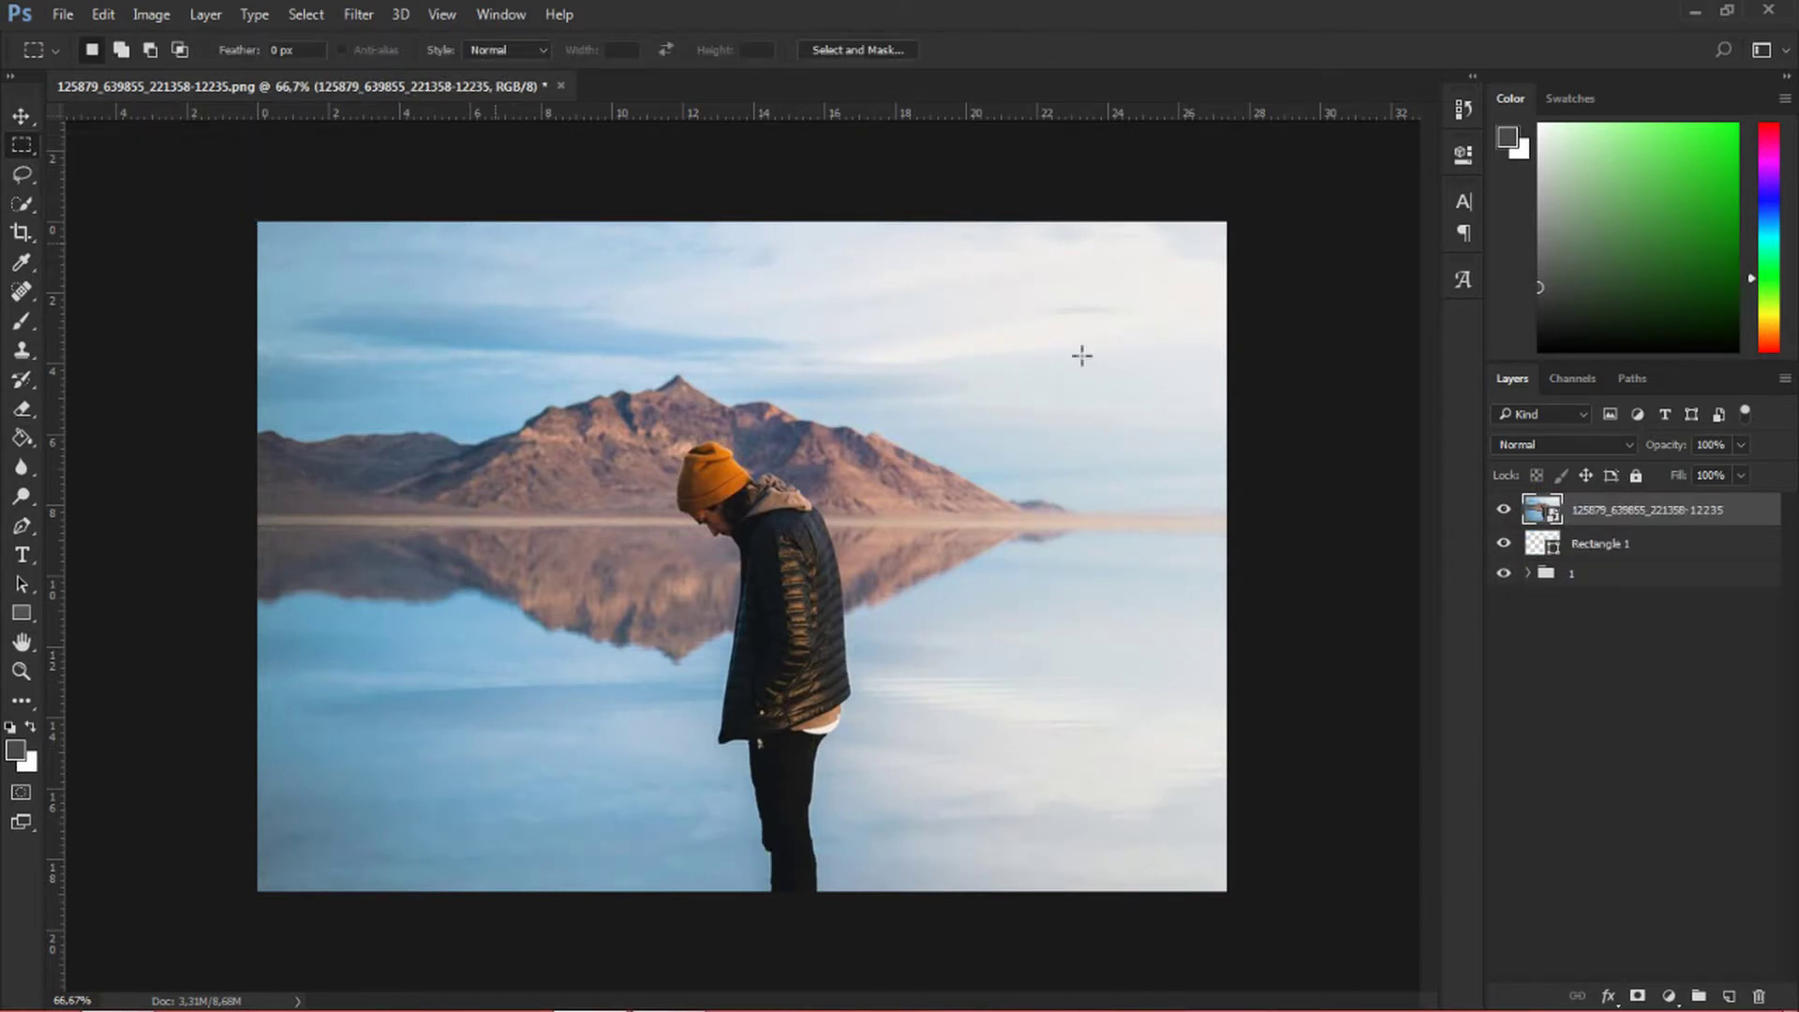
{"action": "left_click_drag", "start_coordinate": [1690, 545], "coordinate": [1649, 502]}
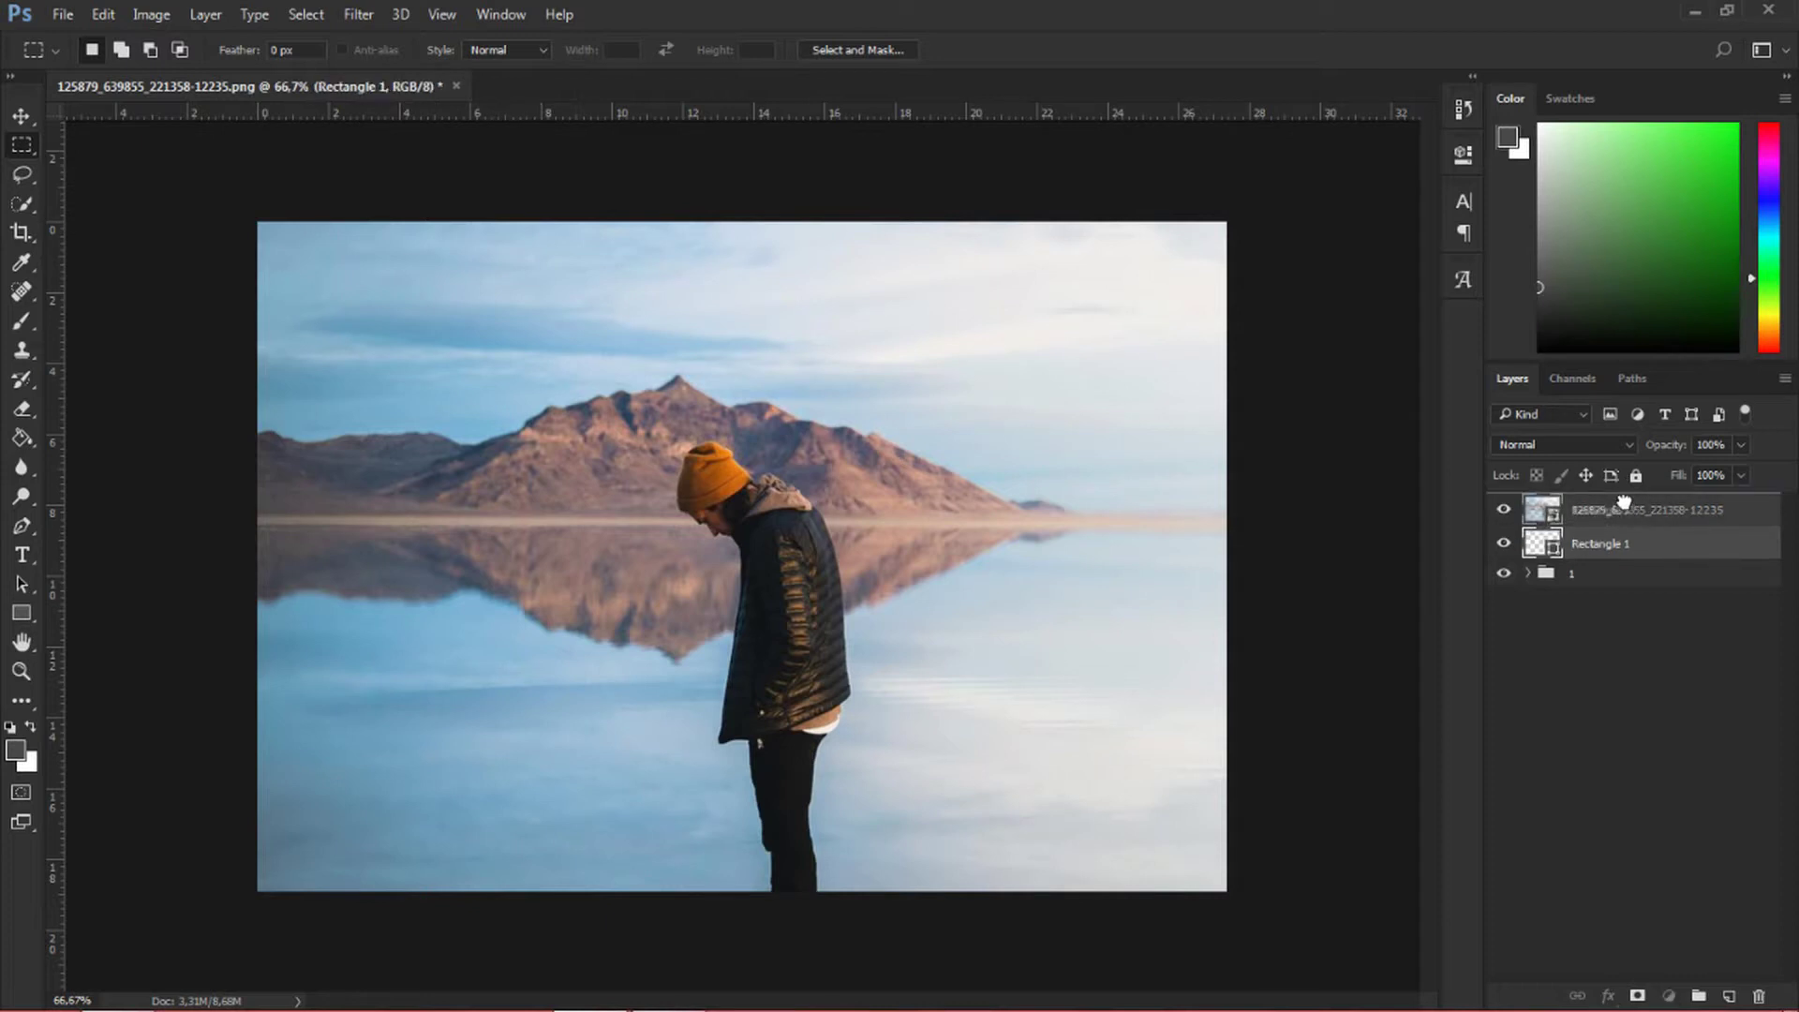
- Copy the photo area down to just below the frame's bottom edge into Layer 1
{"action": "left_click_drag", "start_coordinate": [245, 211], "coordinate": [1345, 824]}
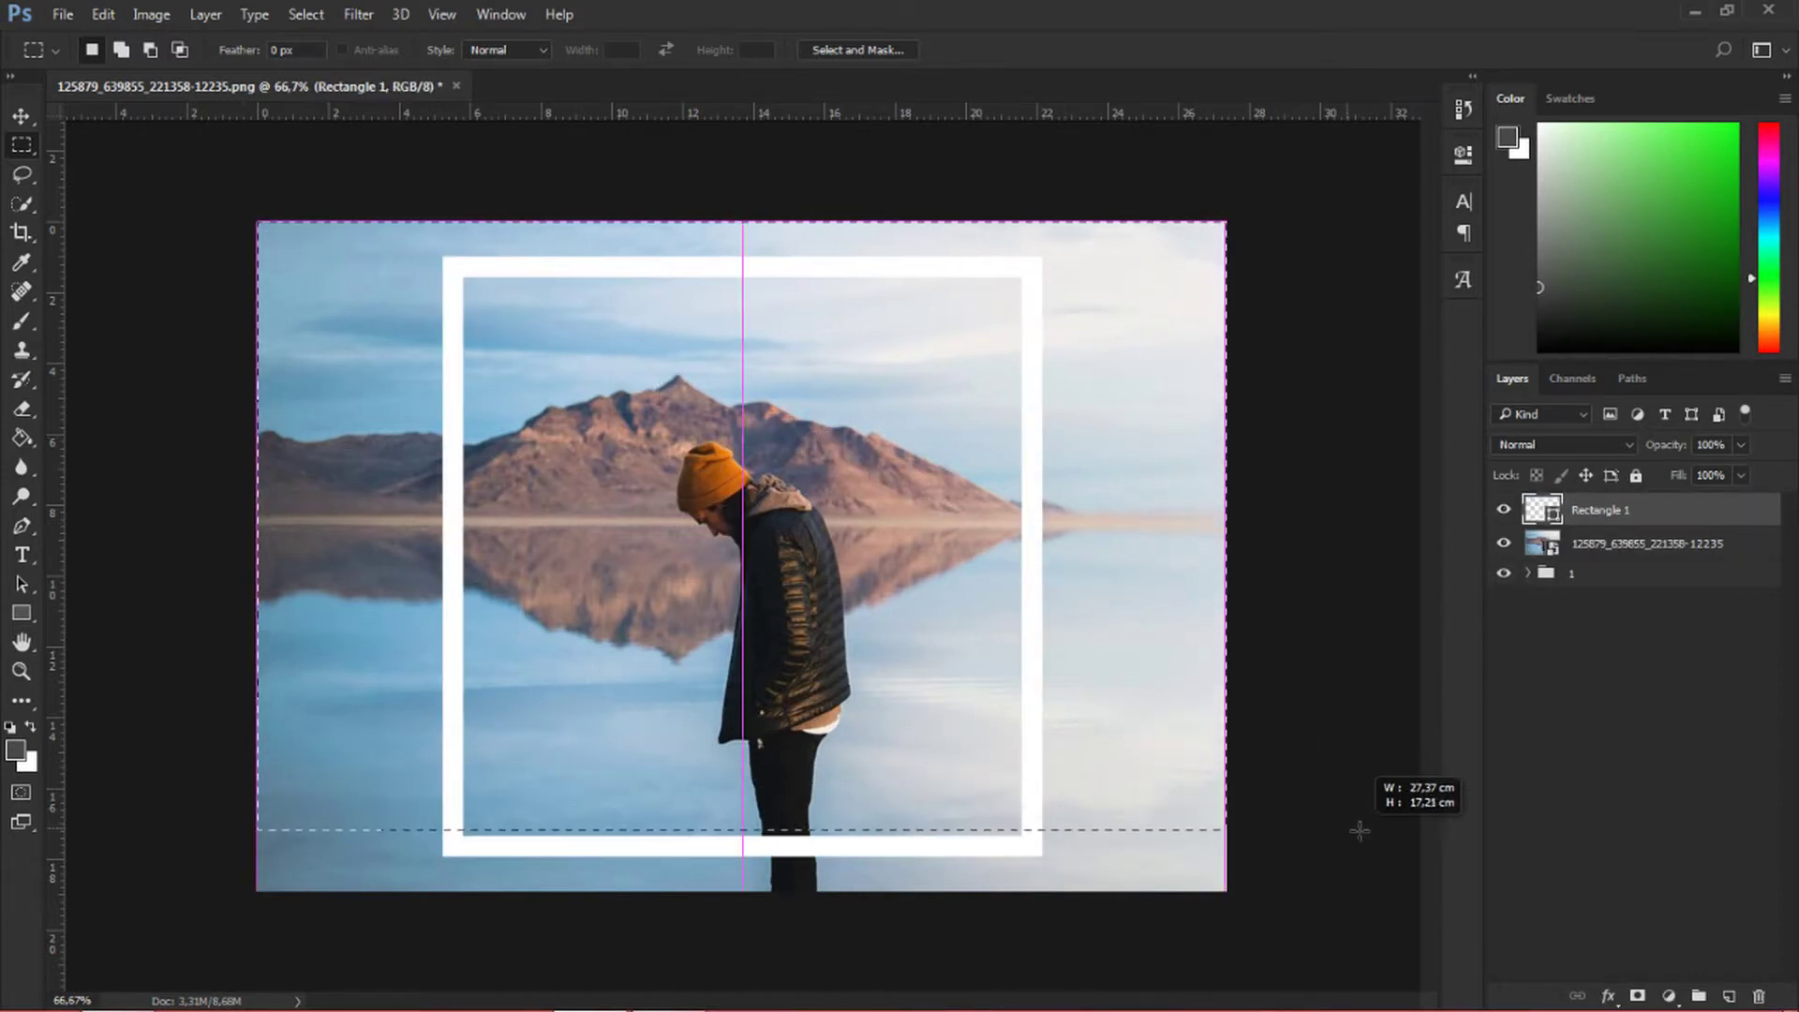
{"action": "left_click_drag", "start_coordinate": [1344, 824], "coordinate": [1354, 845]}
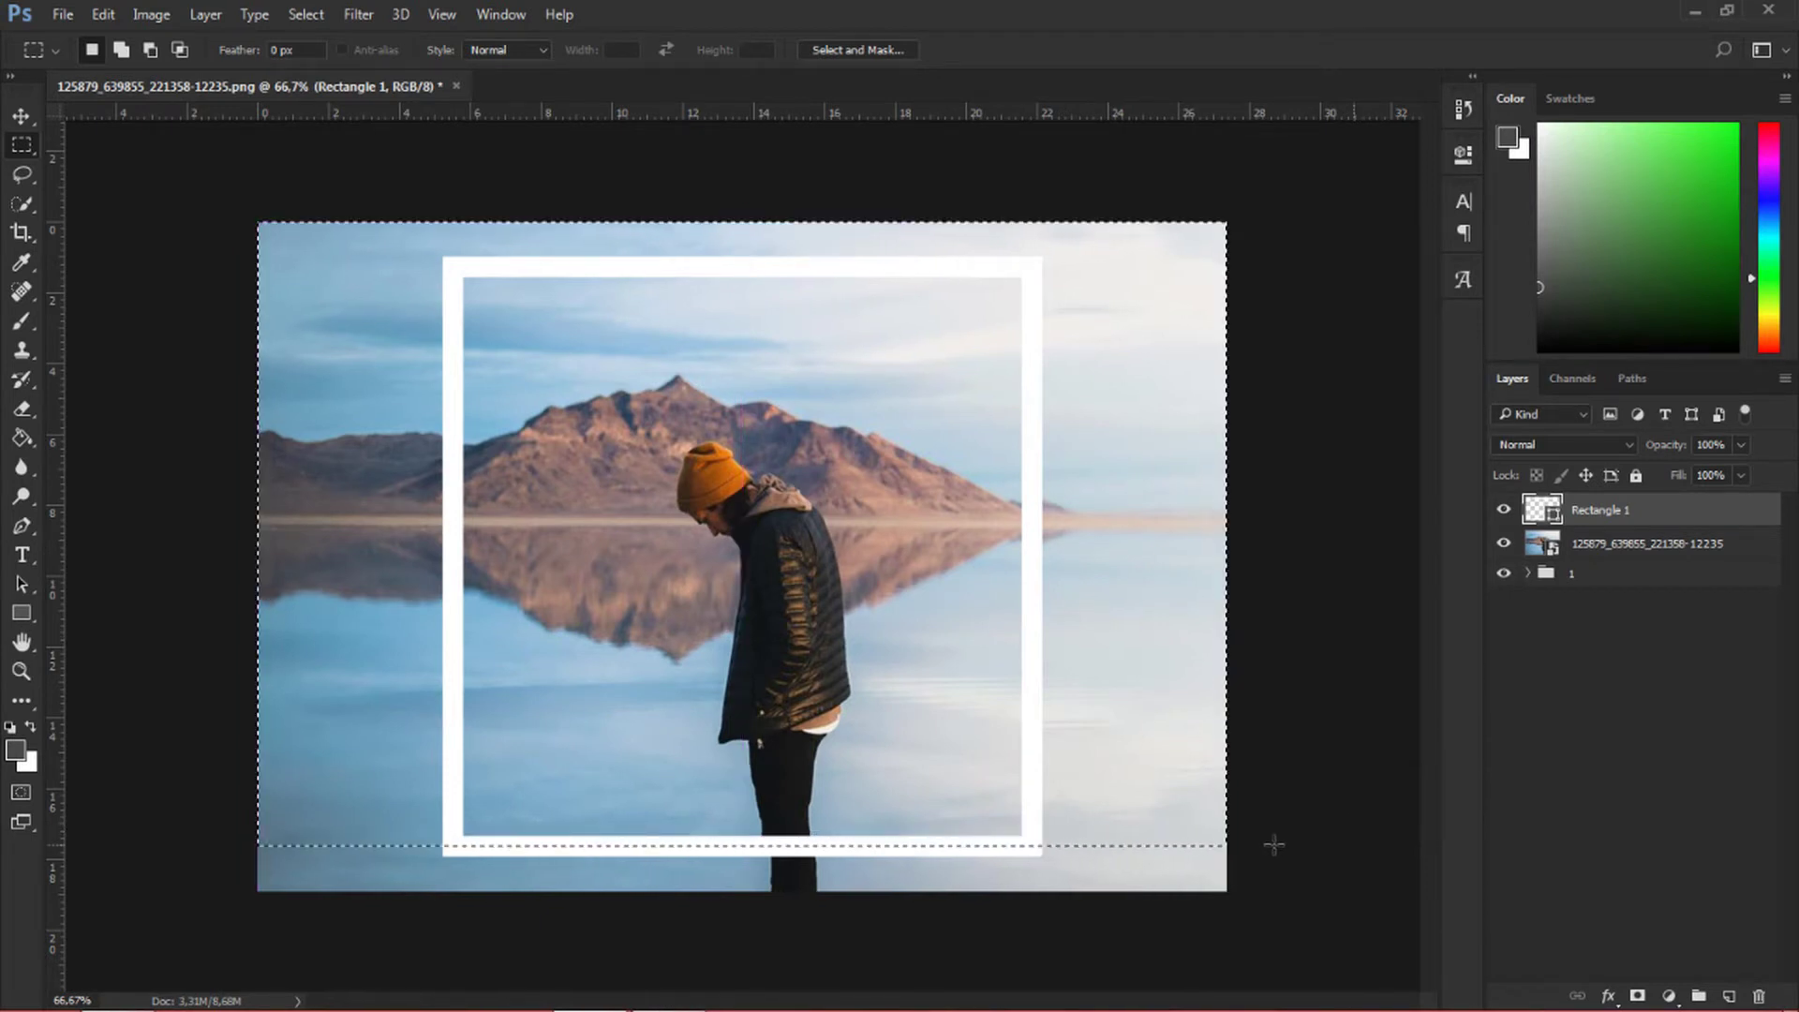
{"action": "key", "text": "ctrl+c"}
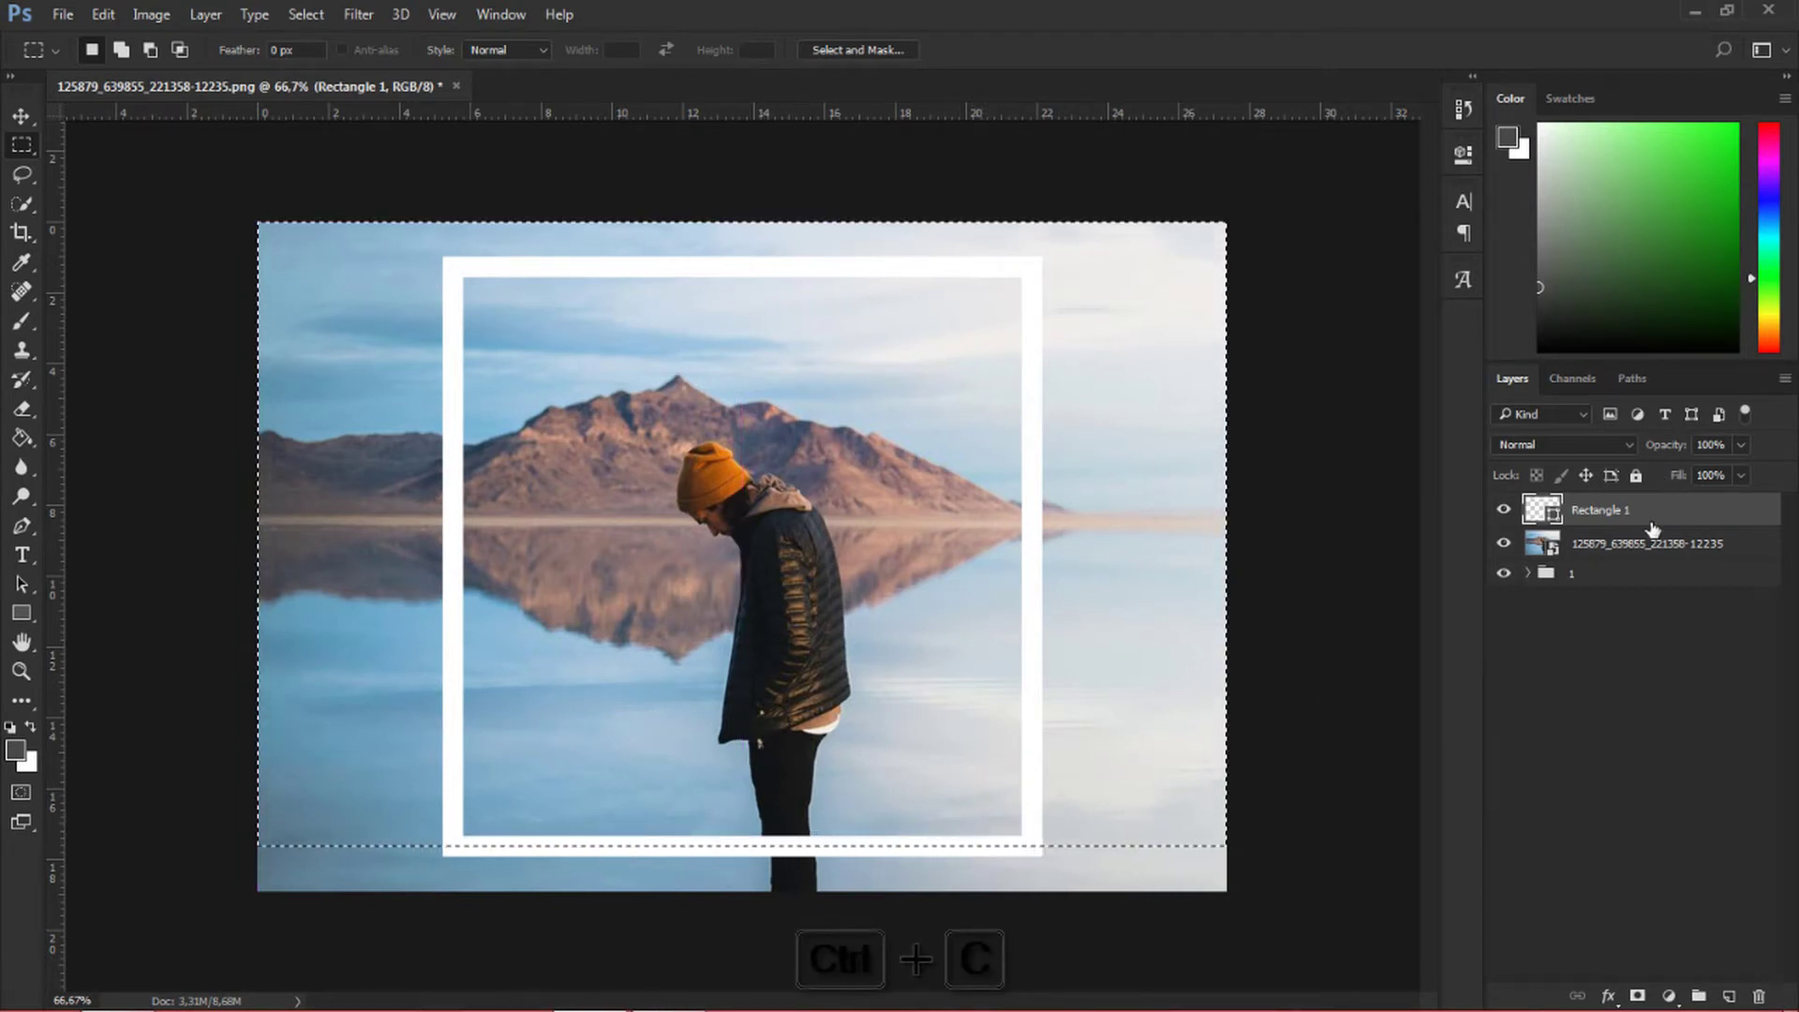
{"action": "left_click", "coordinate": [1638, 547]}
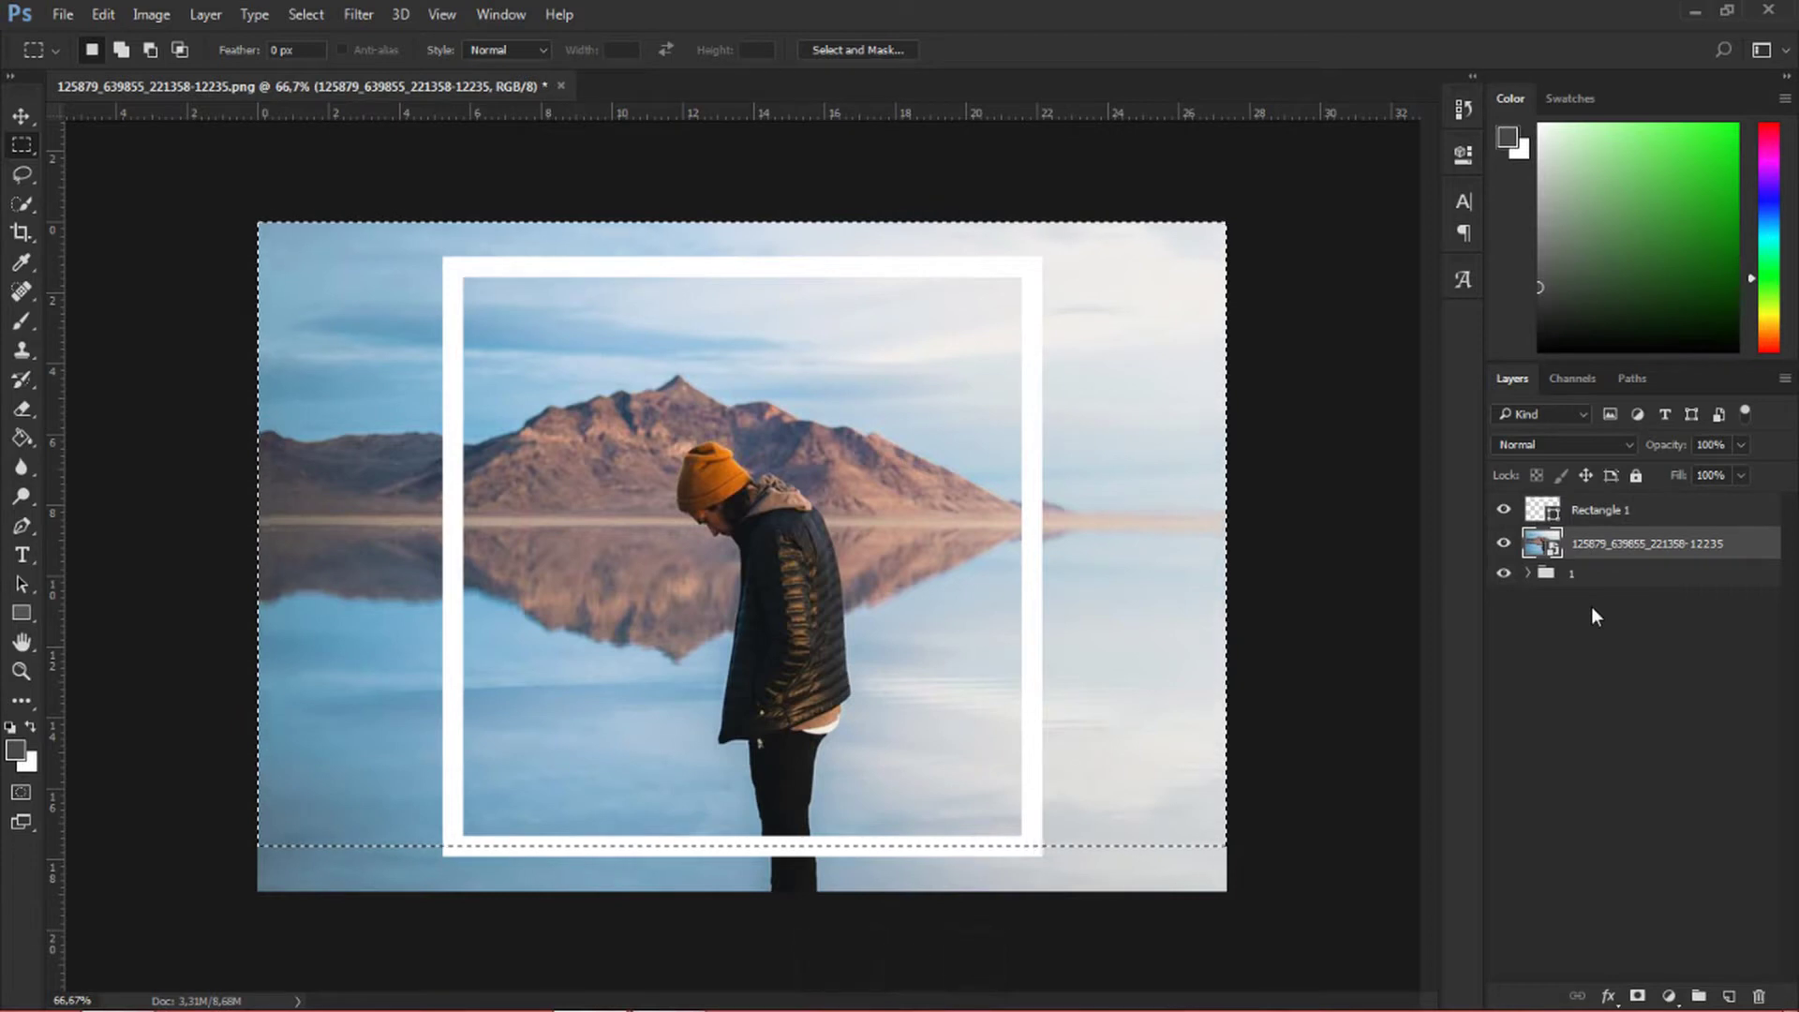
{"action": "key", "text": "ctrl+v"}
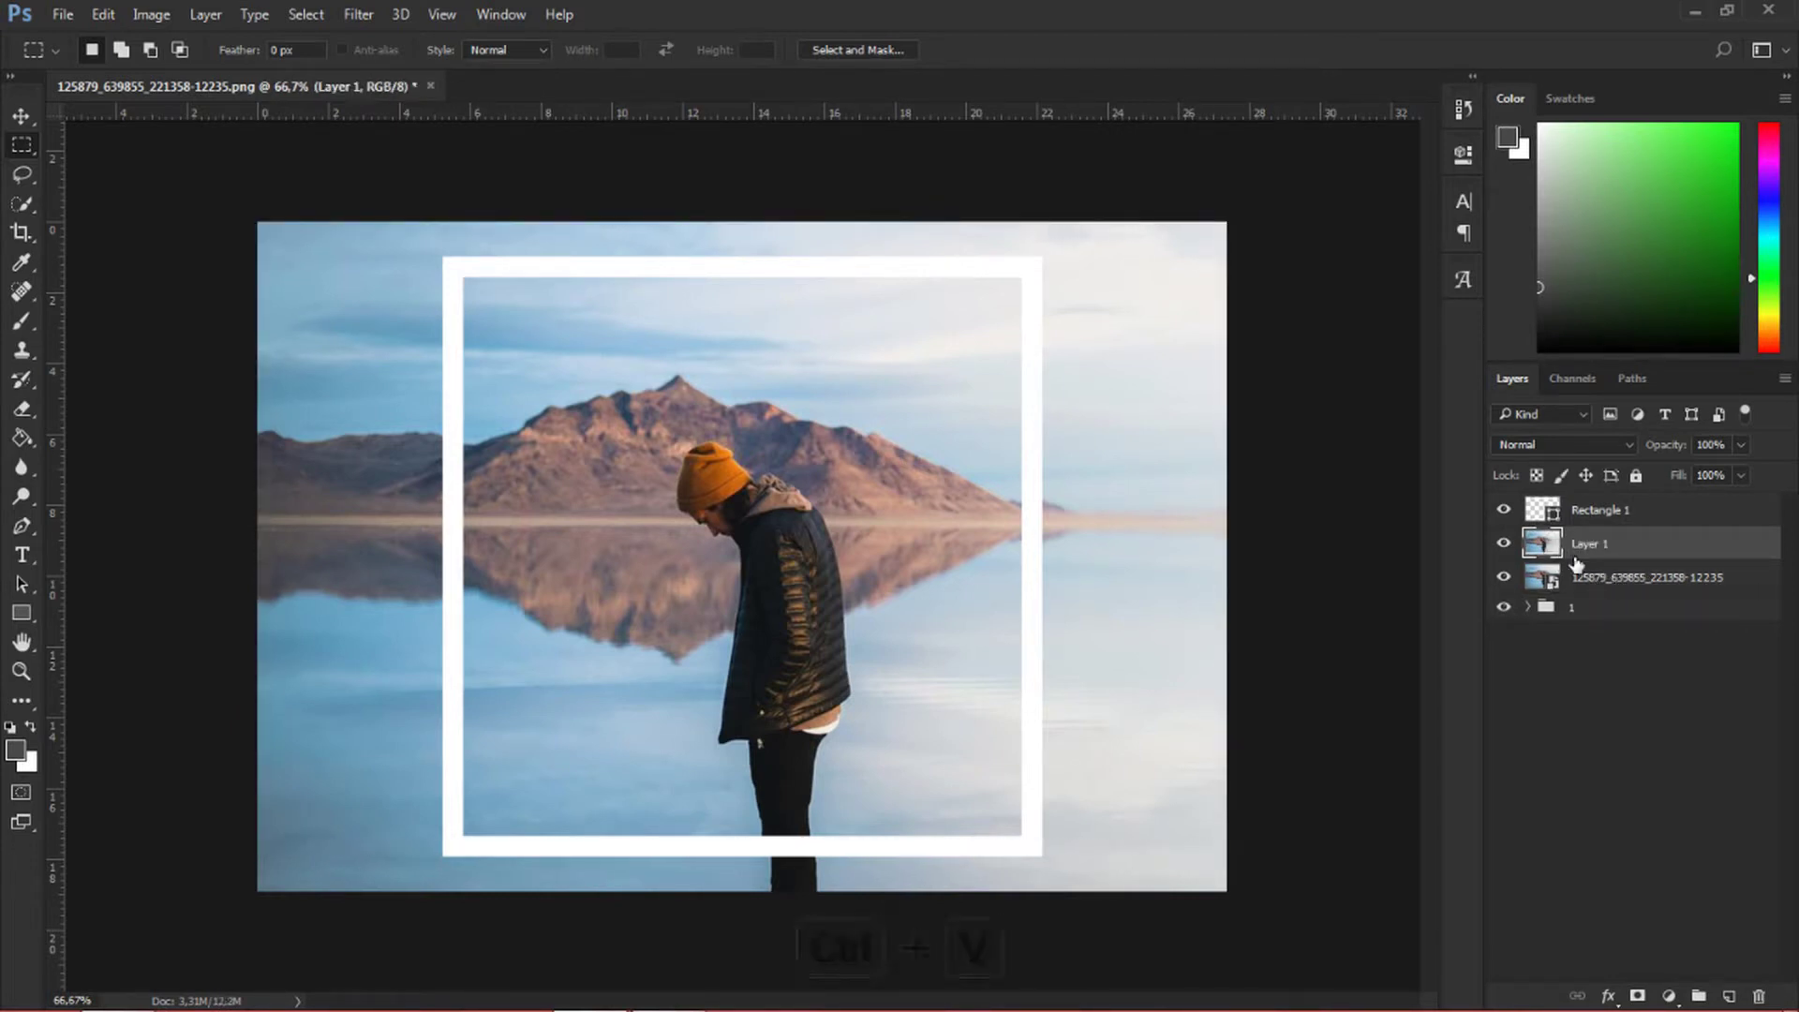
- Move Rectangle 1 below the placed photo layer in the stack
{"action": "left_click", "coordinate": [1505, 510]}
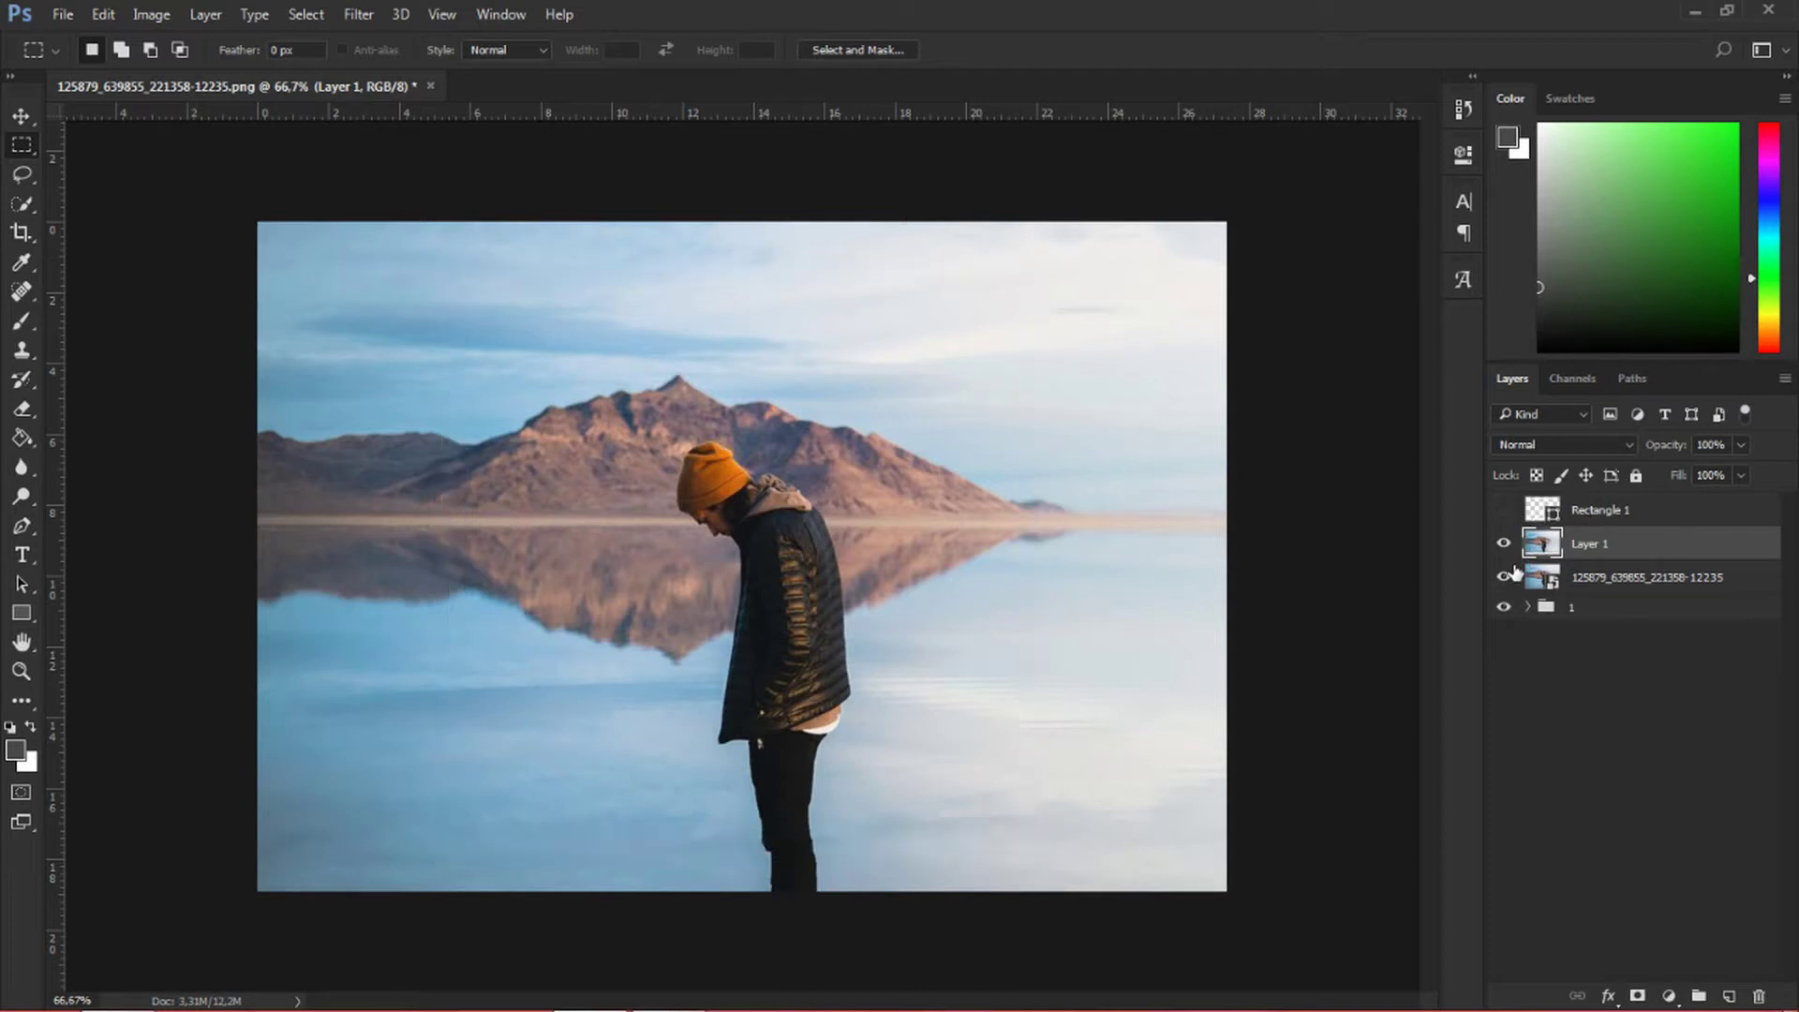
{"action": "left_click", "coordinate": [1504, 577]}
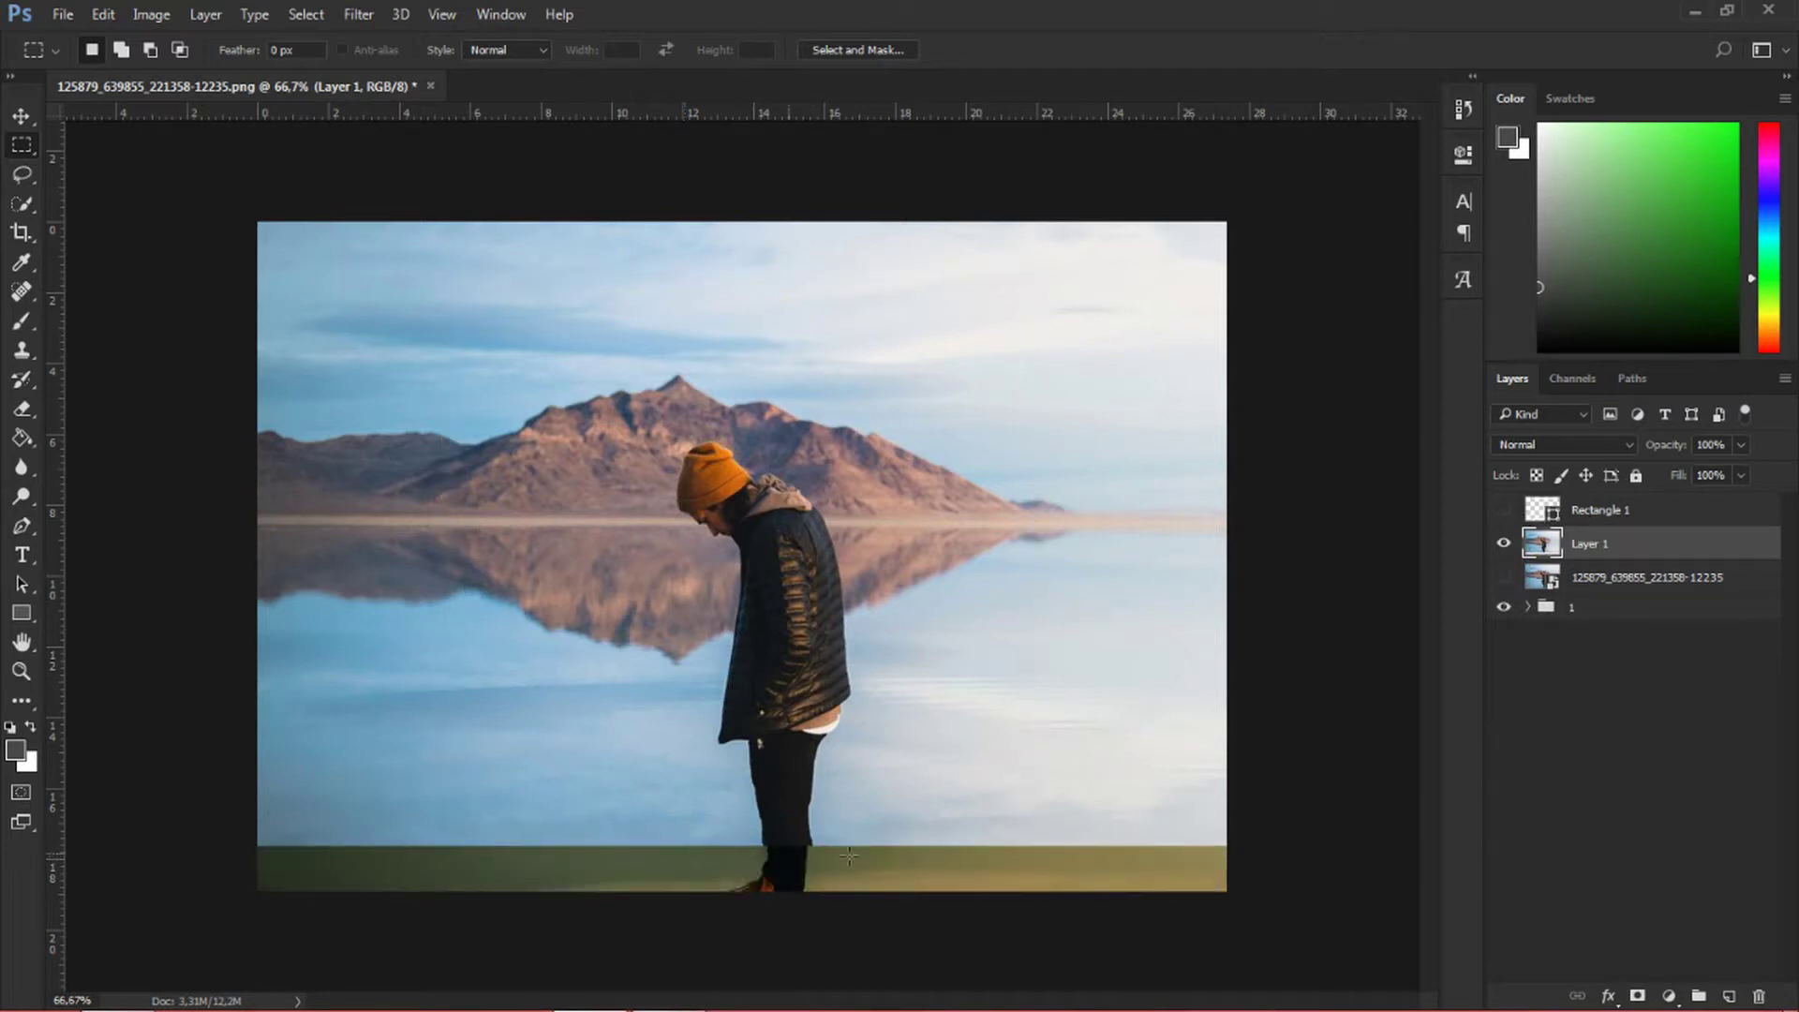
{"action": "left_click", "coordinate": [20, 116]}
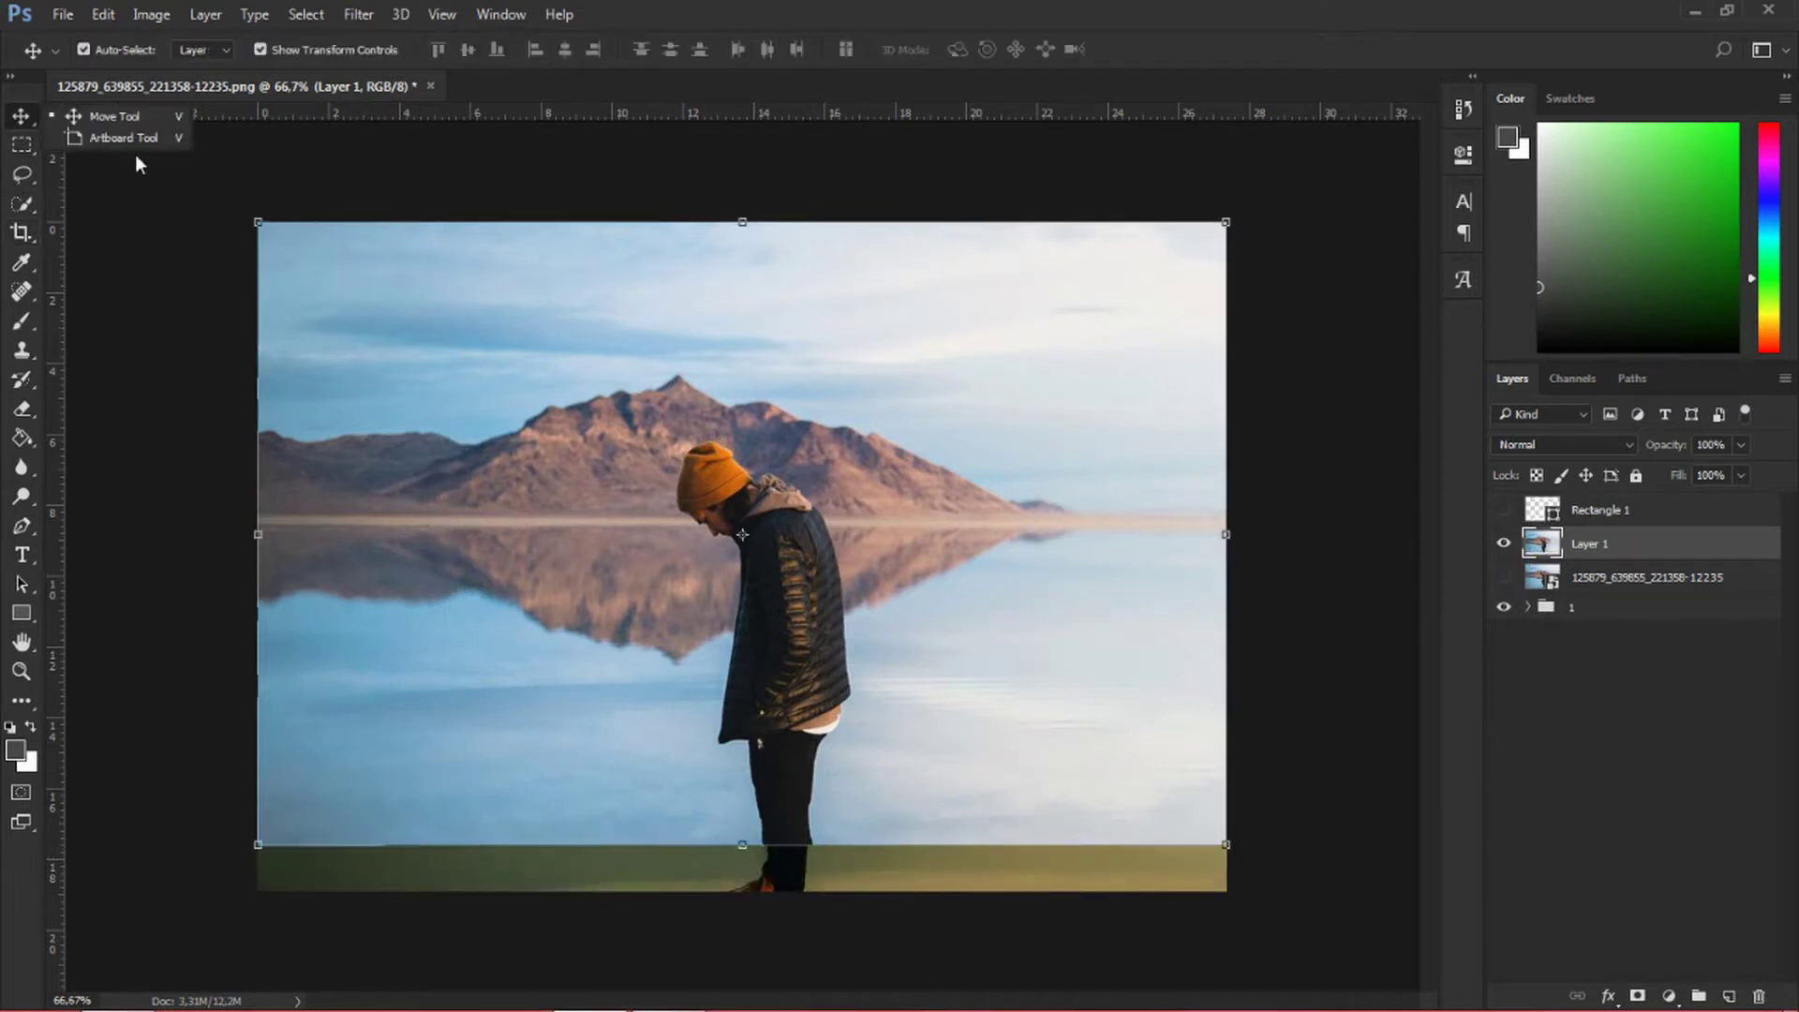
{"action": "left_click", "coordinate": [1504, 578]}
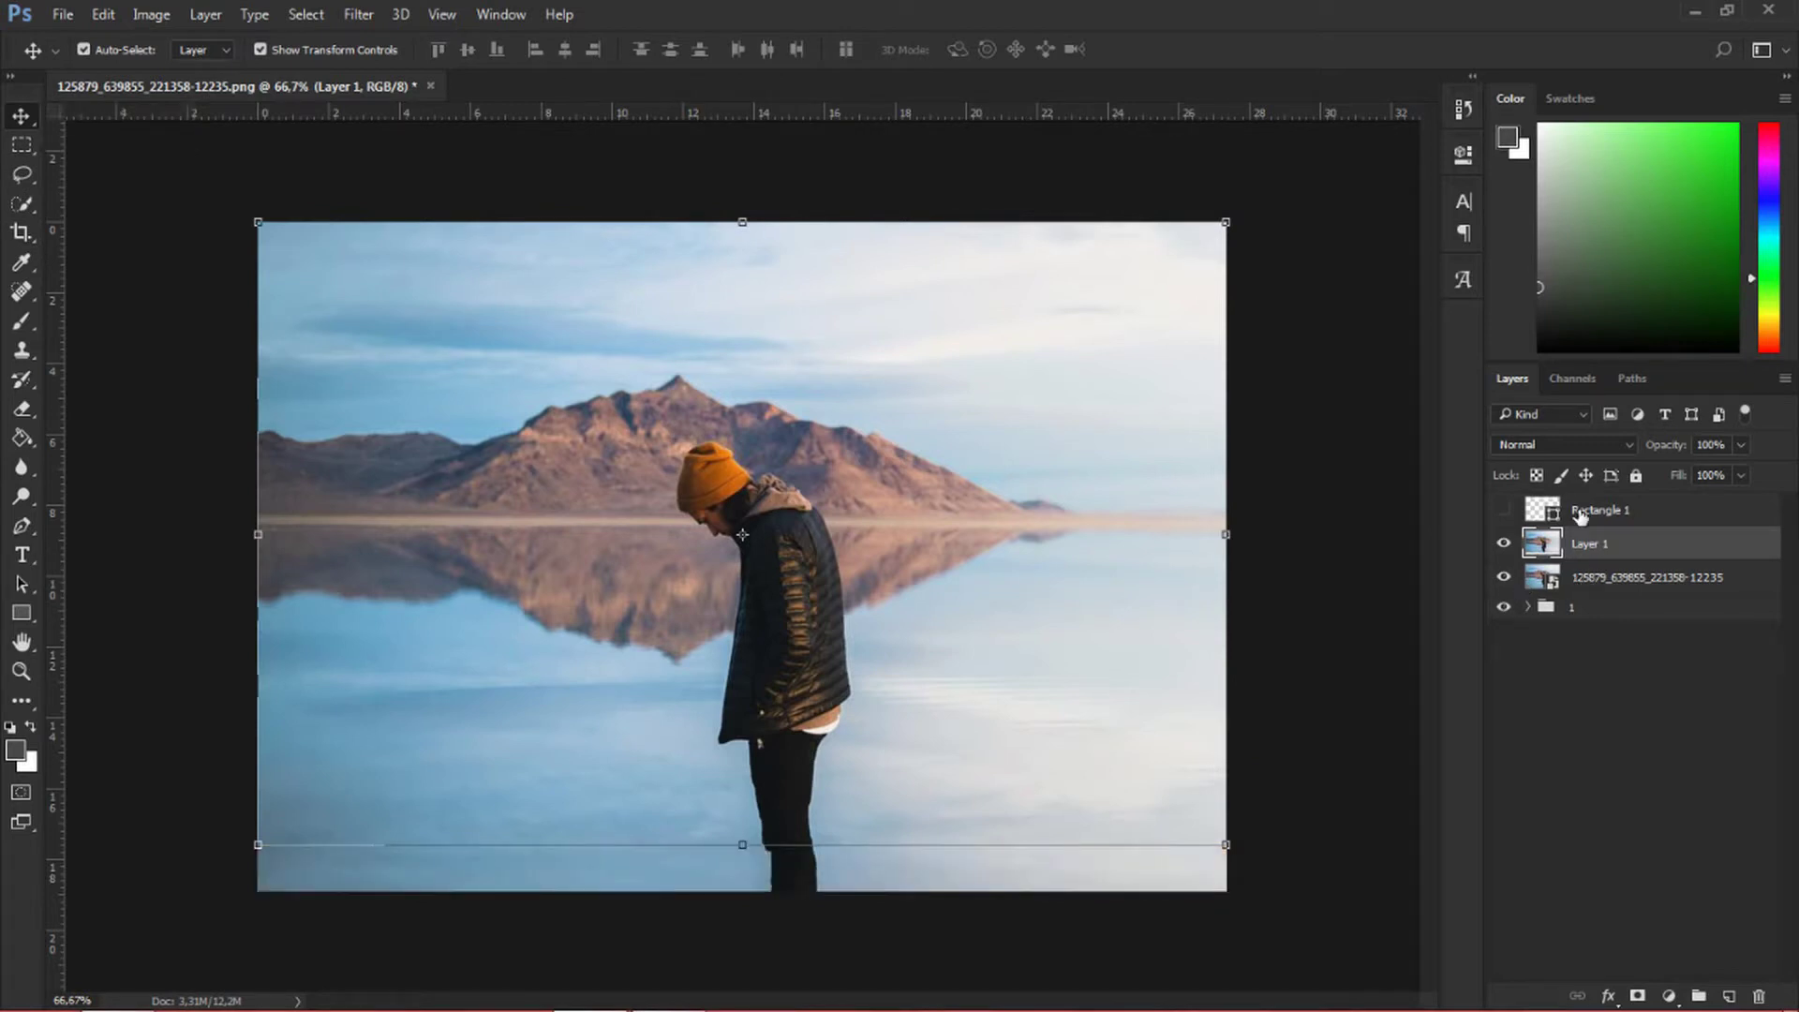
{"action": "left_click", "coordinate": [1582, 516]}
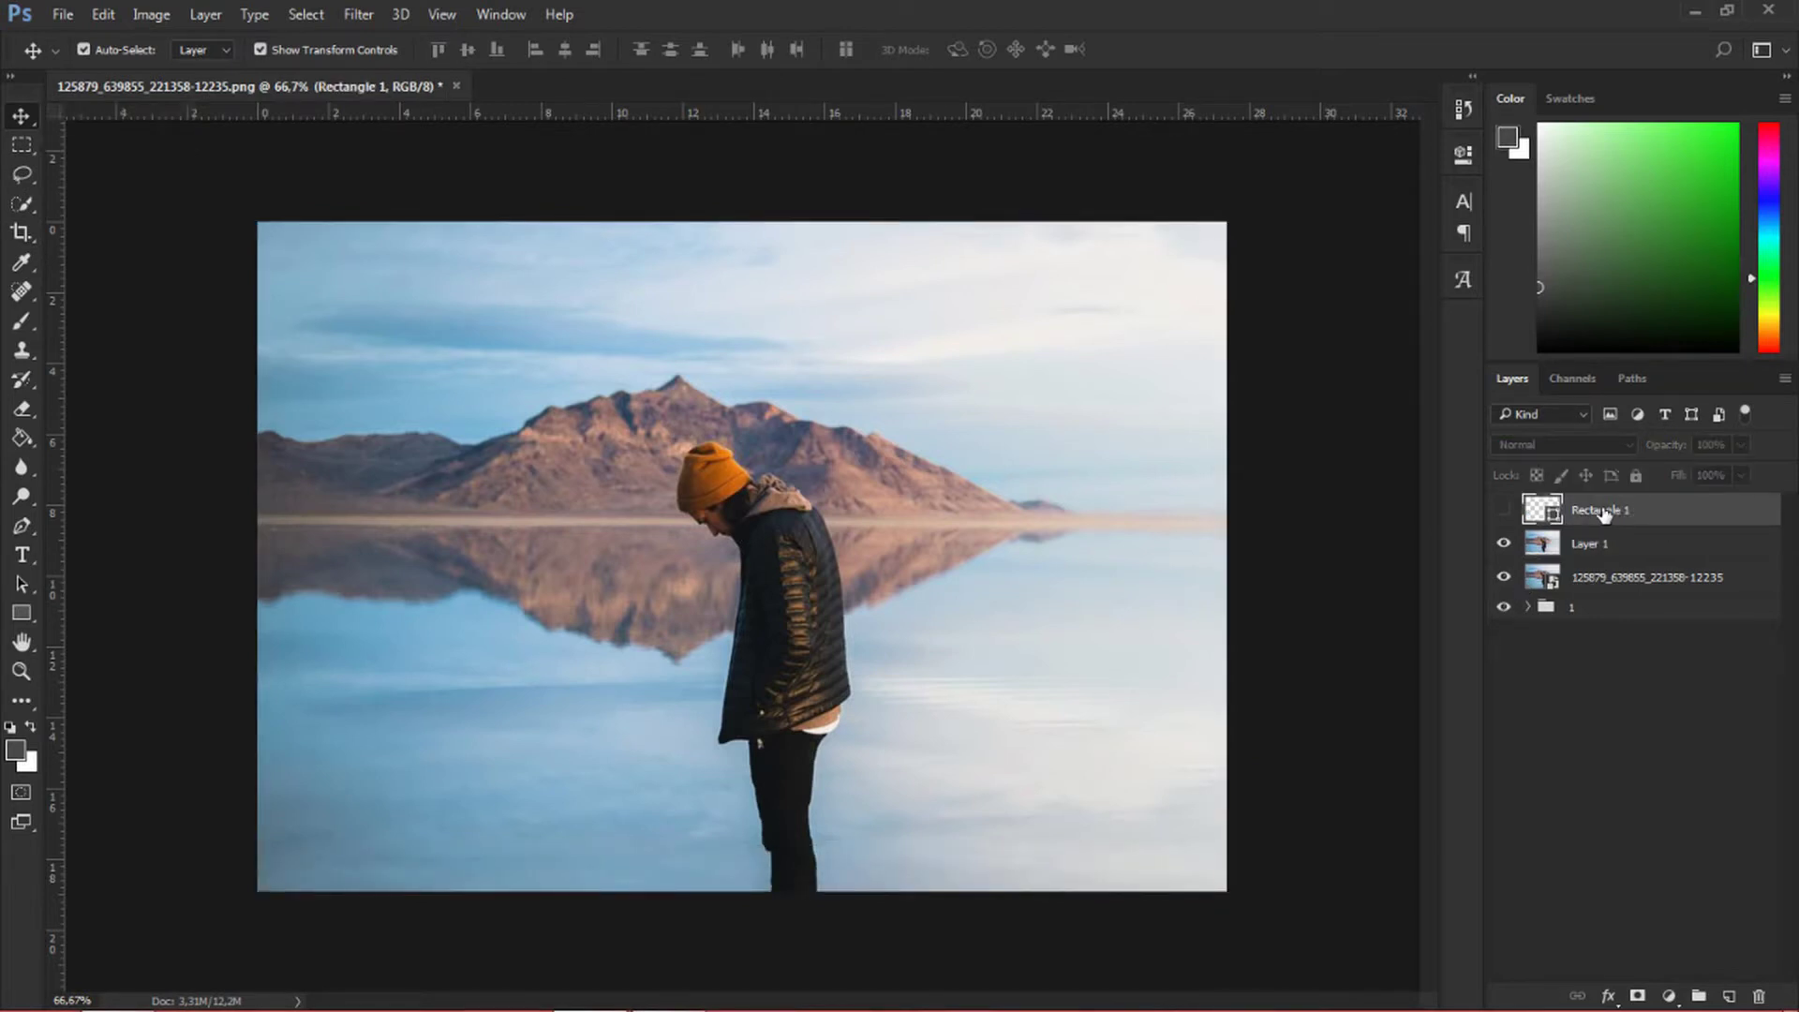
{"action": "left_click", "coordinate": [1513, 509]}
{"action": "left_click_drag", "start_coordinate": [1520, 511], "coordinate": [1651, 611]}
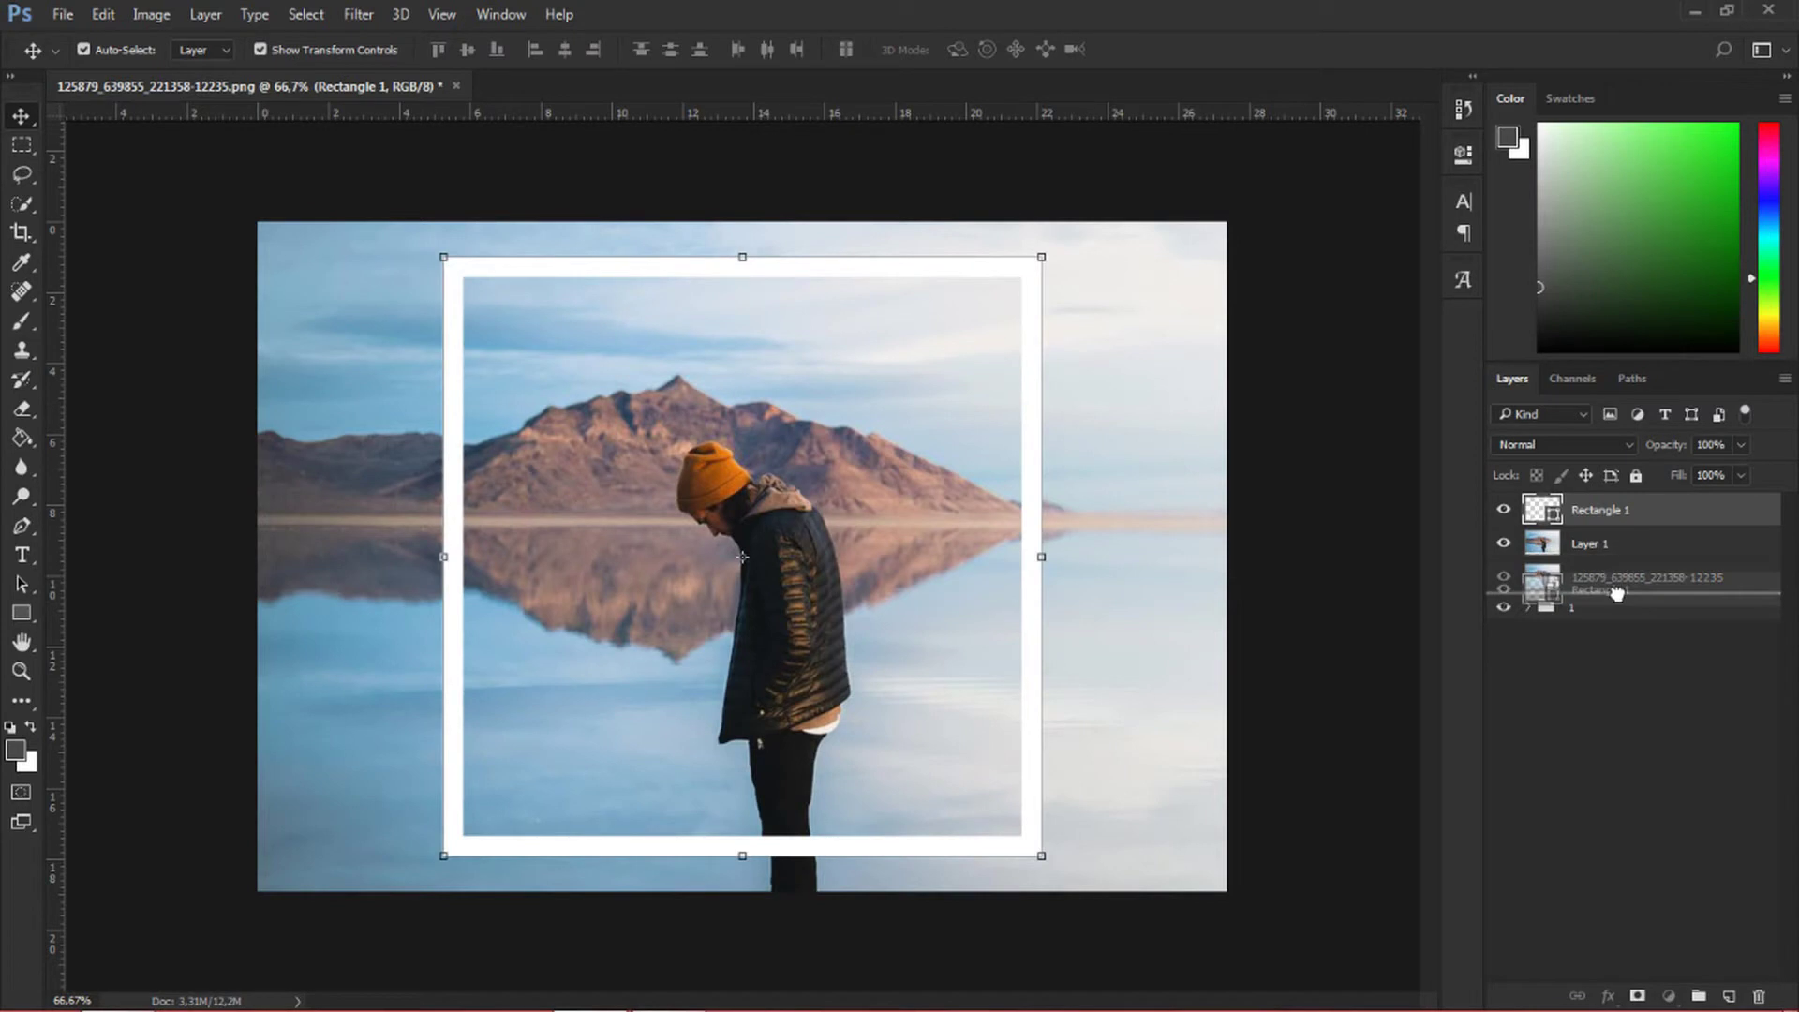
- Clip both the placed photo and Layer 1 to the Rectangle 1 frame
{"action": "left_click", "coordinate": [1598, 553]}
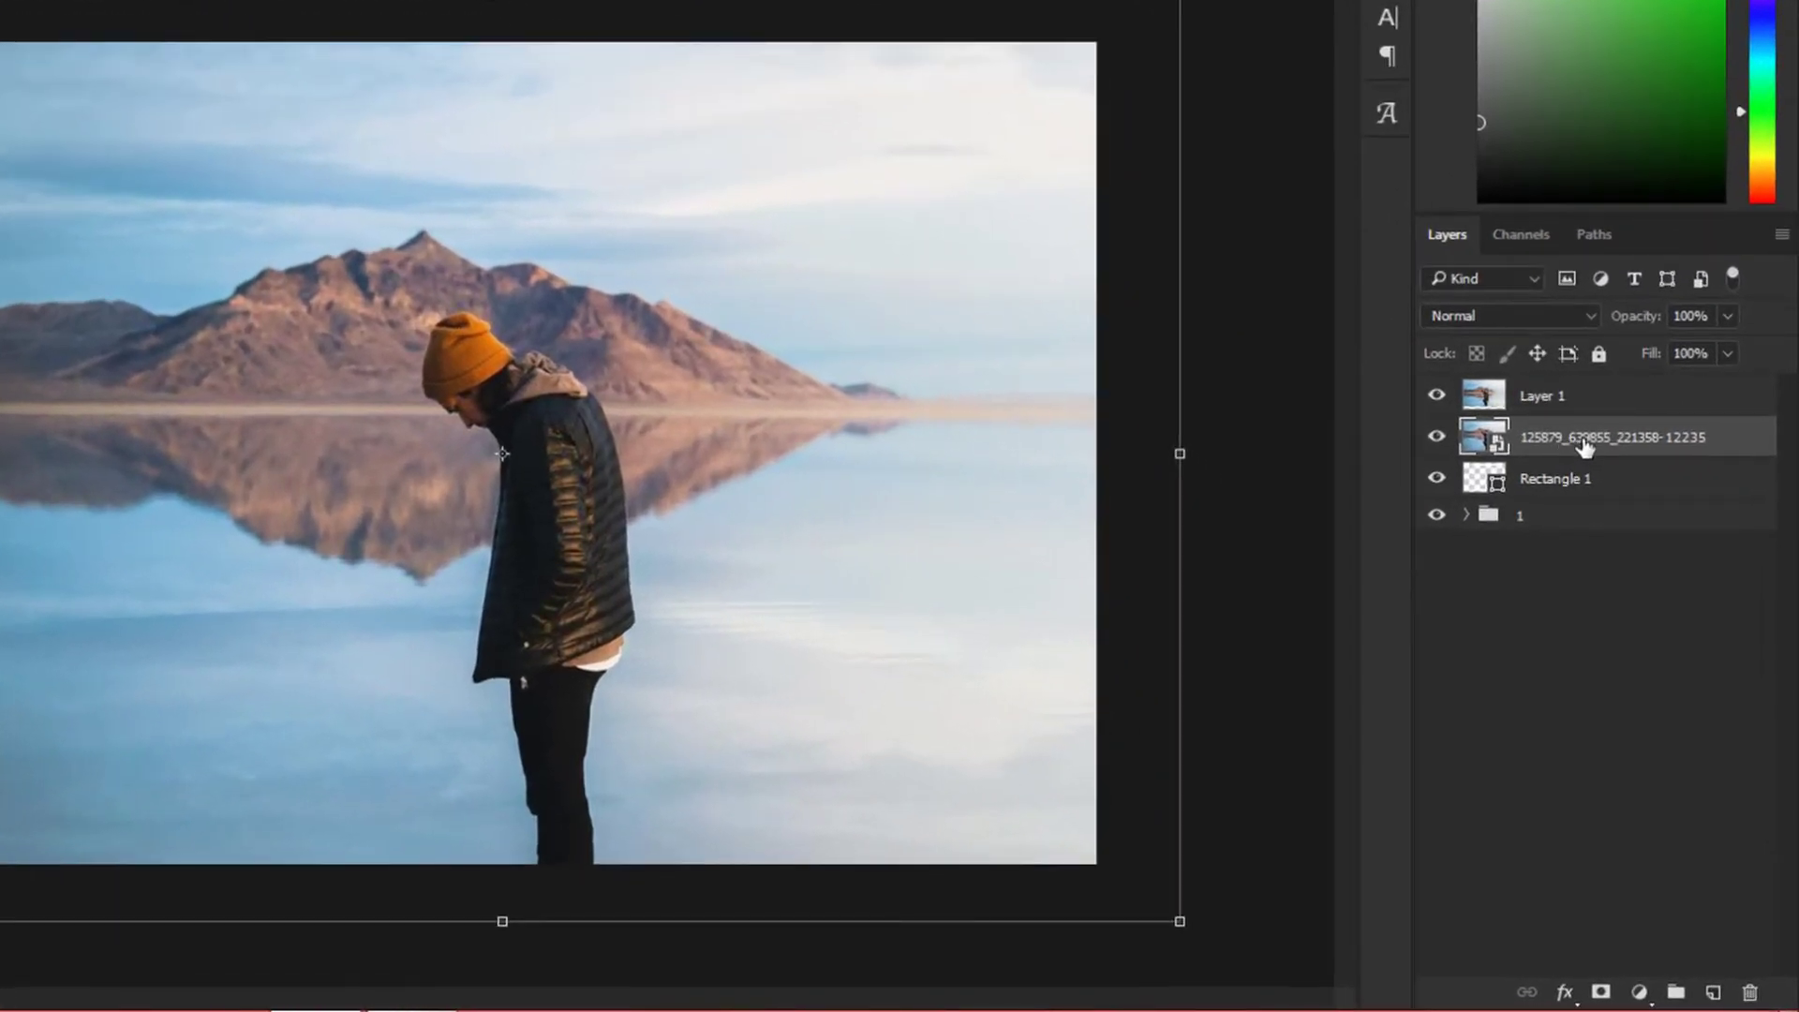
{"action": "right_click", "coordinate": [1582, 441]}
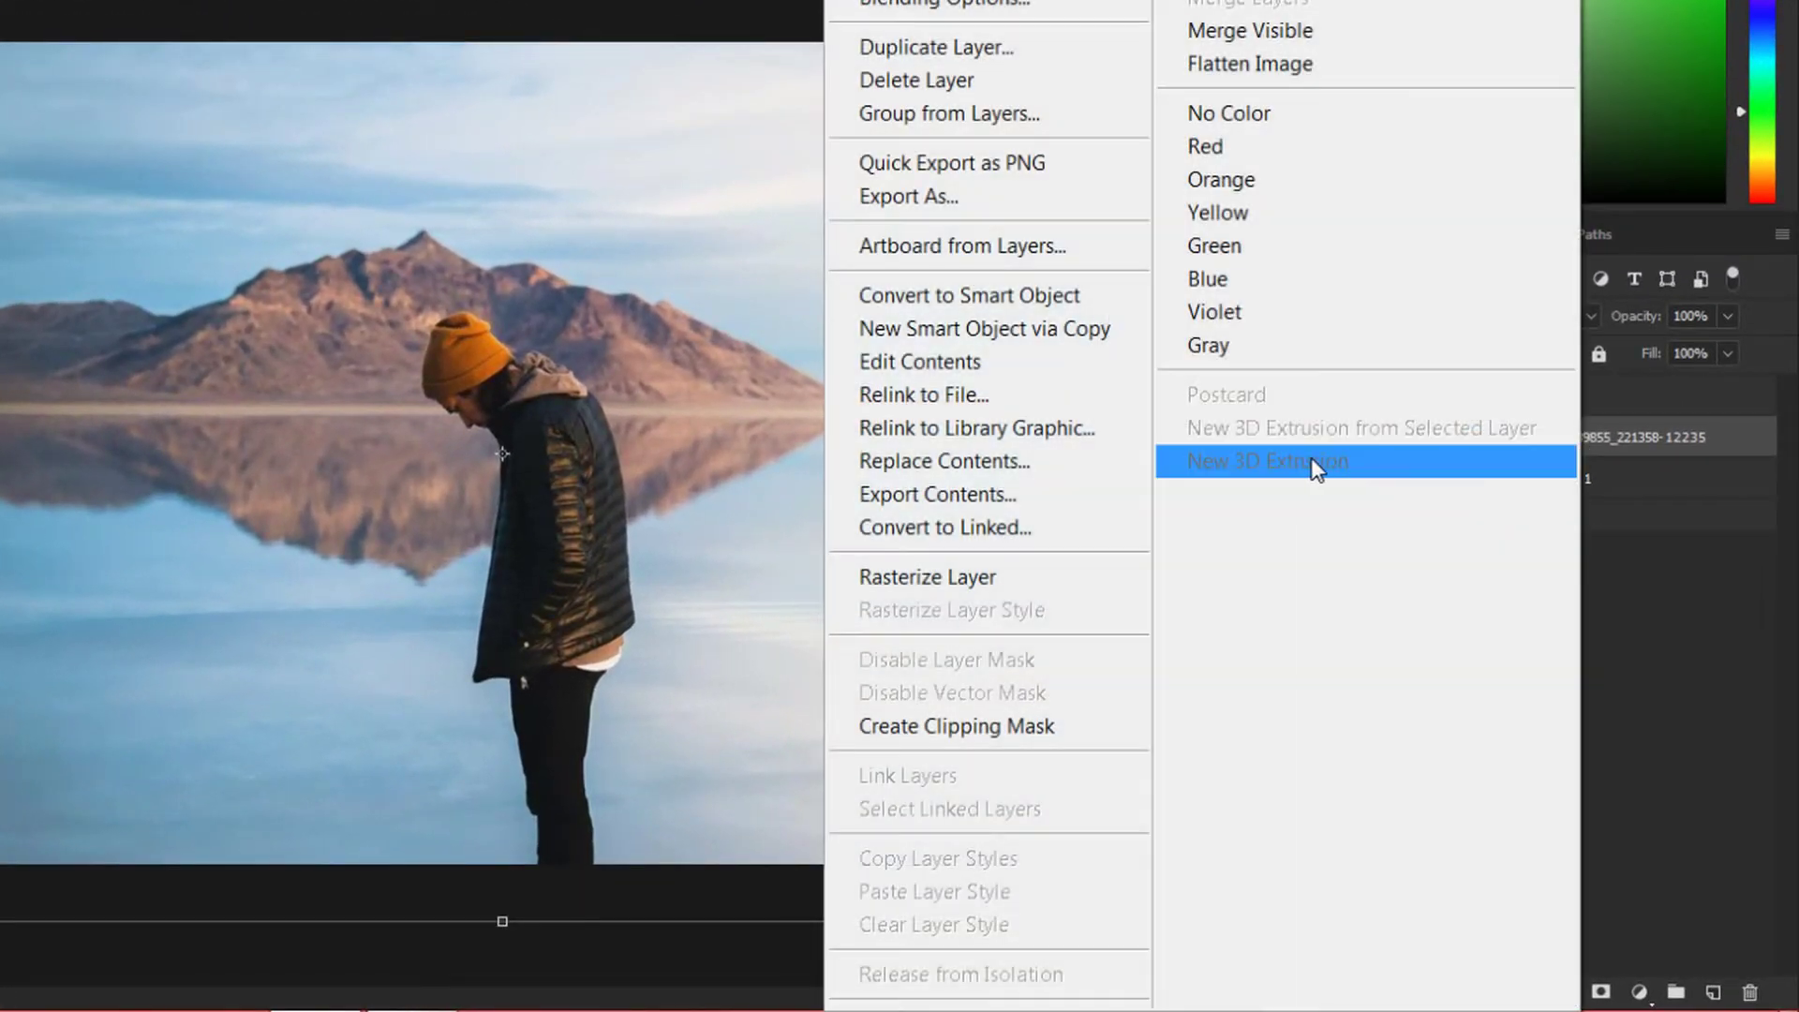
{"action": "left_click", "coordinate": [1065, 727]}
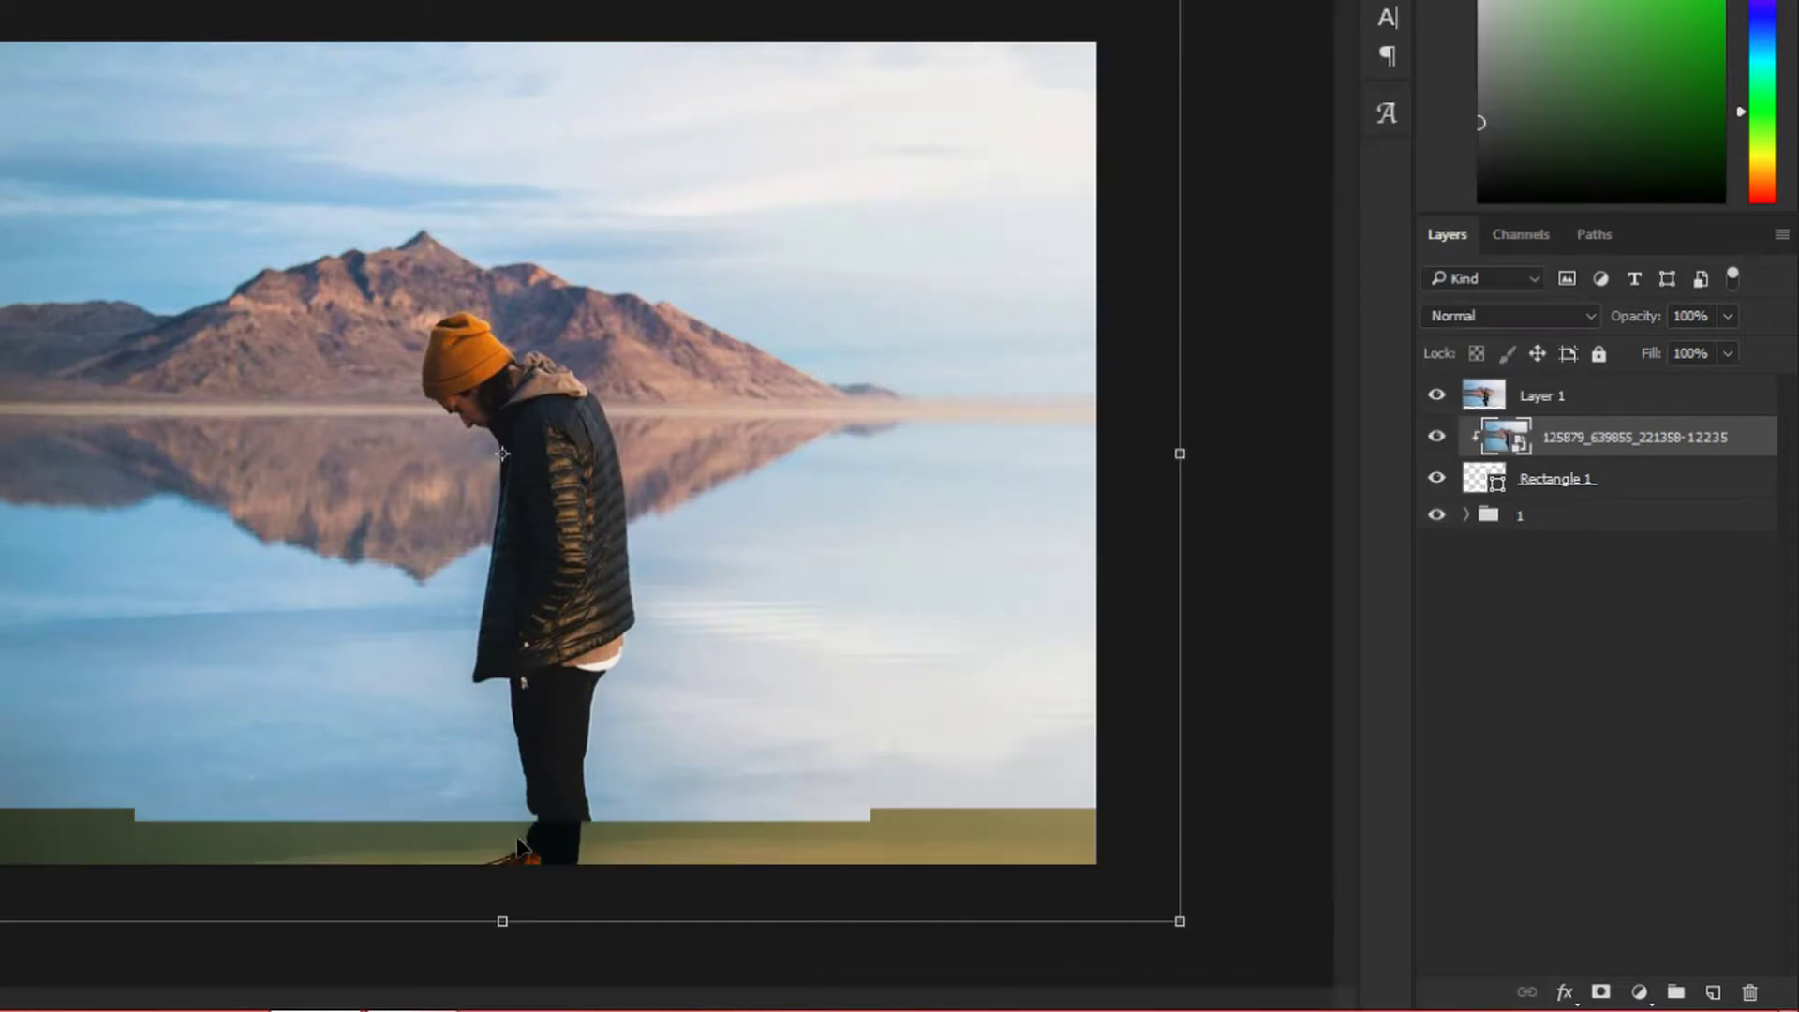
{"action": "left_click", "coordinate": [1563, 416]}
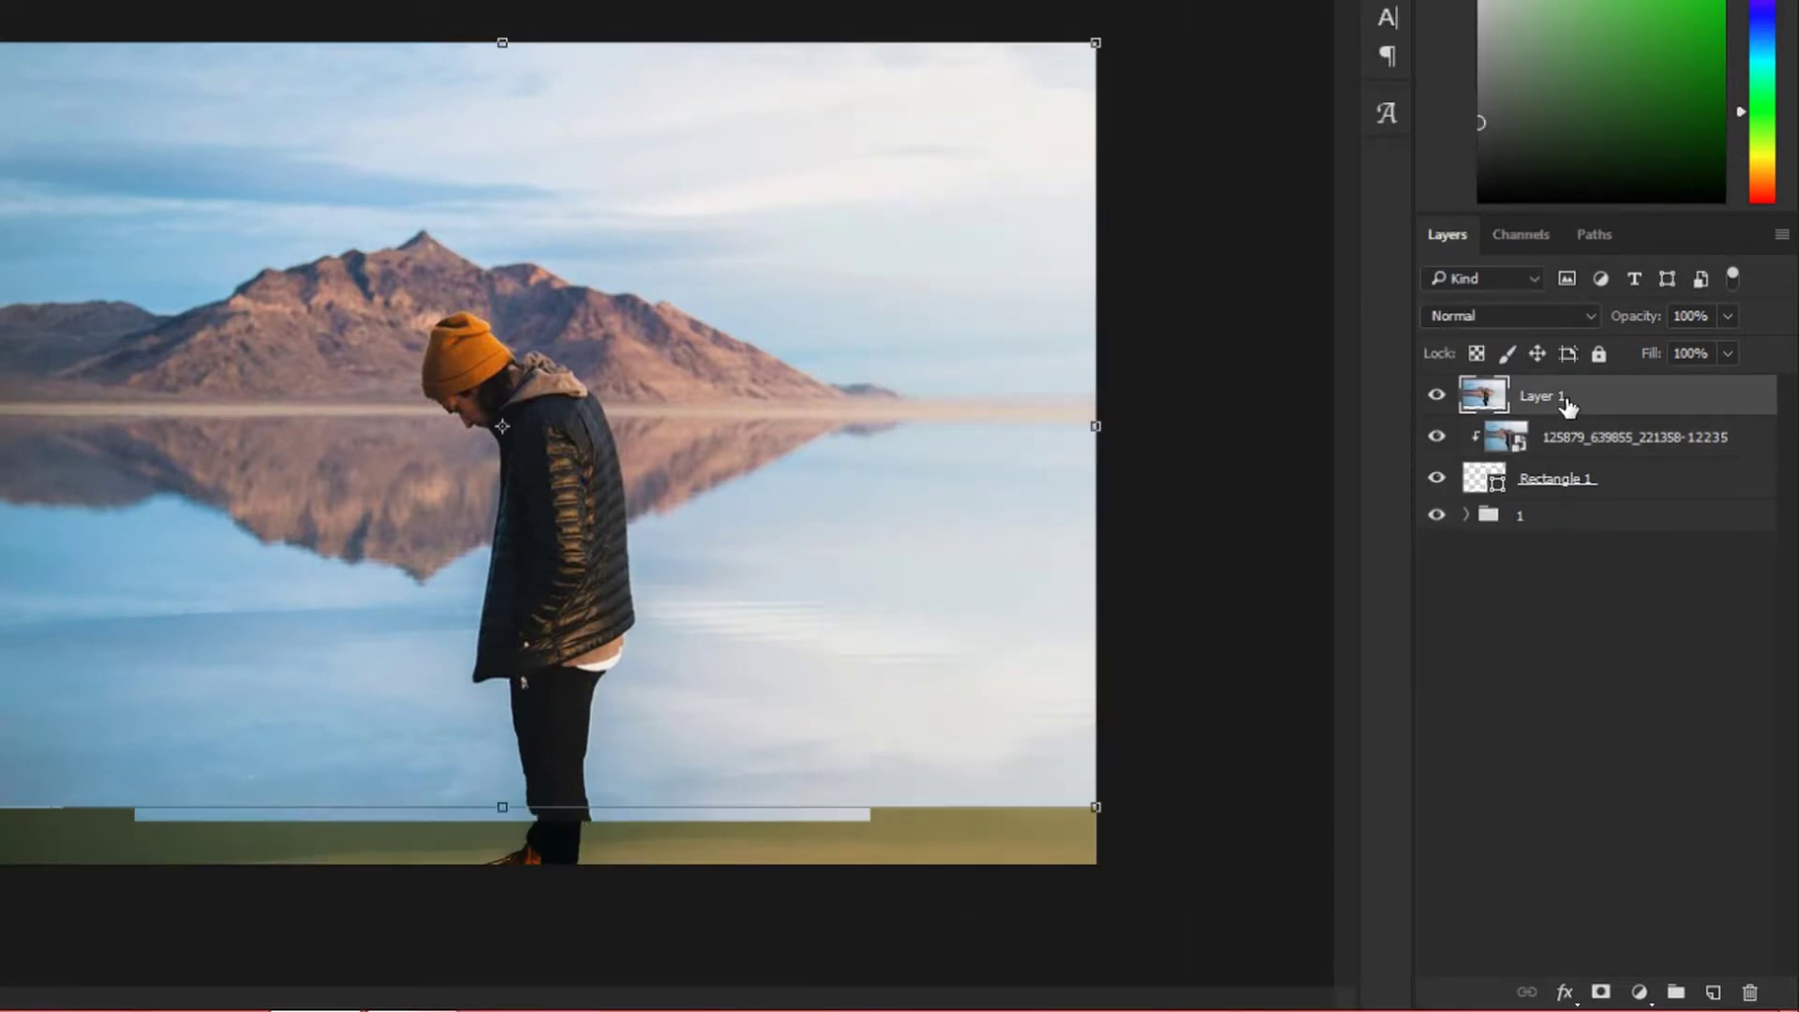
{"action": "right_click", "coordinate": [1565, 403]}
{"action": "left_click", "coordinate": [1033, 618]}
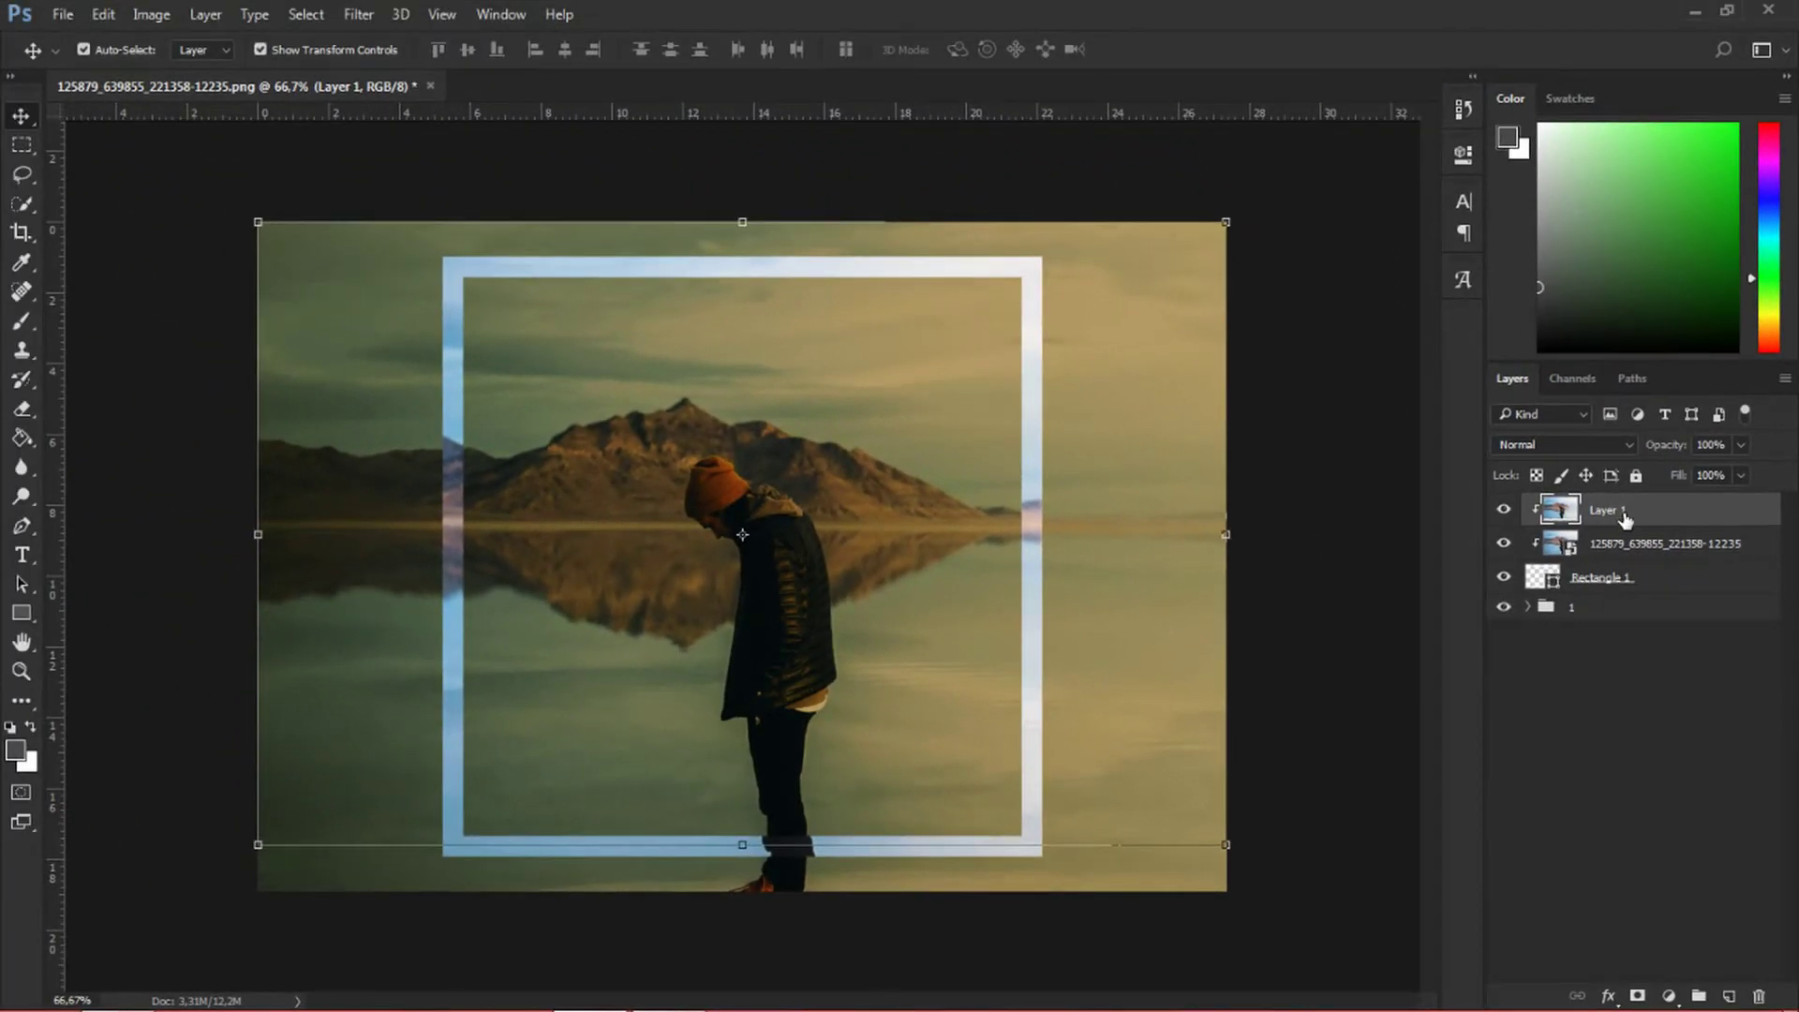
- Mirror Layer 1 to -100% width, scale it to about 97%, and nudge it into place
{"action": "left_click", "coordinate": [1500, 541]}
{"action": "left_click_drag", "start_coordinate": [258, 534], "coordinate": [1227, 488]}
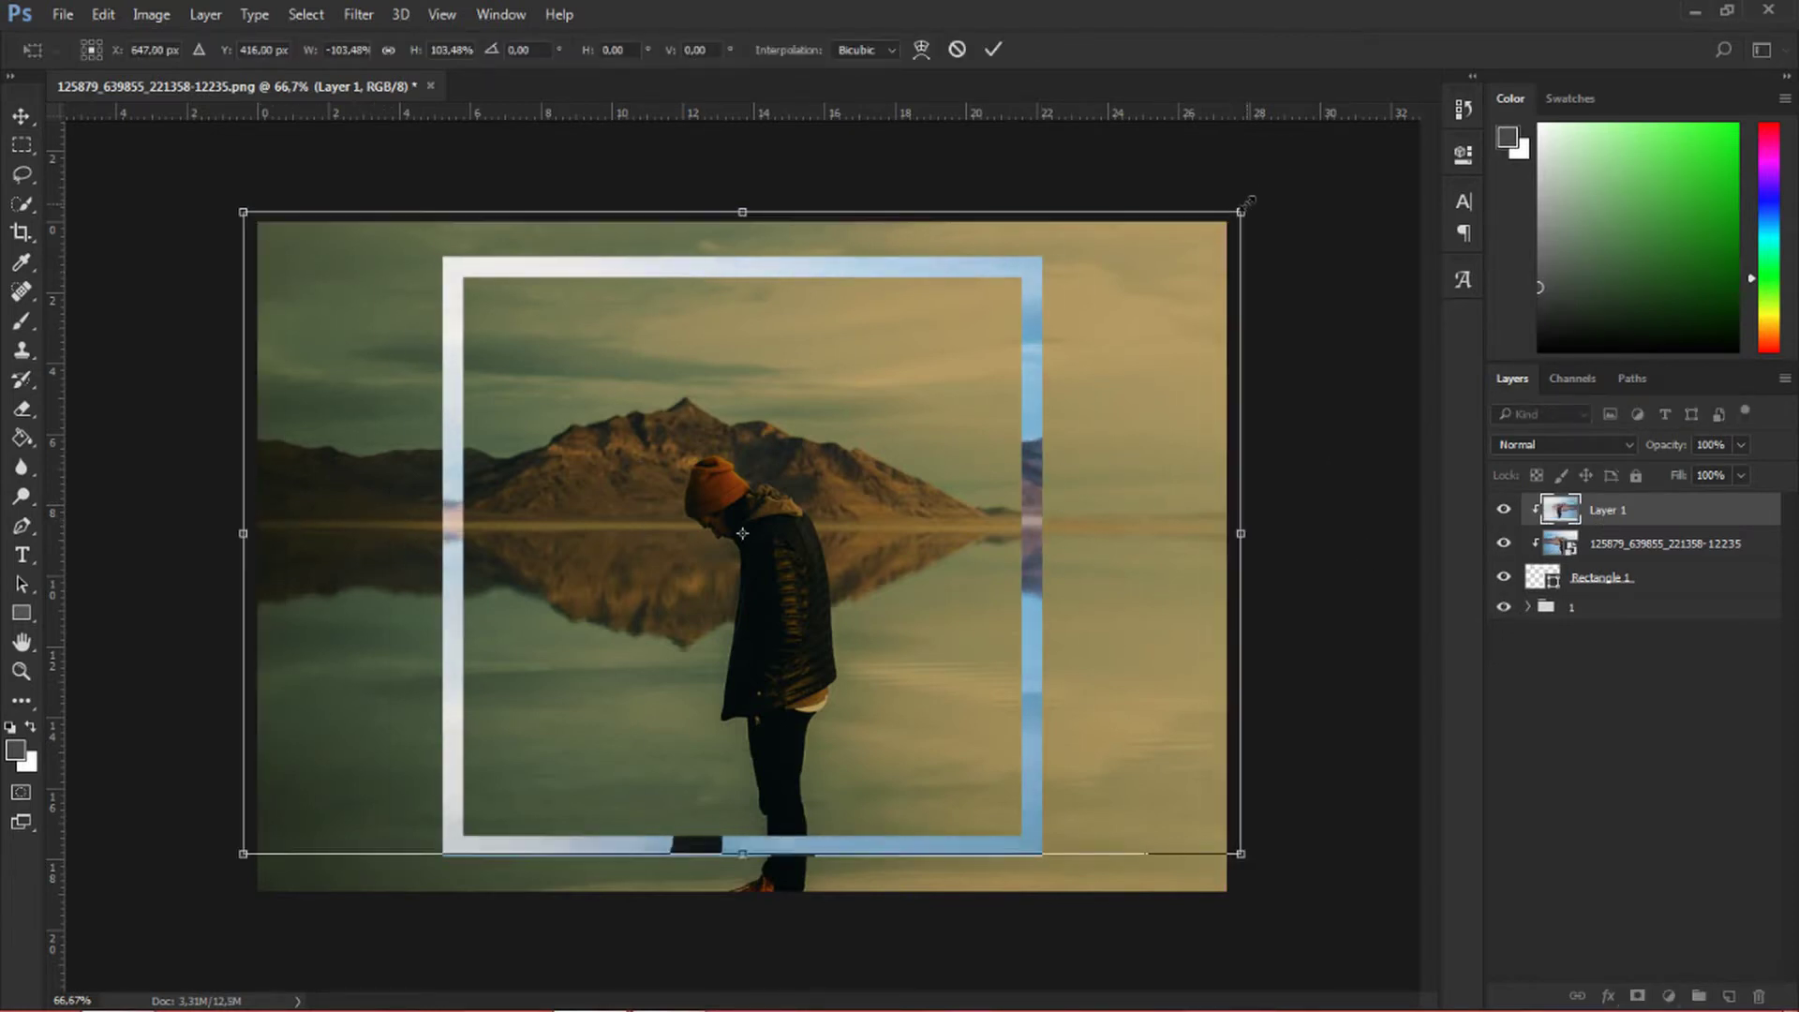
{"action": "left_click_drag", "start_coordinate": [1226, 222], "coordinate": [1215, 228]}
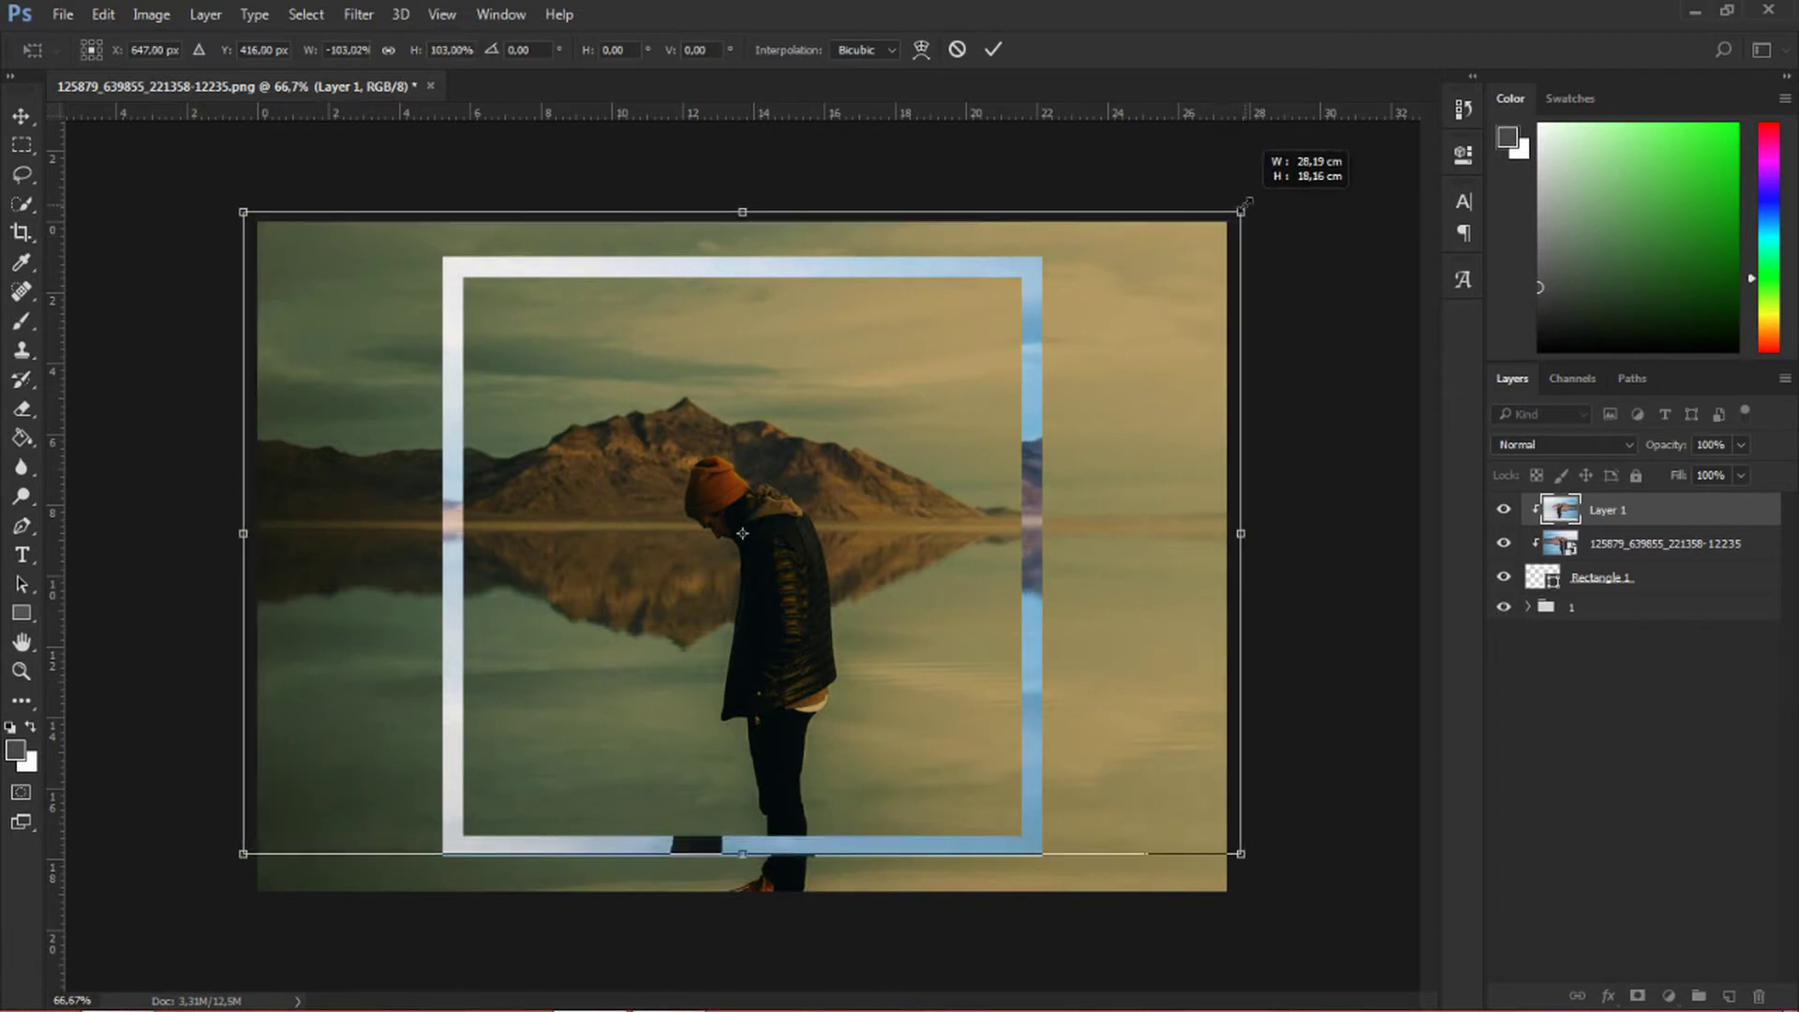
{"action": "left_click", "coordinate": [992, 50]}
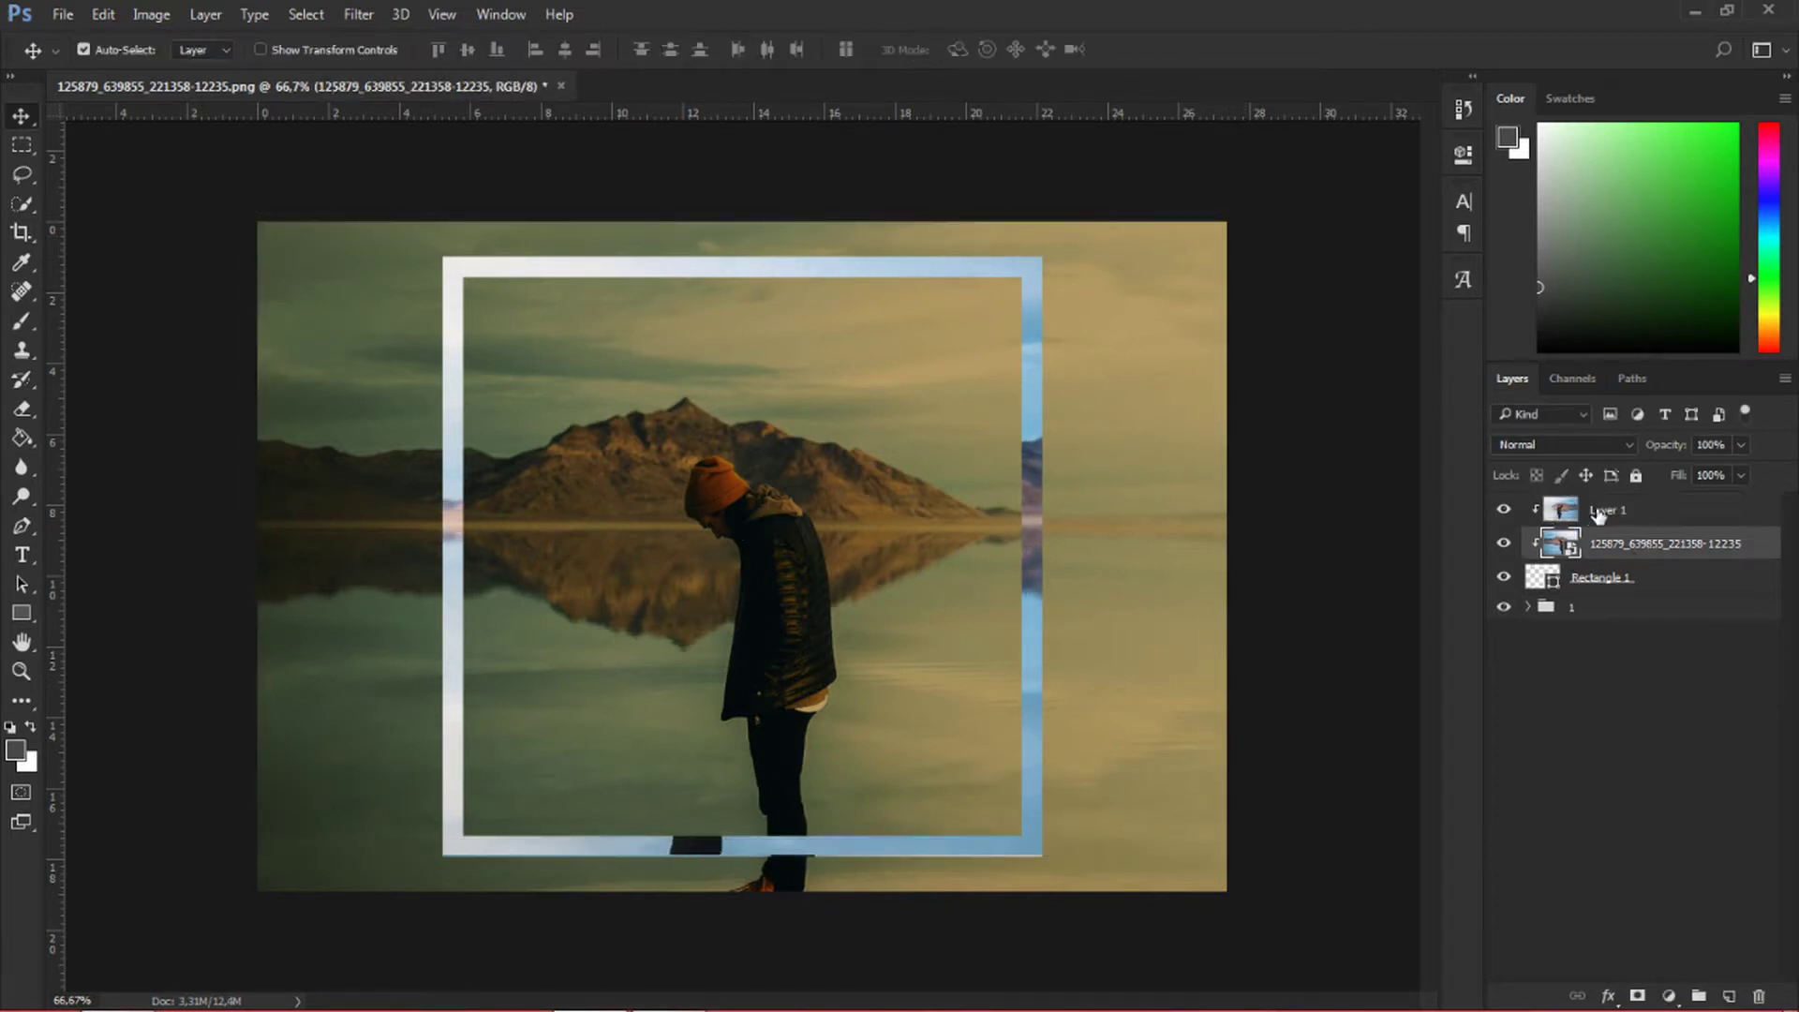
{"action": "left_click_drag", "start_coordinate": [1387, 581], "coordinate": [1367, 574]}
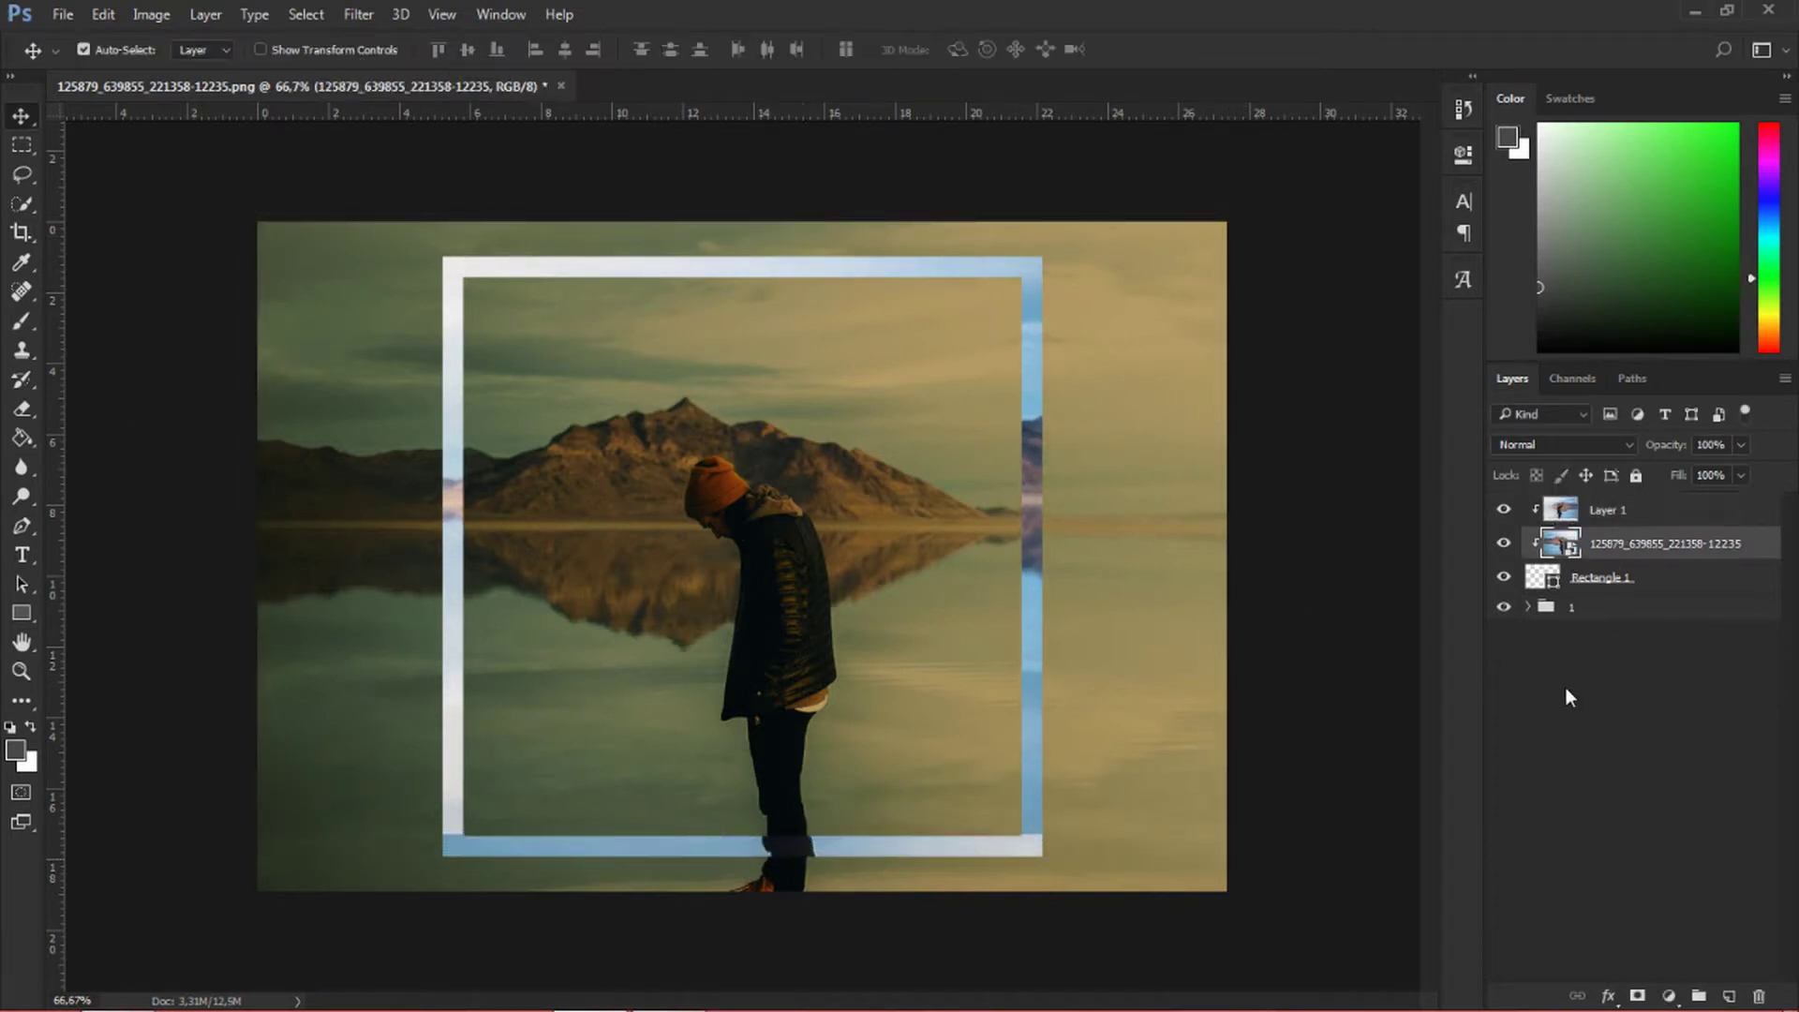
{"action": "left_click_drag", "start_coordinate": [1632, 548], "coordinate": [1628, 510]}
{"action": "left_click", "coordinate": [1629, 513]}
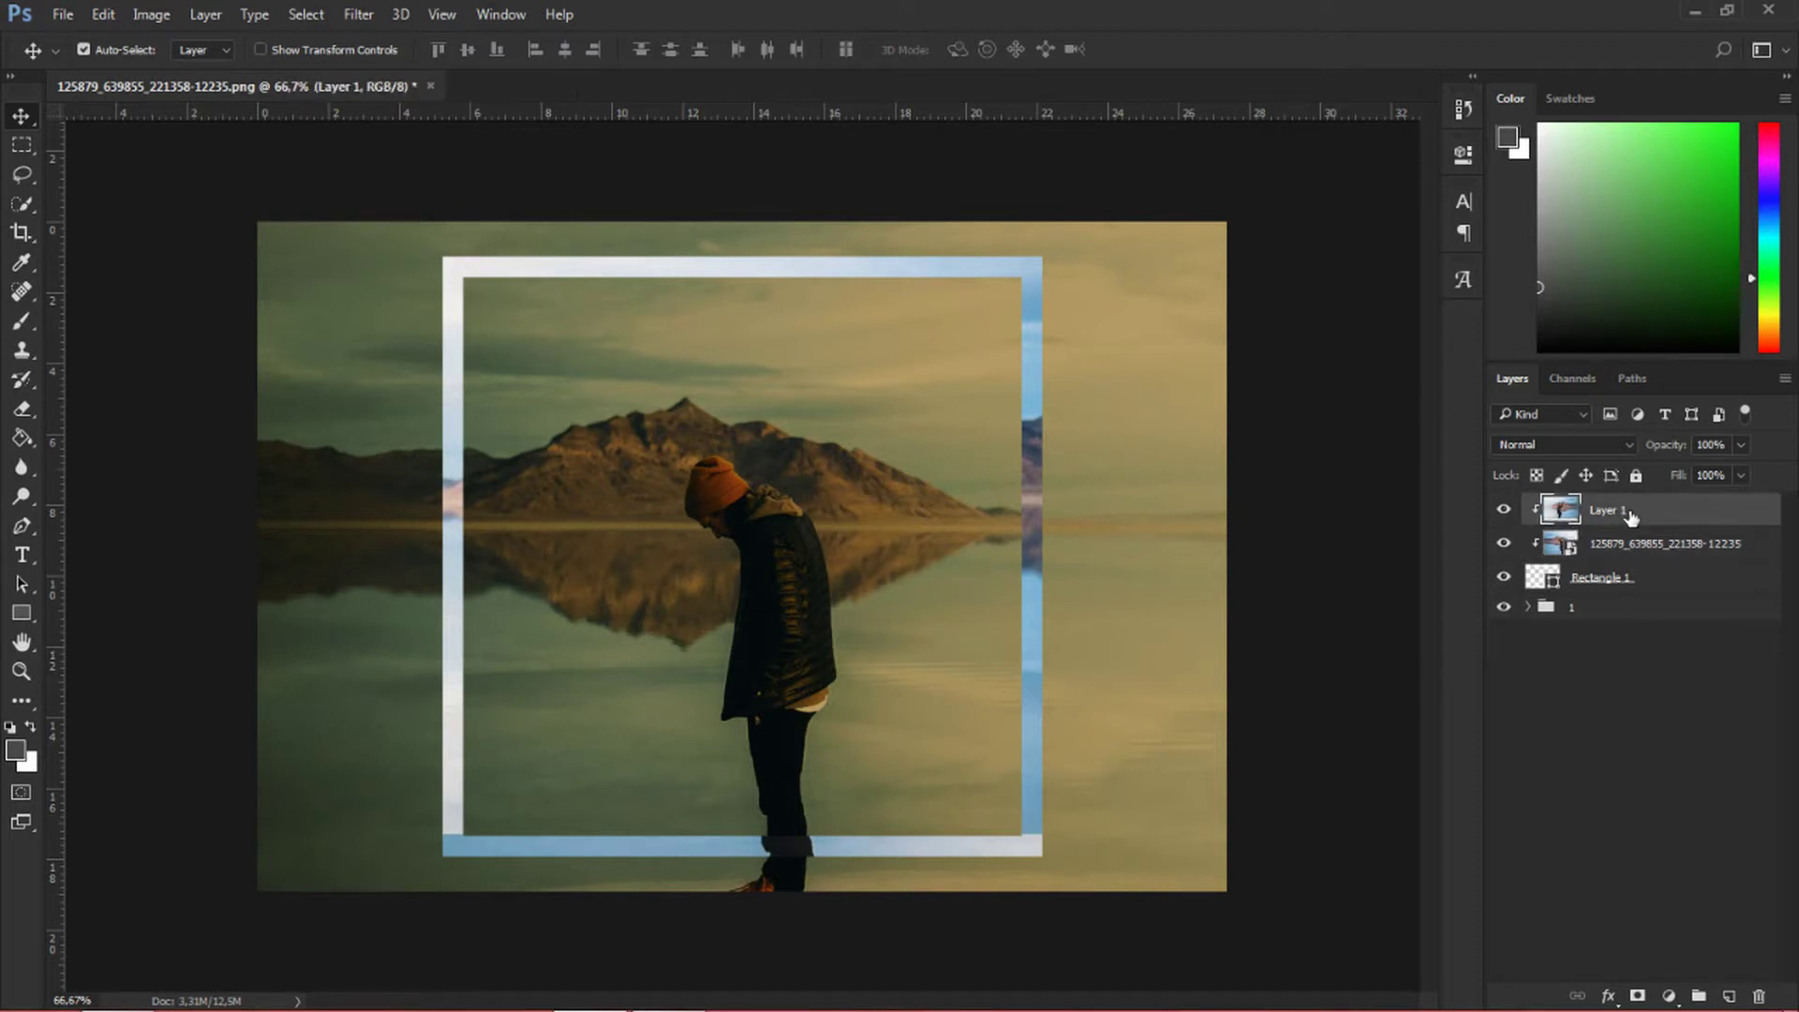
- Apply a Gaussian Blur of about 4.2 px radius to Layer 1
{"action": "left_click", "coordinate": [306, 14]}
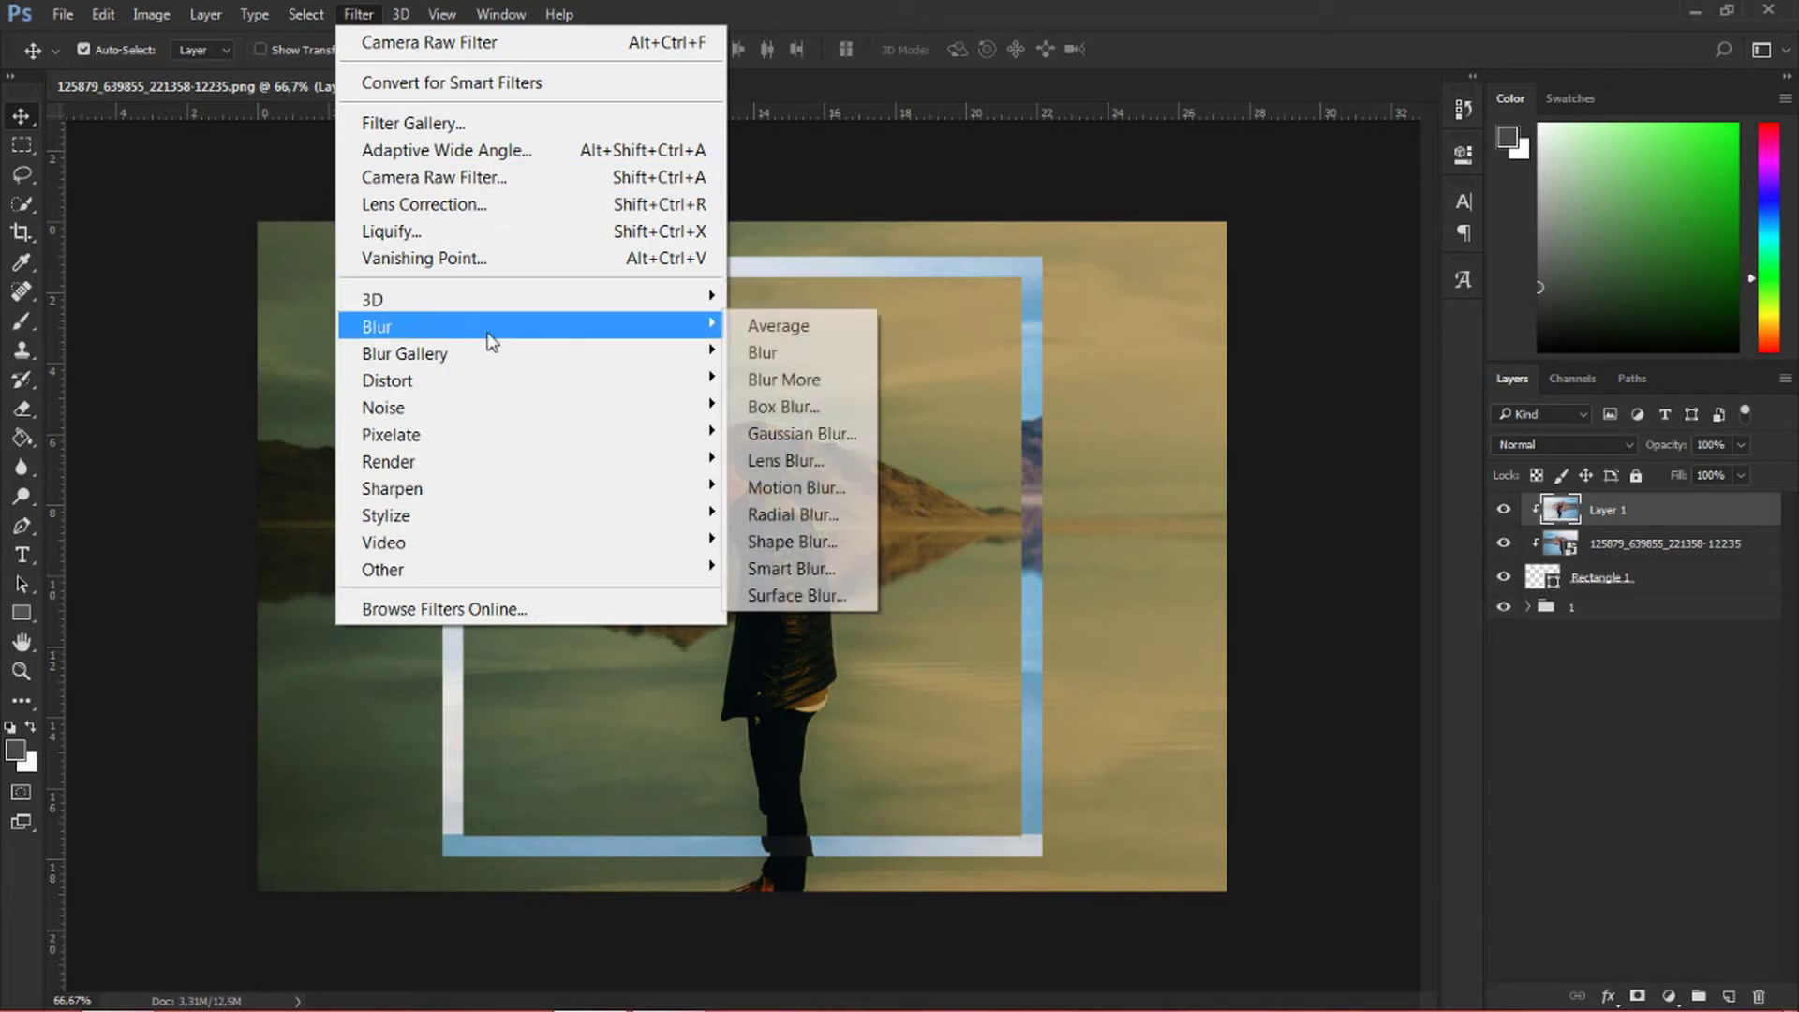
{"action": "mouse_move", "coordinate": [377, 326]}
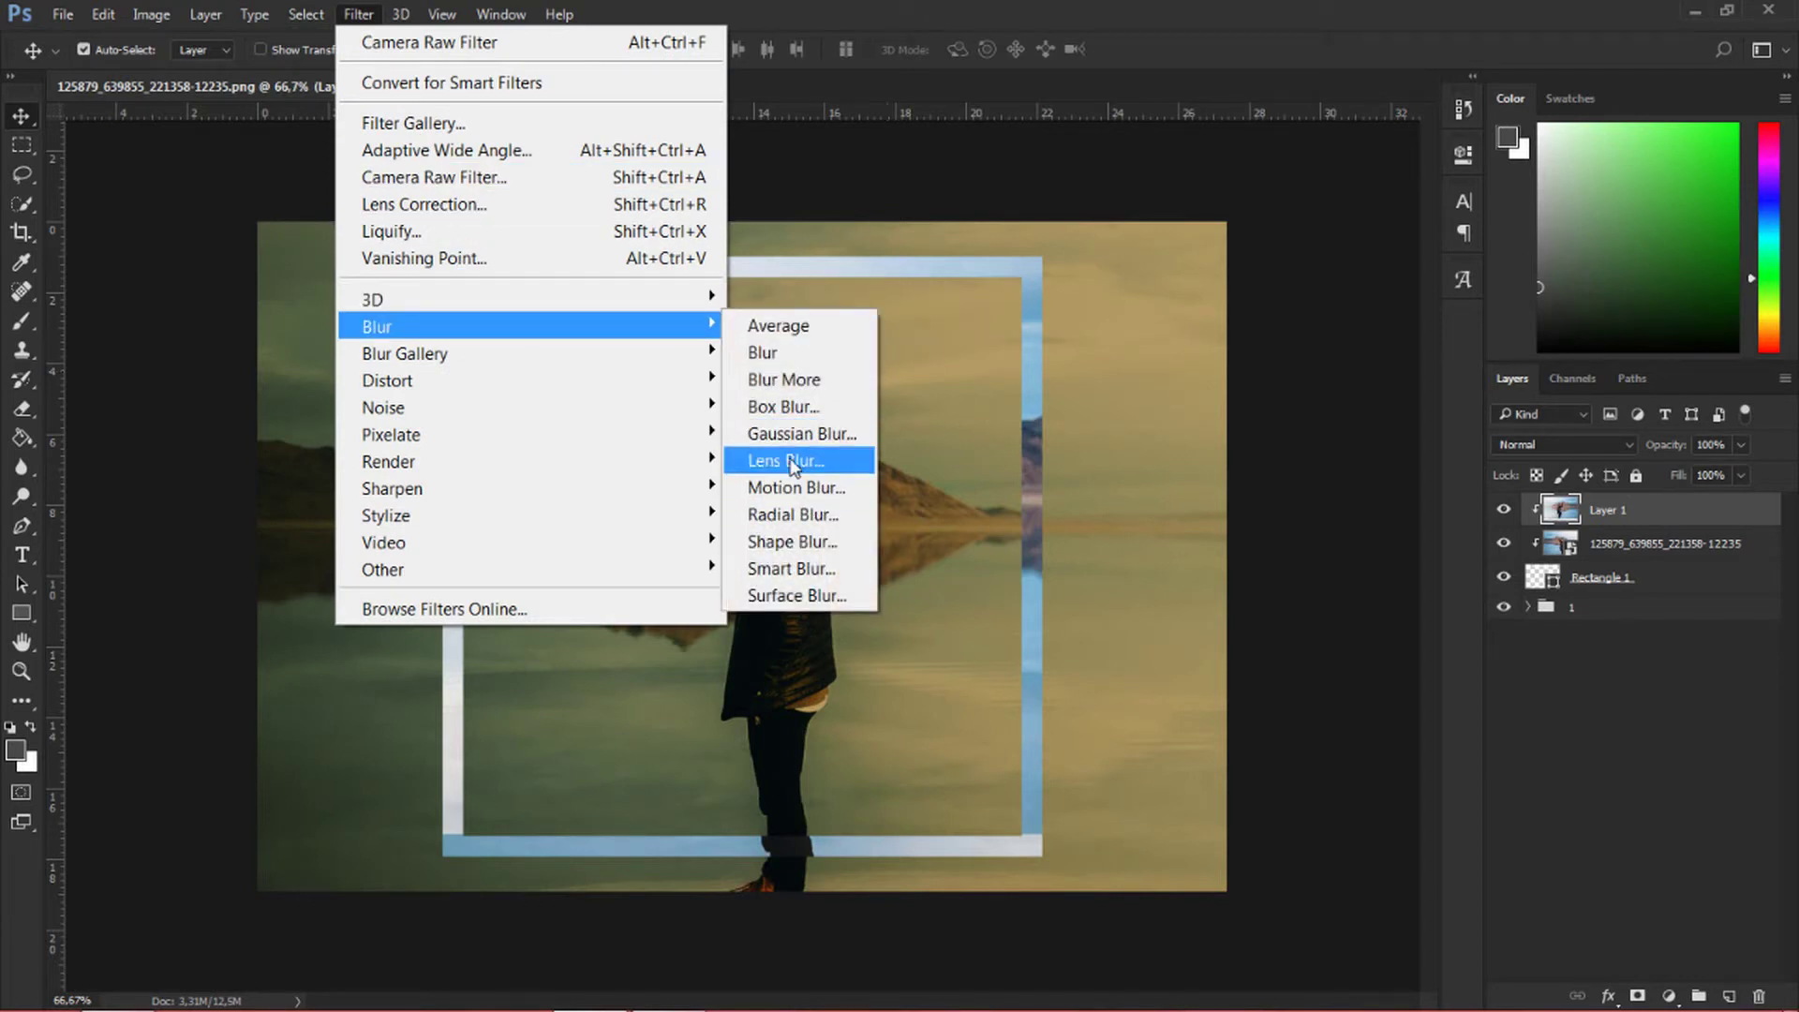
{"action": "left_click", "coordinate": [795, 436]}
{"action": "left_click_drag", "start_coordinate": [1359, 510], "coordinate": [1259, 359]}
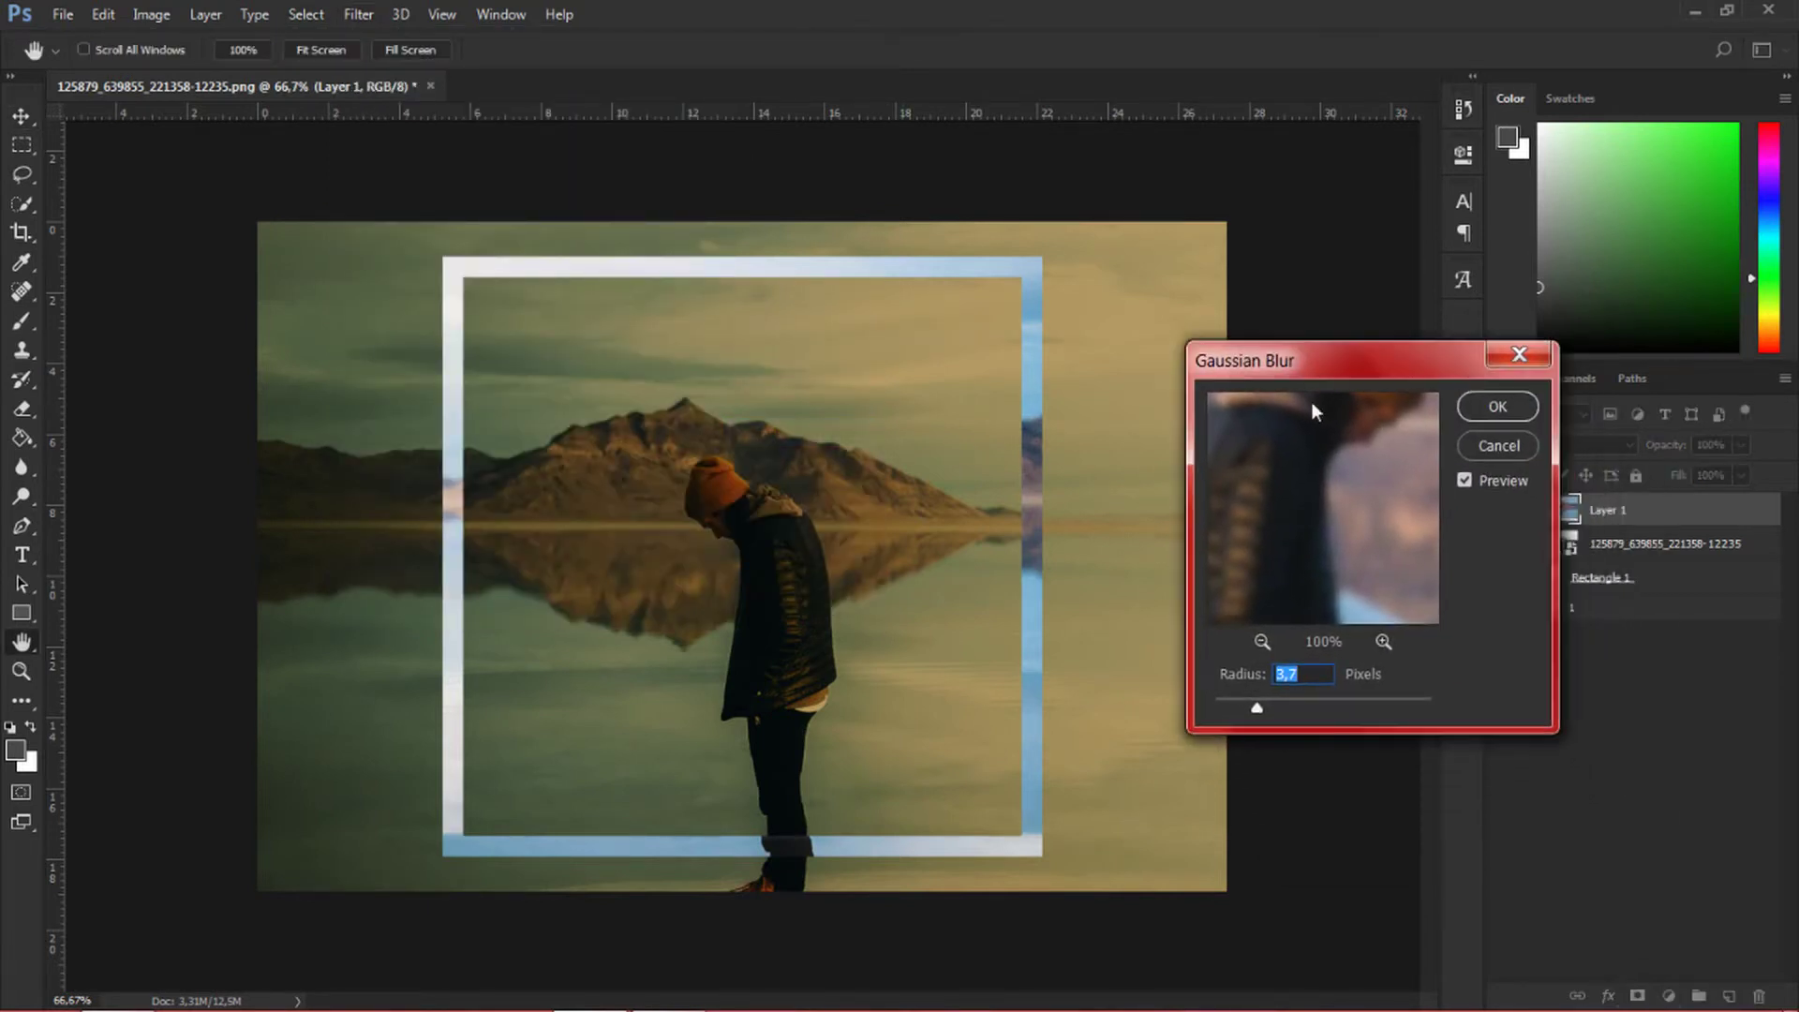
{"action": "left_click", "coordinate": [1277, 701]}
{"action": "left_click_drag", "start_coordinate": [1261, 708], "coordinate": [1263, 709]}
{"action": "key", "text": "Return"}
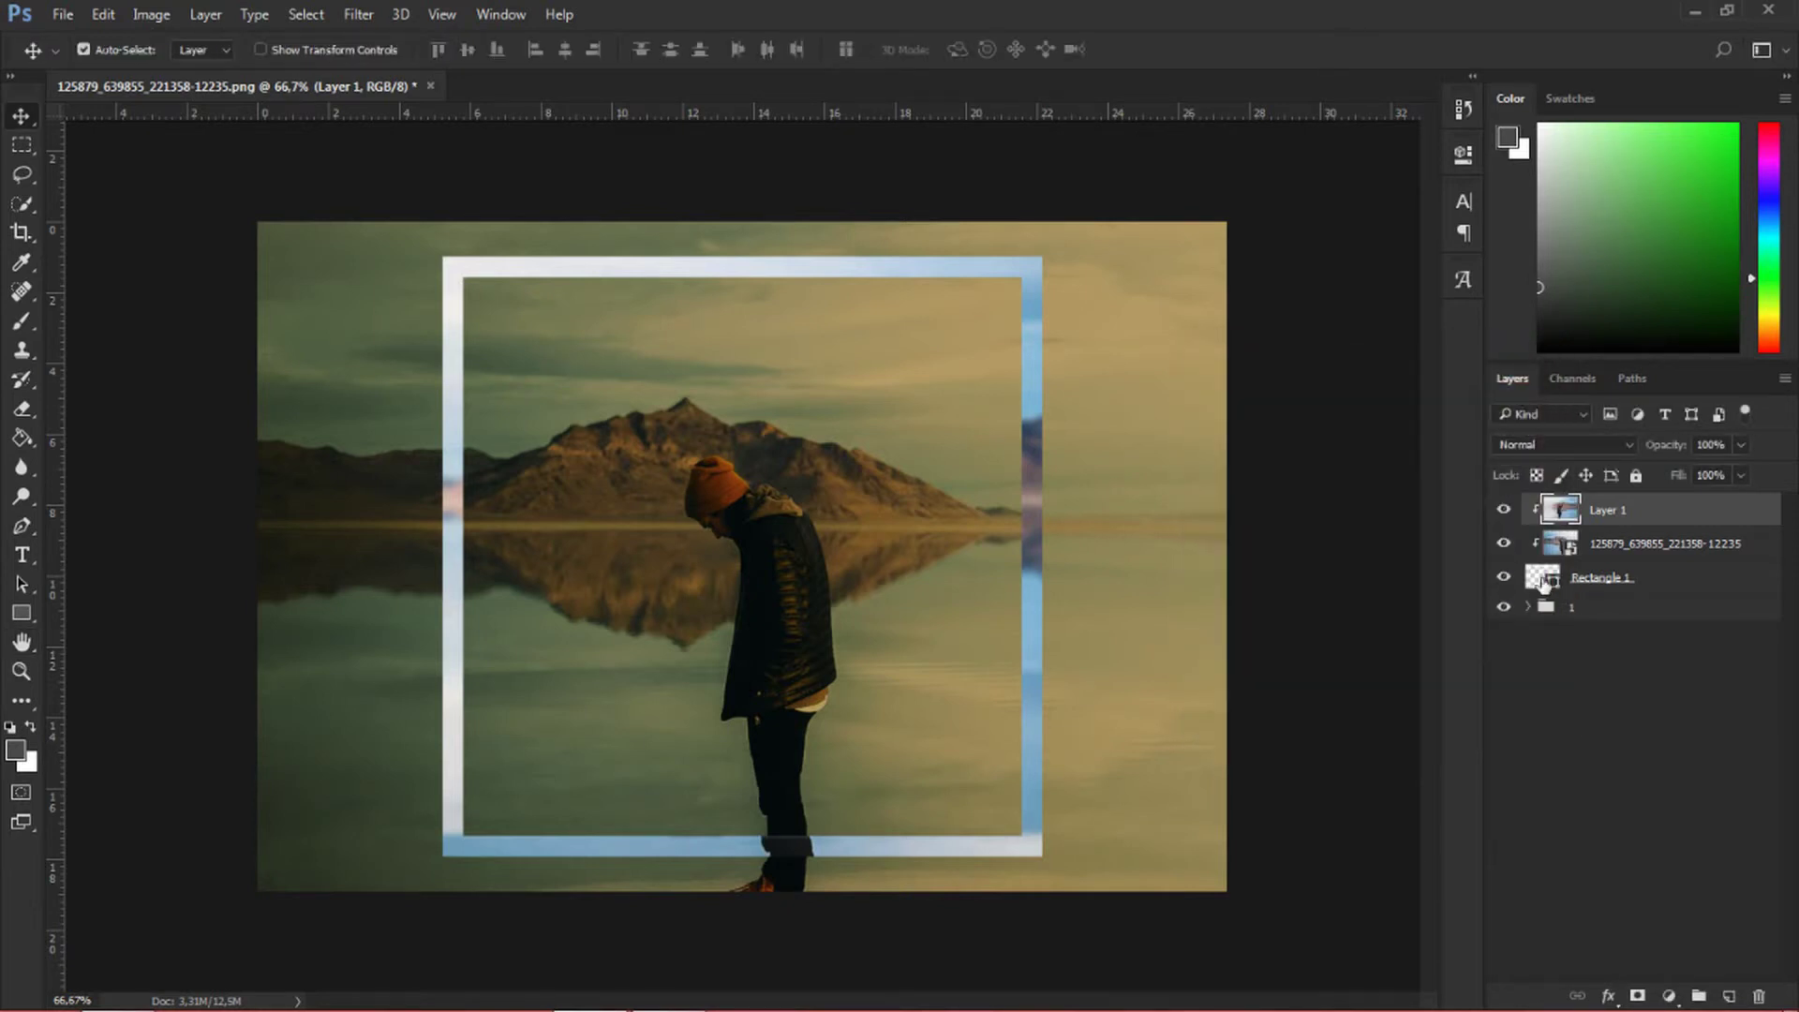
- Convert the photo layer to a smart object and Gaussian-blur it, then select Layer 1, photo and Rectangle 1
{"action": "right_click", "coordinate": [1636, 541]}
{"action": "left_click", "coordinate": [1135, 428]}
{"action": "left_click", "coordinate": [358, 14]}
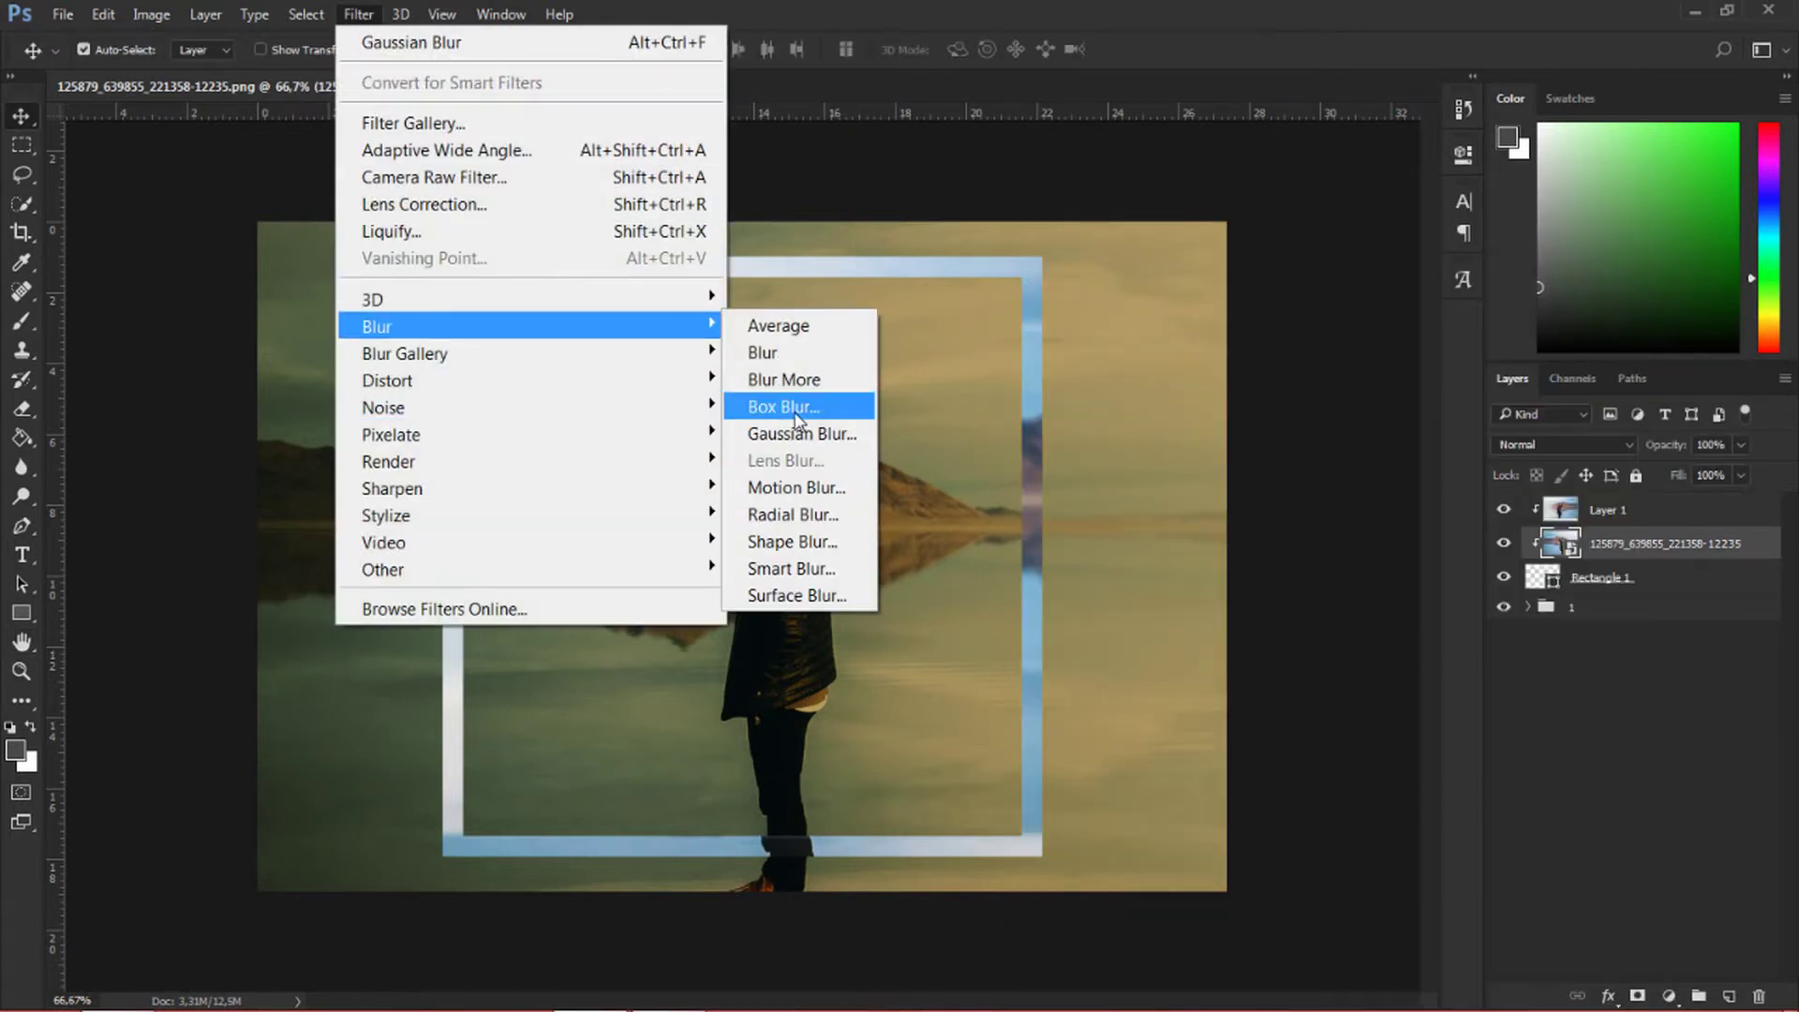
{"action": "left_click", "coordinate": [820, 438]}
{"action": "key", "text": "Return"}
{"action": "left_click", "coordinate": [1661, 511]}
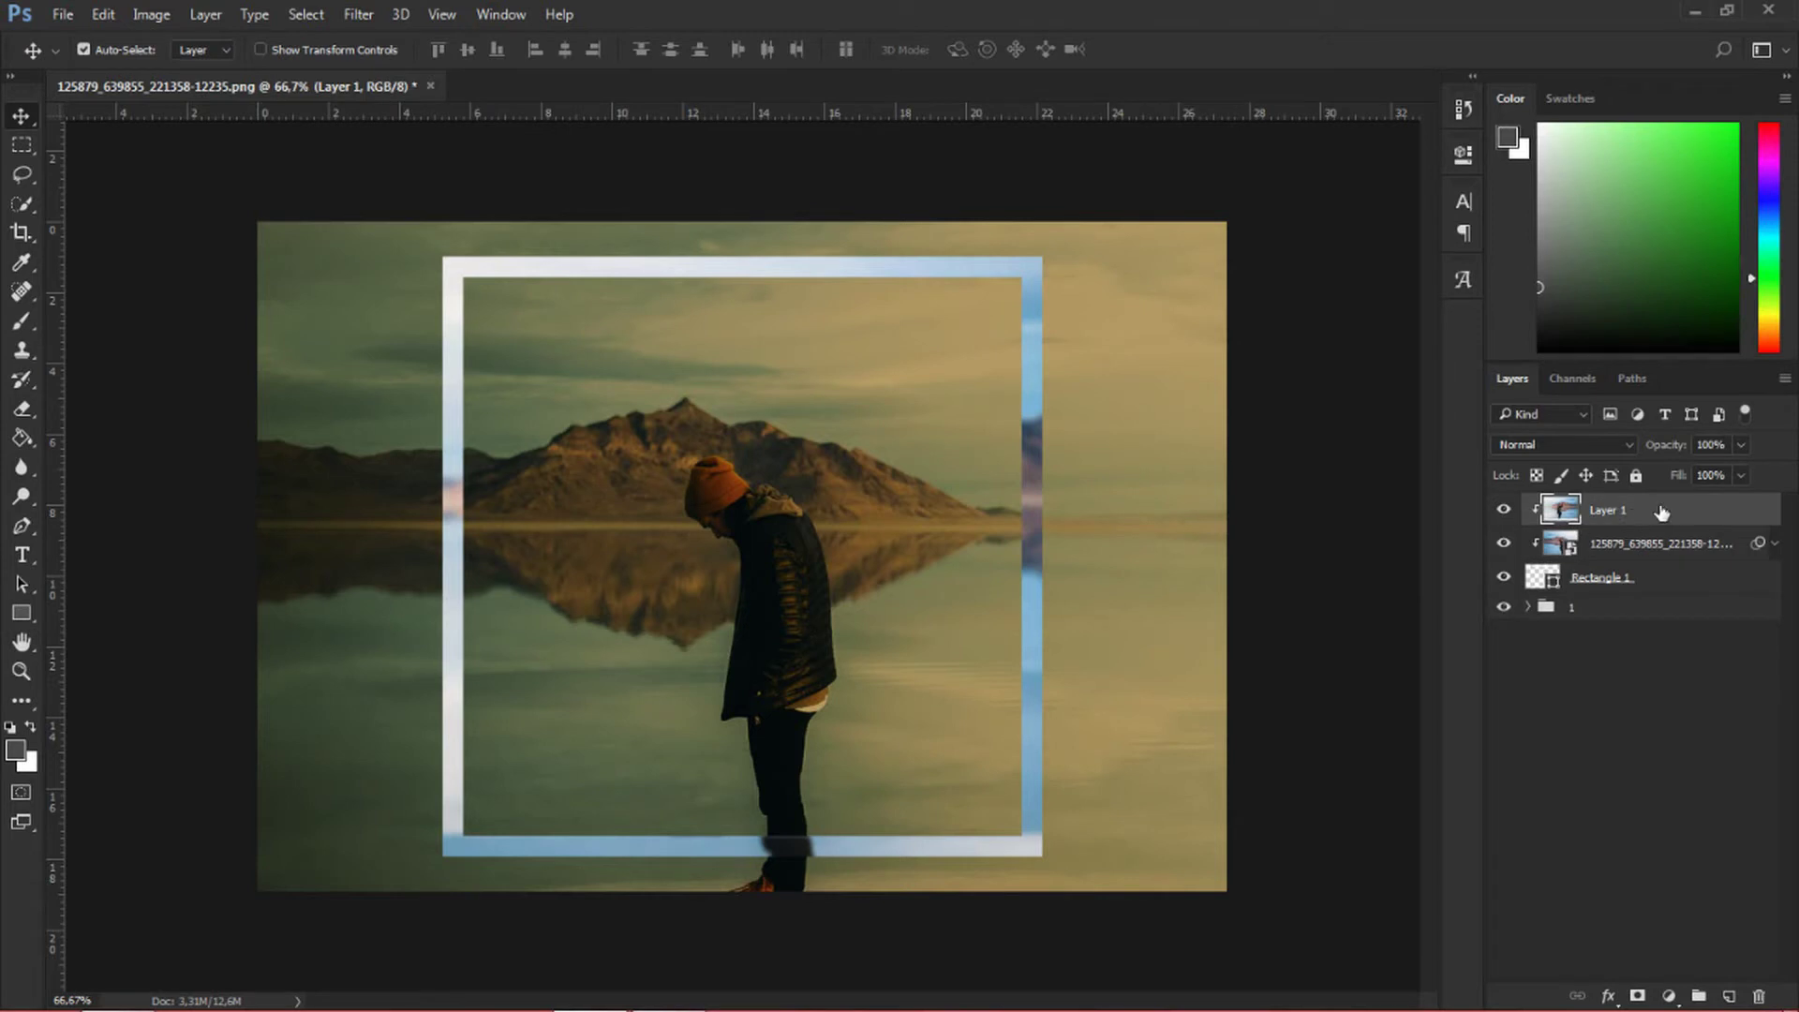
{"action": "left_click", "coordinate": [1678, 541], "text": "ctrl"}
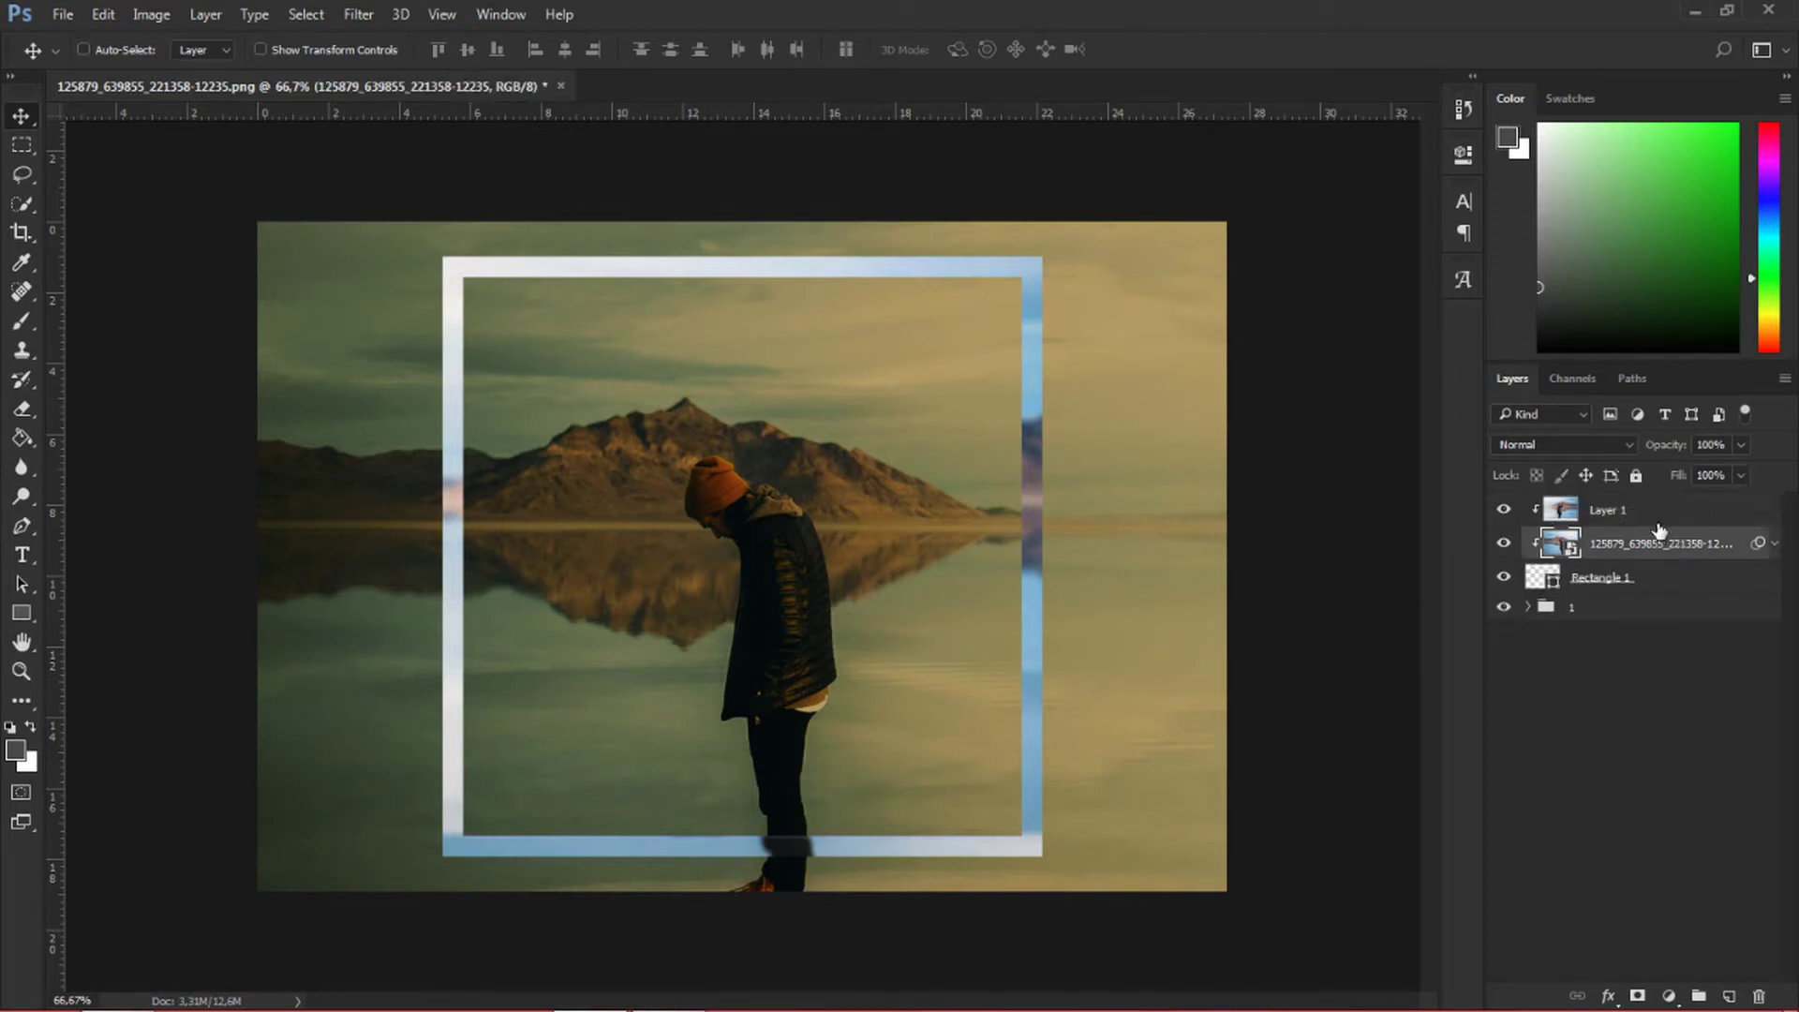
{"action": "left_click", "coordinate": [1656, 579], "text": "ctrl"}
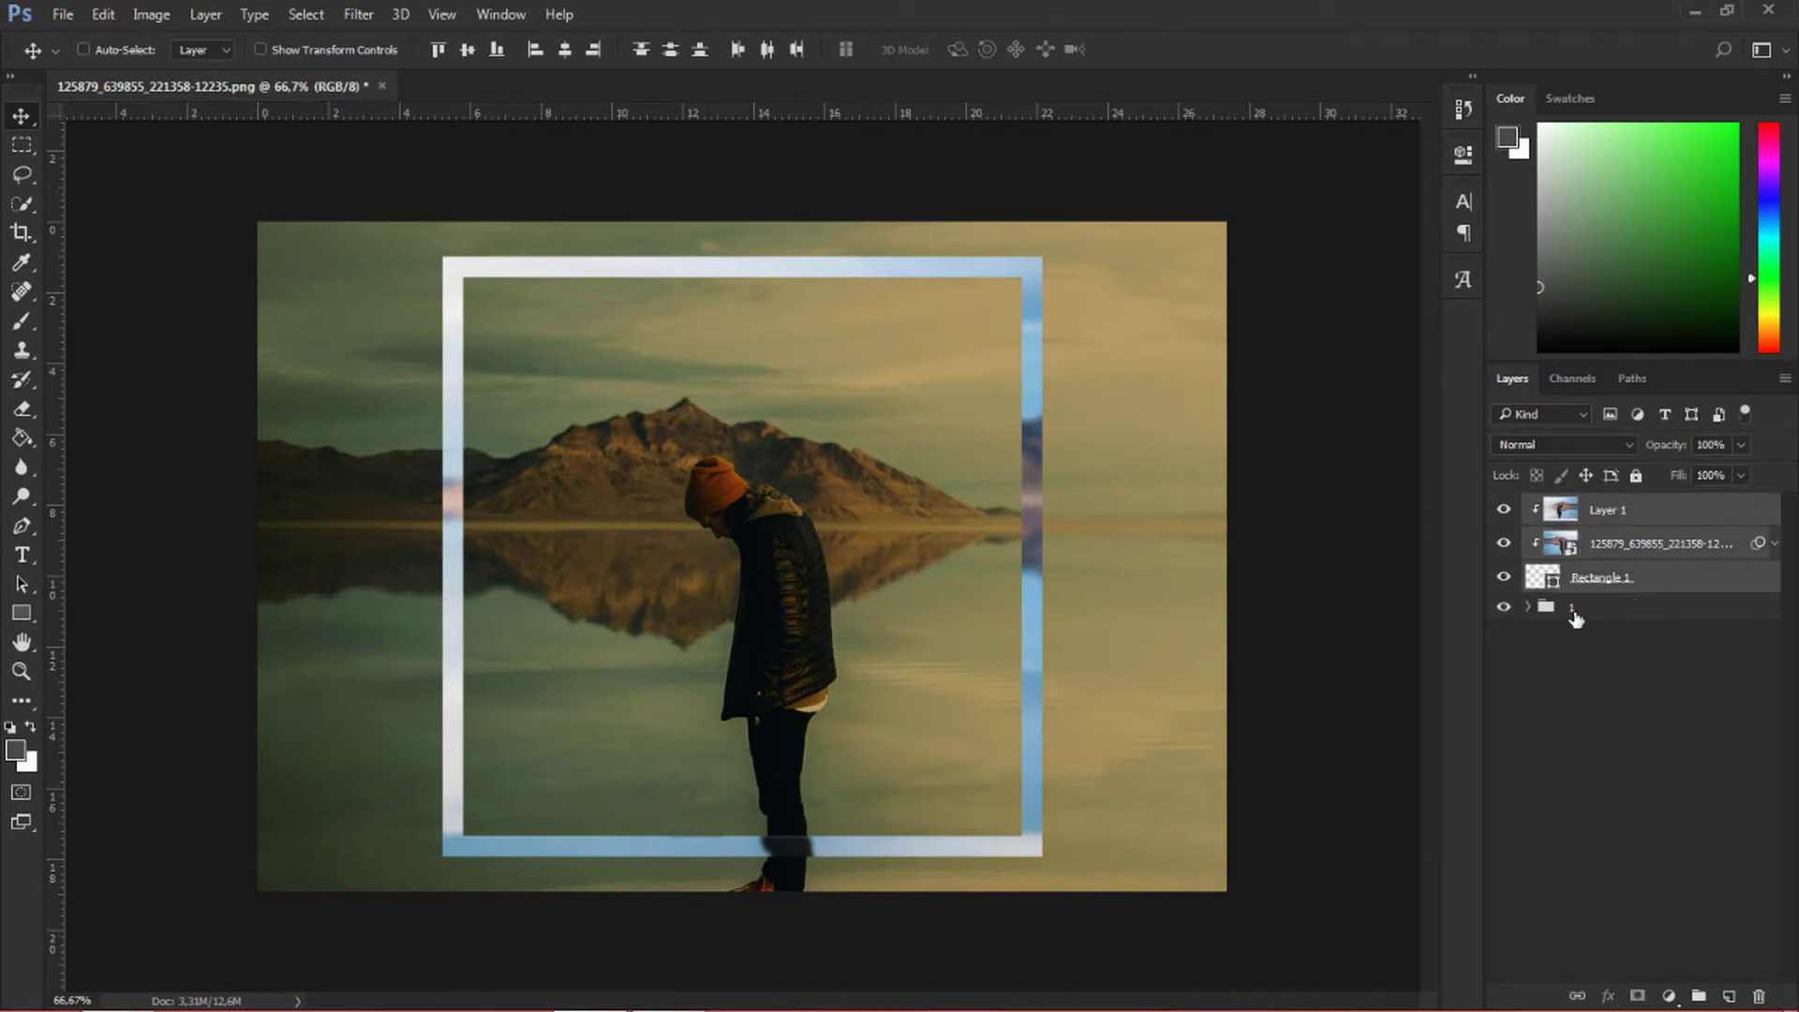
- Group the three selected layers into Group 1 and enable a Stroke effect on it
{"action": "key", "text": "ctrl+g"}
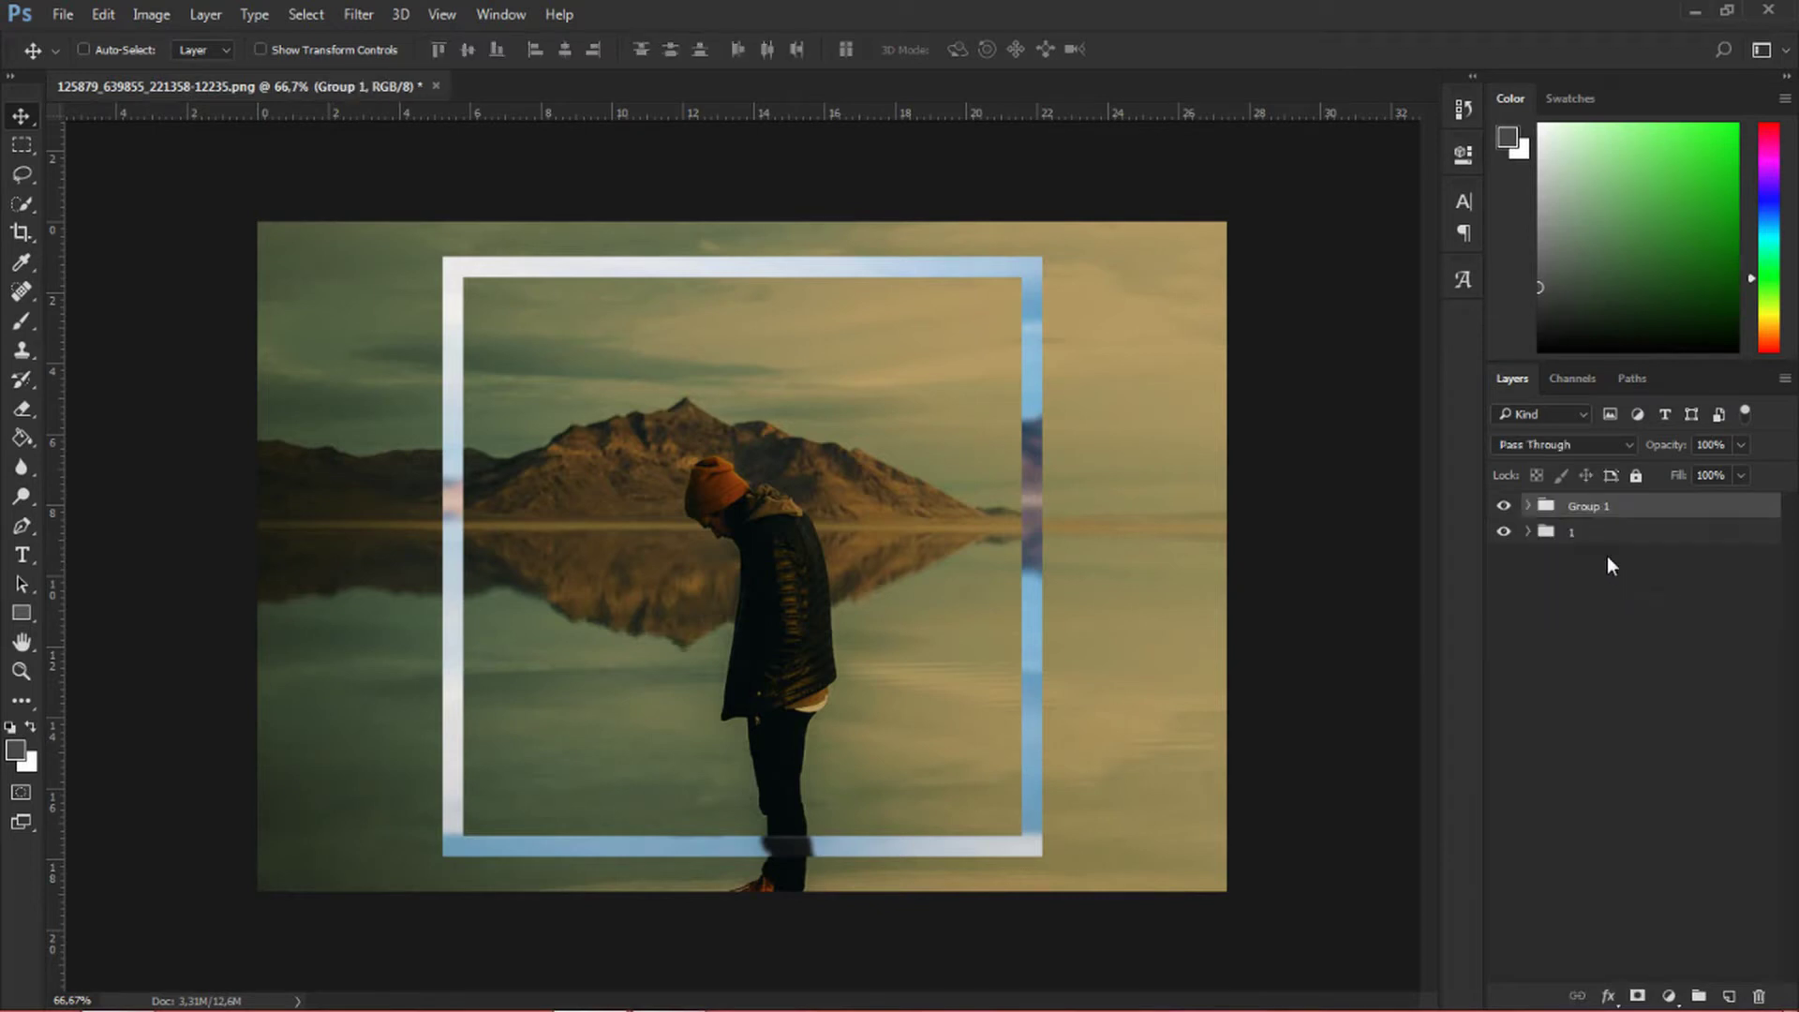
{"action": "left_click", "coordinate": [1529, 506]}
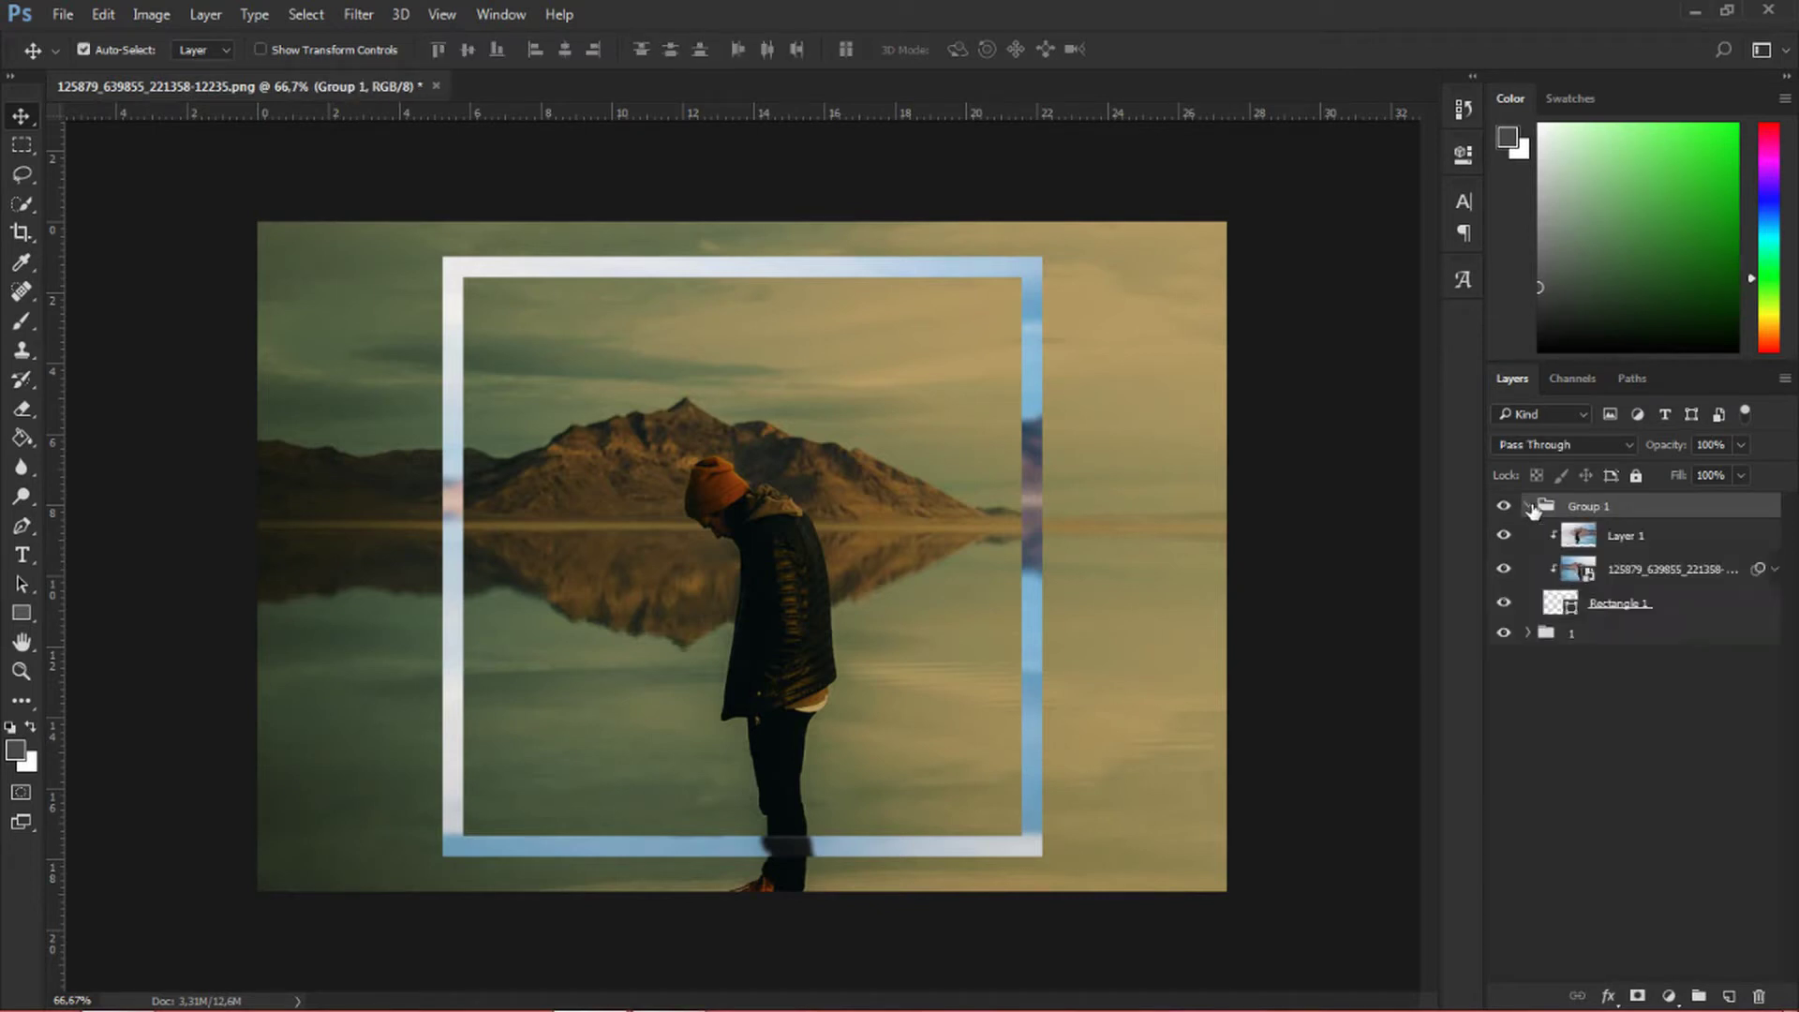
{"action": "right_click", "coordinate": [1593, 506]}
{"action": "left_click", "coordinate": [1333, 186]}
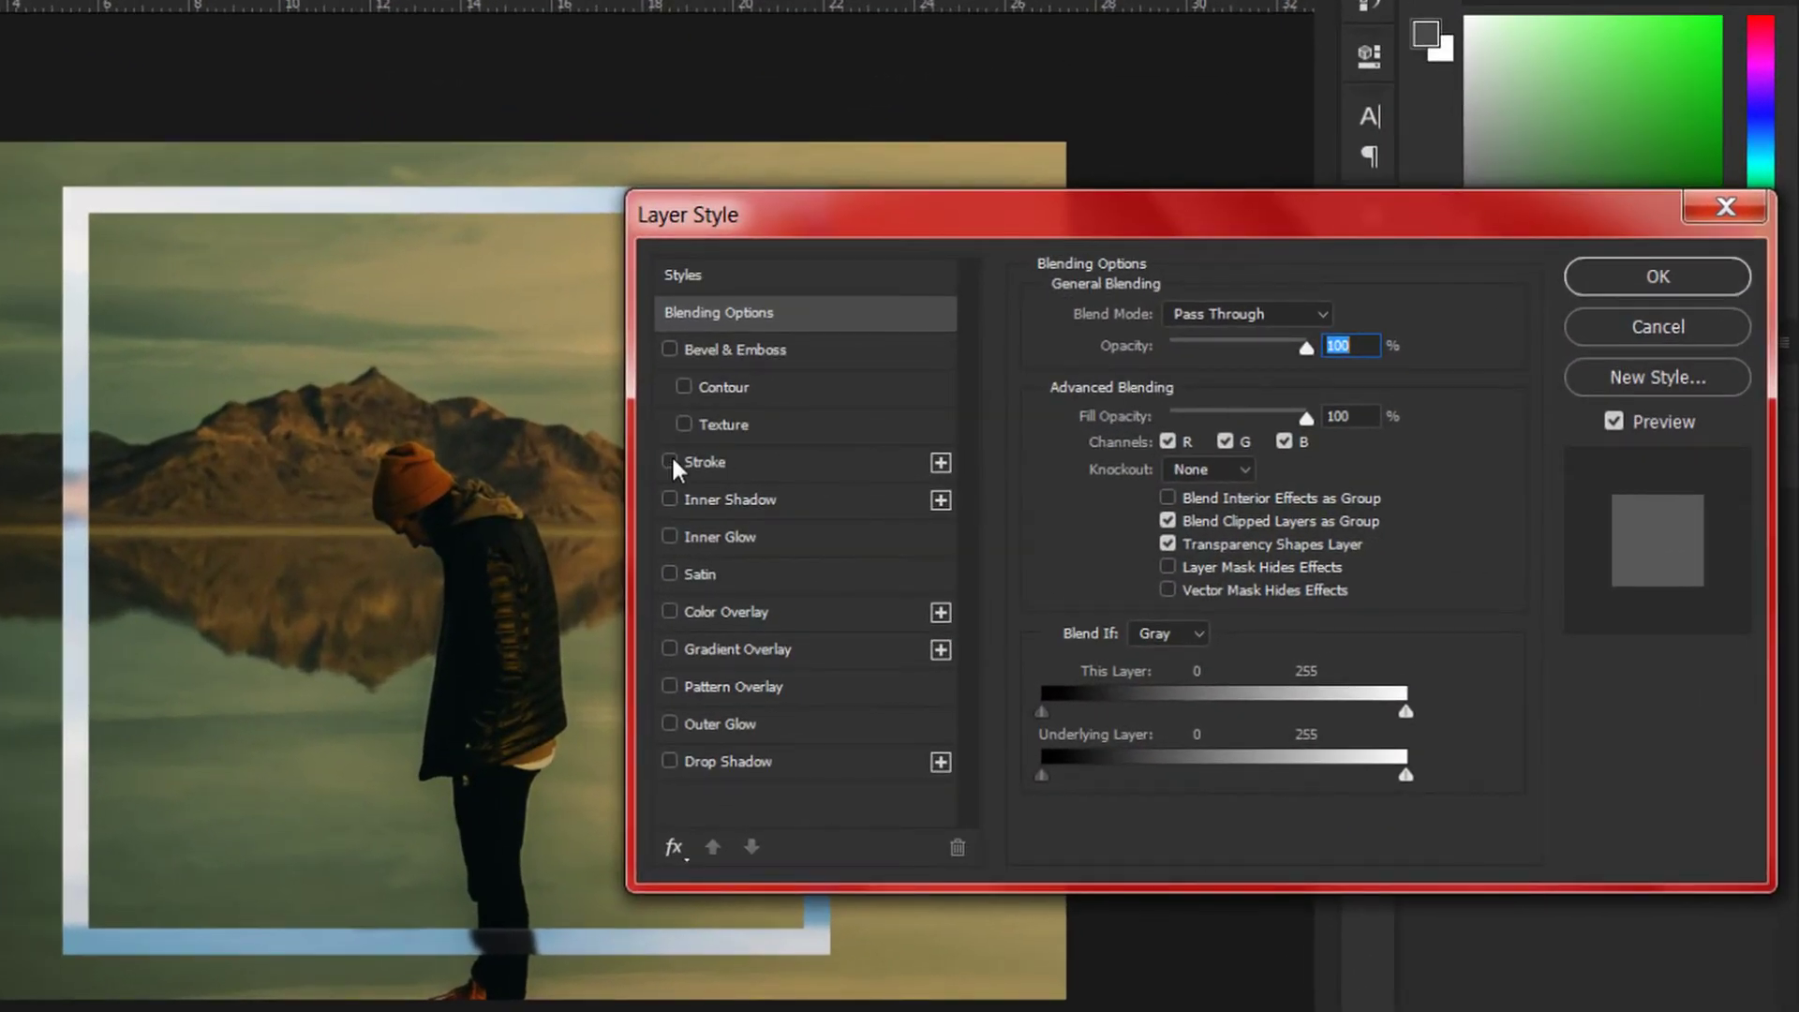
{"action": "left_click", "coordinate": [670, 461]}
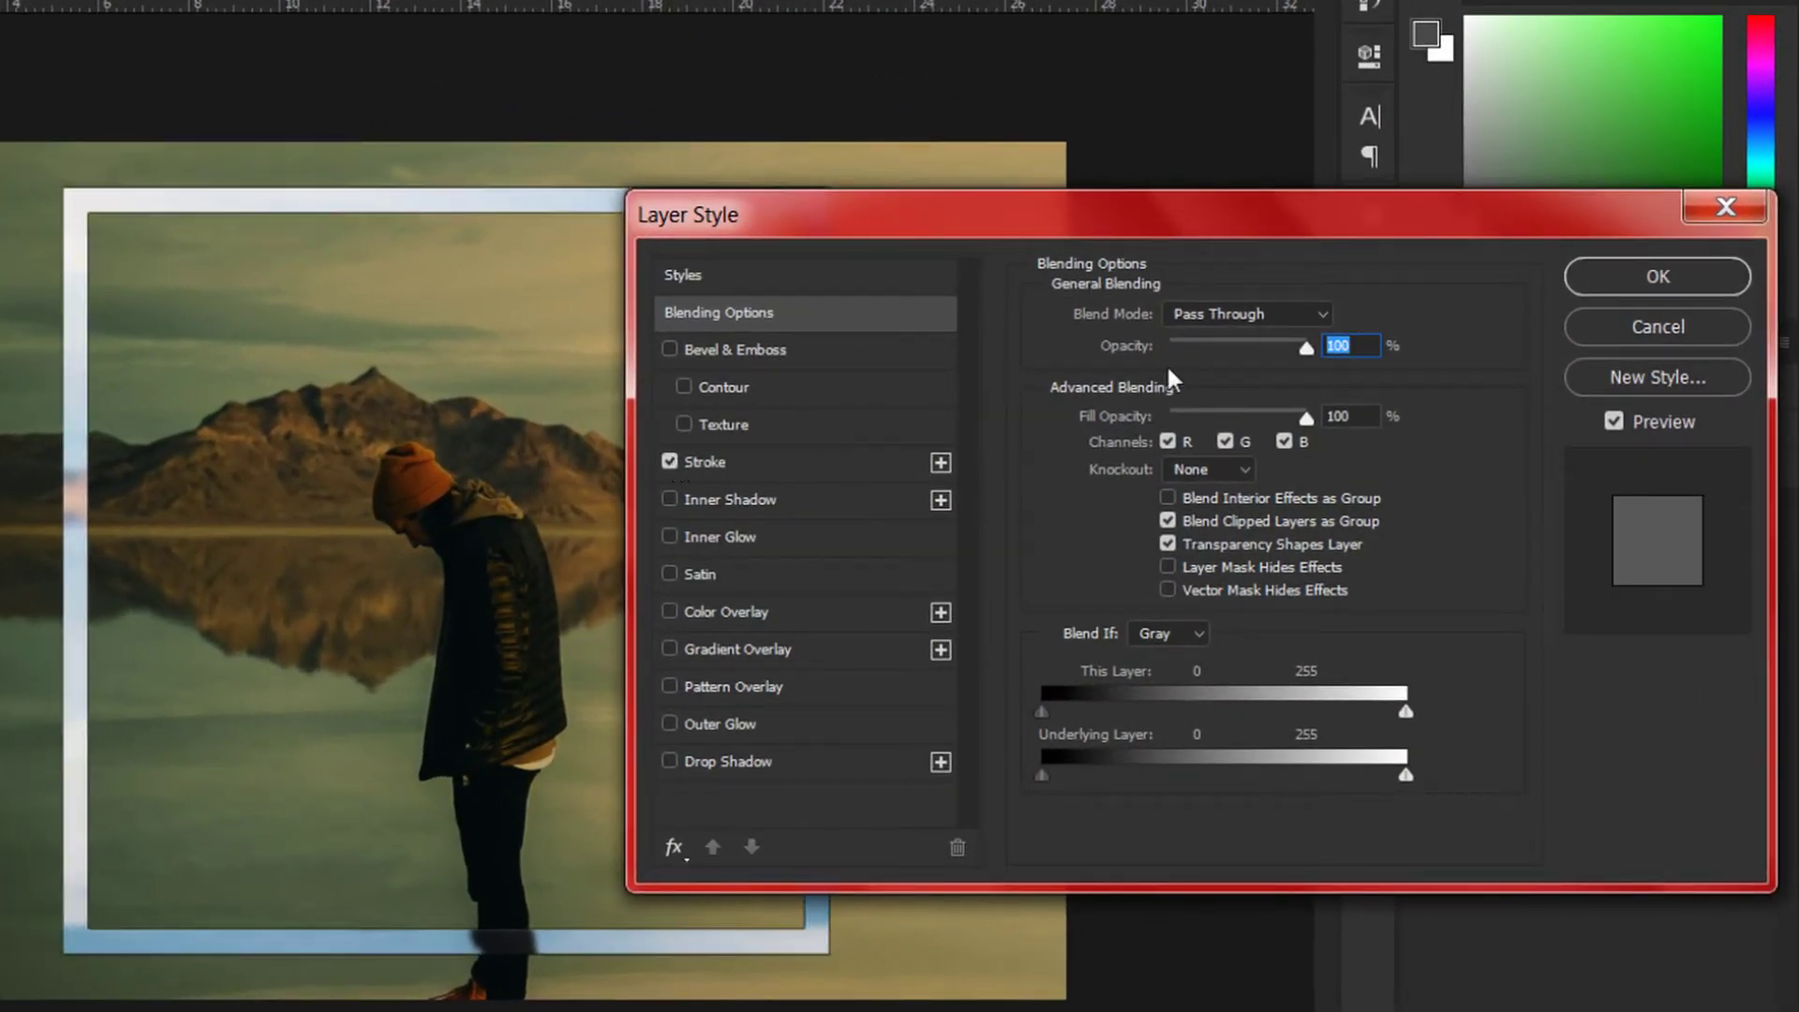
- Set the group's stroke colour to white ffffff and apply the layer style
{"action": "left_click", "coordinate": [722, 464]}
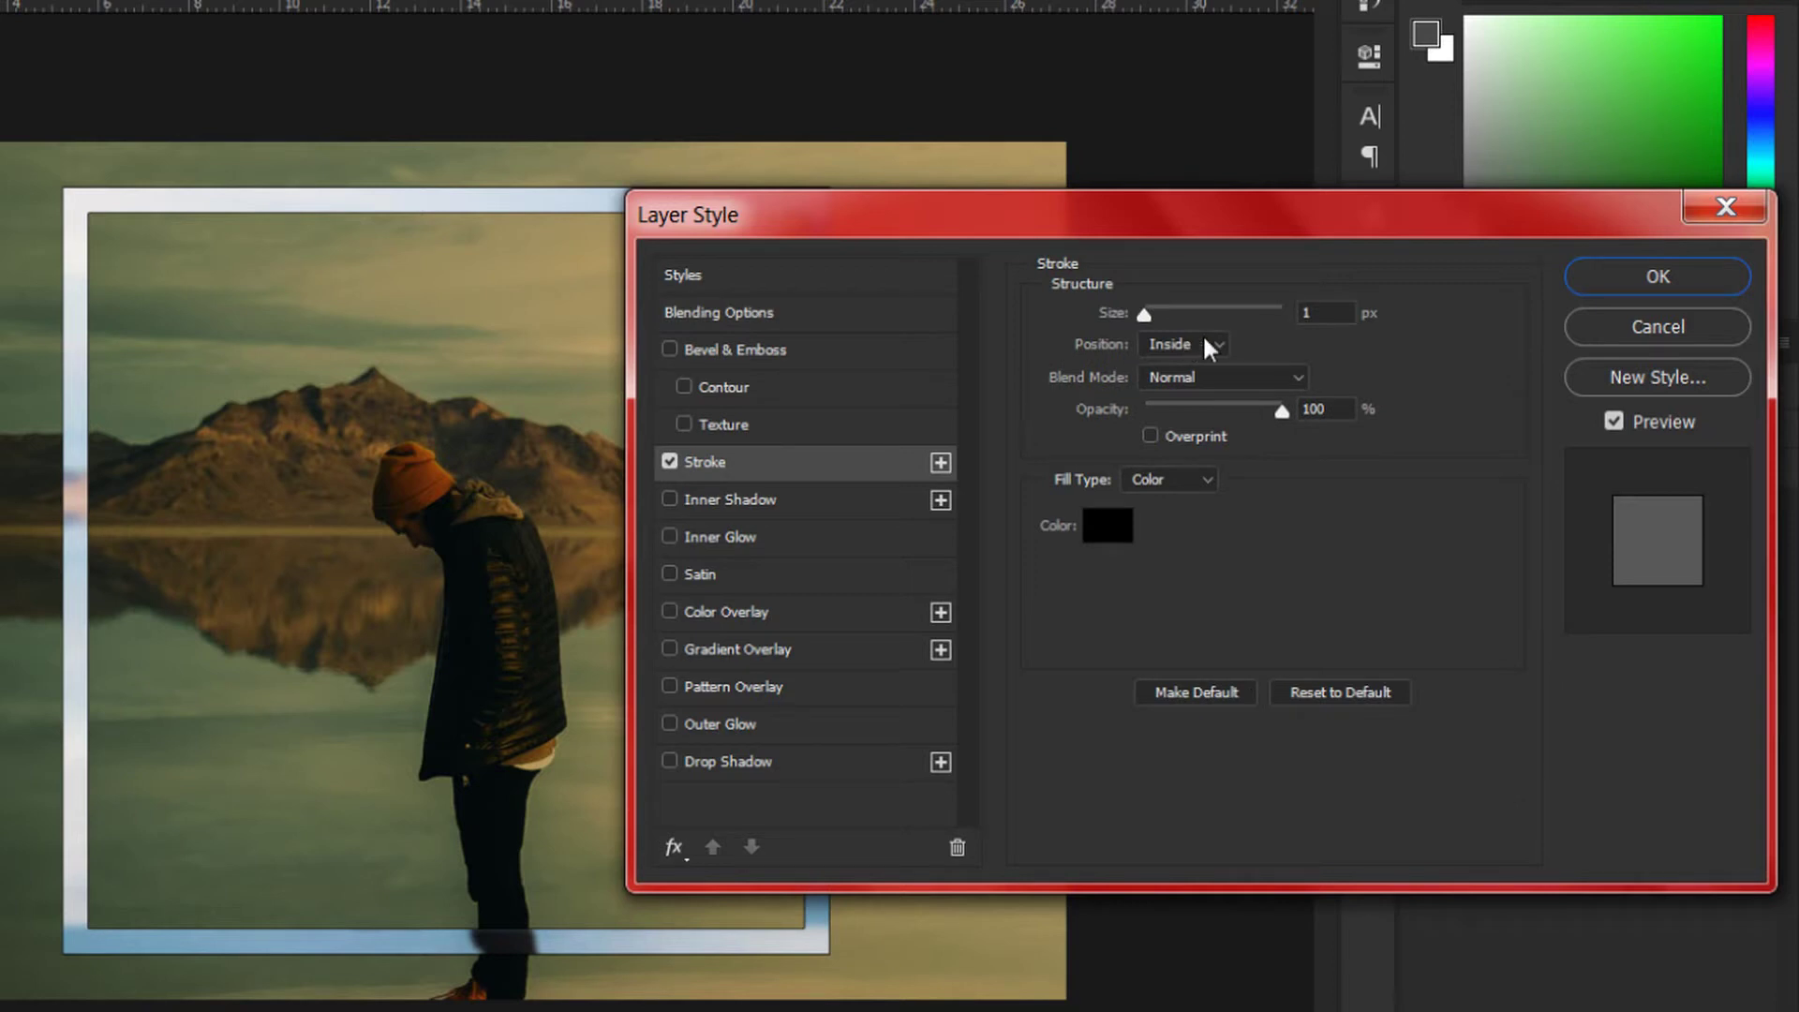
{"action": "left_click", "coordinate": [1092, 523]}
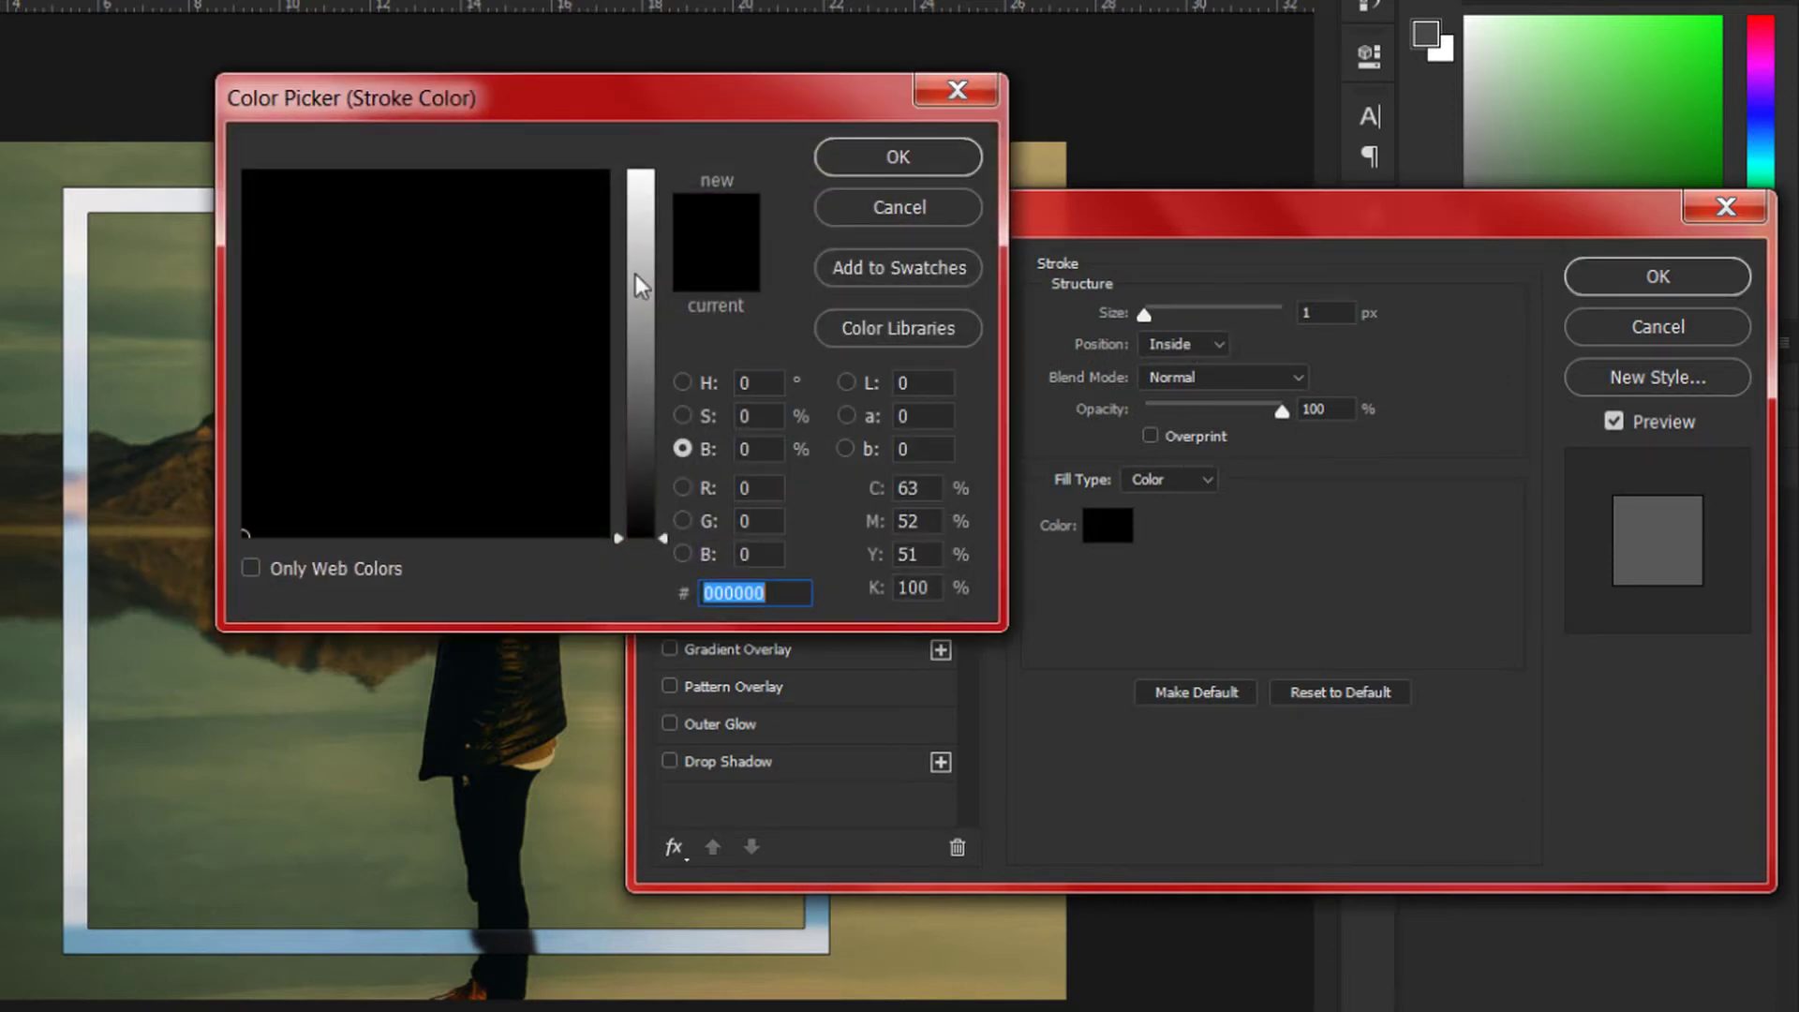
{"action": "type", "text": "ffffff"}
{"action": "left_click", "coordinate": [683, 384]}
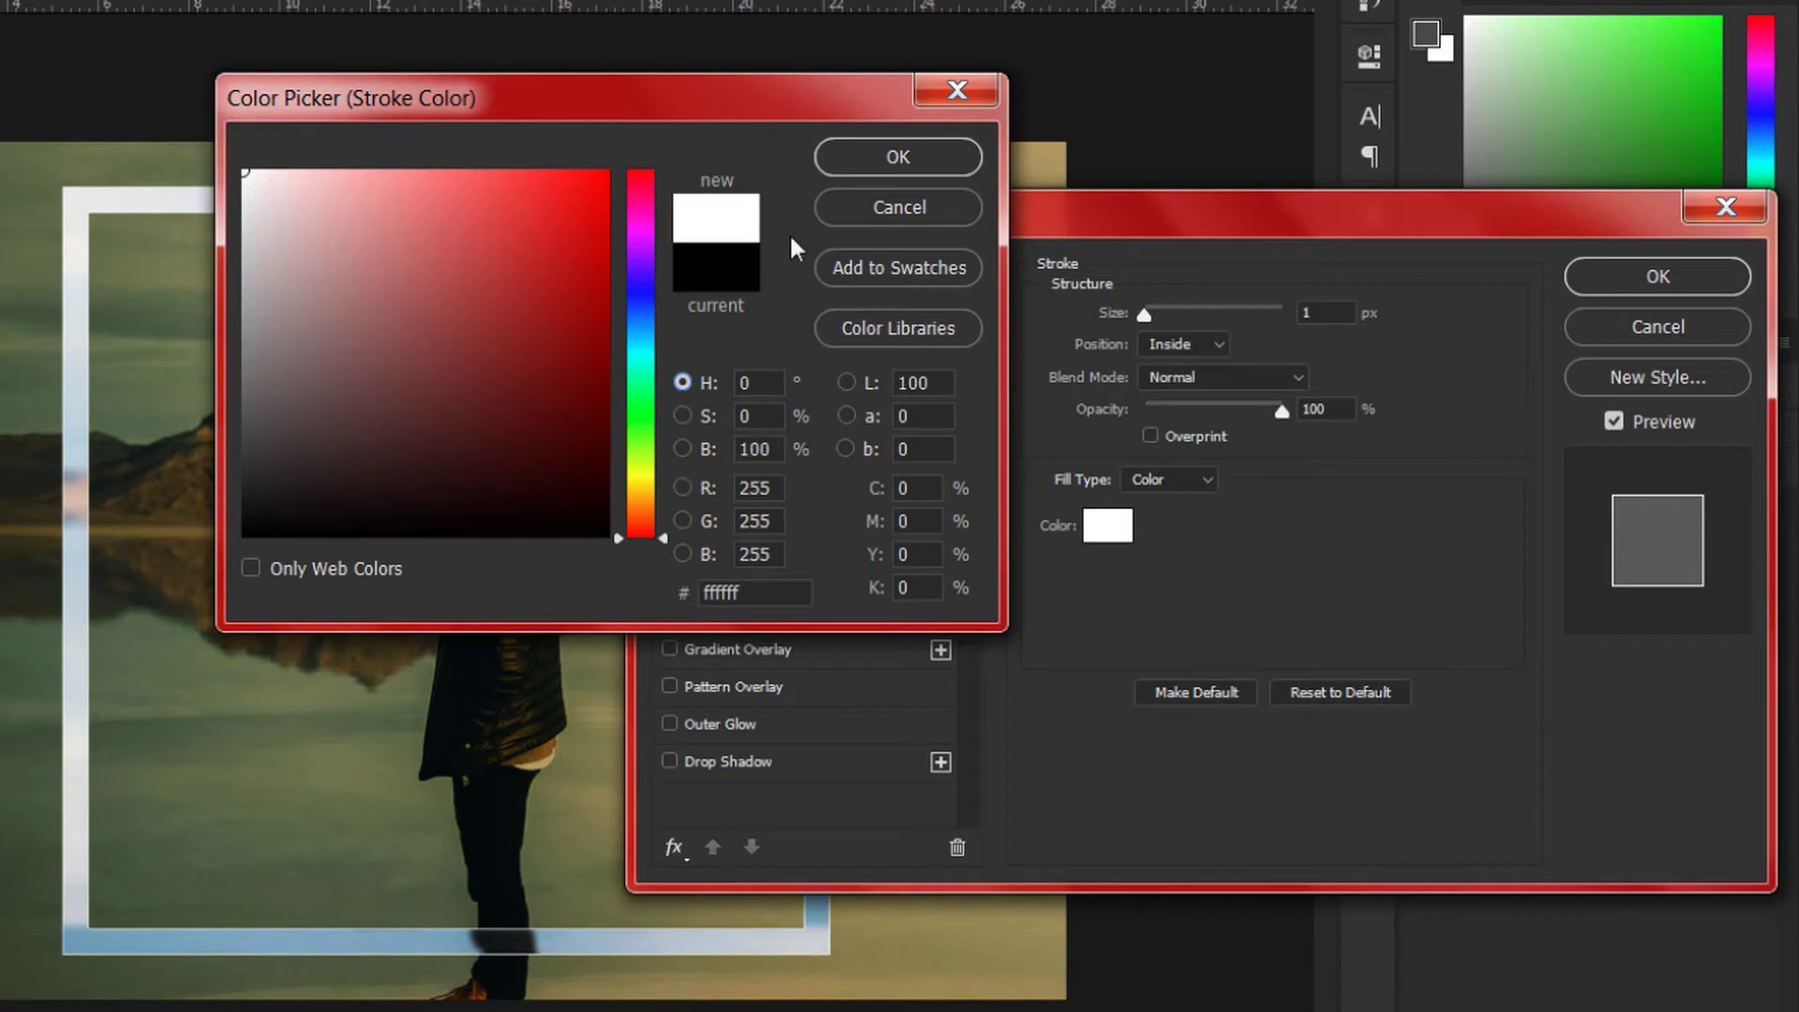
{"action": "left_click", "coordinate": [875, 166]}
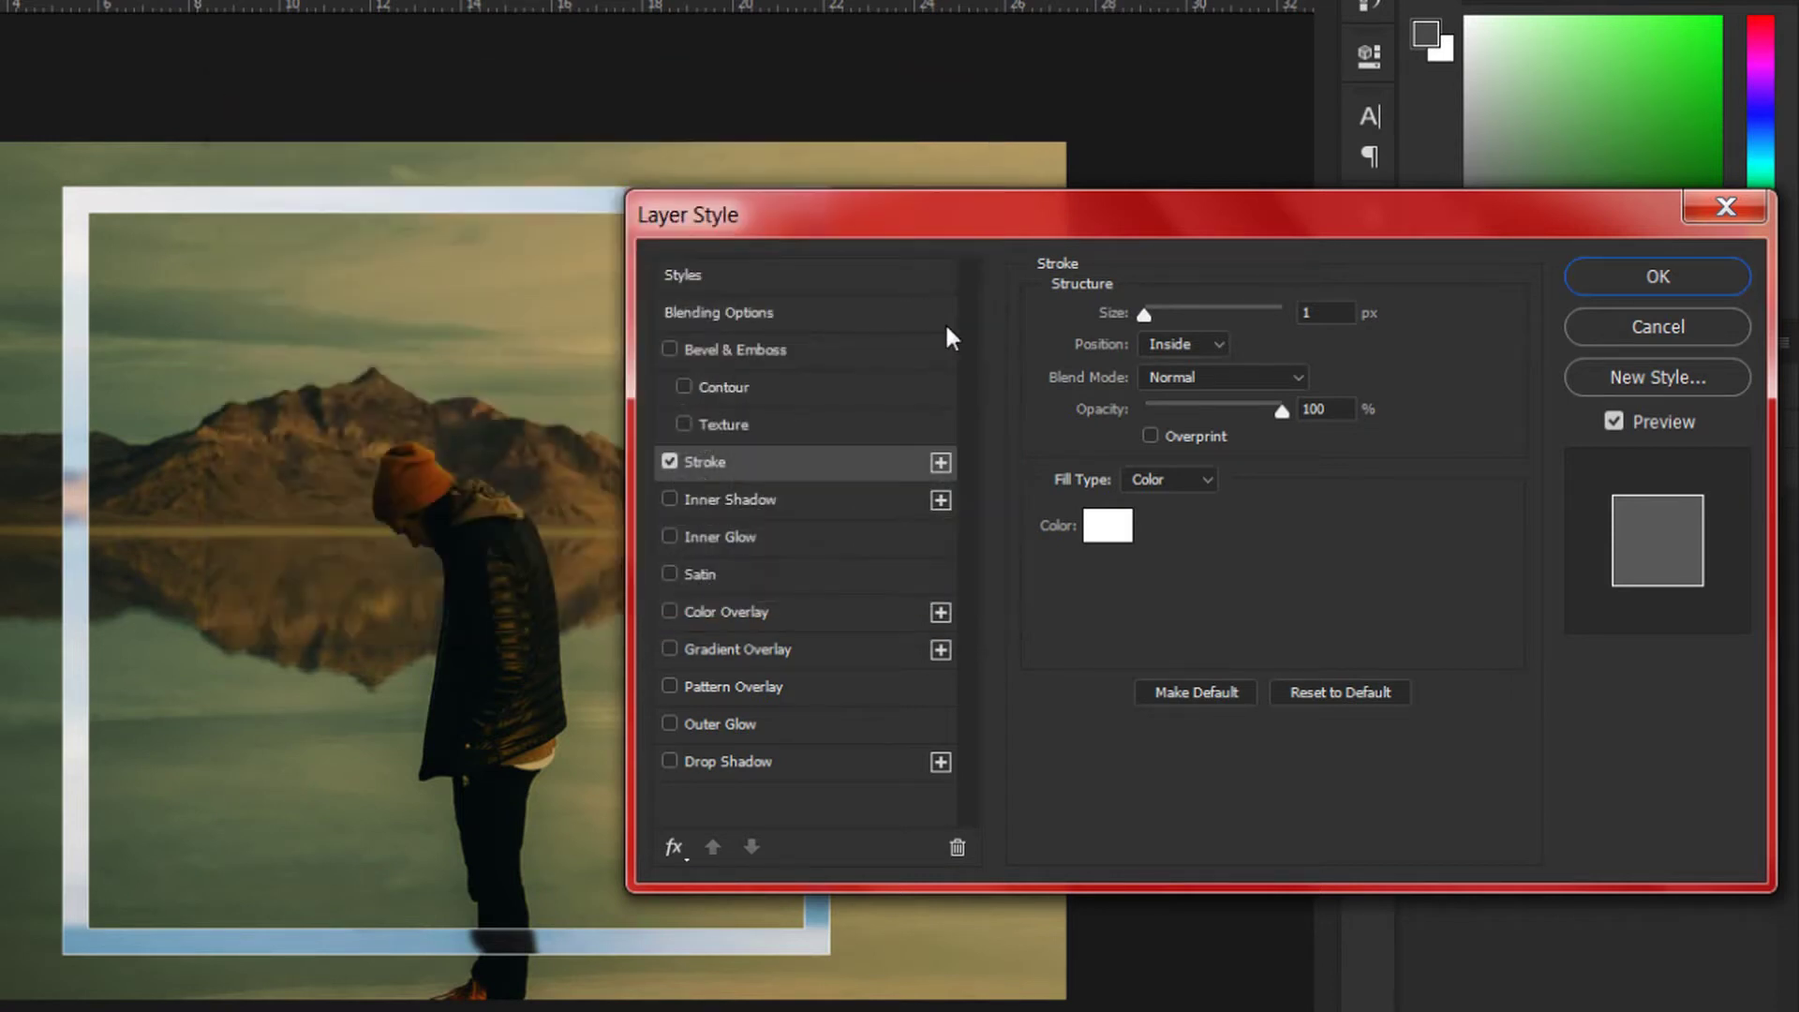
{"action": "left_click", "coordinate": [1349, 309]}
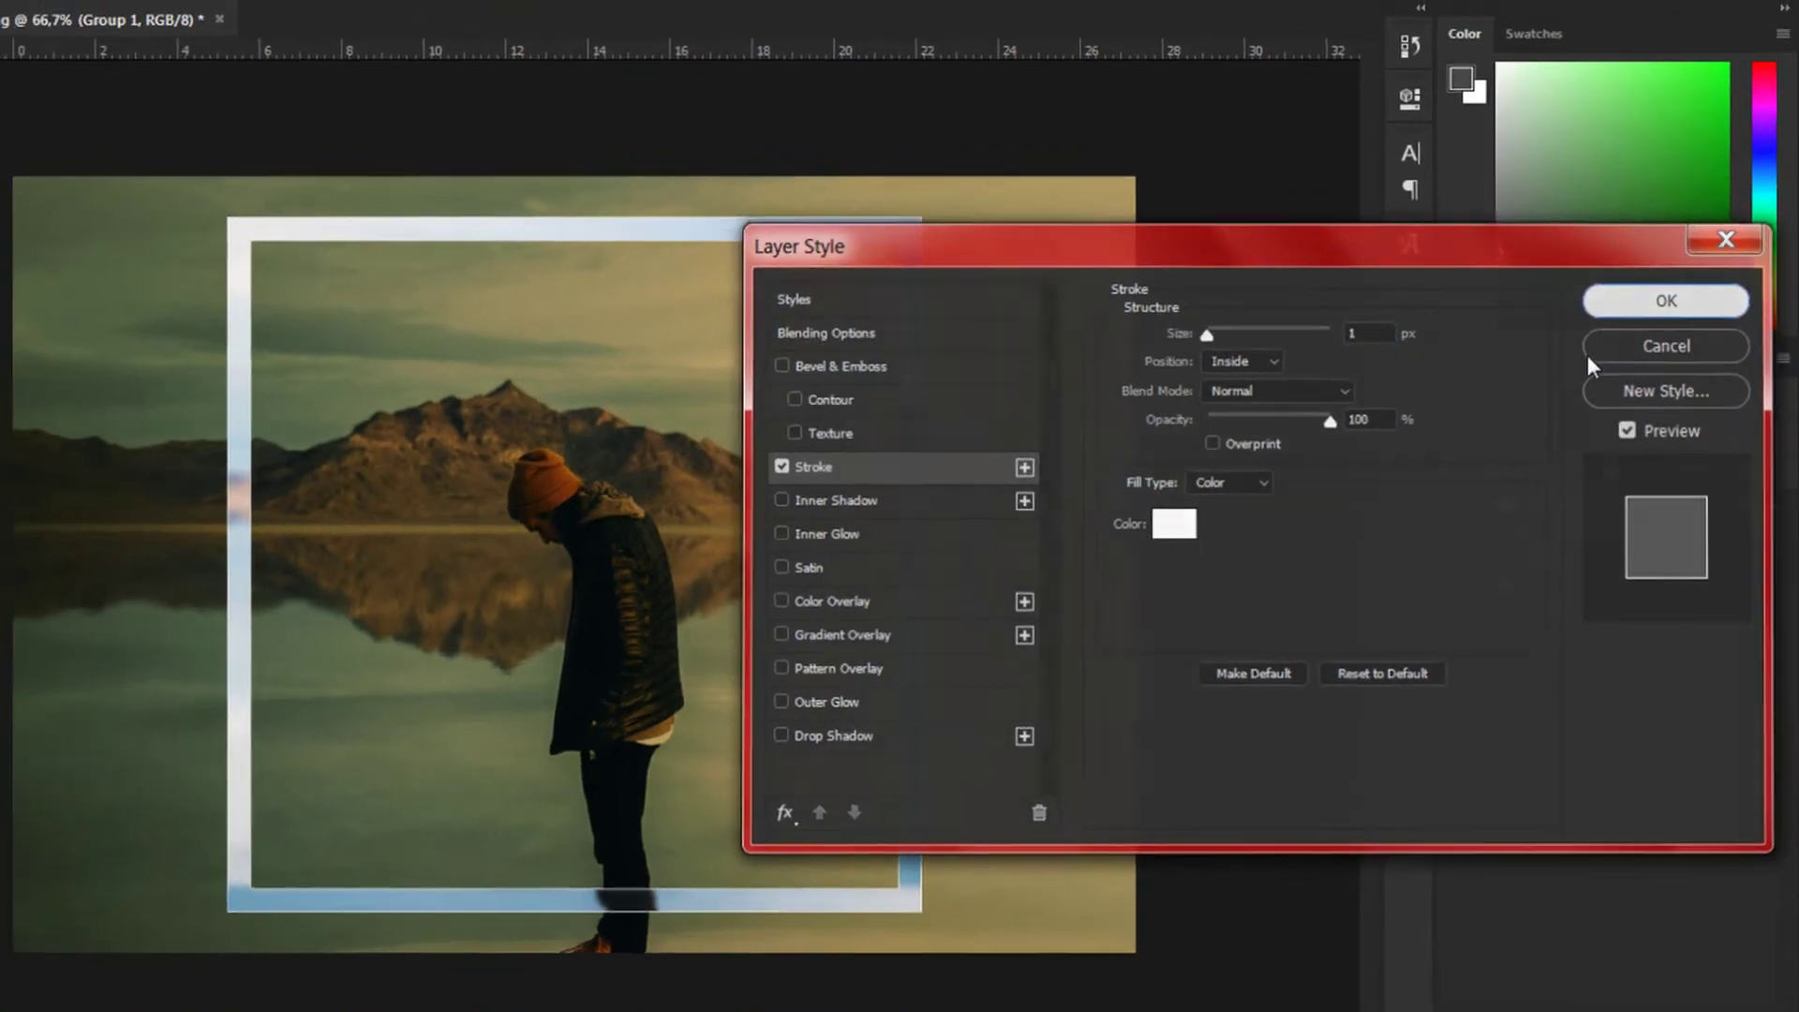
{"action": "left_click", "coordinate": [1677, 279]}
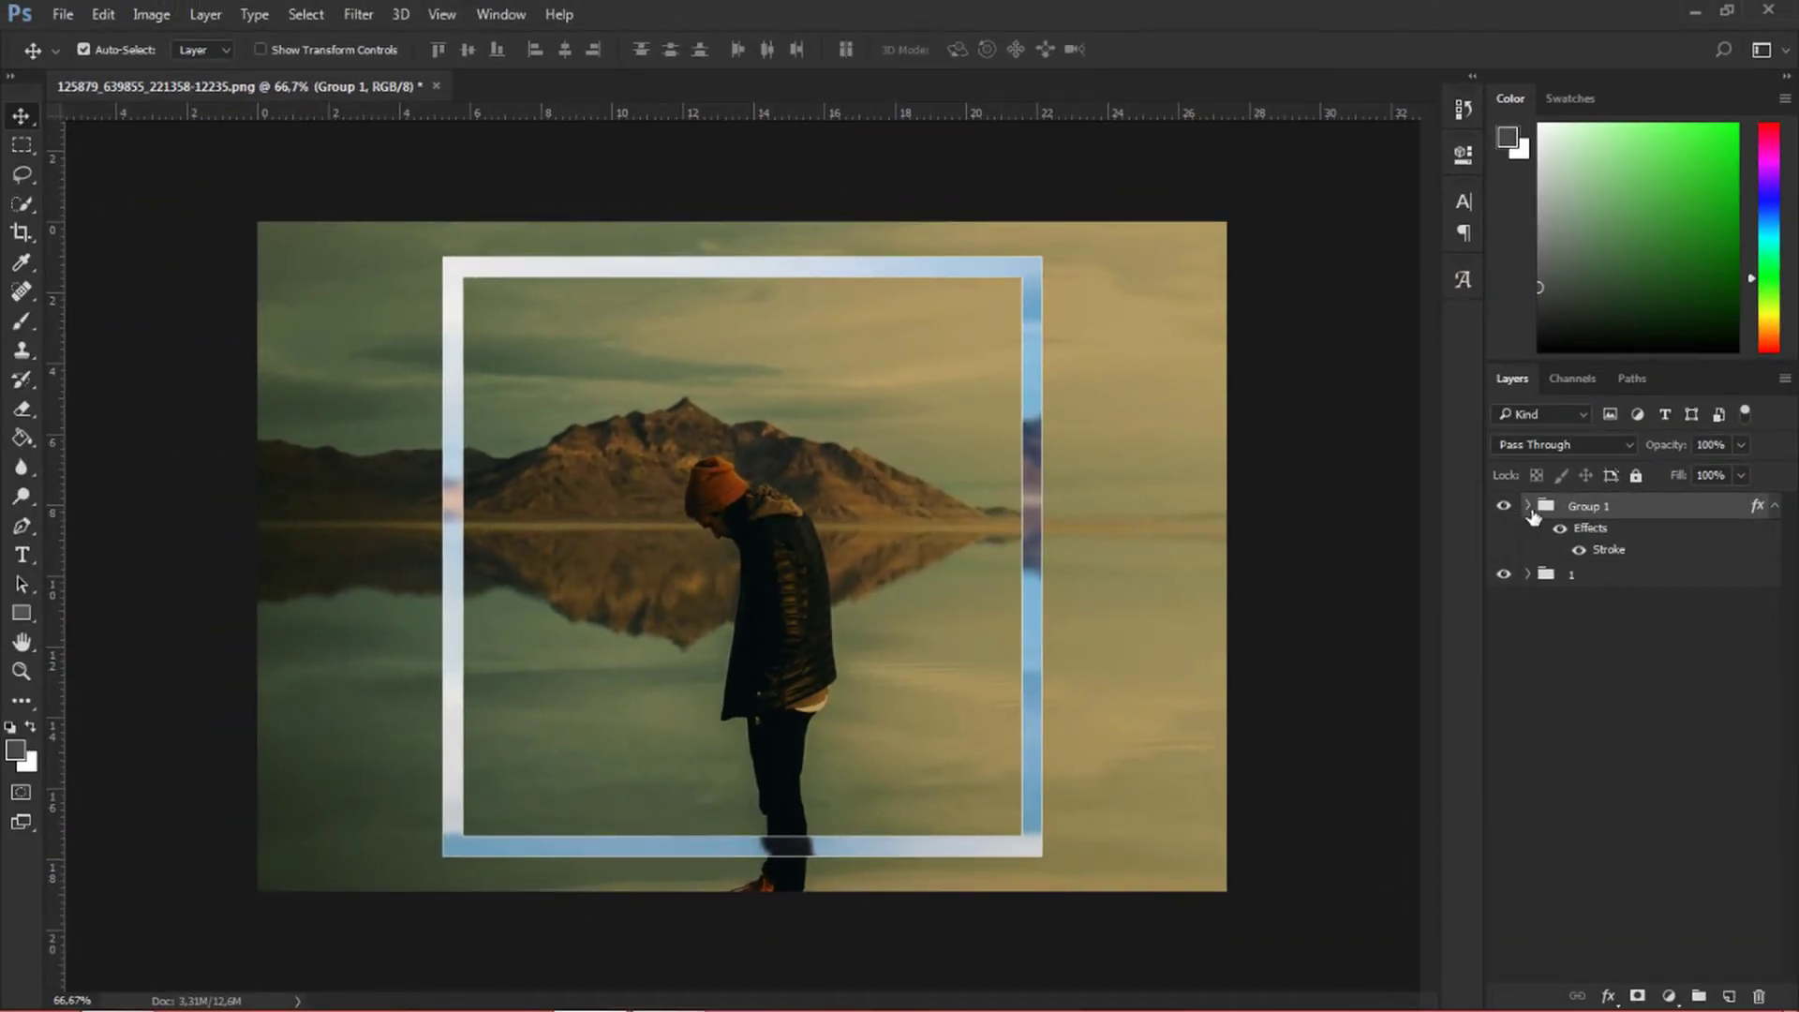
- Add a Curves adjustment above Layer 1 in Group 1, lowering the highlights to output 212
{"action": "left_click", "coordinate": [1528, 506]}
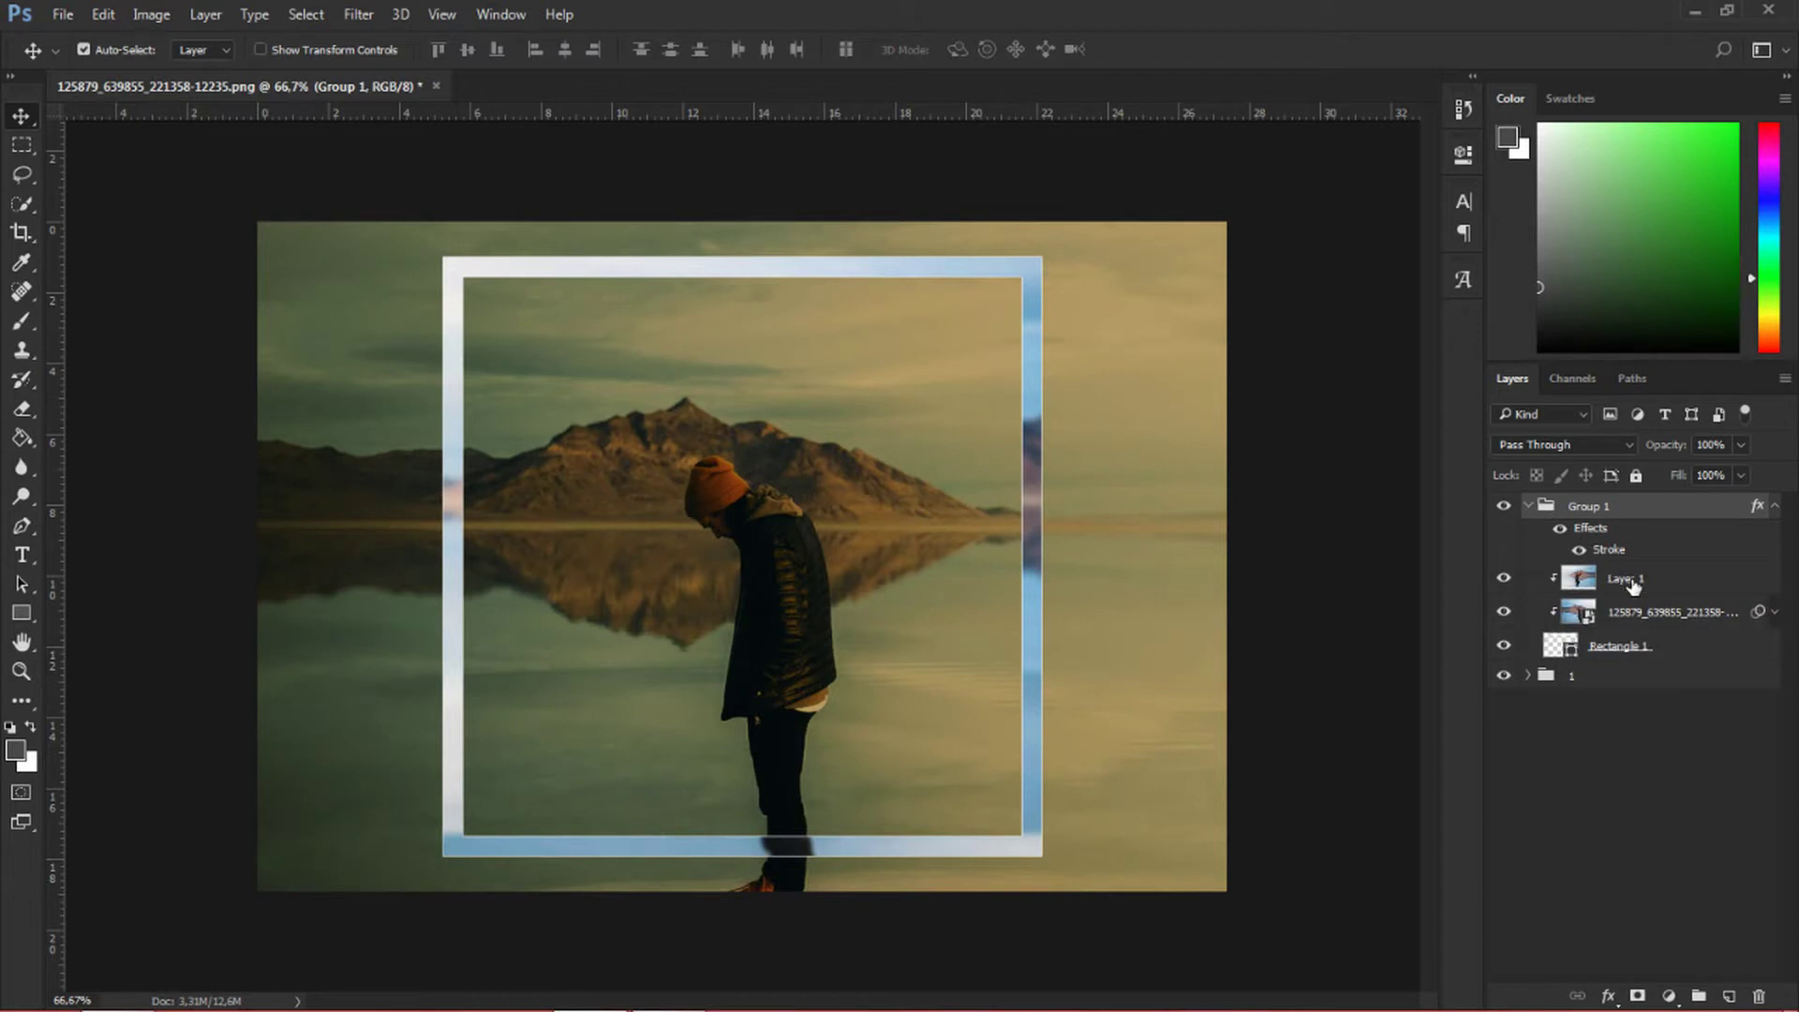
{"action": "left_click", "coordinate": [1633, 586]}
{"action": "left_click", "coordinate": [1668, 996]}
{"action": "left_click", "coordinate": [1587, 607]}
{"action": "left_click_drag", "start_coordinate": [1401, 271], "coordinate": [1401, 342]}
{"action": "key", "text": "Delete"}
- Add a Photo Filter adjustment set to Blue at 19% density
{"action": "left_click", "coordinate": [1668, 997]}
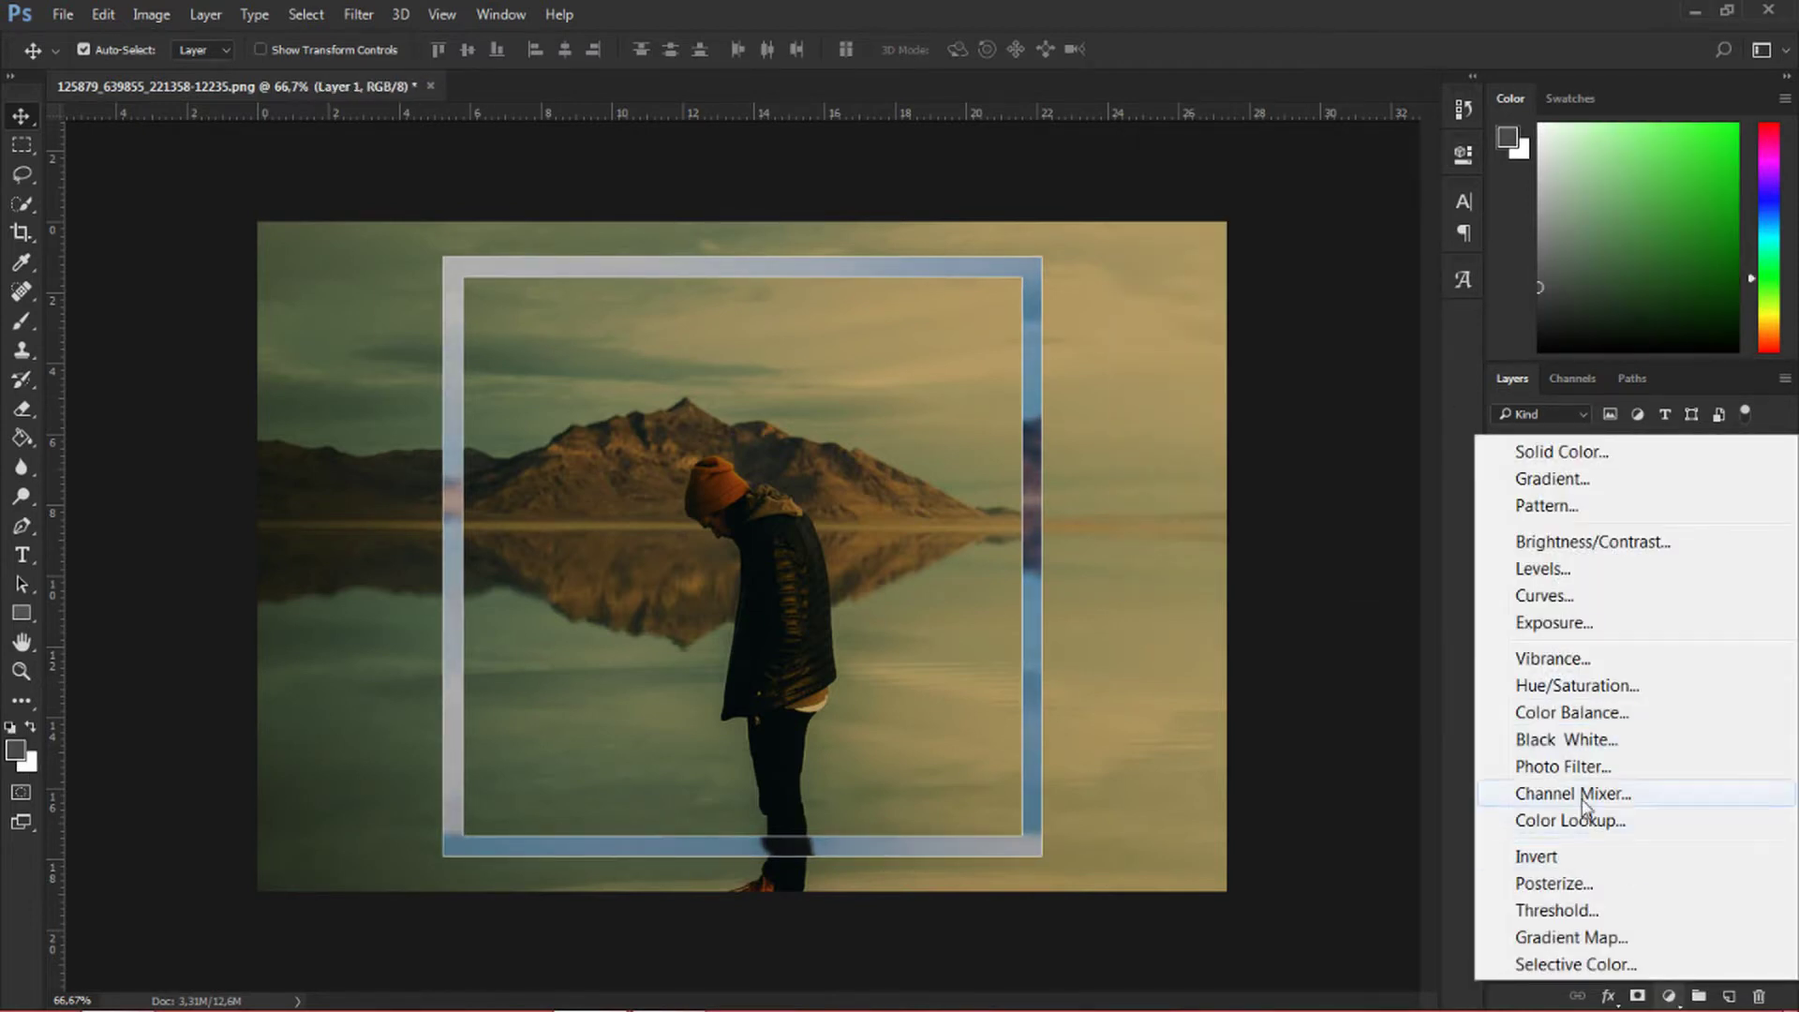
{"action": "left_click", "coordinate": [1563, 767]}
{"action": "left_click", "coordinate": [1298, 219]}
{"action": "scroll", "coordinate": [1293, 375], "scroll_direction": "up", "scroll_amount": 3}
{"action": "left_click", "coordinate": [1218, 419]}
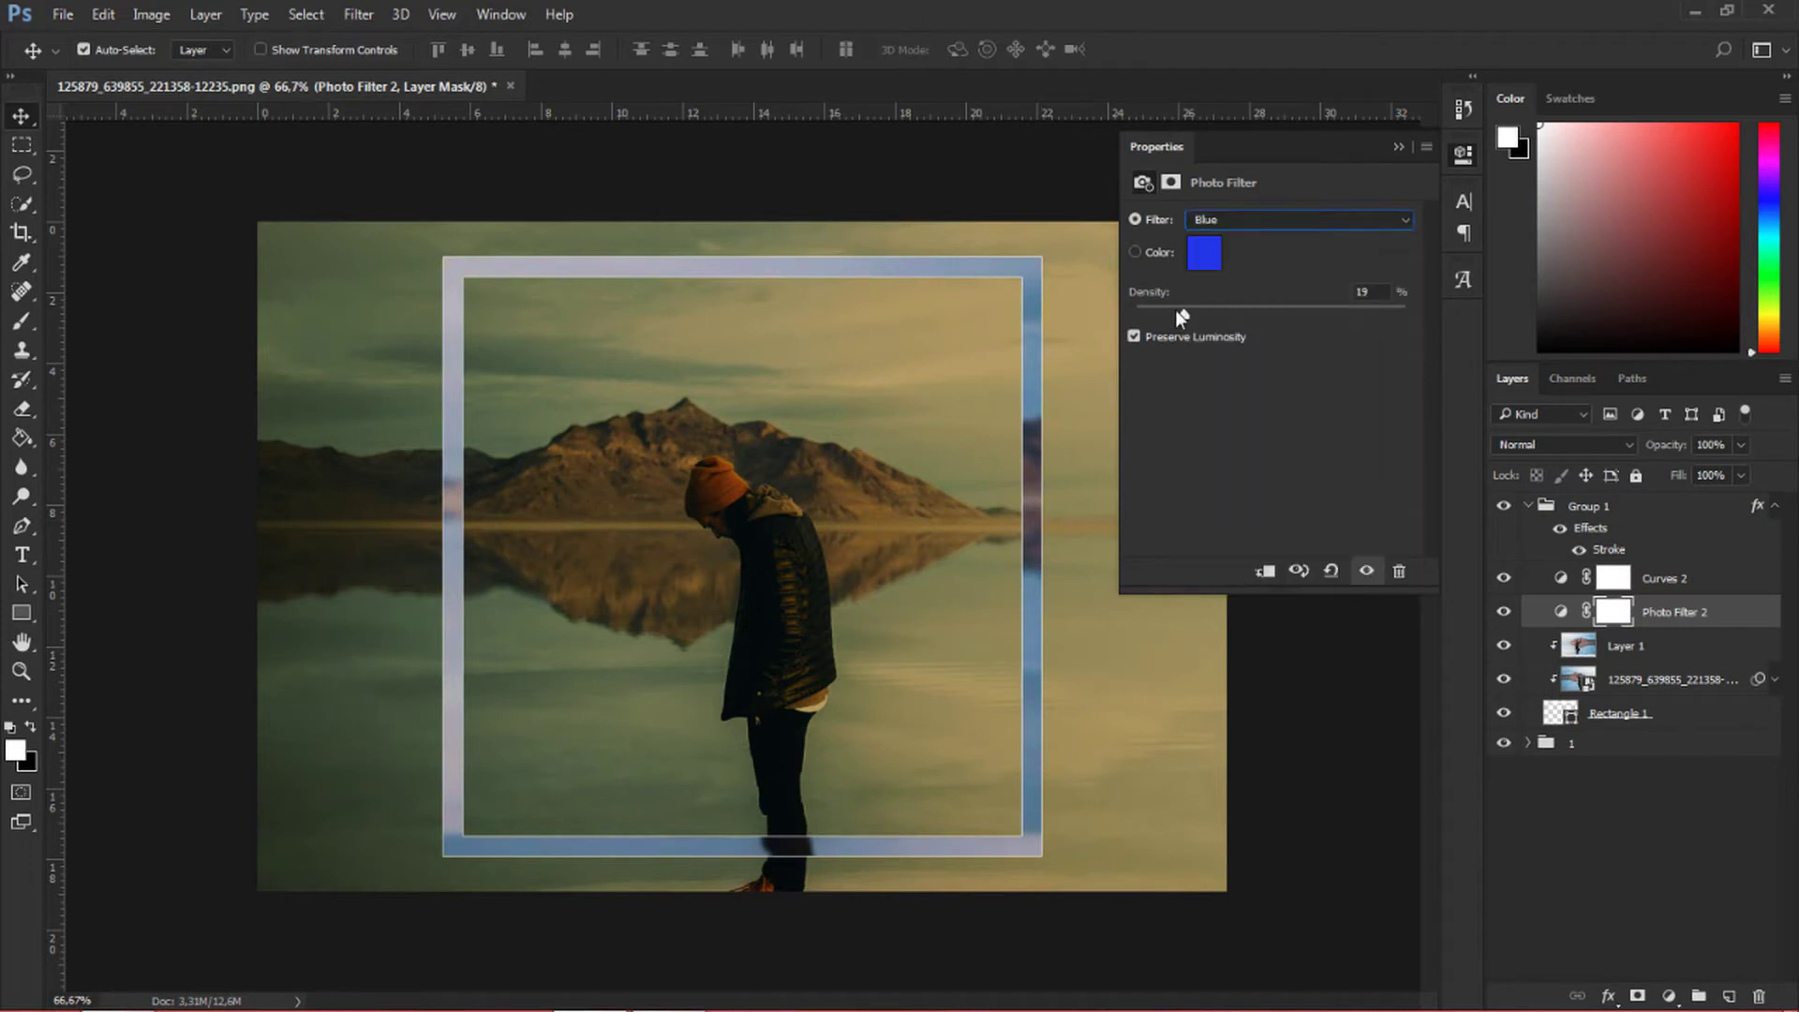
{"action": "left_click", "coordinate": [1463, 154]}
- Duplicate the Rectangle 1 frame layer and drag the copy out of Group 1
{"action": "left_click", "coordinate": [1527, 506]}
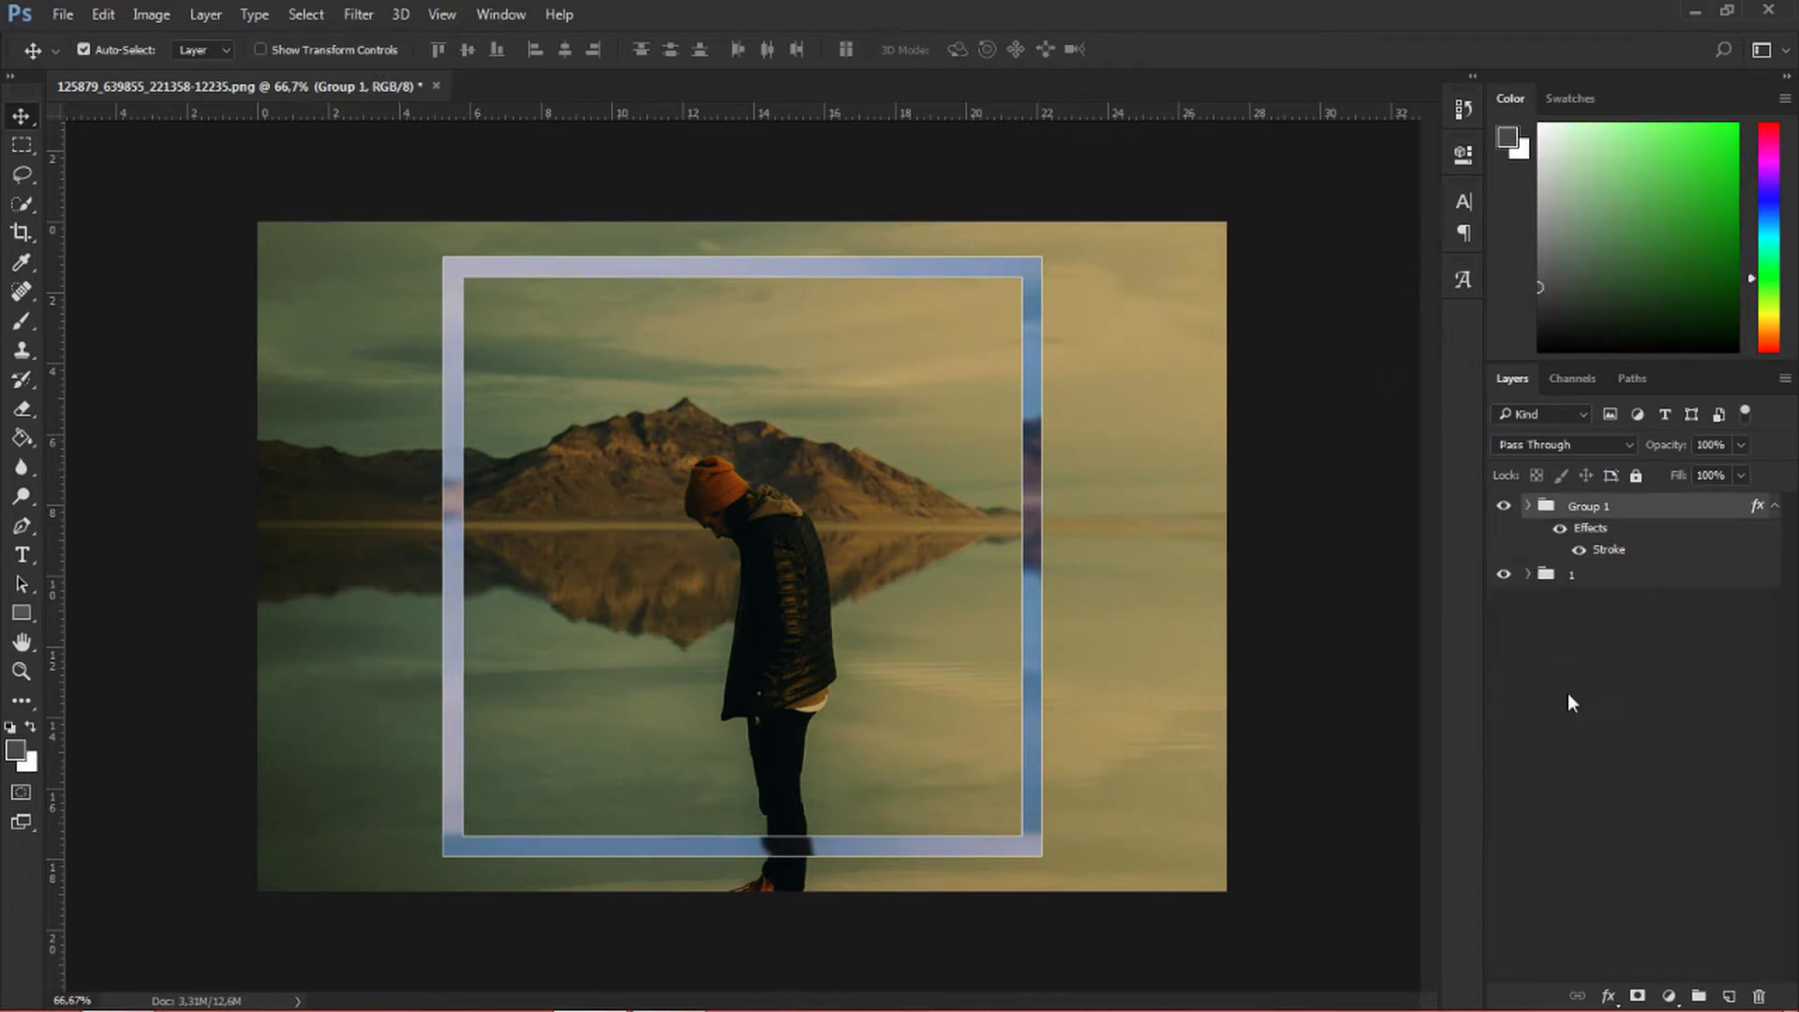
{"action": "left_click", "coordinate": [1773, 507]}
{"action": "left_click", "coordinate": [1622, 647]}
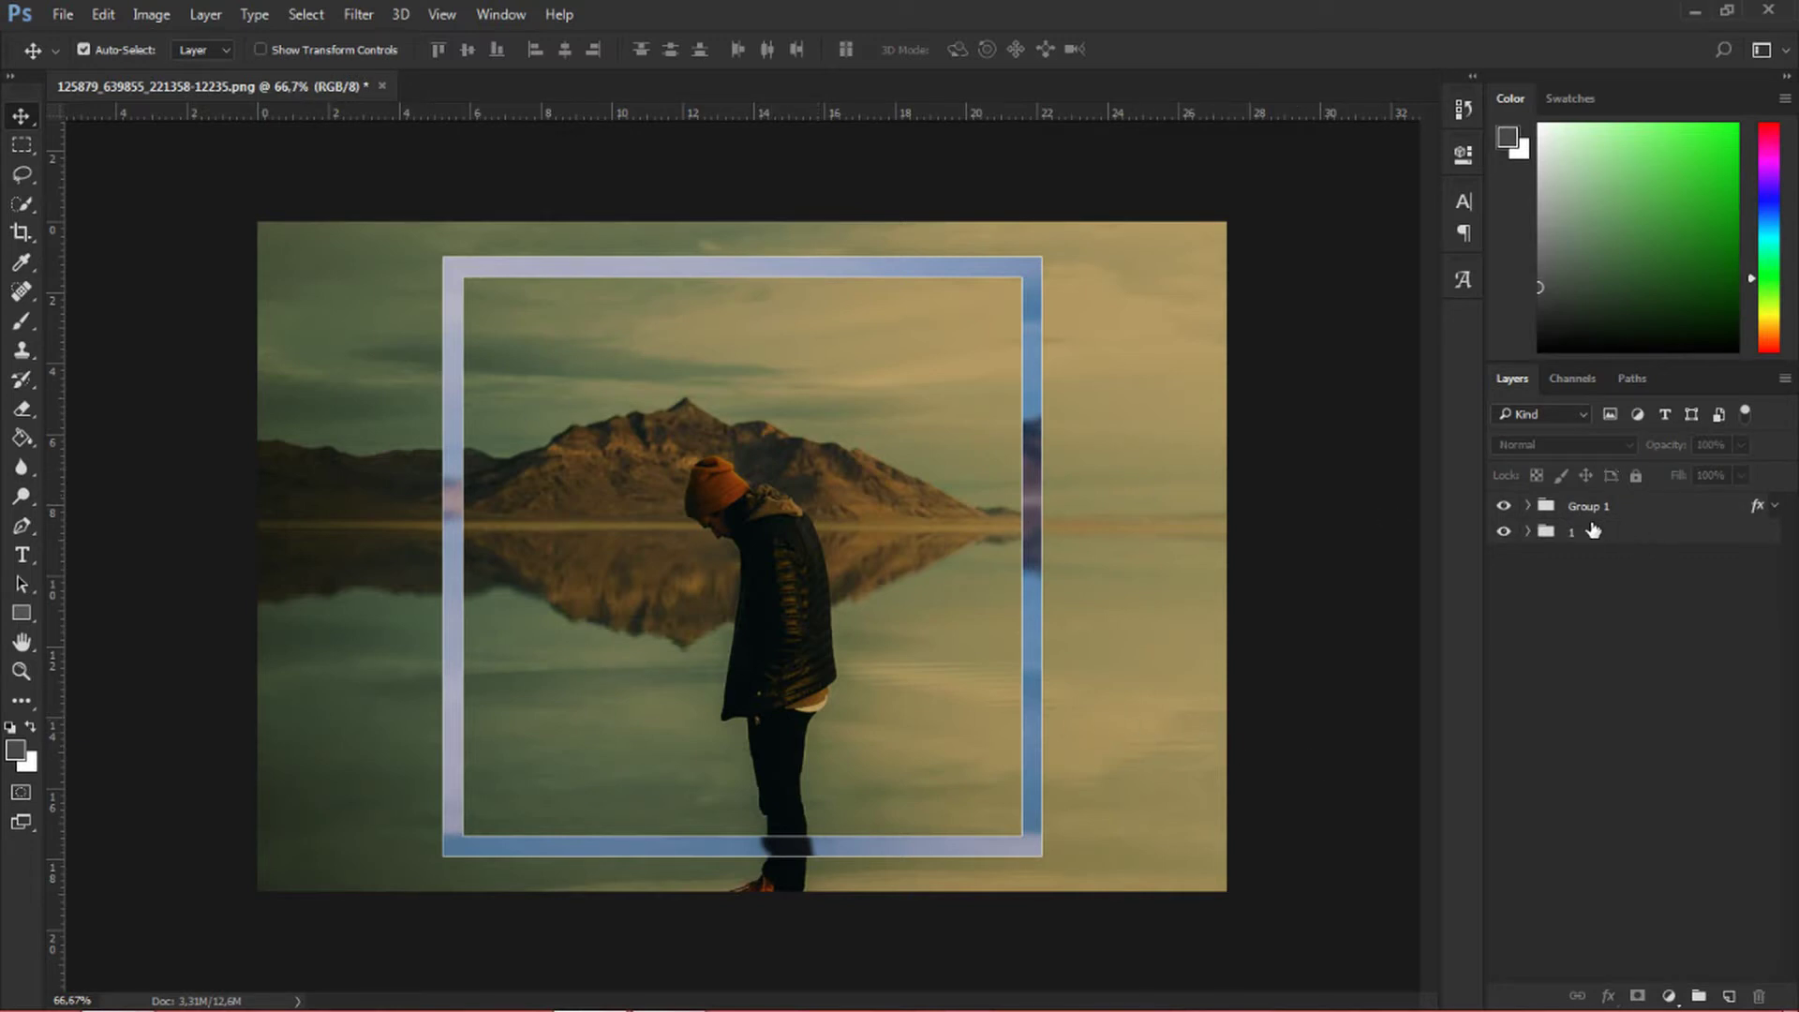
{"action": "left_click", "coordinate": [1529, 507]}
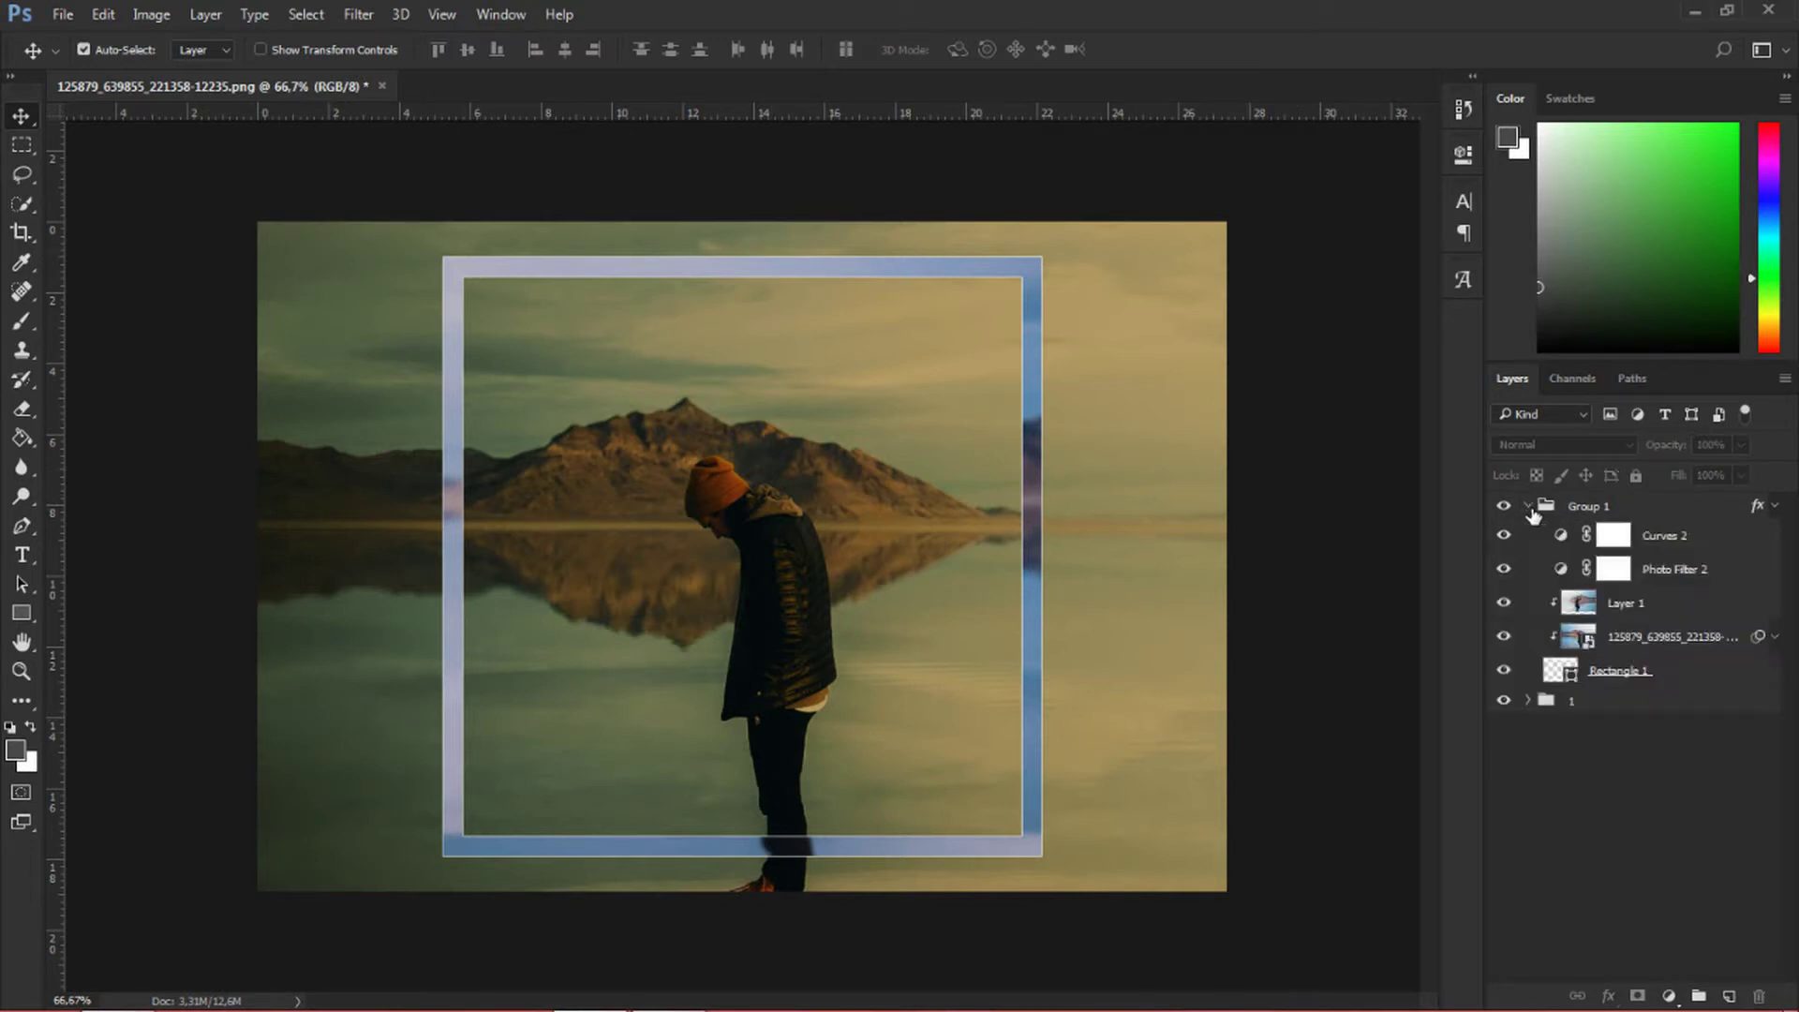
{"action": "left_click", "coordinate": [1669, 673]}
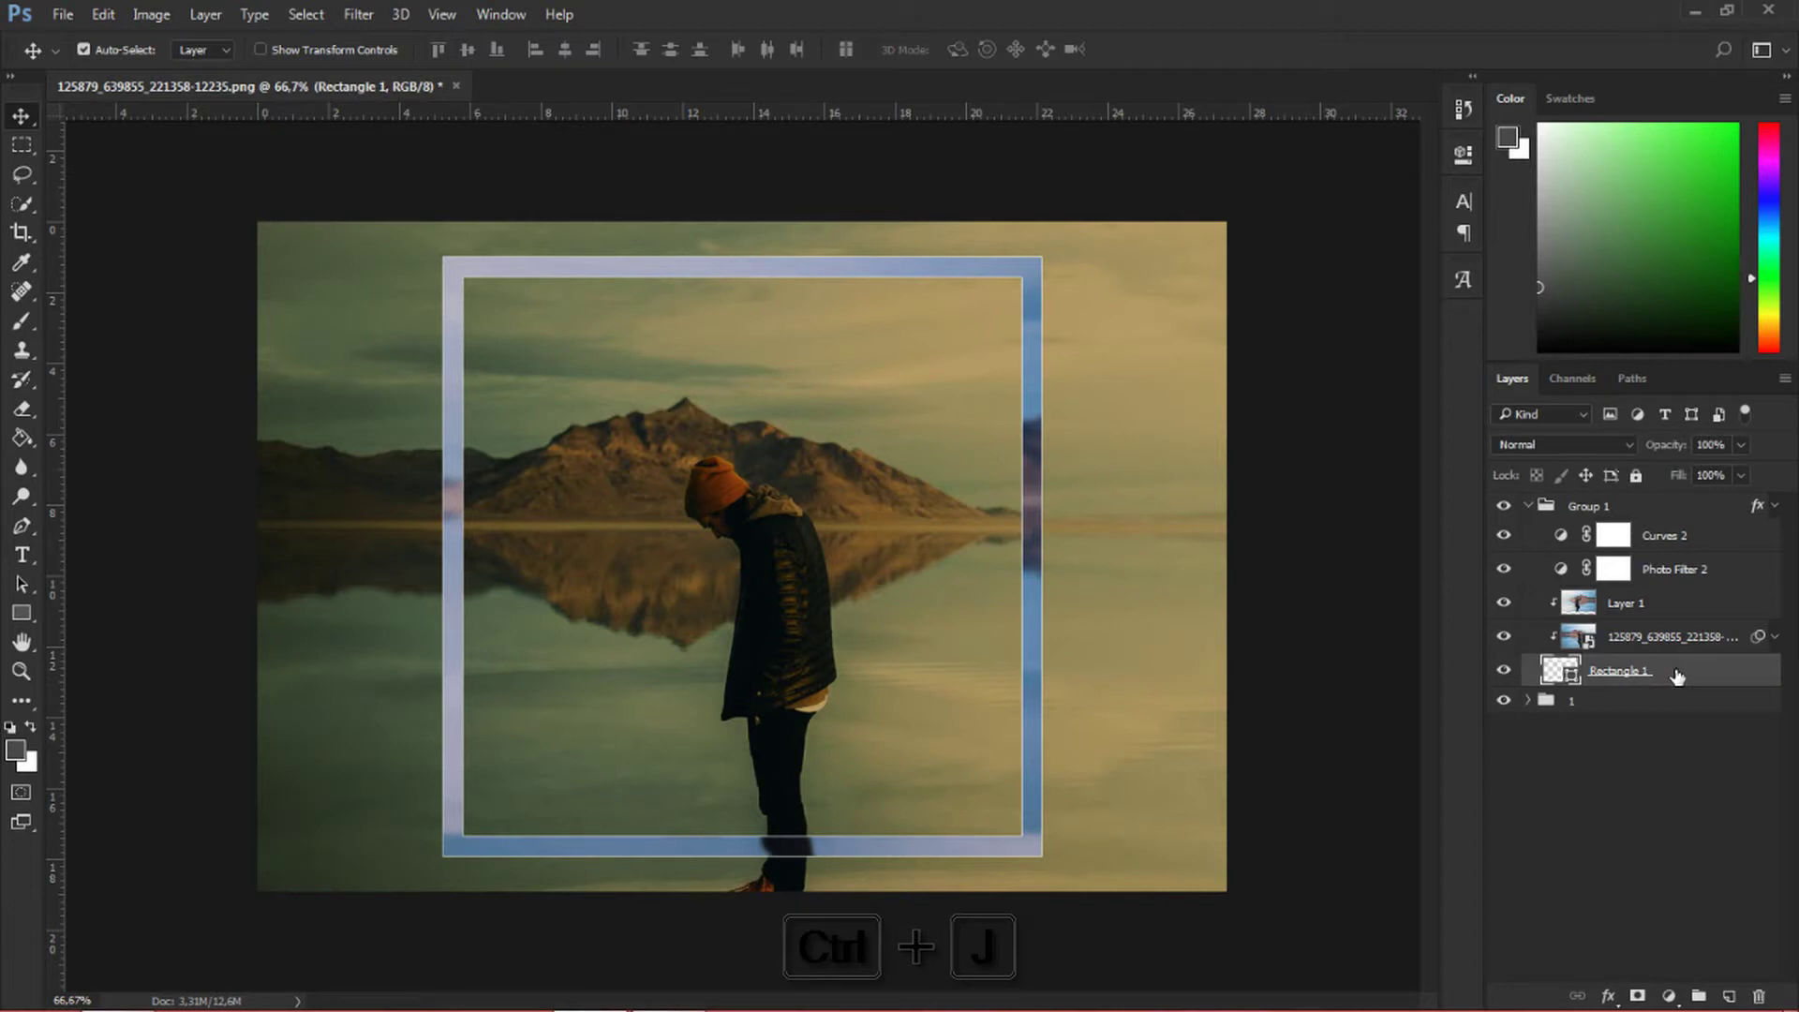
{"action": "key", "text": "ctrl+j"}
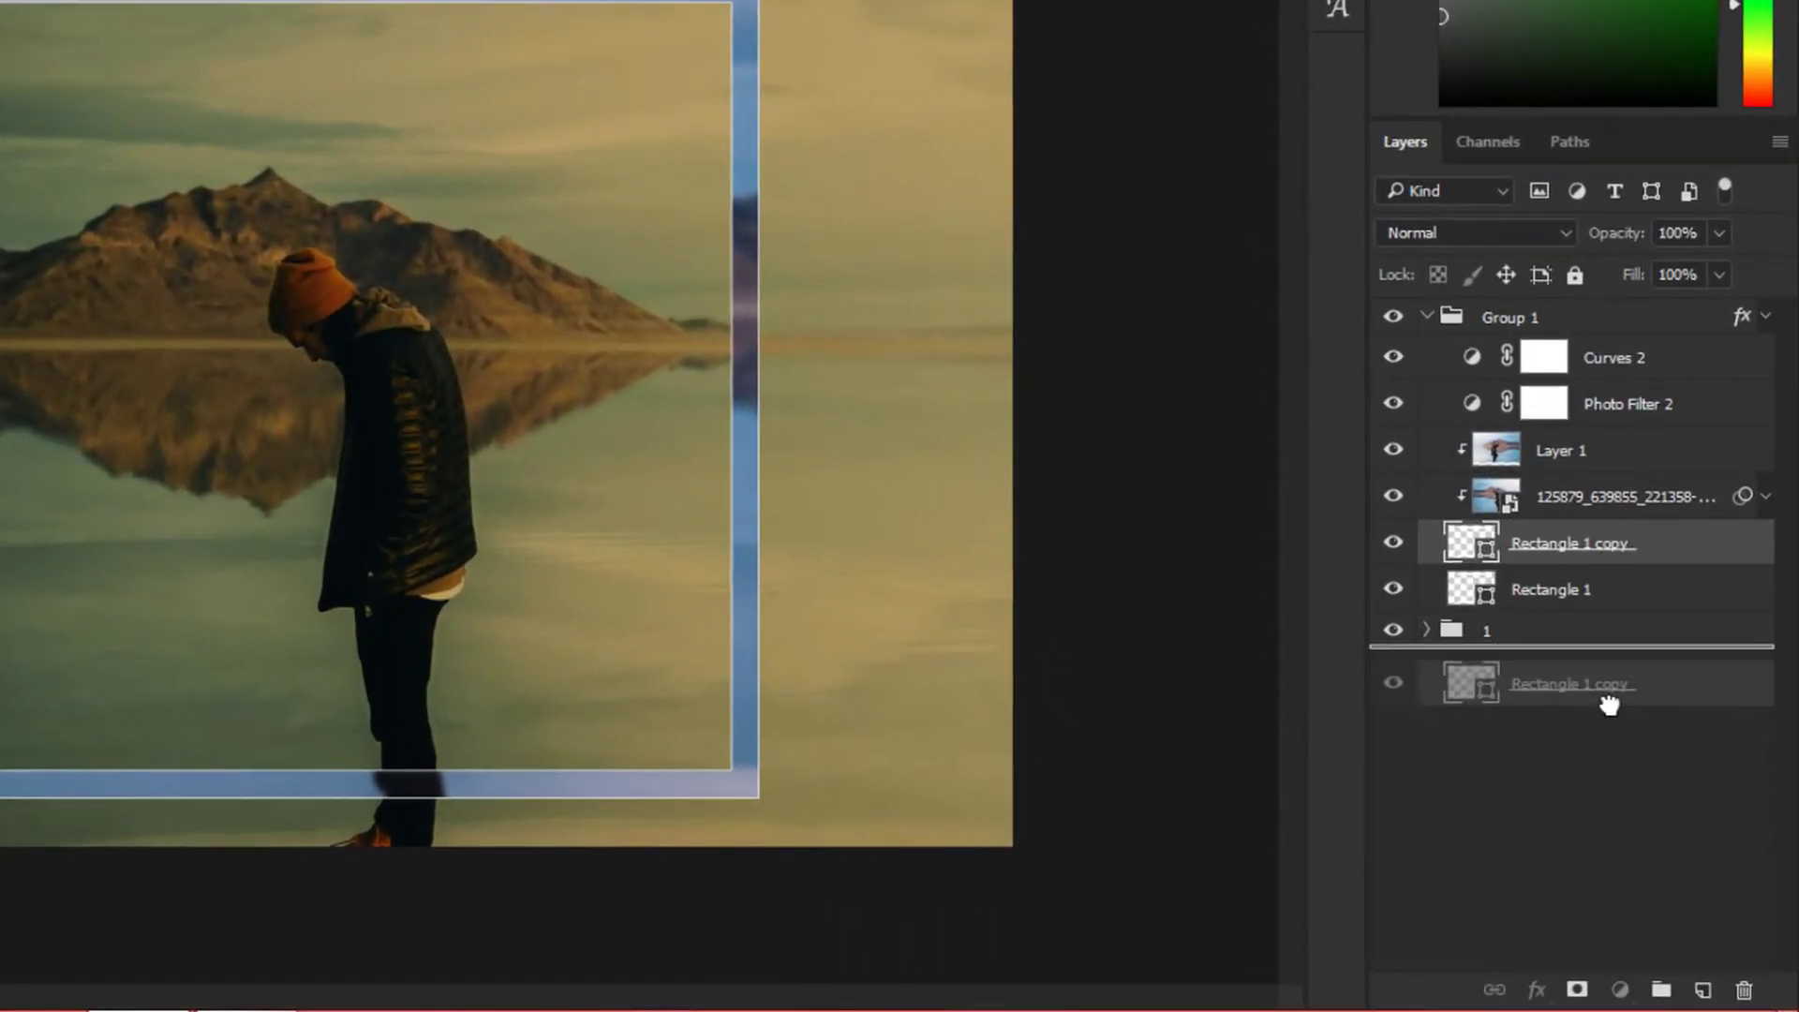
{"action": "left_click_drag", "start_coordinate": [1620, 556], "coordinate": [1606, 741]}
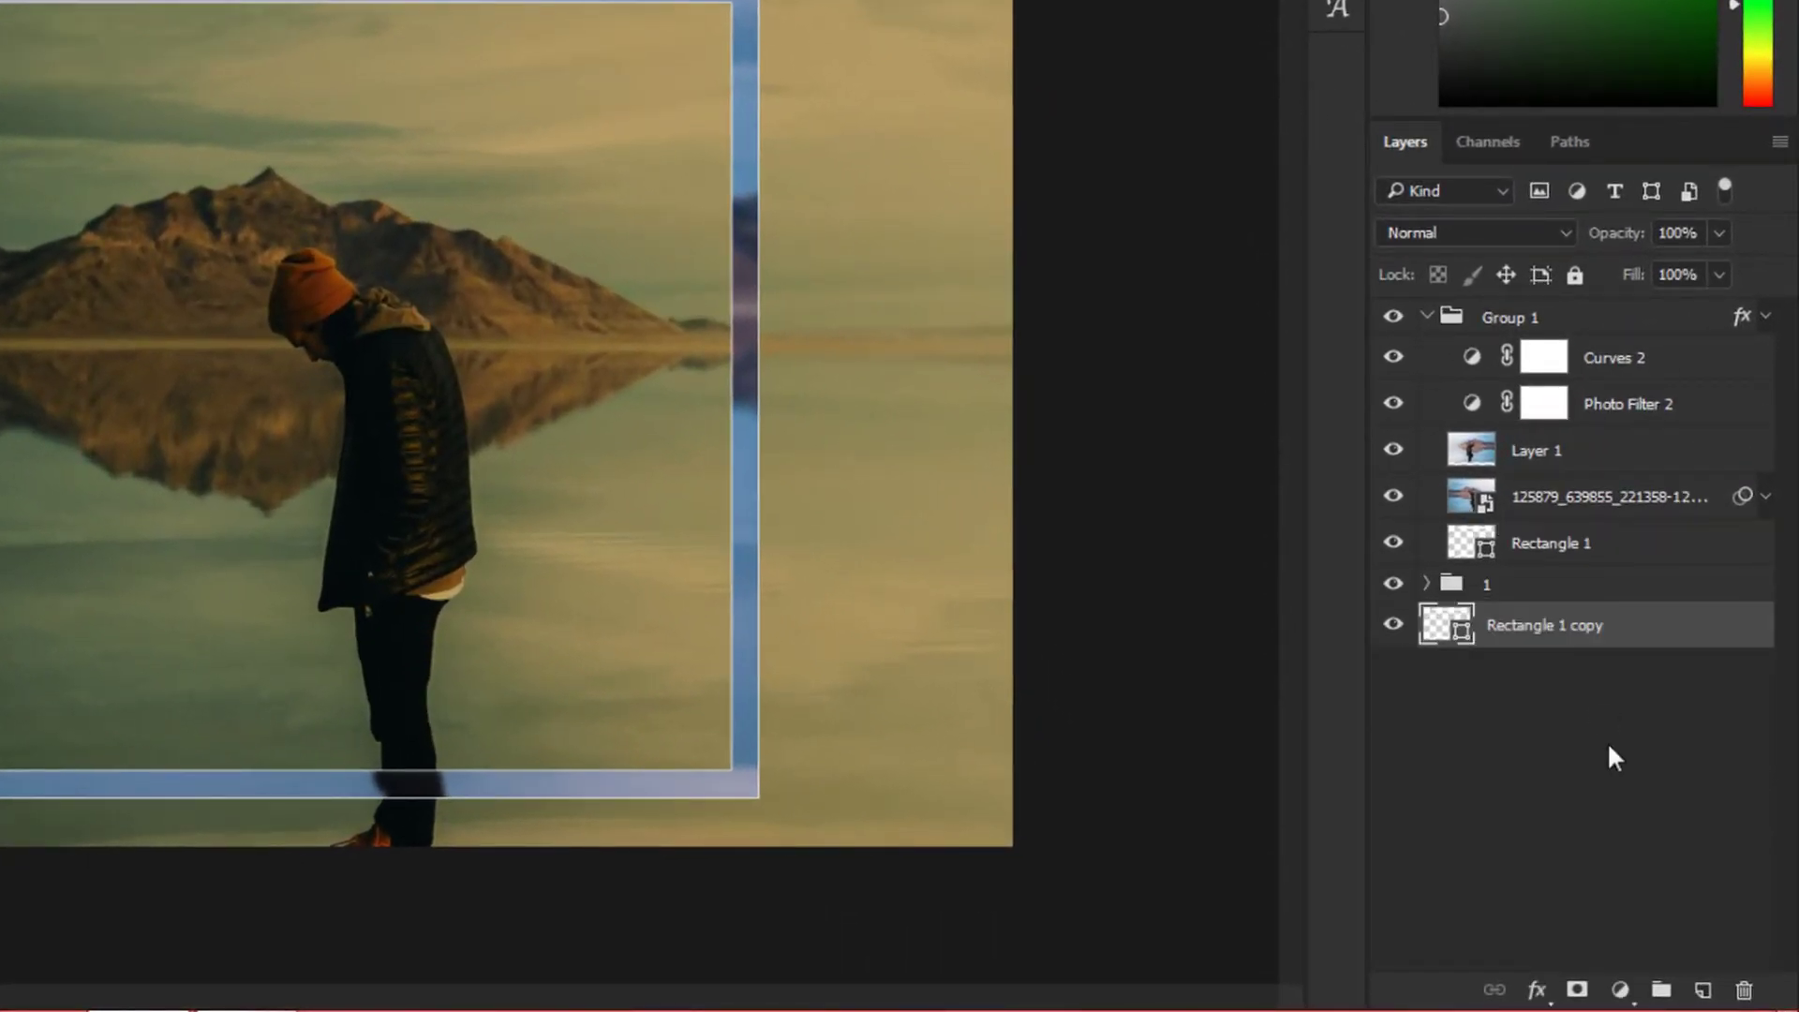
- Re-clip the photo layers to the original frame and move the visible copy above Group 1
{"action": "left_click", "coordinate": [1394, 625]}
{"action": "right_click", "coordinate": [1649, 637]}
{"action": "left_click", "coordinate": [1216, 755]}
{"action": "right_click", "coordinate": [1692, 569]}
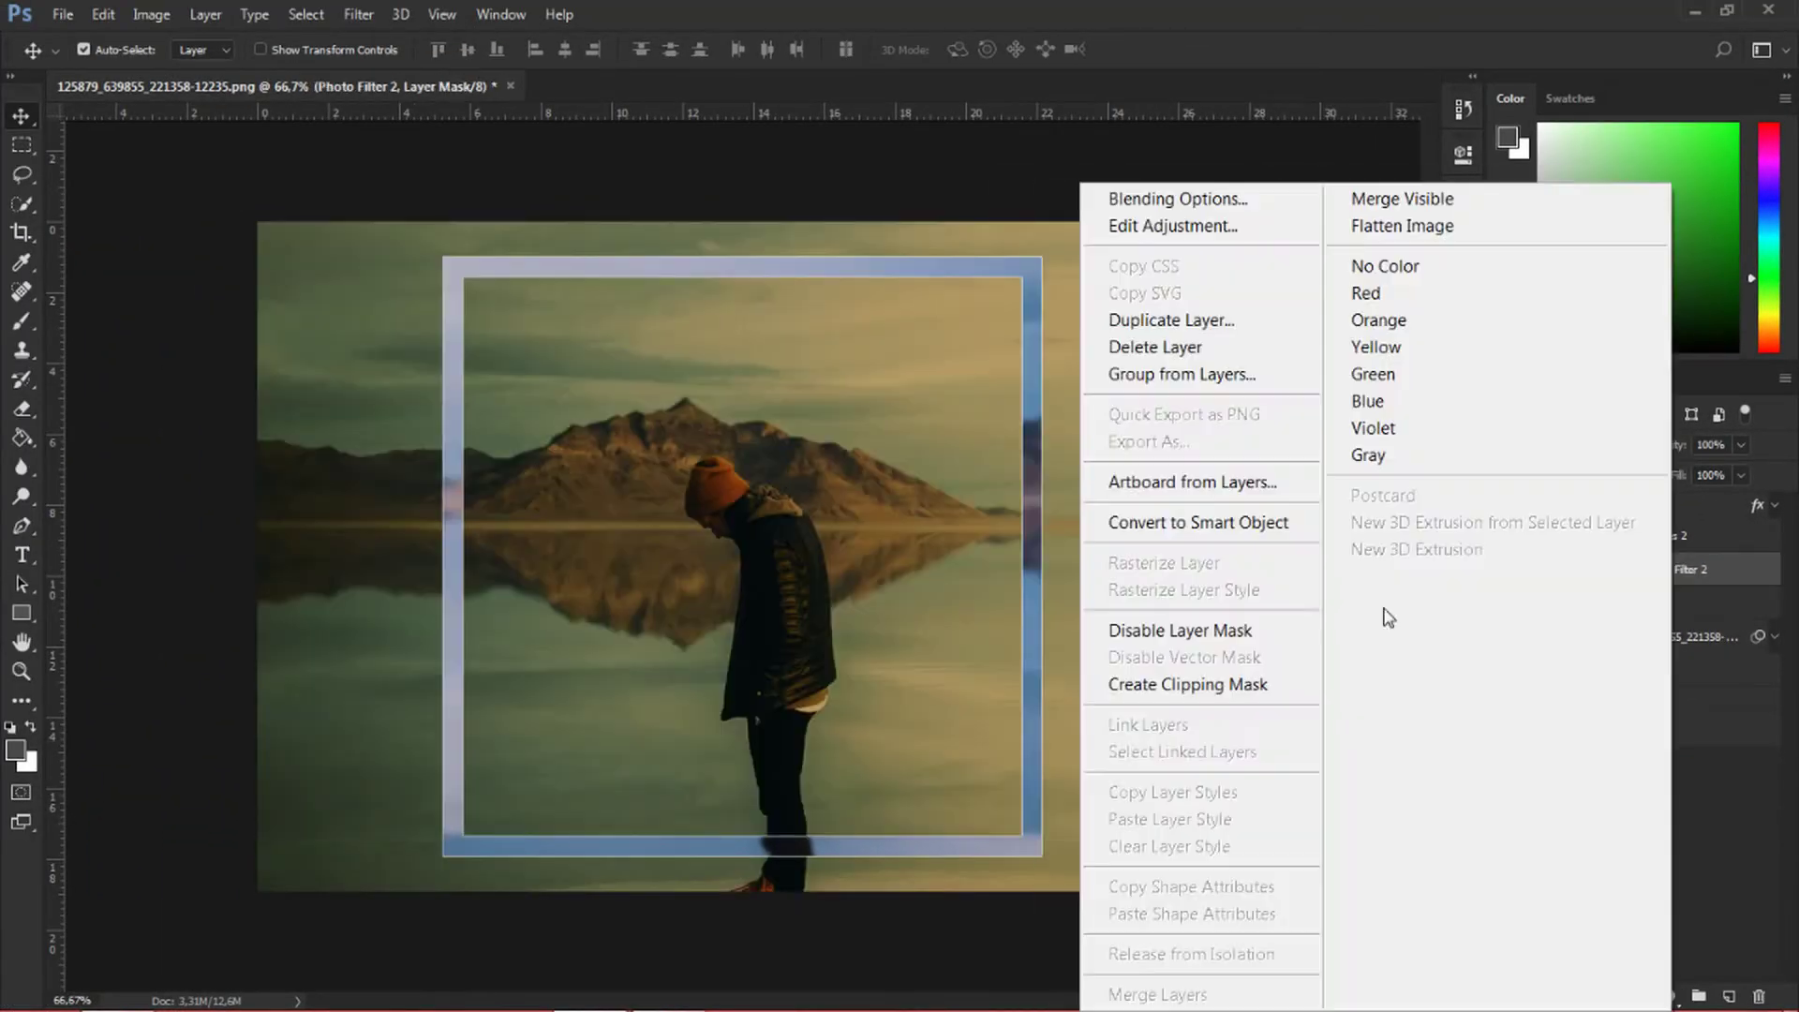
{"action": "left_click", "coordinate": [1262, 684]}
{"action": "right_click", "coordinate": [1677, 535]}
{"action": "left_click", "coordinate": [1261, 683]}
{"action": "left_click", "coordinate": [1528, 505]}
{"action": "left_click", "coordinate": [1504, 561]}
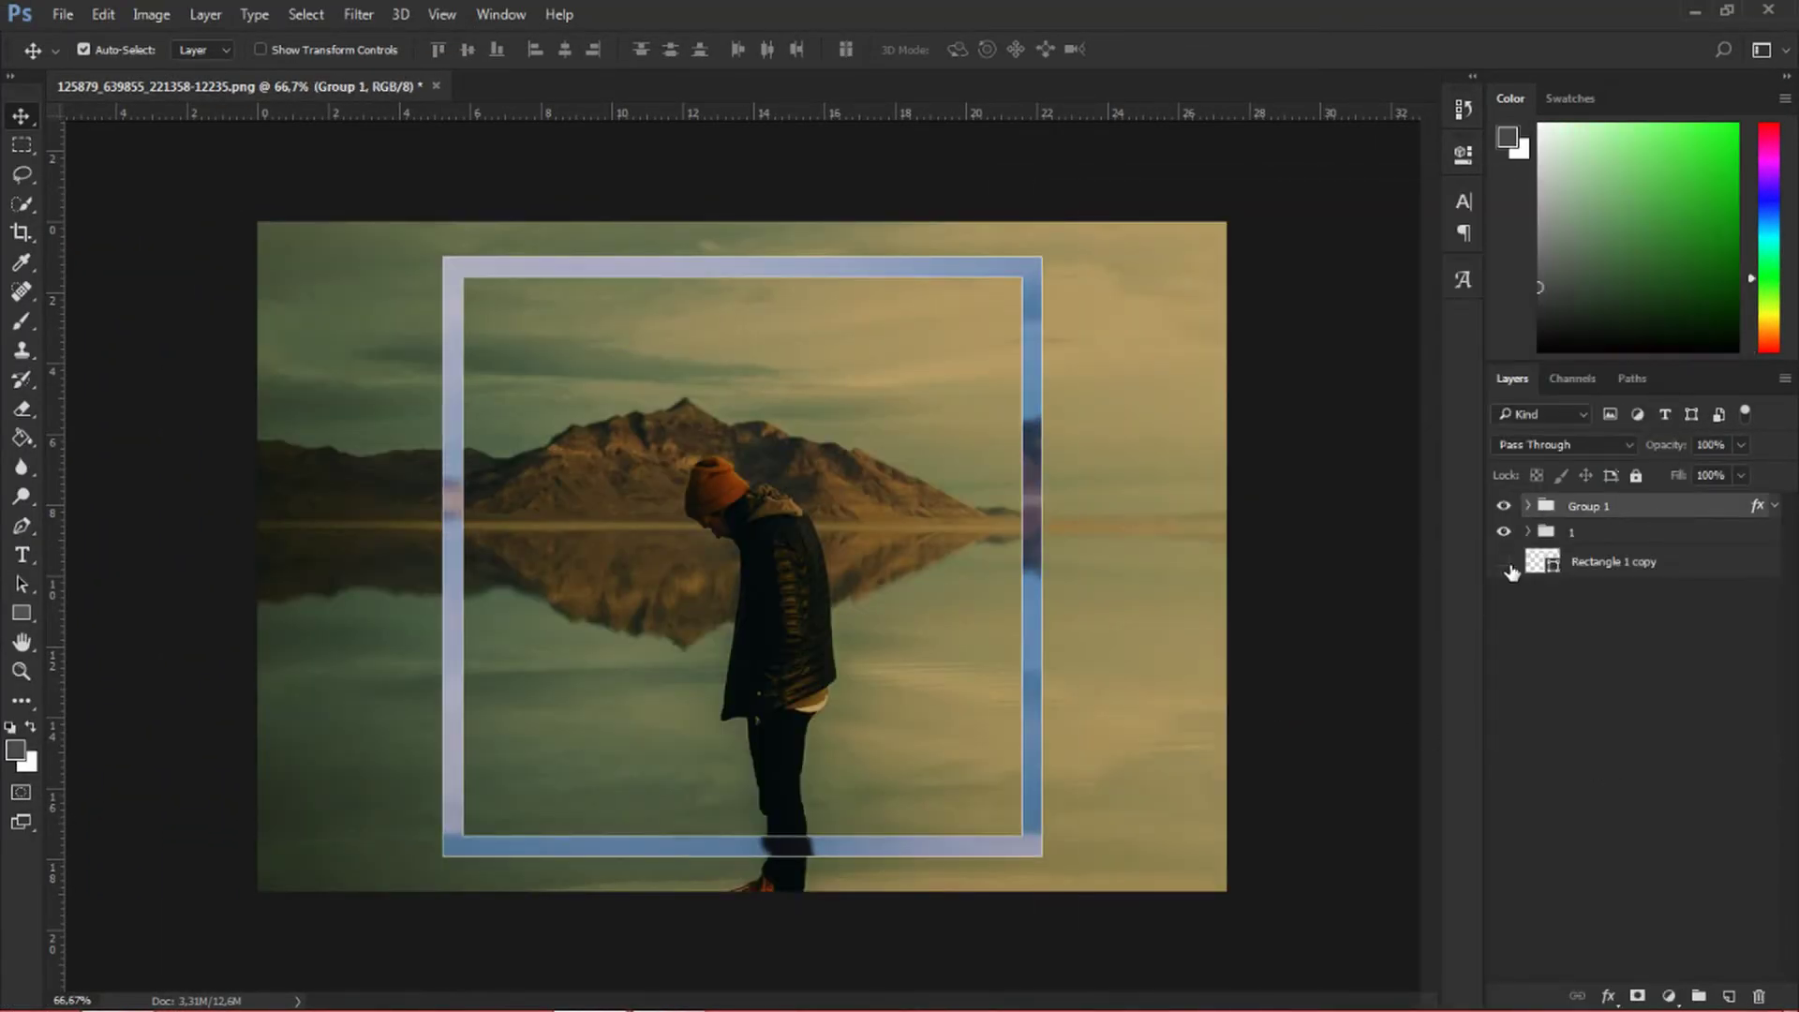
{"action": "mouse_move", "coordinate": [1586, 578]}
{"action": "left_mouse_down"}
{"action": "mouse_move", "coordinate": [1590, 494]}
{"action": "mouse_move", "coordinate": [1555, 501]}
{"action": "left_mouse_up"}
- Change the Rectangle 1 copy's stroke colour to a muted grey-green swatch
{"action": "left_click", "coordinate": [1505, 511]}
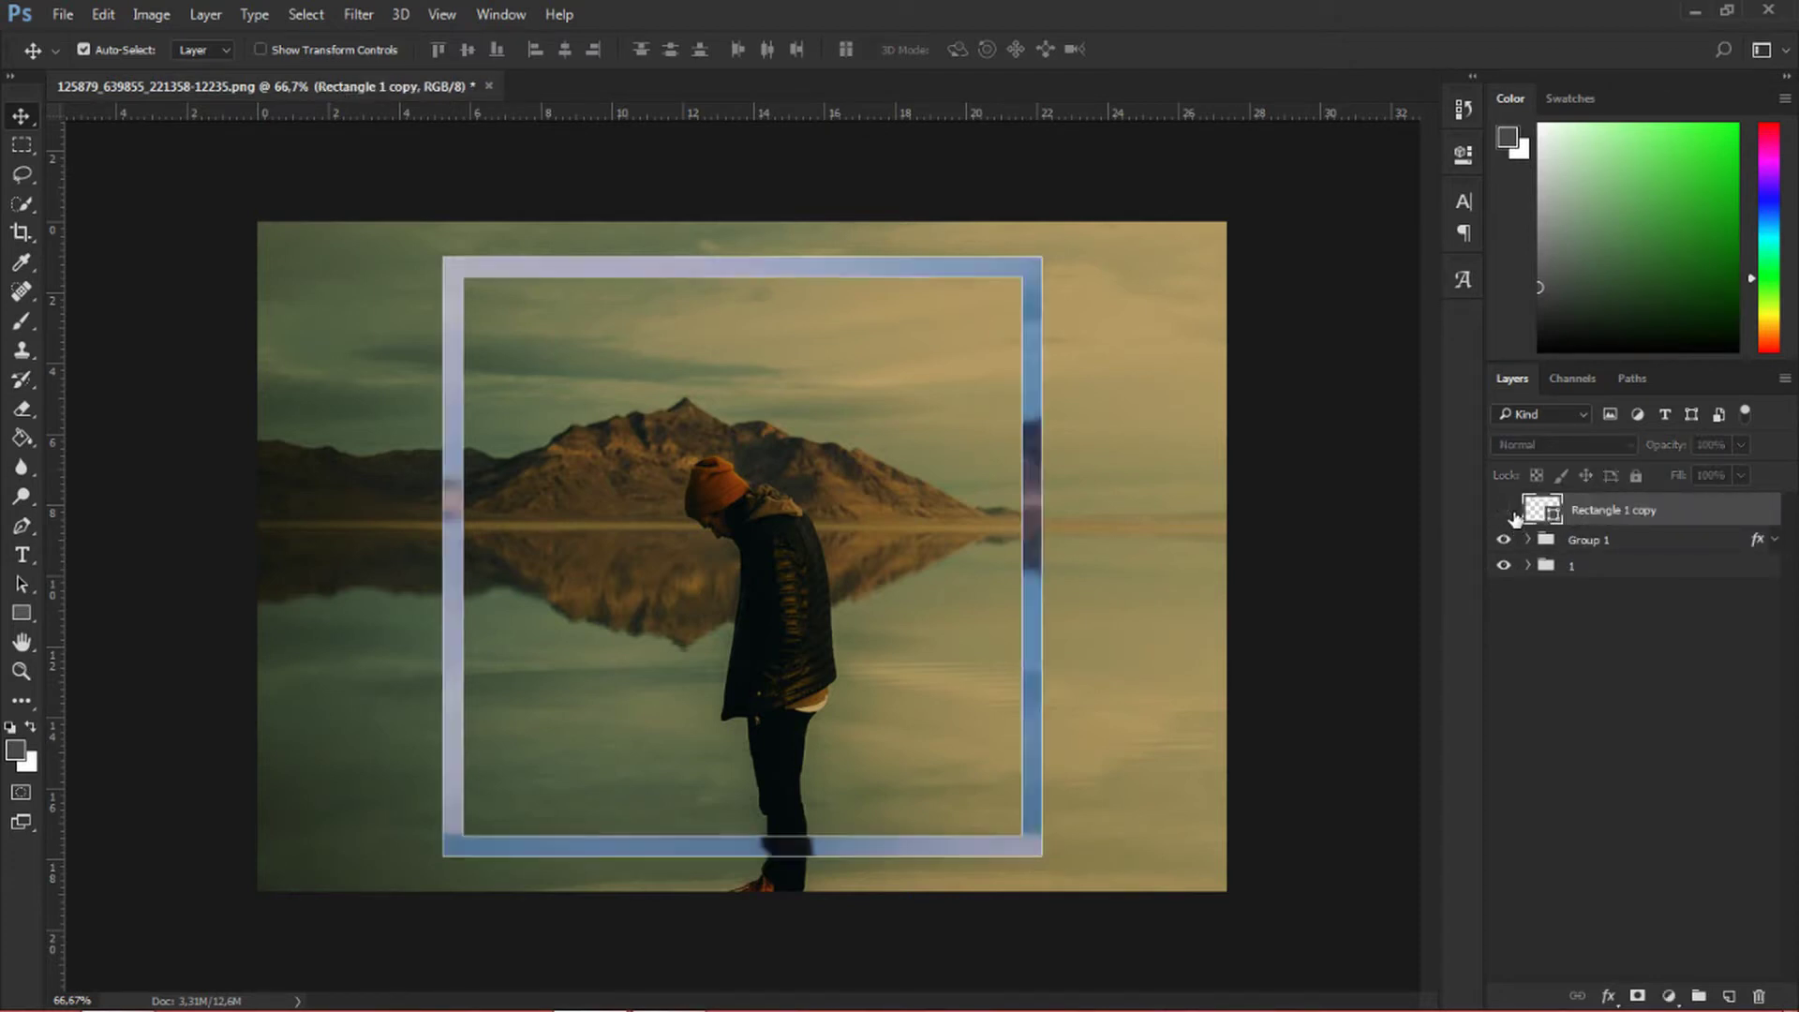
{"action": "left_click", "coordinate": [1504, 510]}
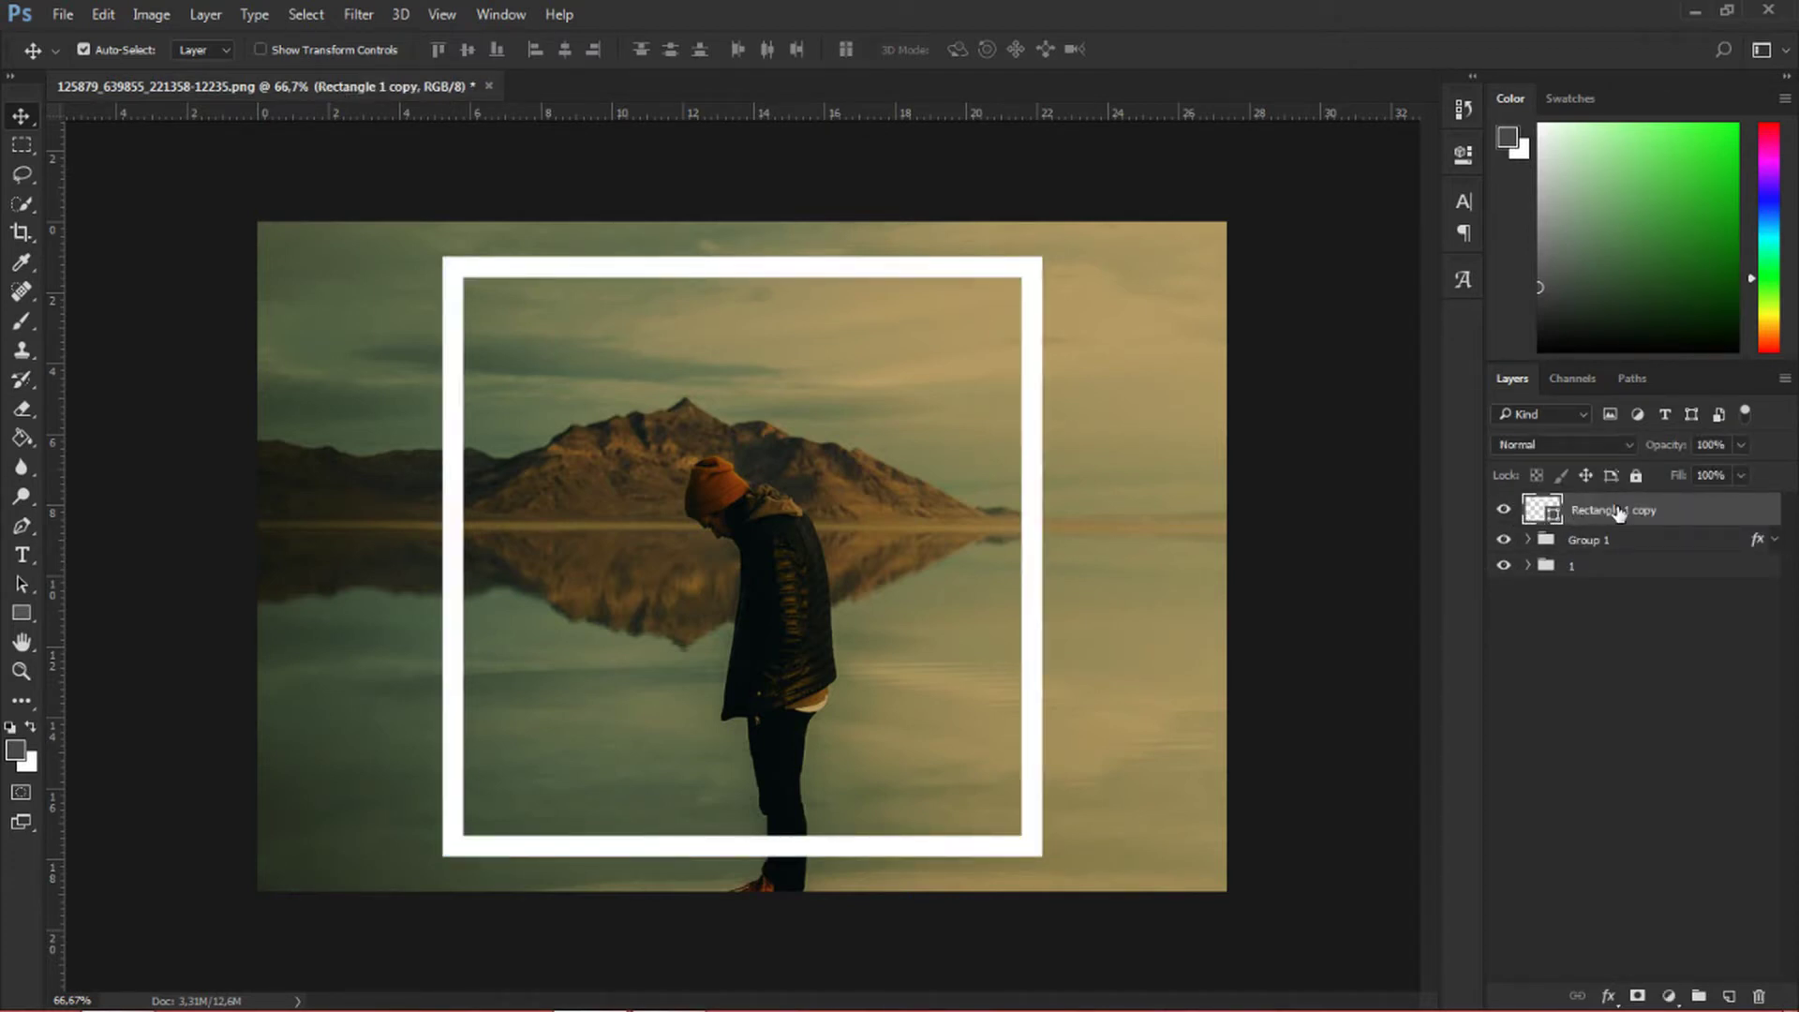
{"action": "left_click", "coordinate": [22, 614]}
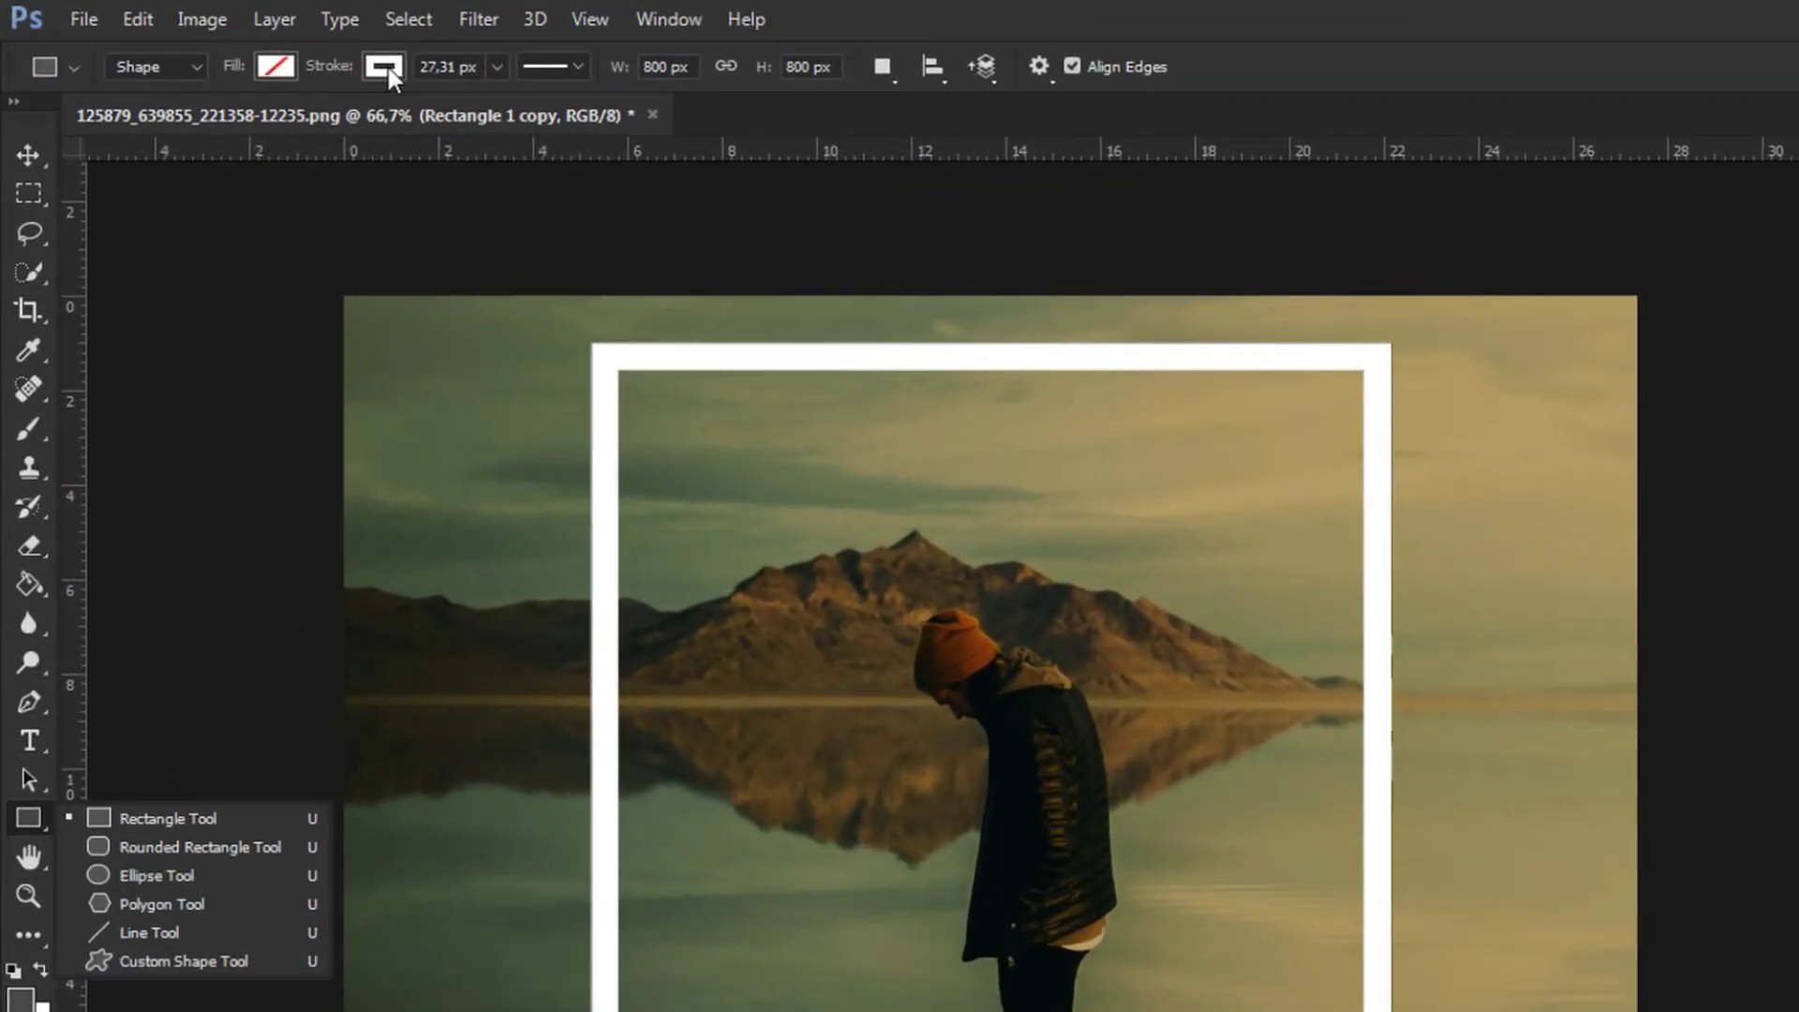
{"action": "left_click", "coordinate": [388, 68]}
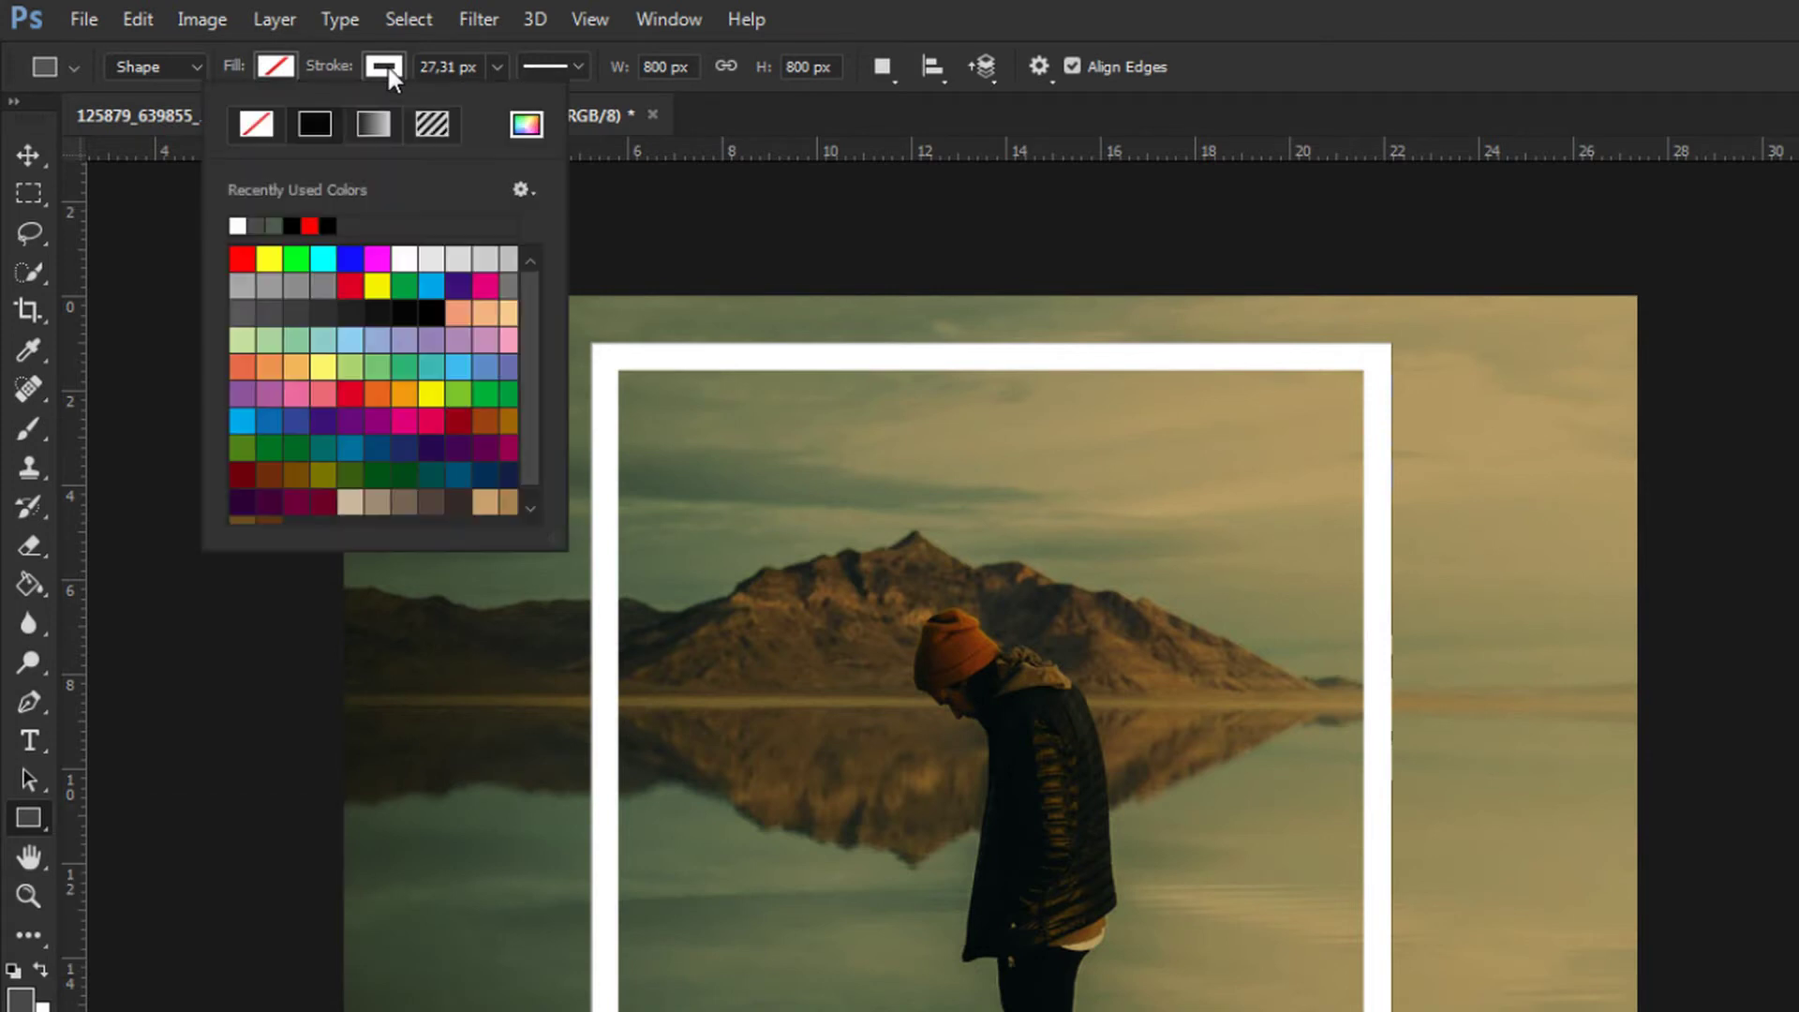
{"action": "left_click", "coordinate": [273, 224]}
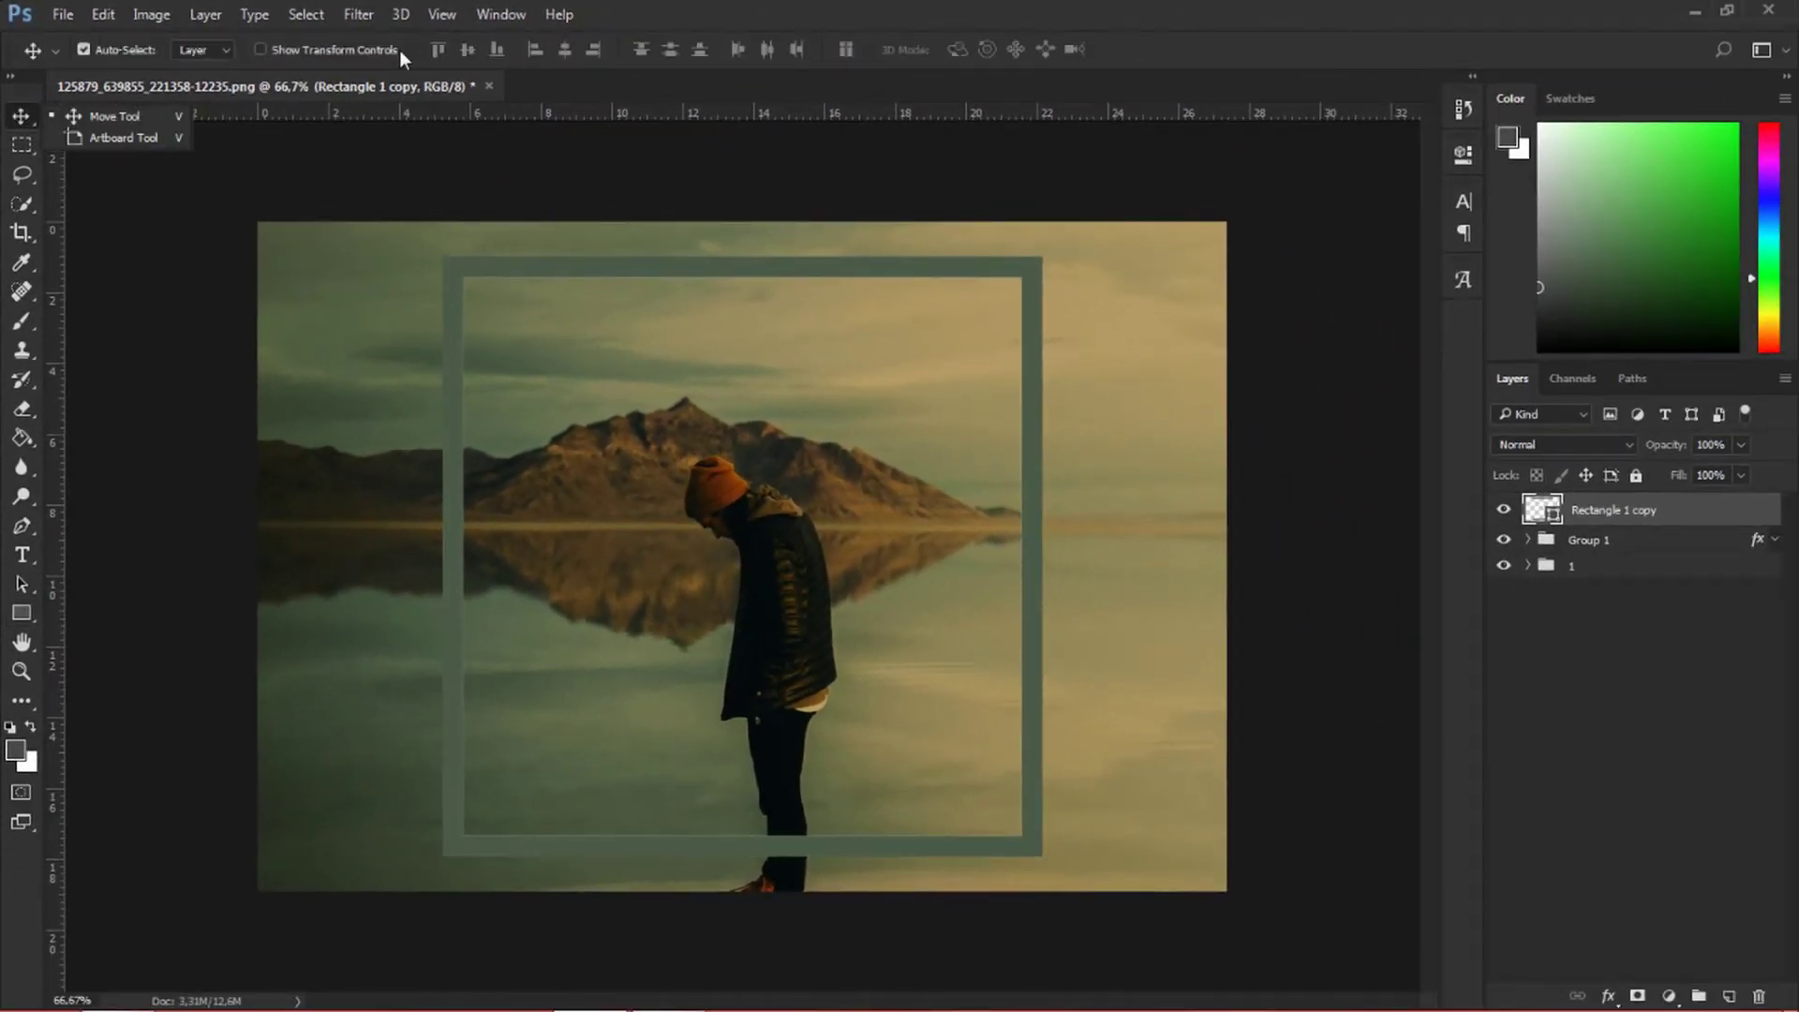
- Enlarge the grey-green frame copy slightly to about 17.5 cm and commit the resize
{"action": "left_click", "coordinate": [397, 50]}
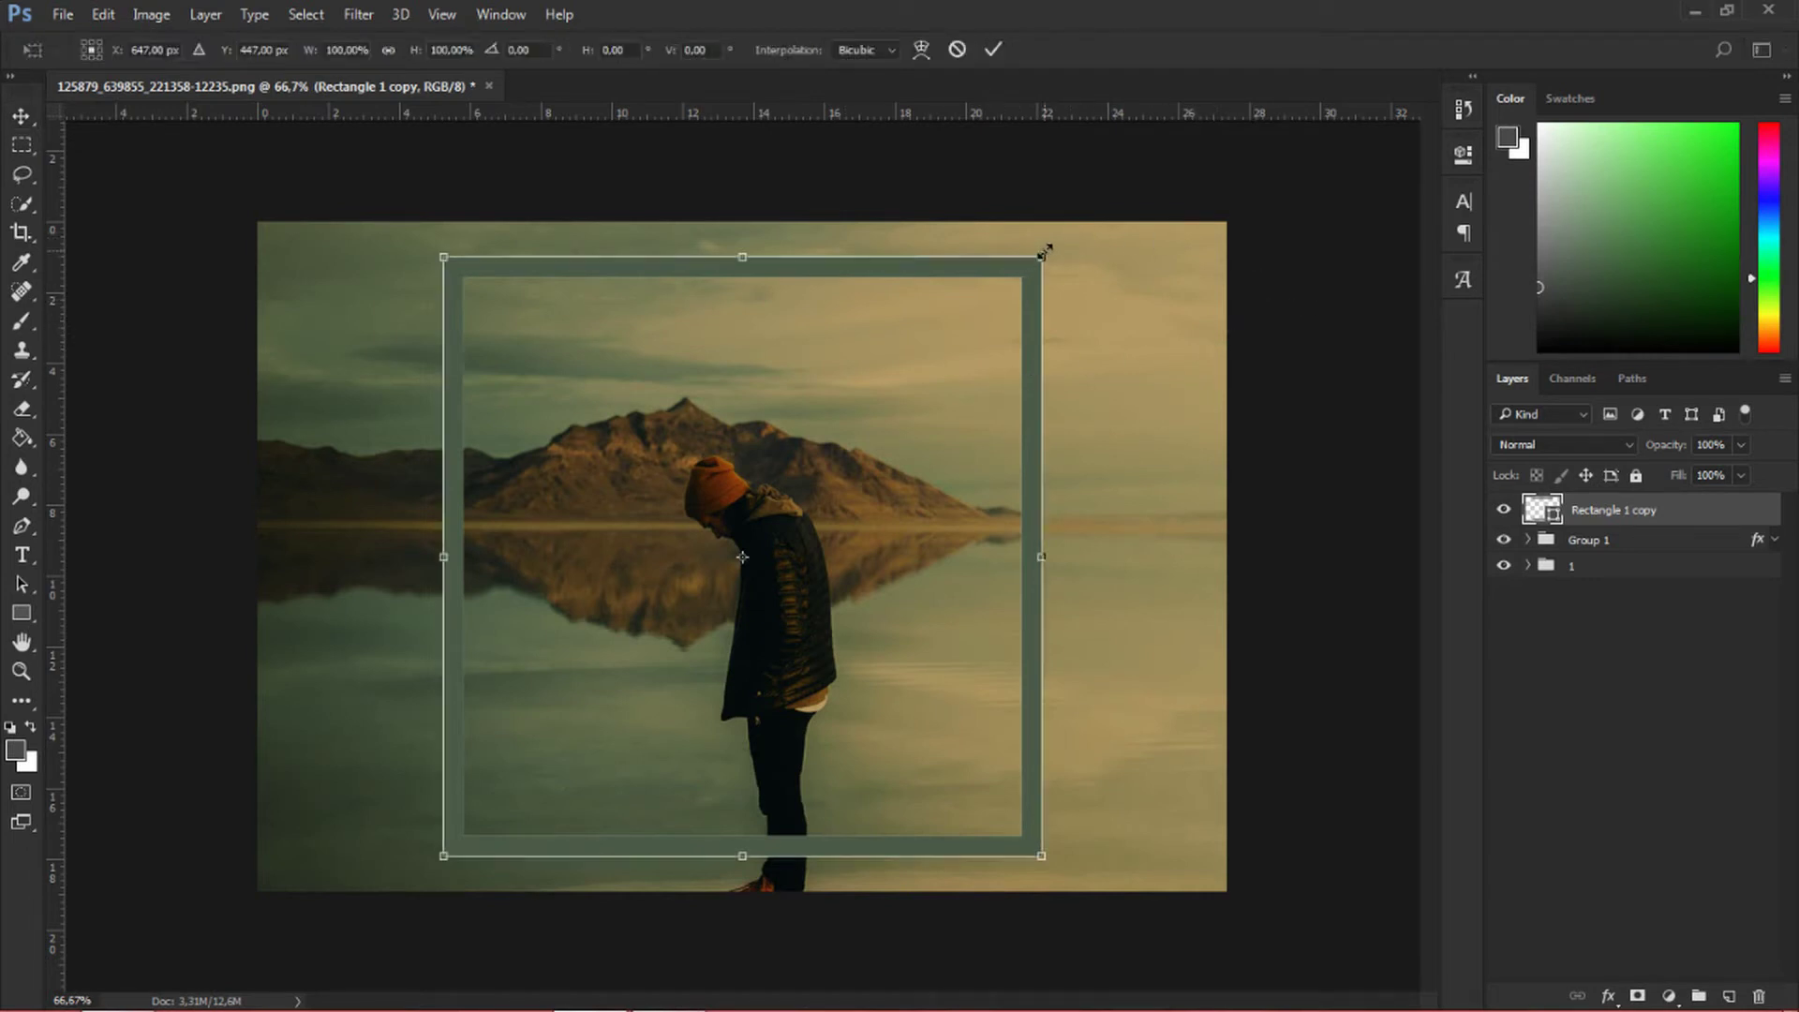
{"action": "left_click_drag", "start_coordinate": [1044, 251], "coordinate": [1060, 244]}
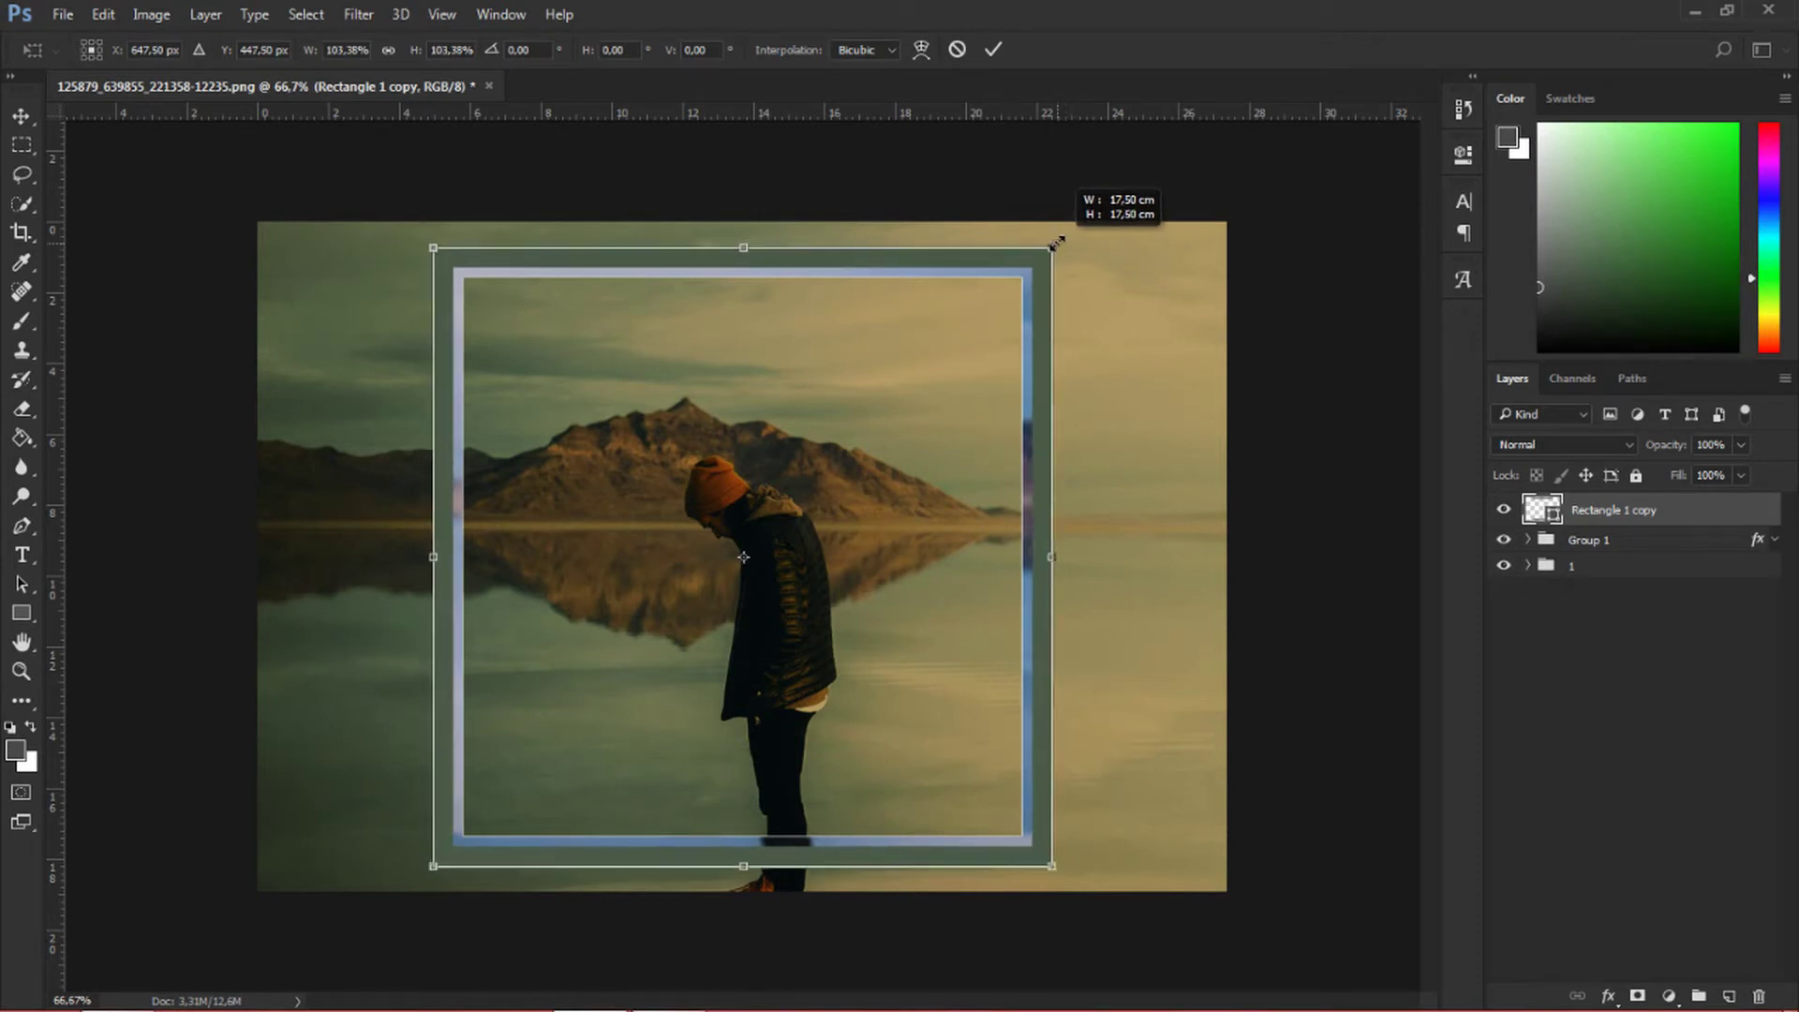
{"action": "left_click_drag", "start_coordinate": [1060, 244], "coordinate": [1060, 242]}
{"action": "left_click", "coordinate": [984, 53]}
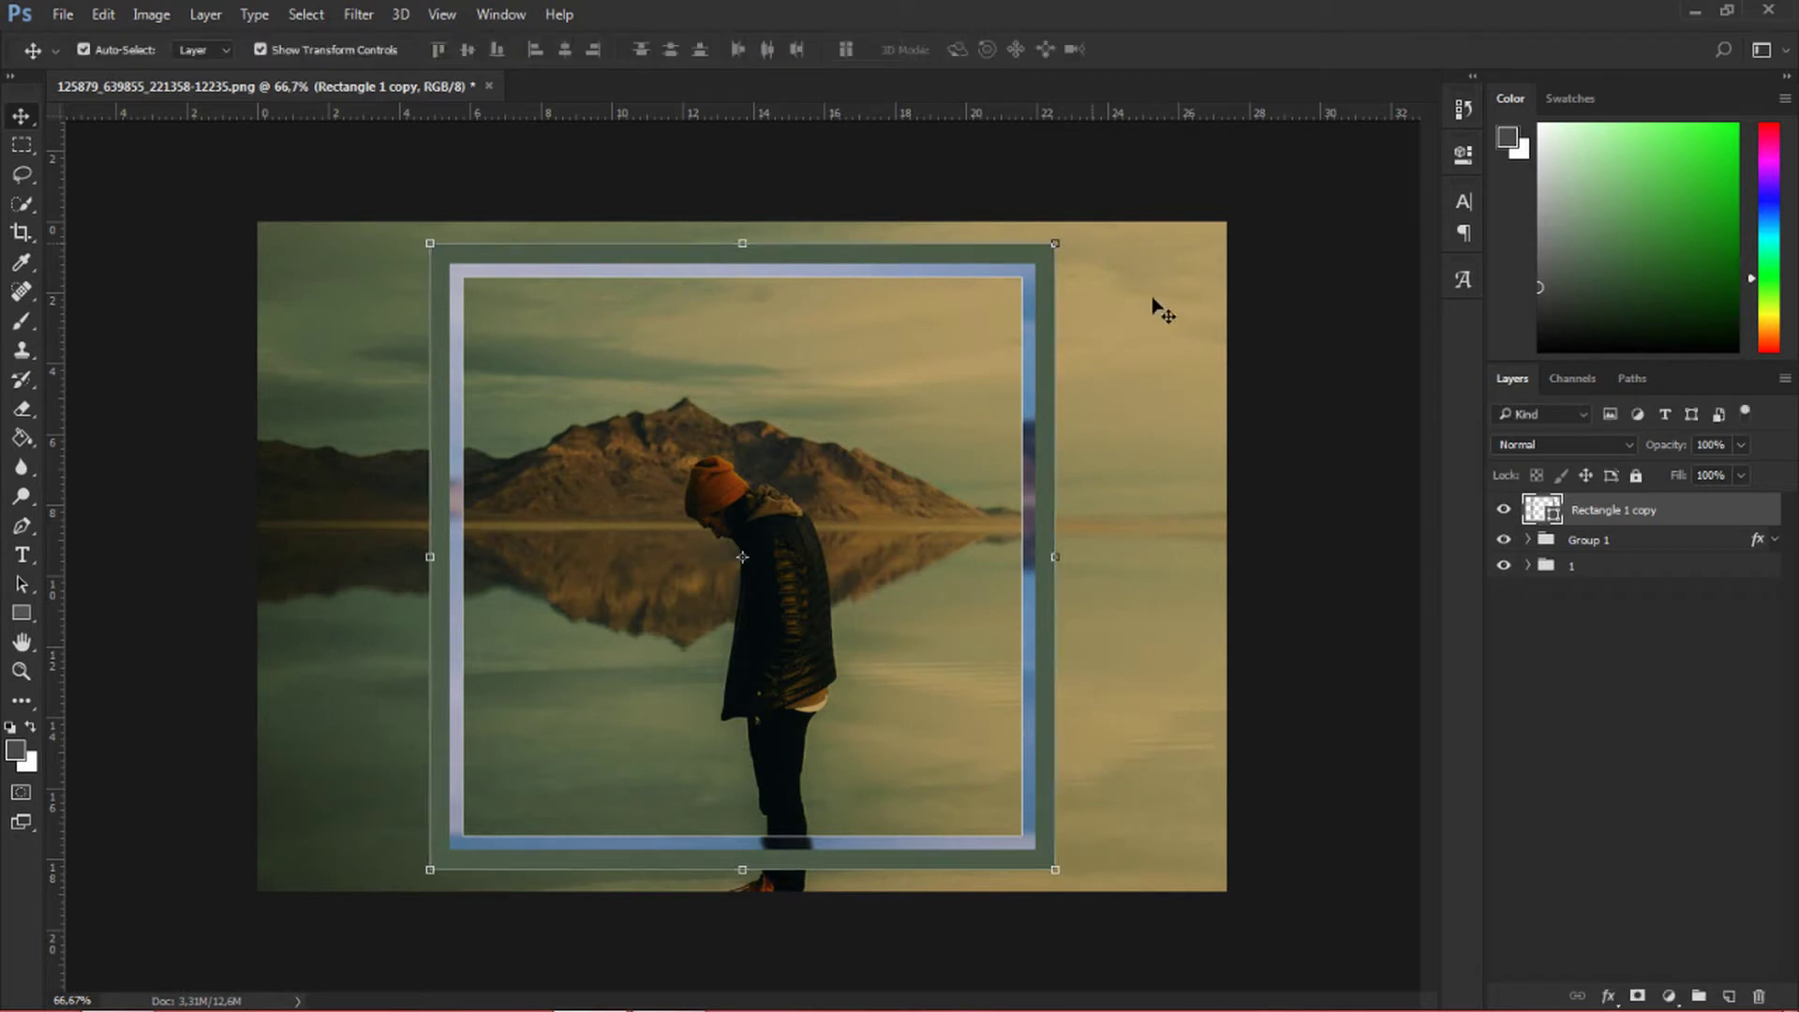
{"action": "left_click", "coordinate": [376, 52]}
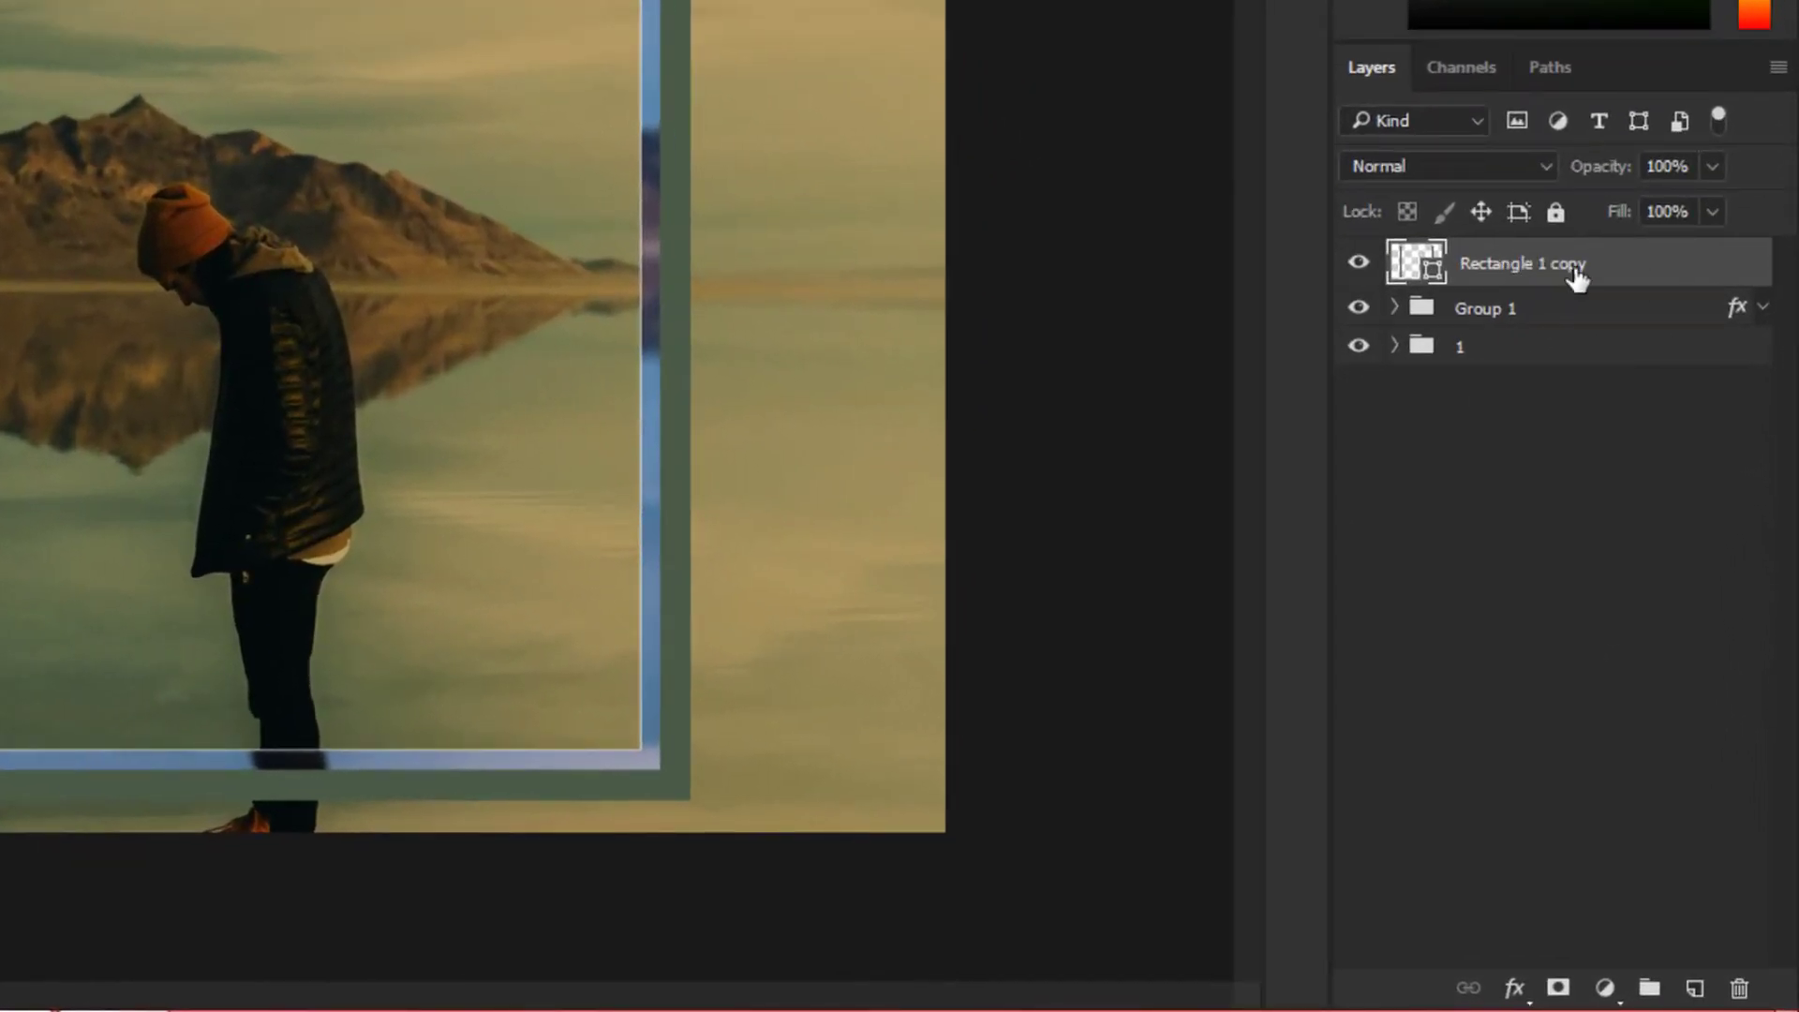
- Move the Rectangle 1 copy below Group 1 and lower its opacity to 38%
{"action": "left_click_drag", "start_coordinate": [1593, 281], "coordinate": [1515, 339]}
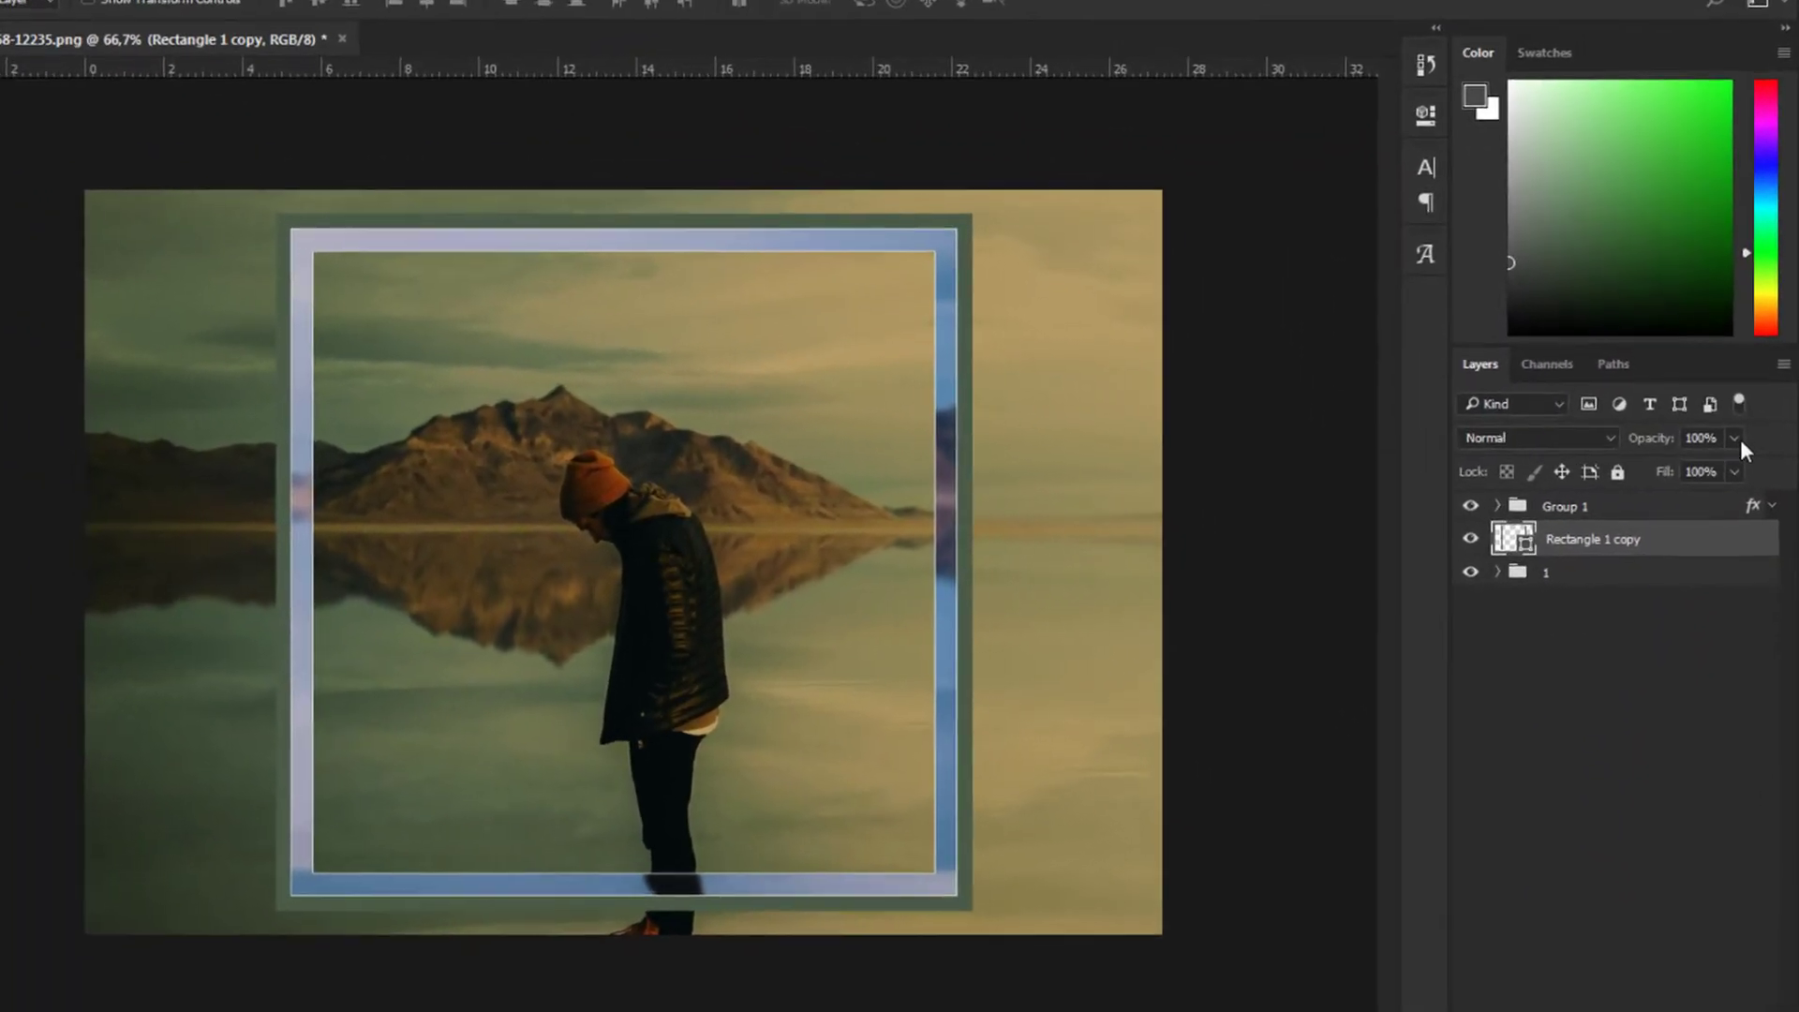
{"action": "left_click_drag", "start_coordinate": [1734, 437], "coordinate": [1669, 467]}
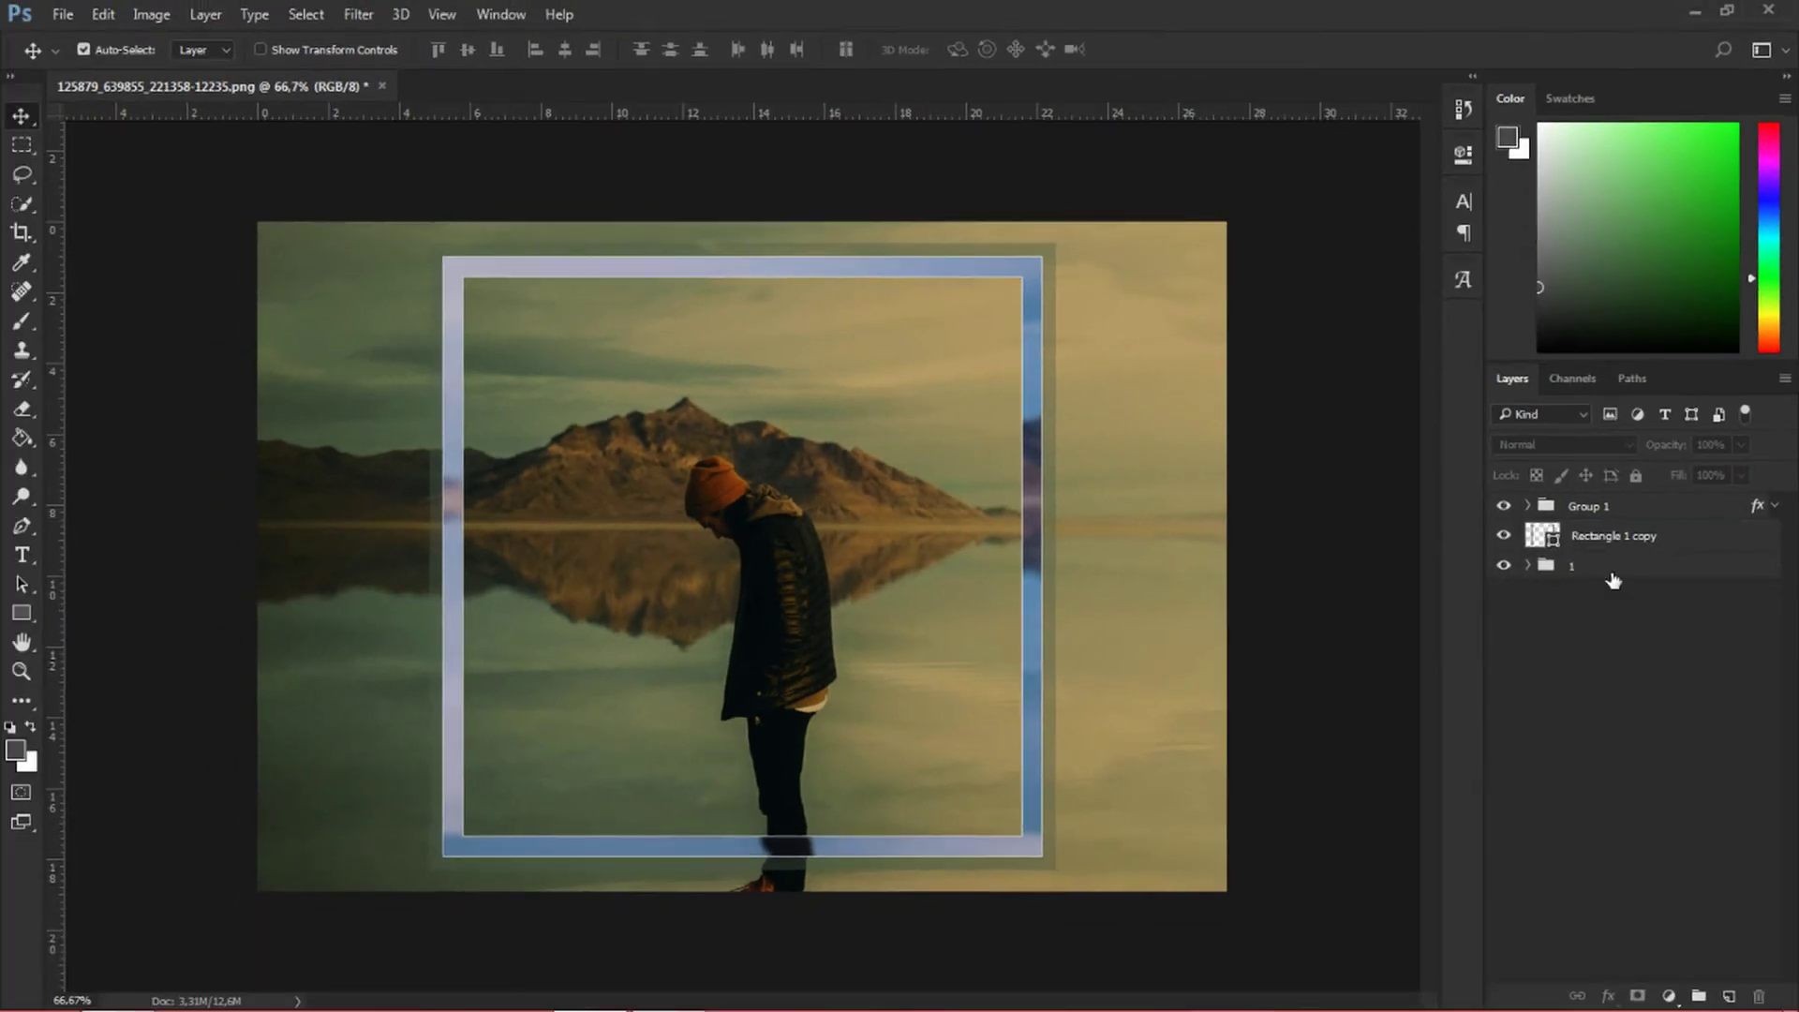
{"action": "left_click", "coordinate": [1622, 549]}
{"action": "left_click", "coordinate": [261, 49]}
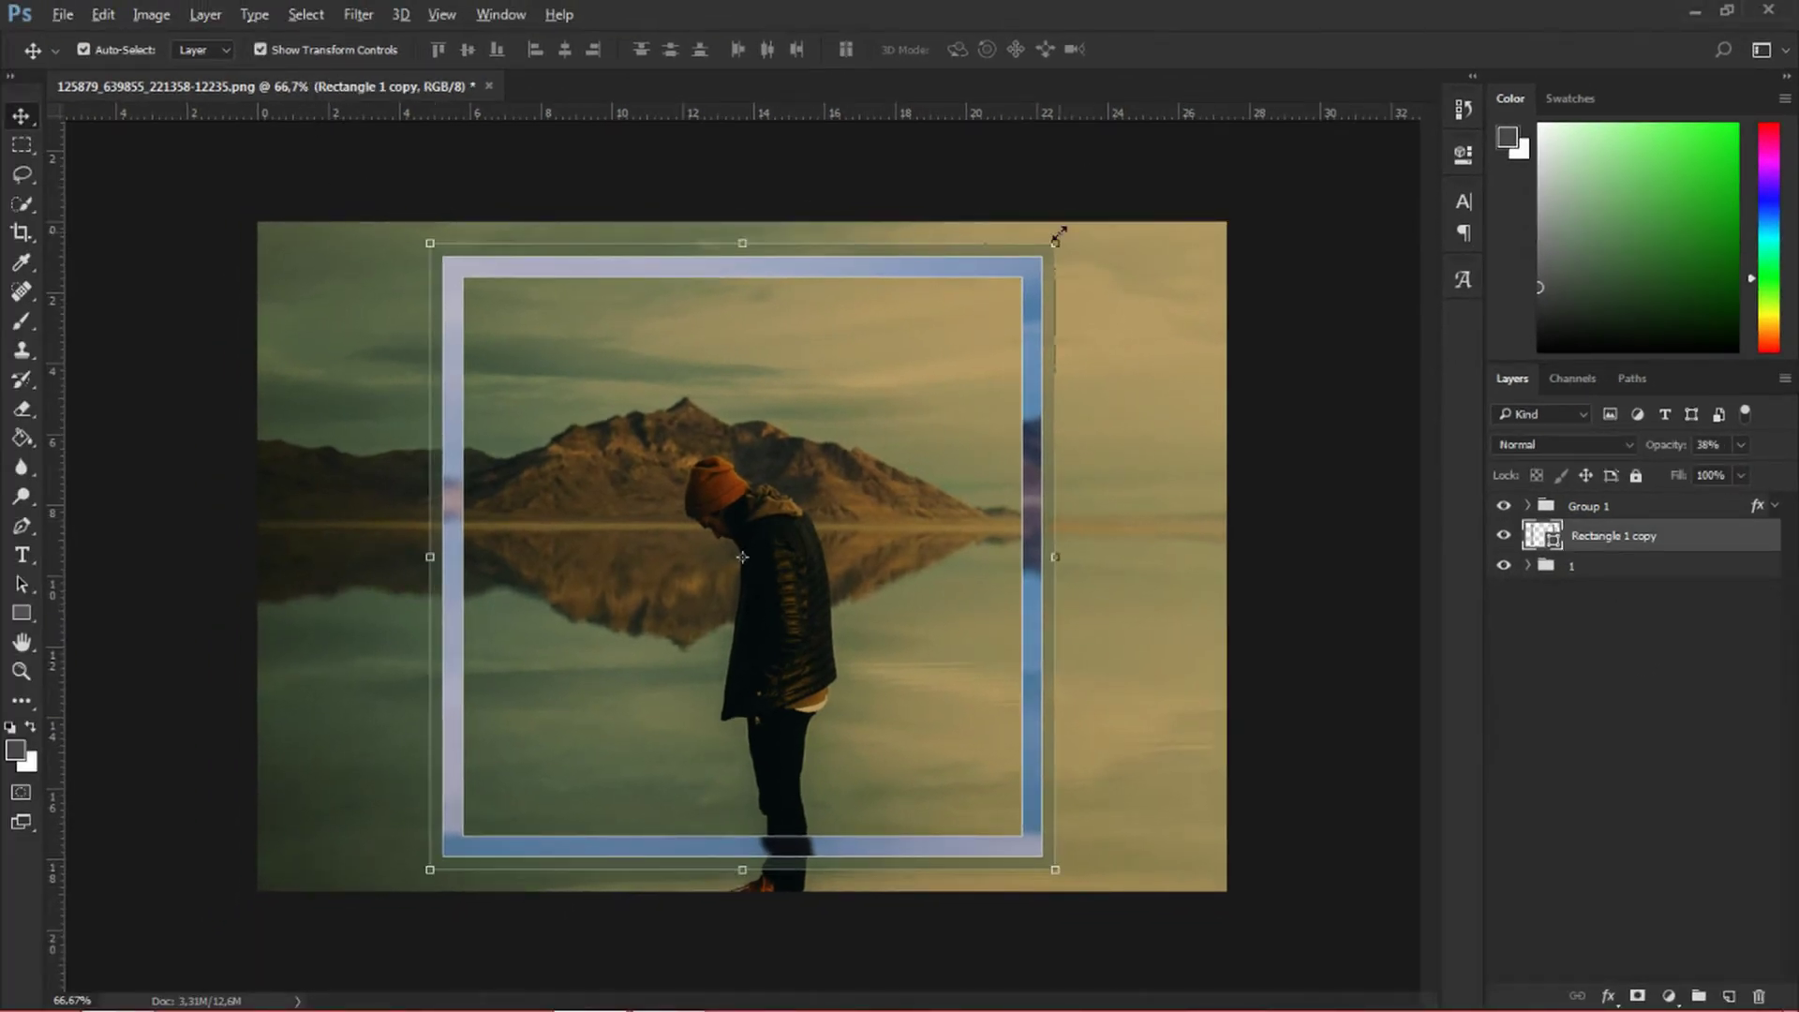
{"action": "left_click", "coordinate": [1056, 234]}
{"action": "left_click", "coordinate": [994, 48]}
{"action": "left_click", "coordinate": [1610, 740]}
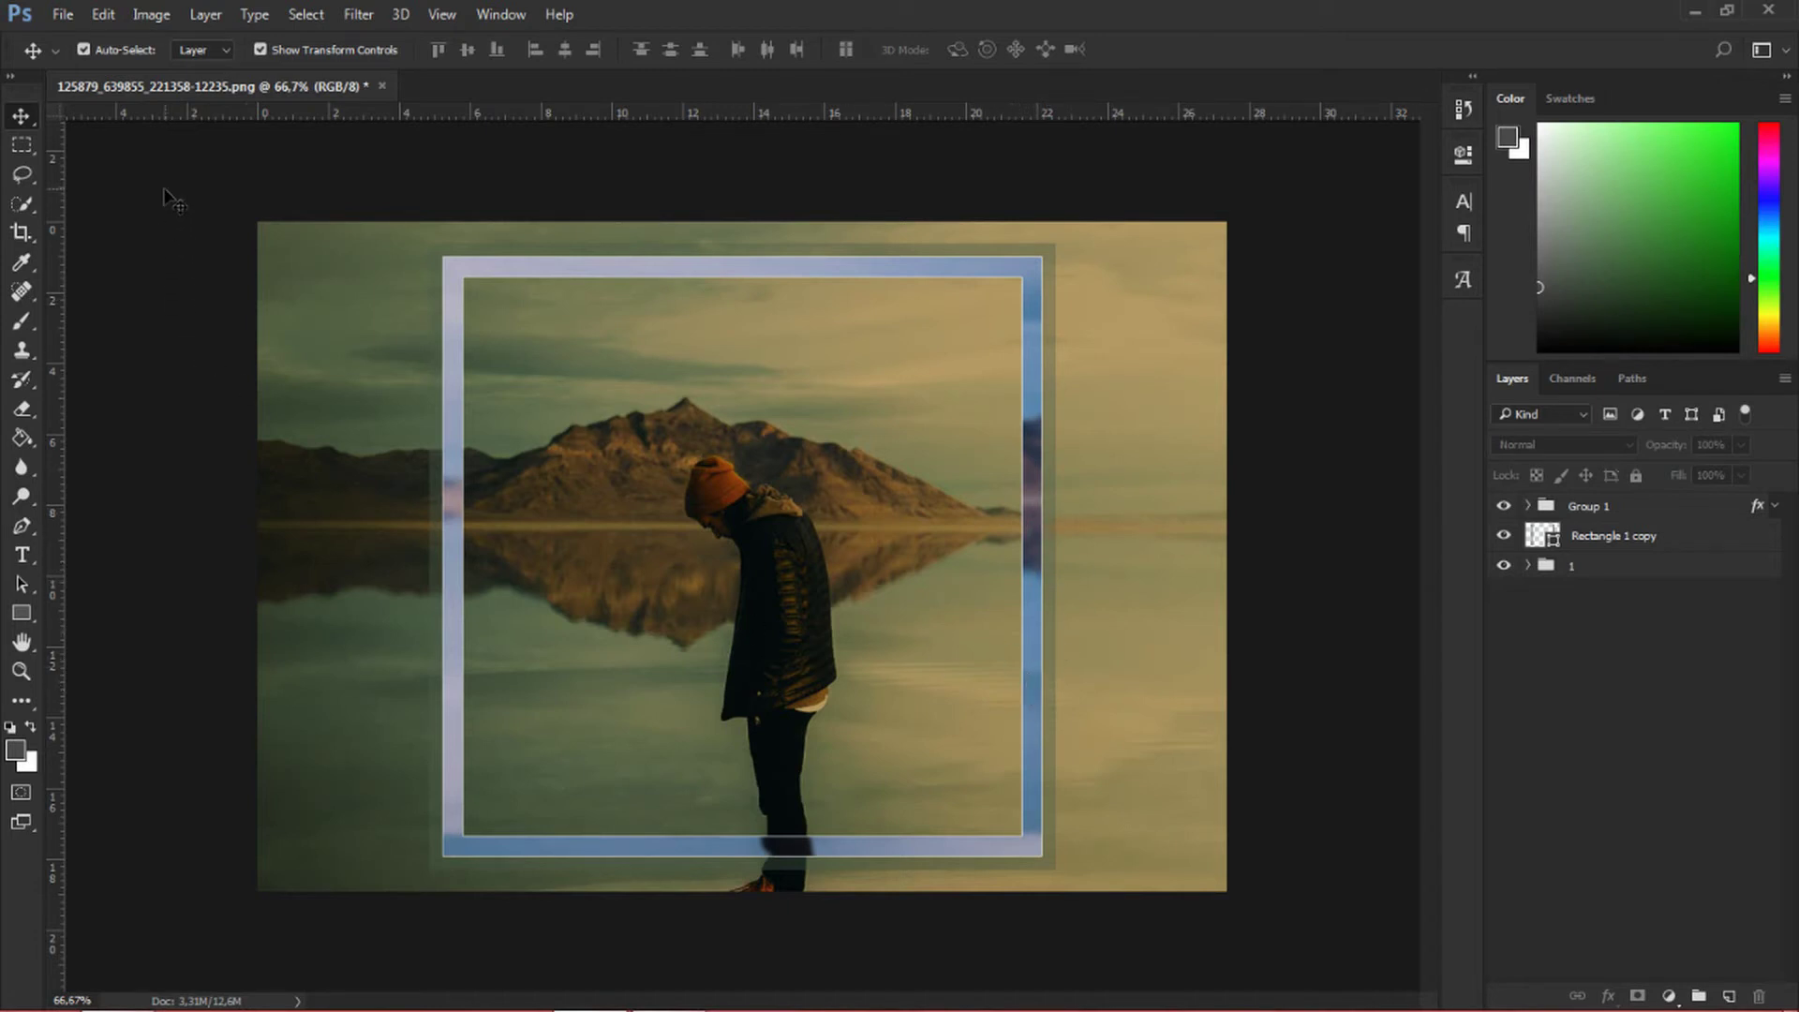
- Add a horizontal text layer reading CALM and colour it white (ffffff)
{"action": "left_click", "coordinate": [26, 560]}
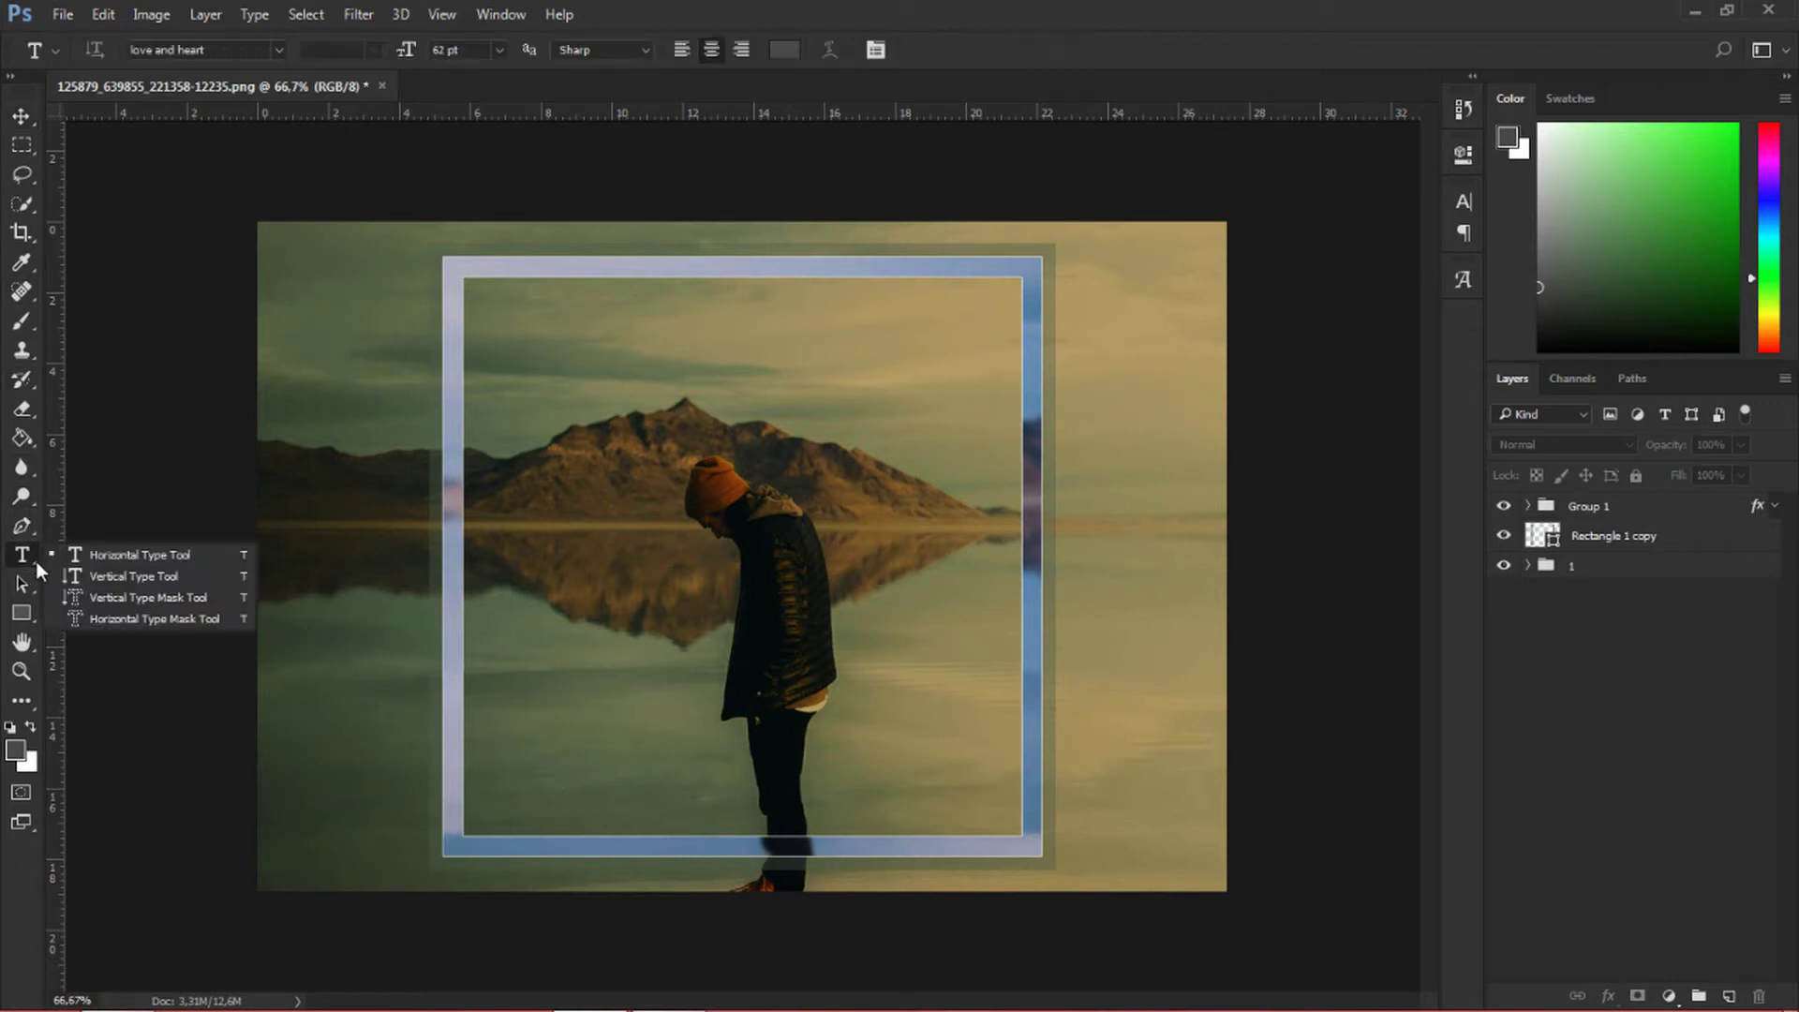
{"action": "left_click", "coordinate": [109, 561]}
{"action": "left_click", "coordinate": [694, 582]}
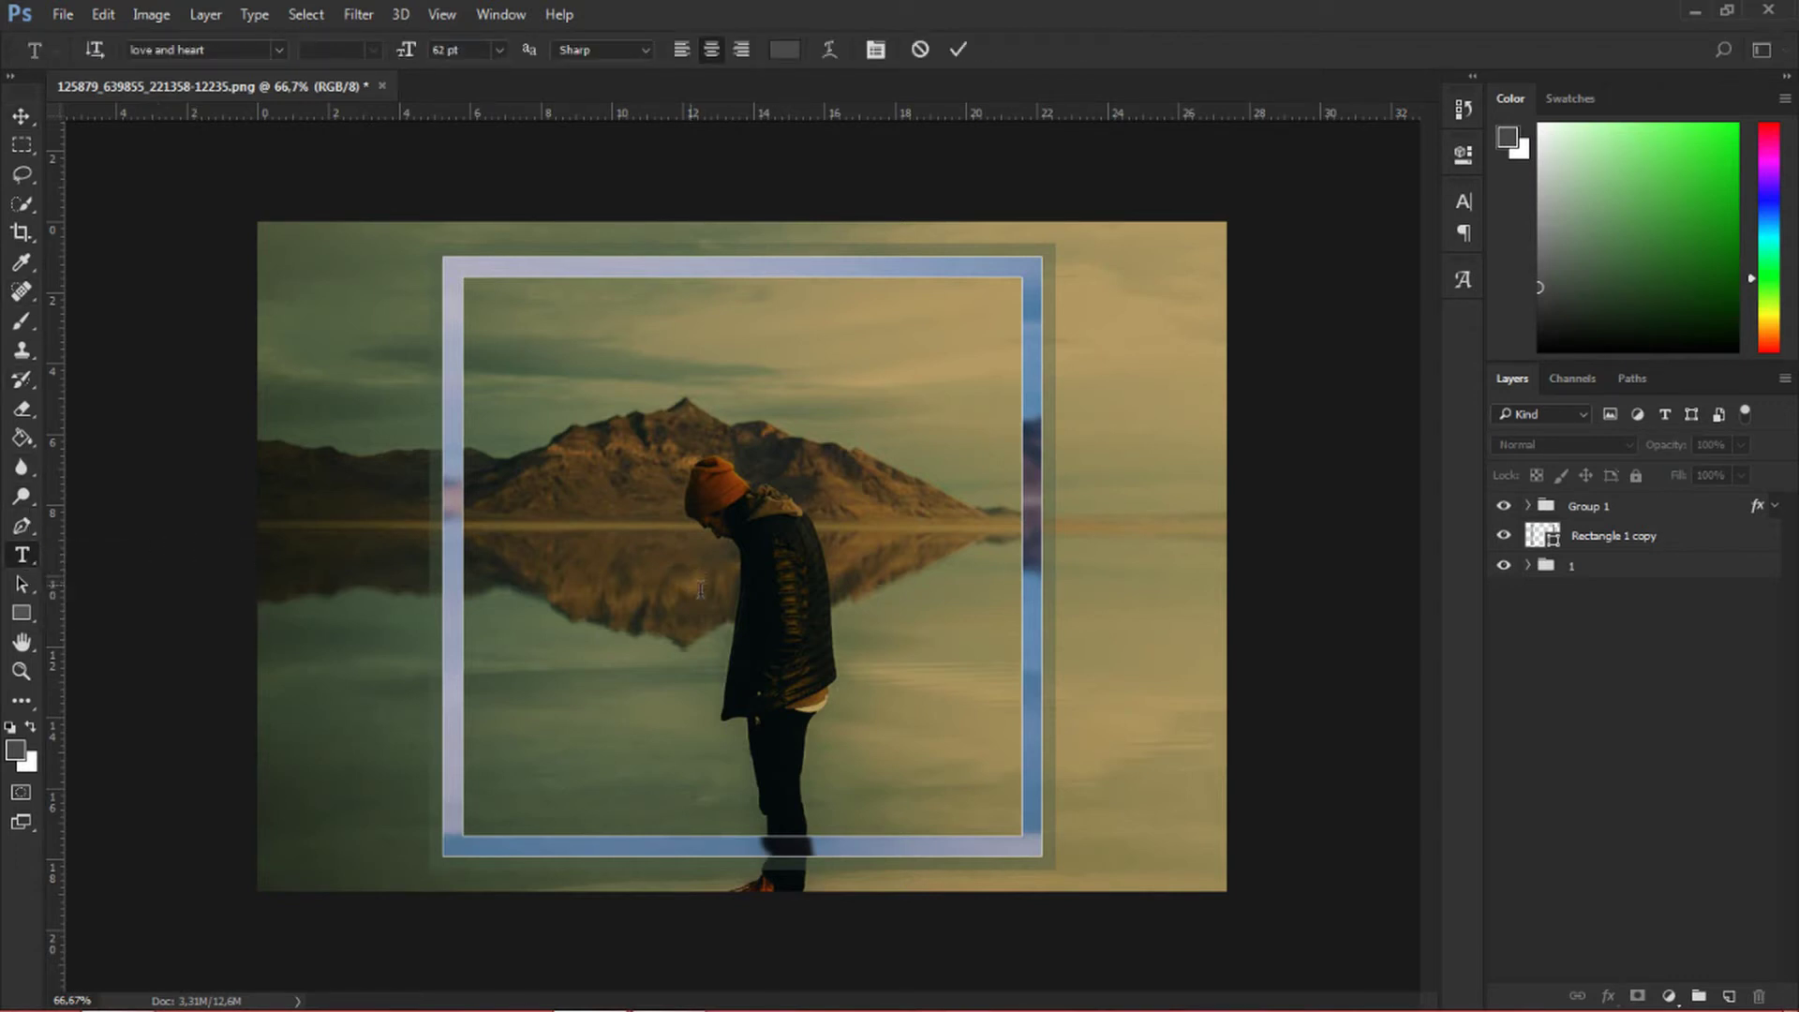
{"action": "type", "text": "CAL"}
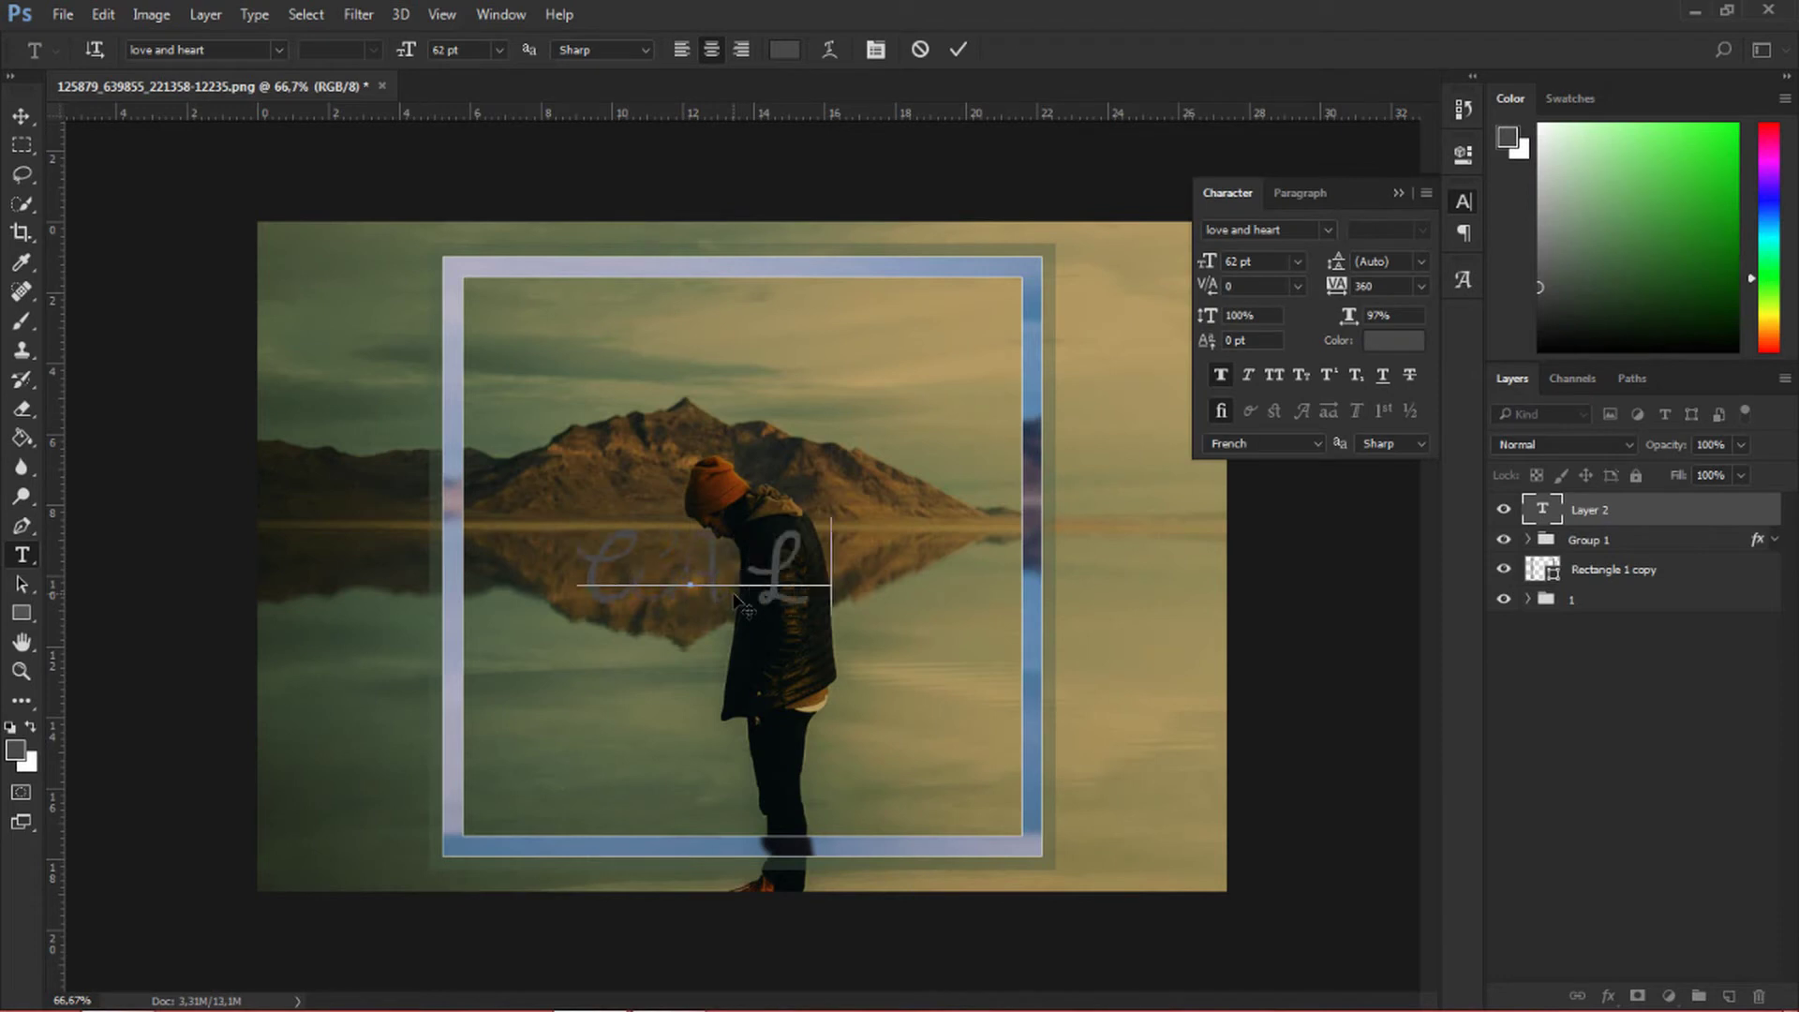
{"action": "type", "text": "M"}
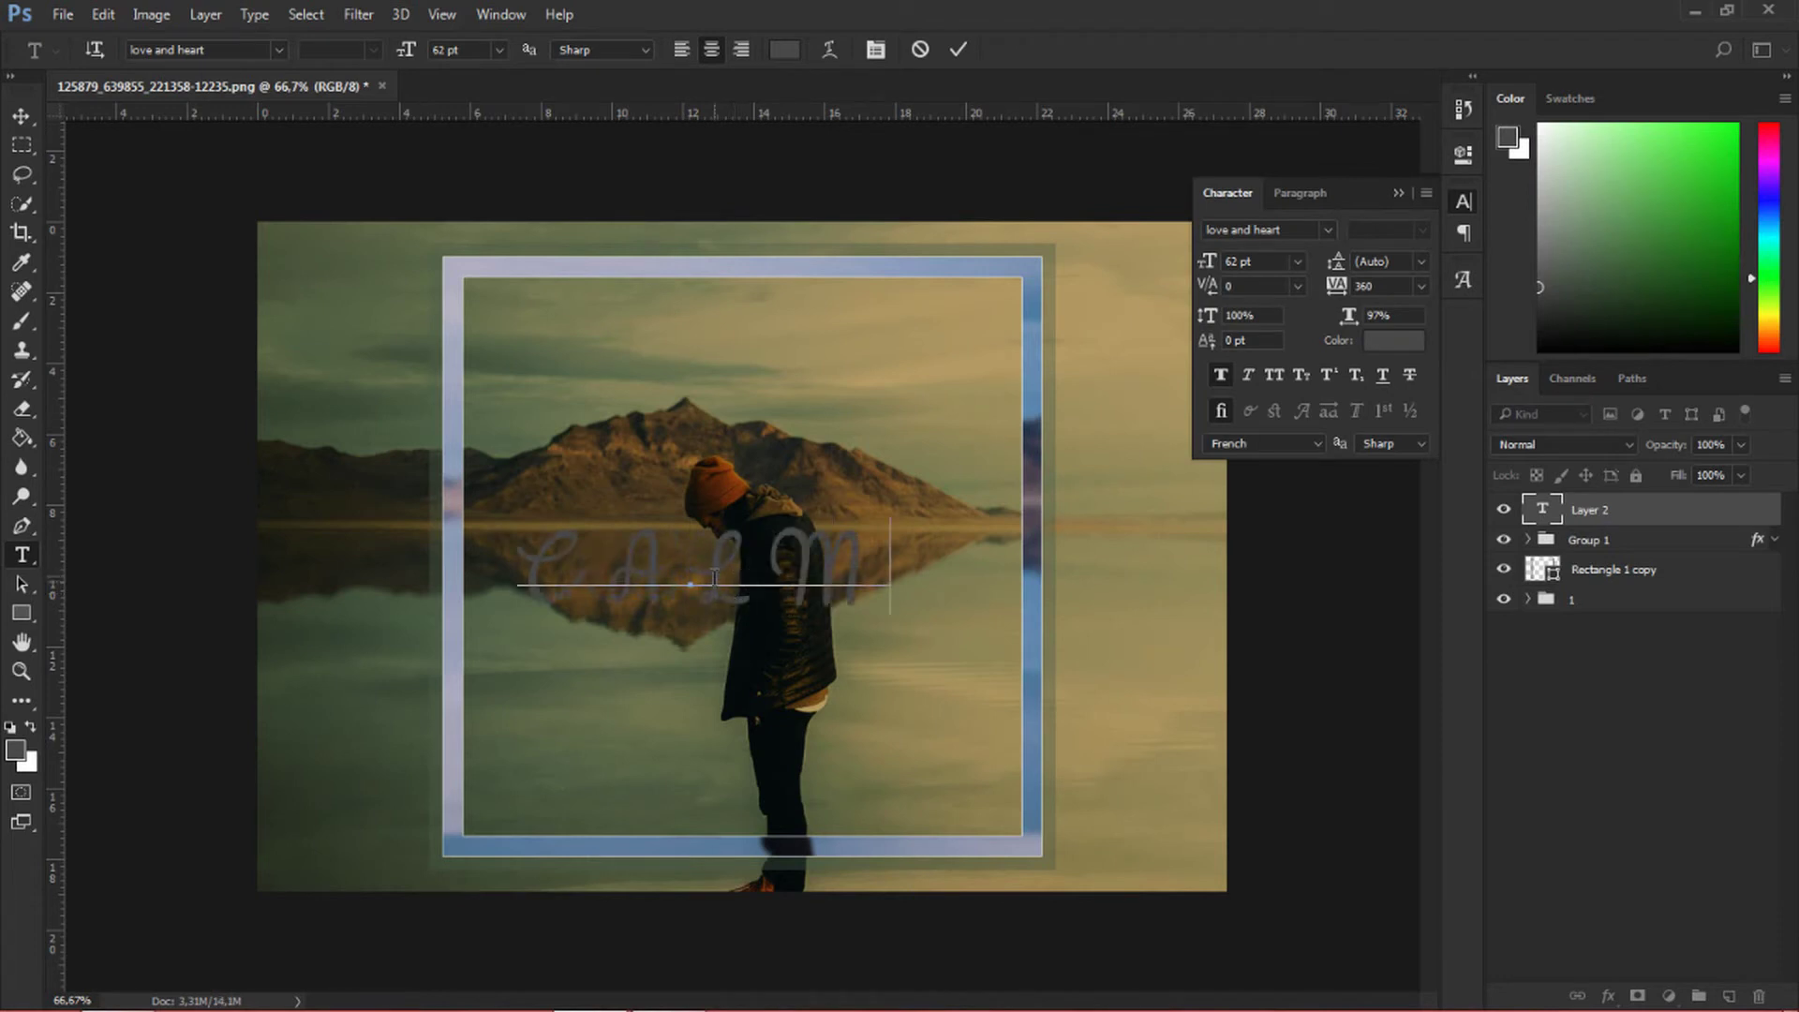
{"action": "key", "text": "ctrl+a"}
{"action": "left_click", "coordinate": [1406, 341]}
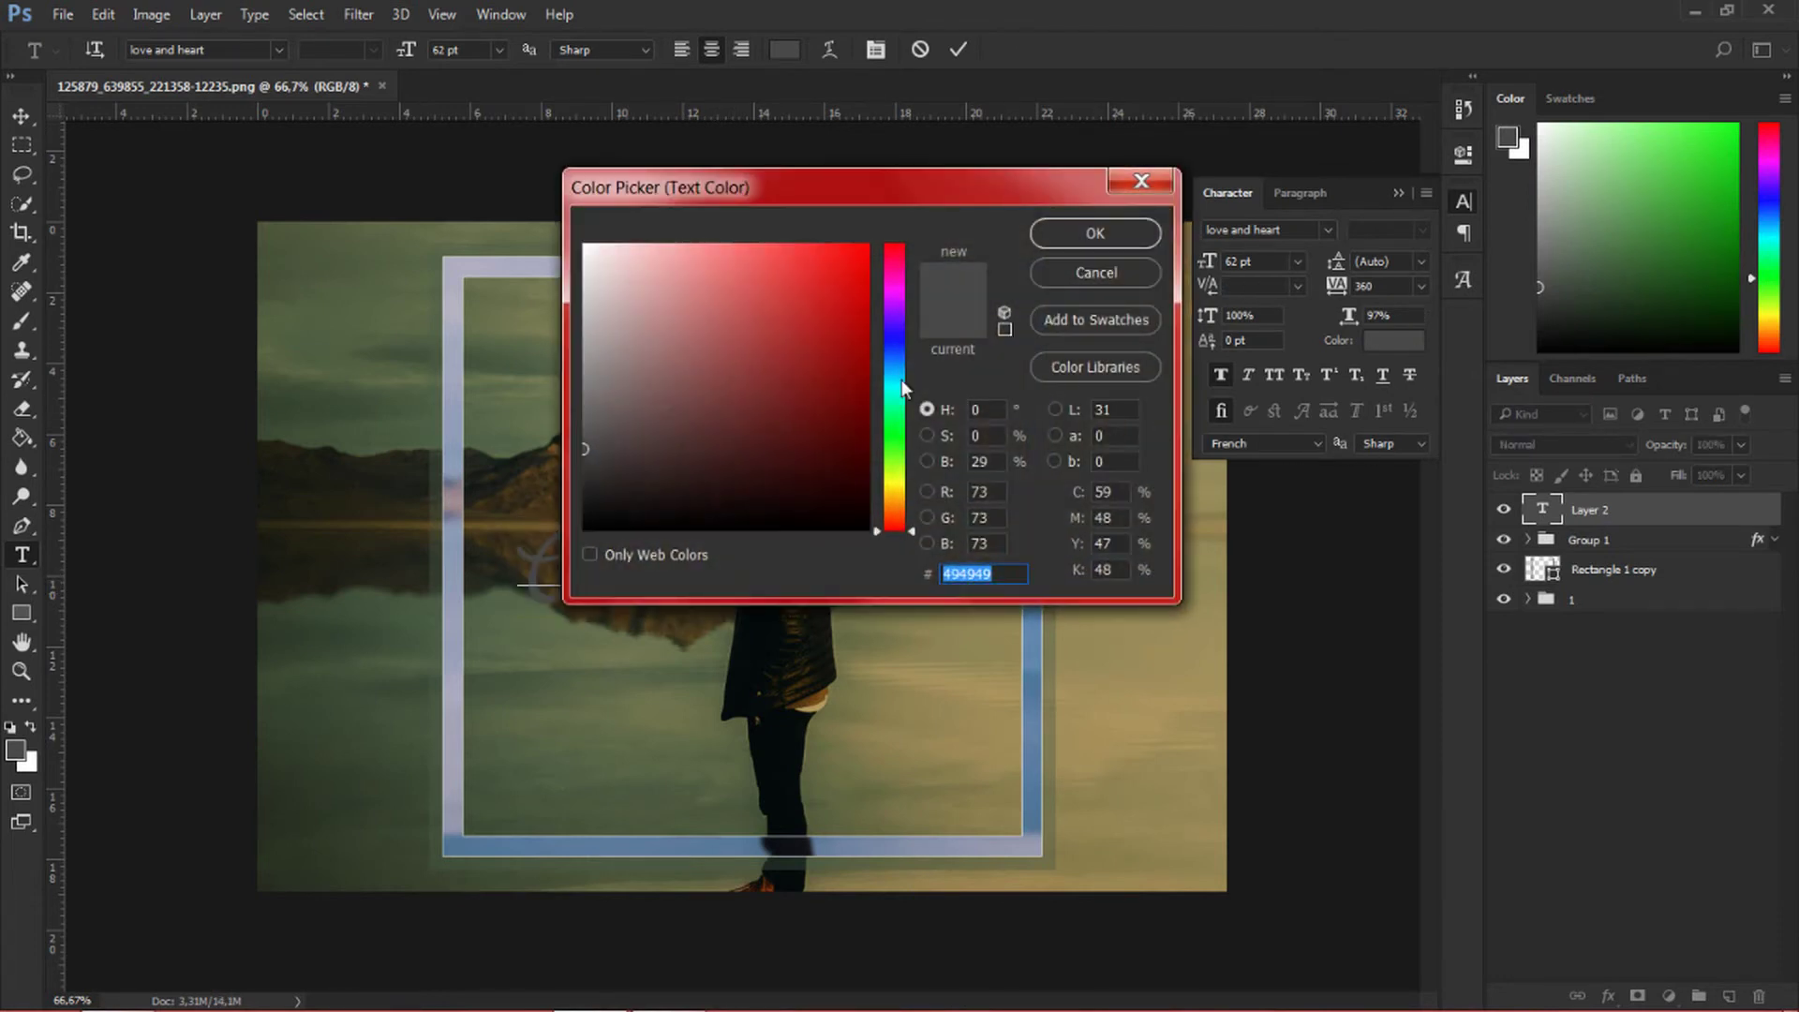
{"action": "type", "text": "ffffff"}
{"action": "left_click", "coordinate": [1107, 240]}
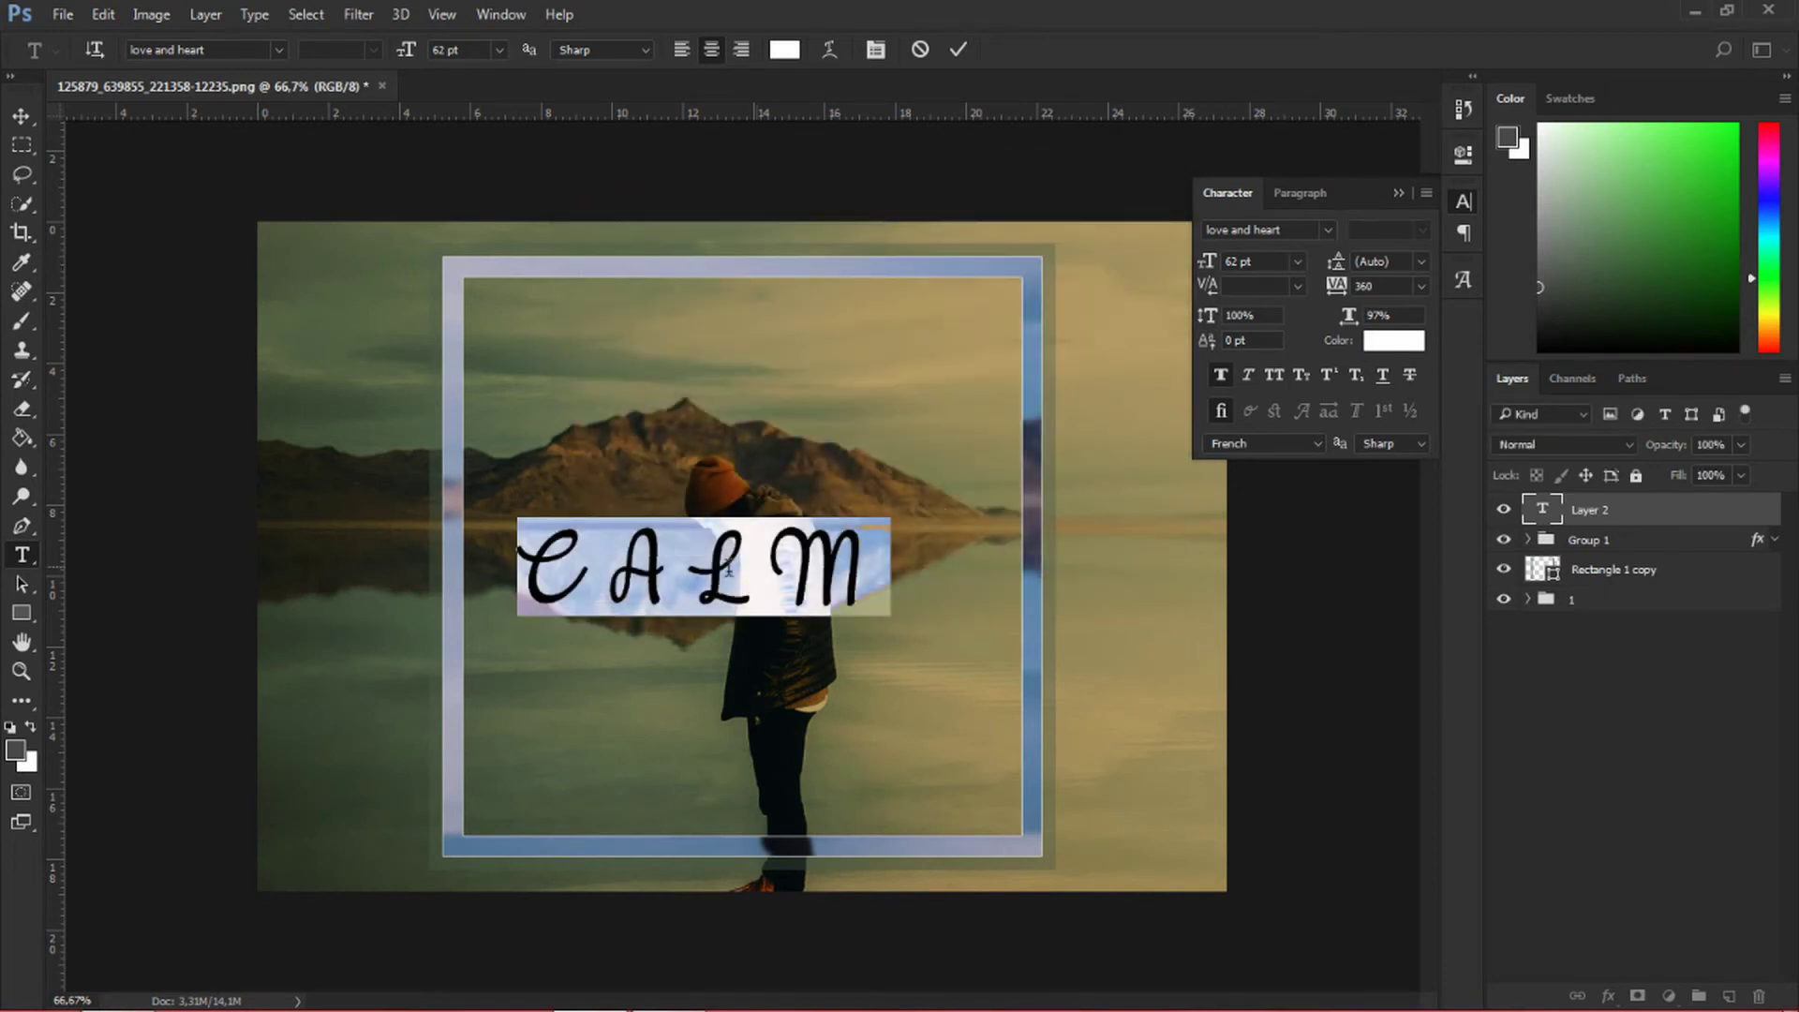
{"action": "left_click", "coordinate": [688, 568]}
- Turn off All Caps so it reads 'Calm', enlarge it from 62 to 83 pt, and commit
{"action": "left_click_drag", "start_coordinate": [614, 569], "coordinate": [891, 569]}
{"action": "left_click", "coordinate": [780, 569]}
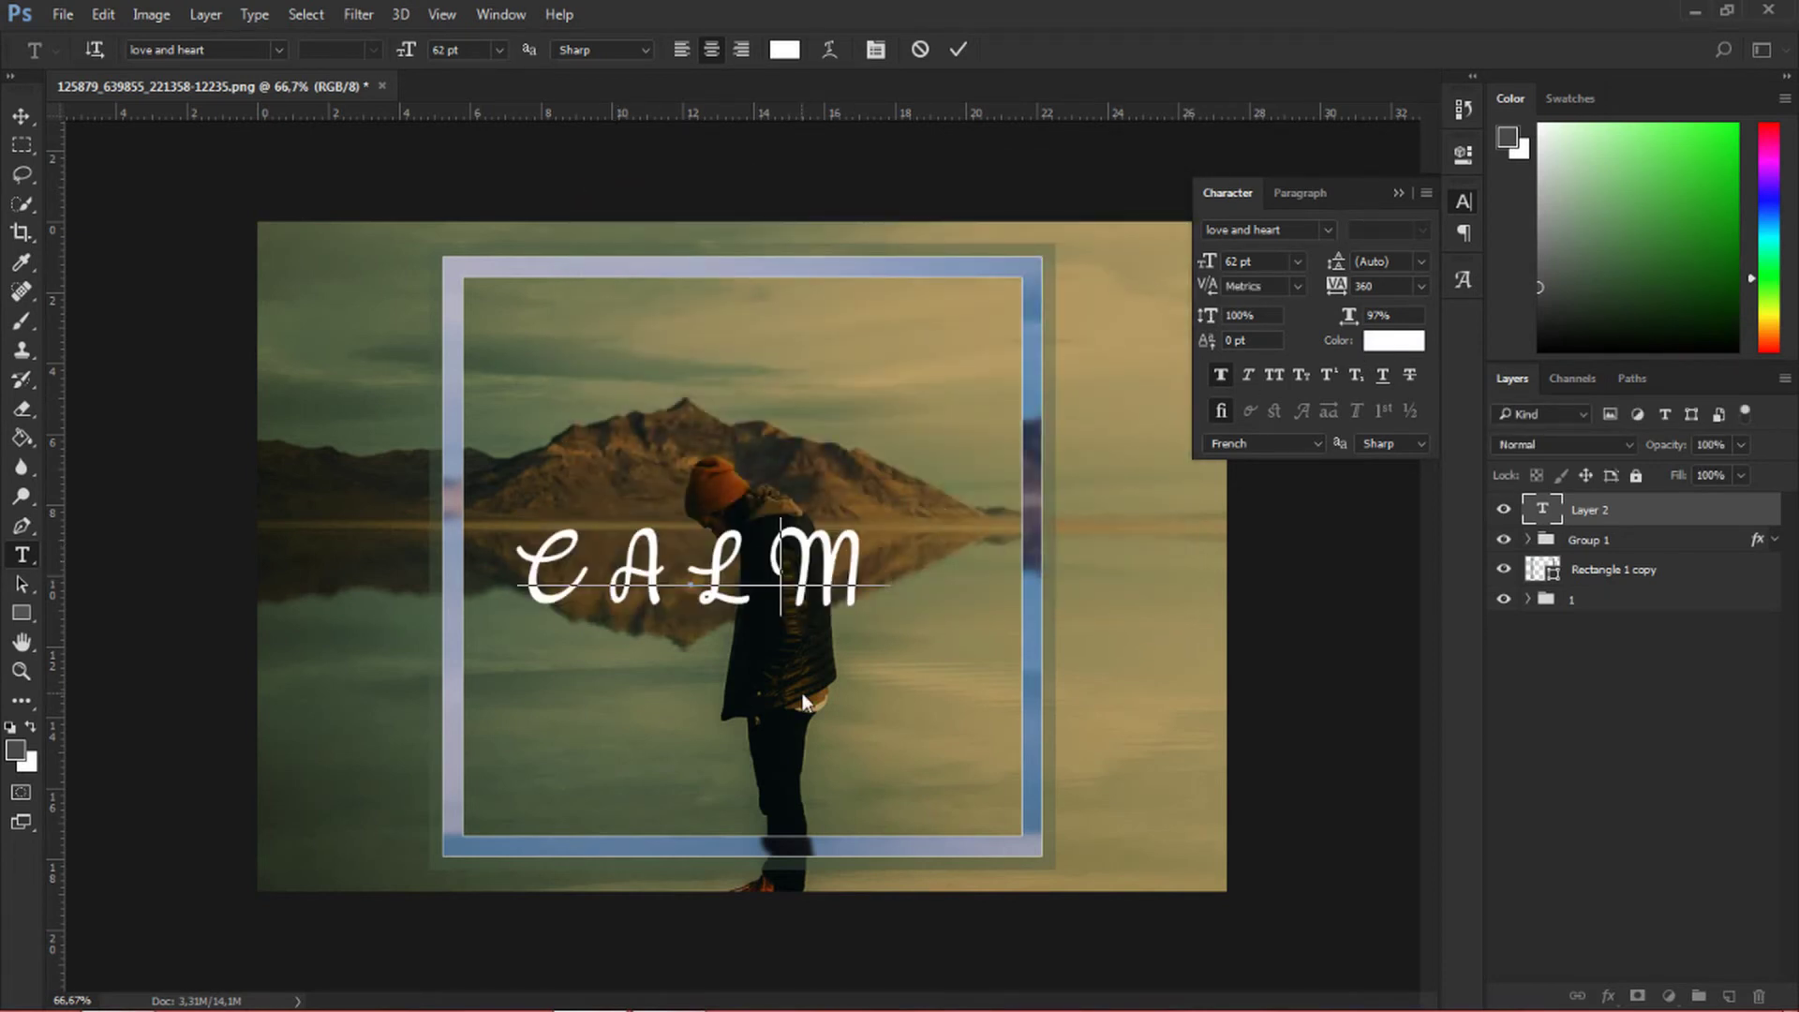
{"action": "key", "text": "ctrl+shift+k"}
{"action": "key", "text": "ctrl+a"}
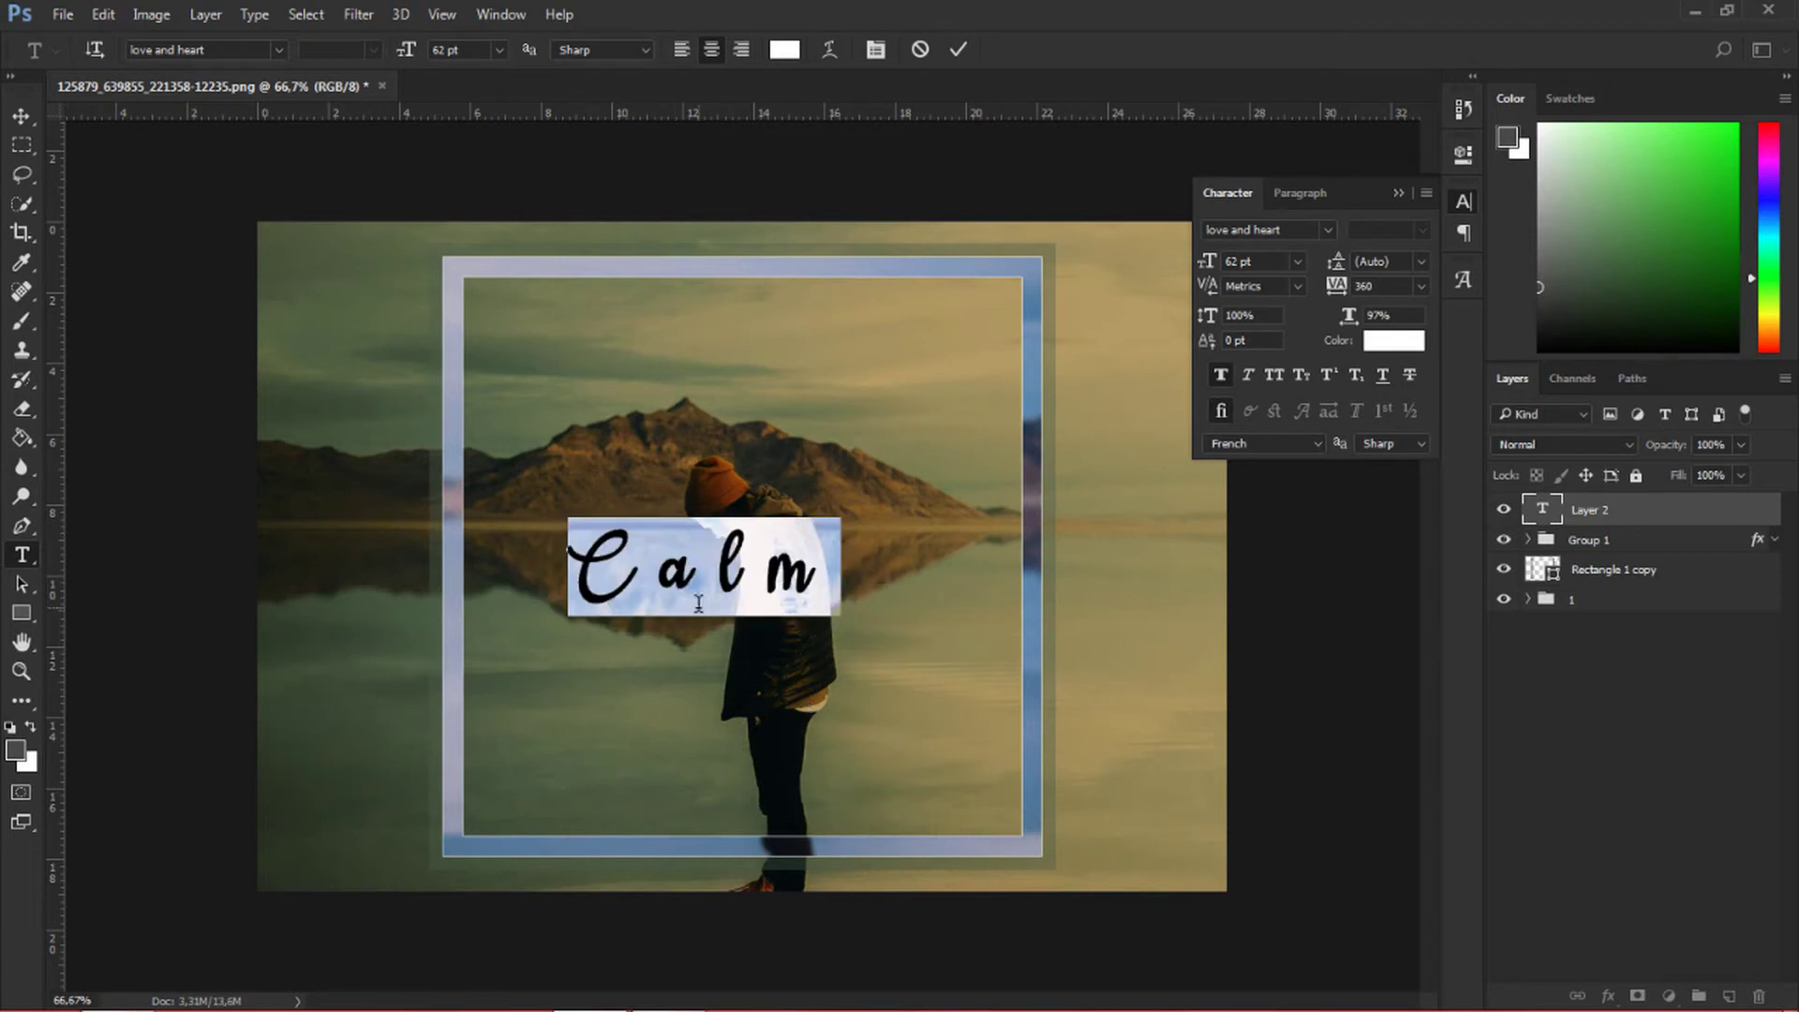
{"action": "left_click_drag", "start_coordinate": [1210, 271], "coordinate": [1235, 263]}
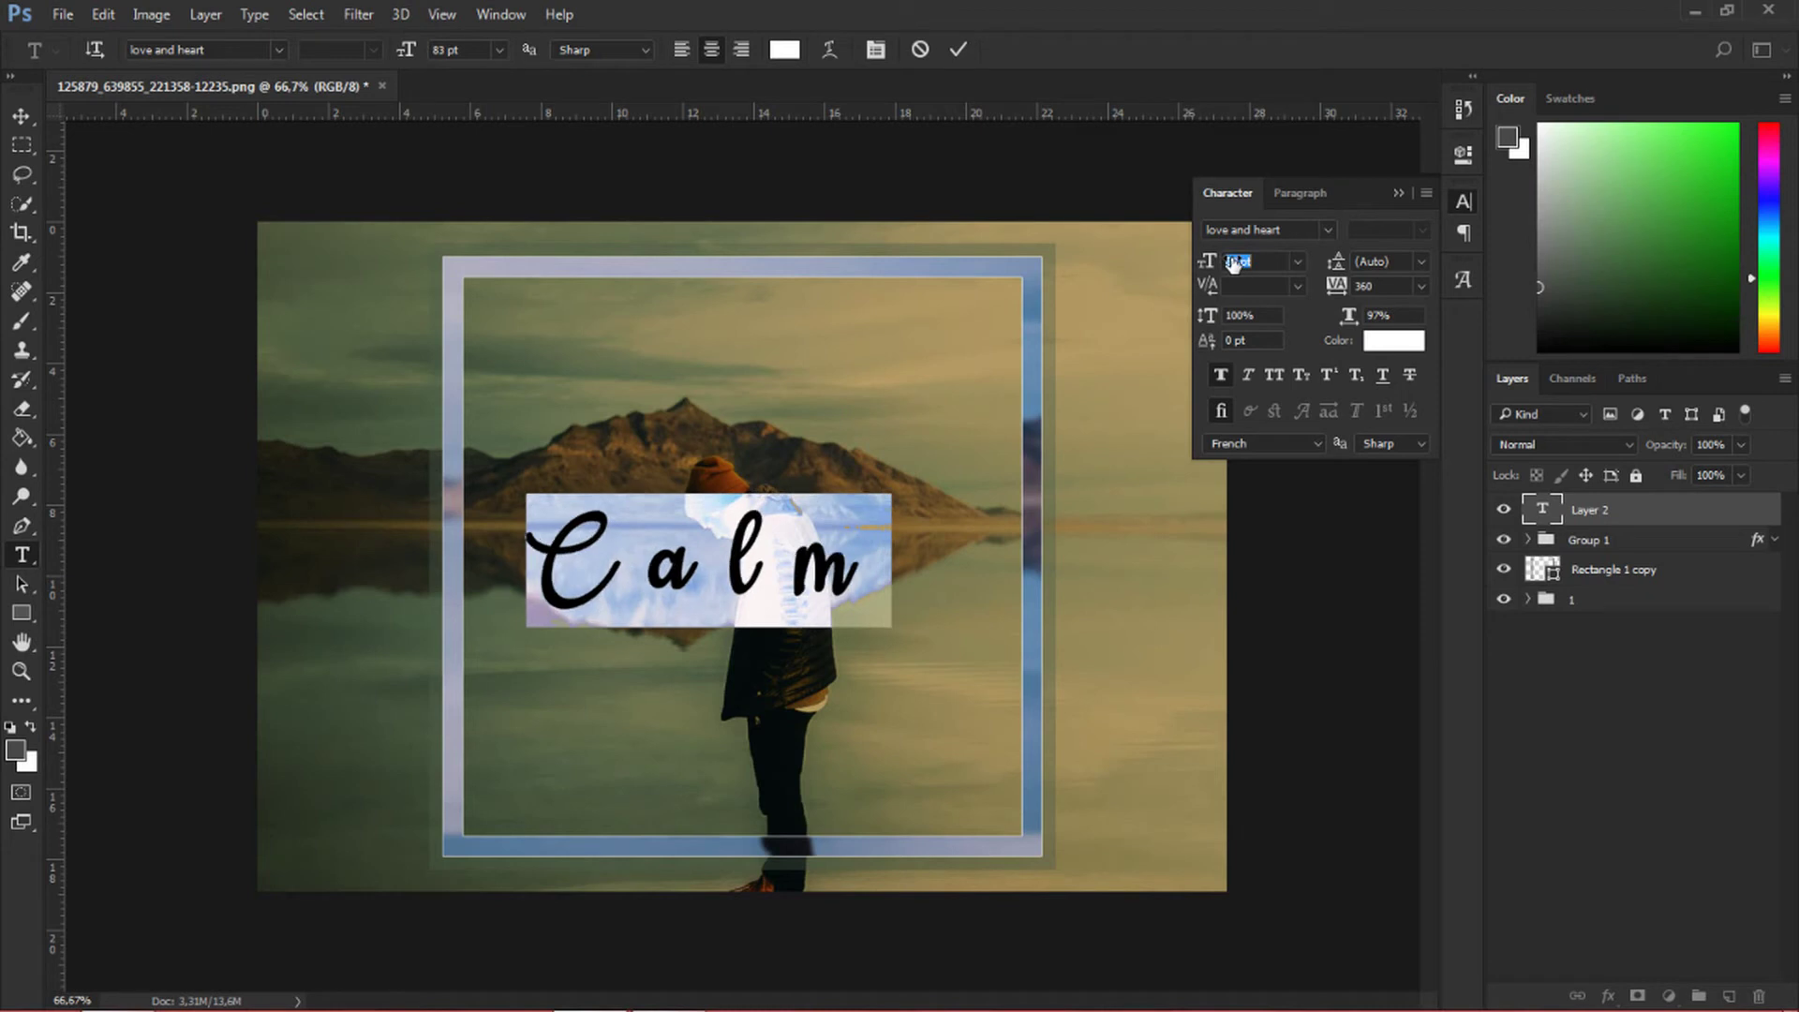
{"action": "left_click", "coordinate": [1338, 291]}
{"action": "left_click", "coordinate": [1340, 290]}
{"action": "left_click", "coordinate": [1400, 192]}
{"action": "left_click", "coordinate": [1619, 518]}
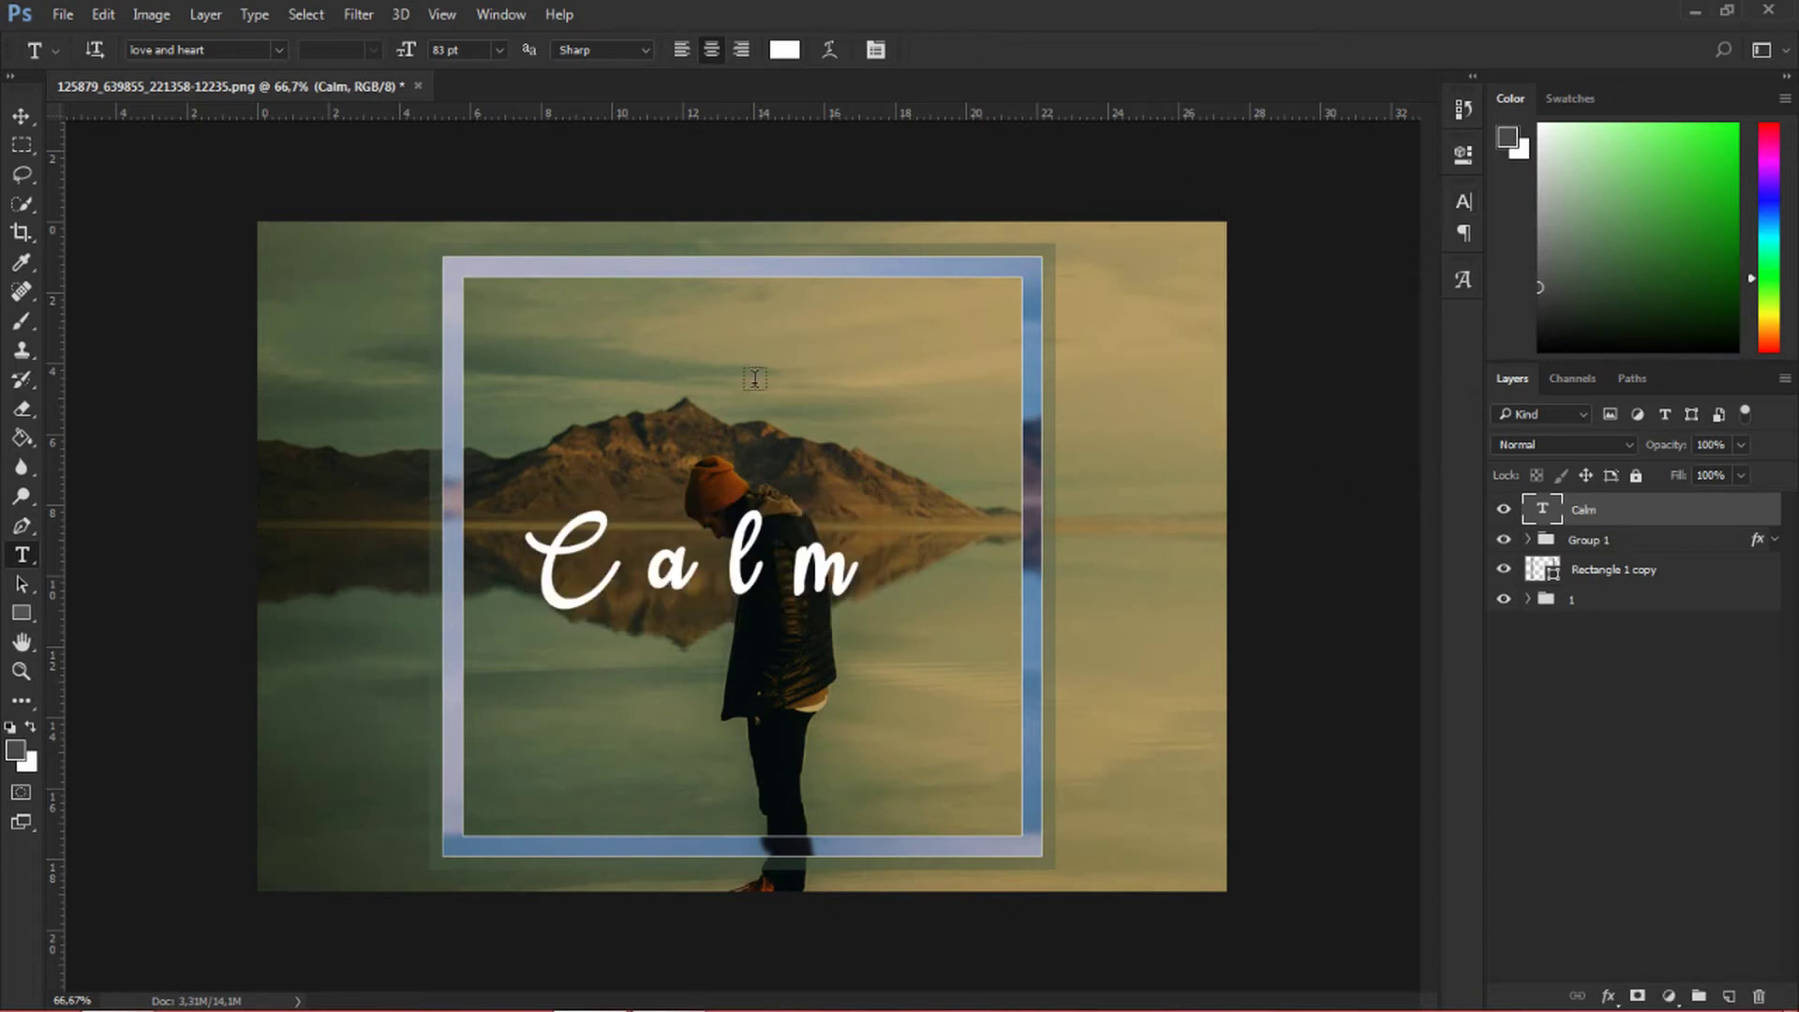
- Align the Calm text to the horizontal centre of the whole canvas, then deselect
{"action": "left_click", "coordinate": [26, 119]}
{"action": "left_click", "coordinate": [292, 54]}
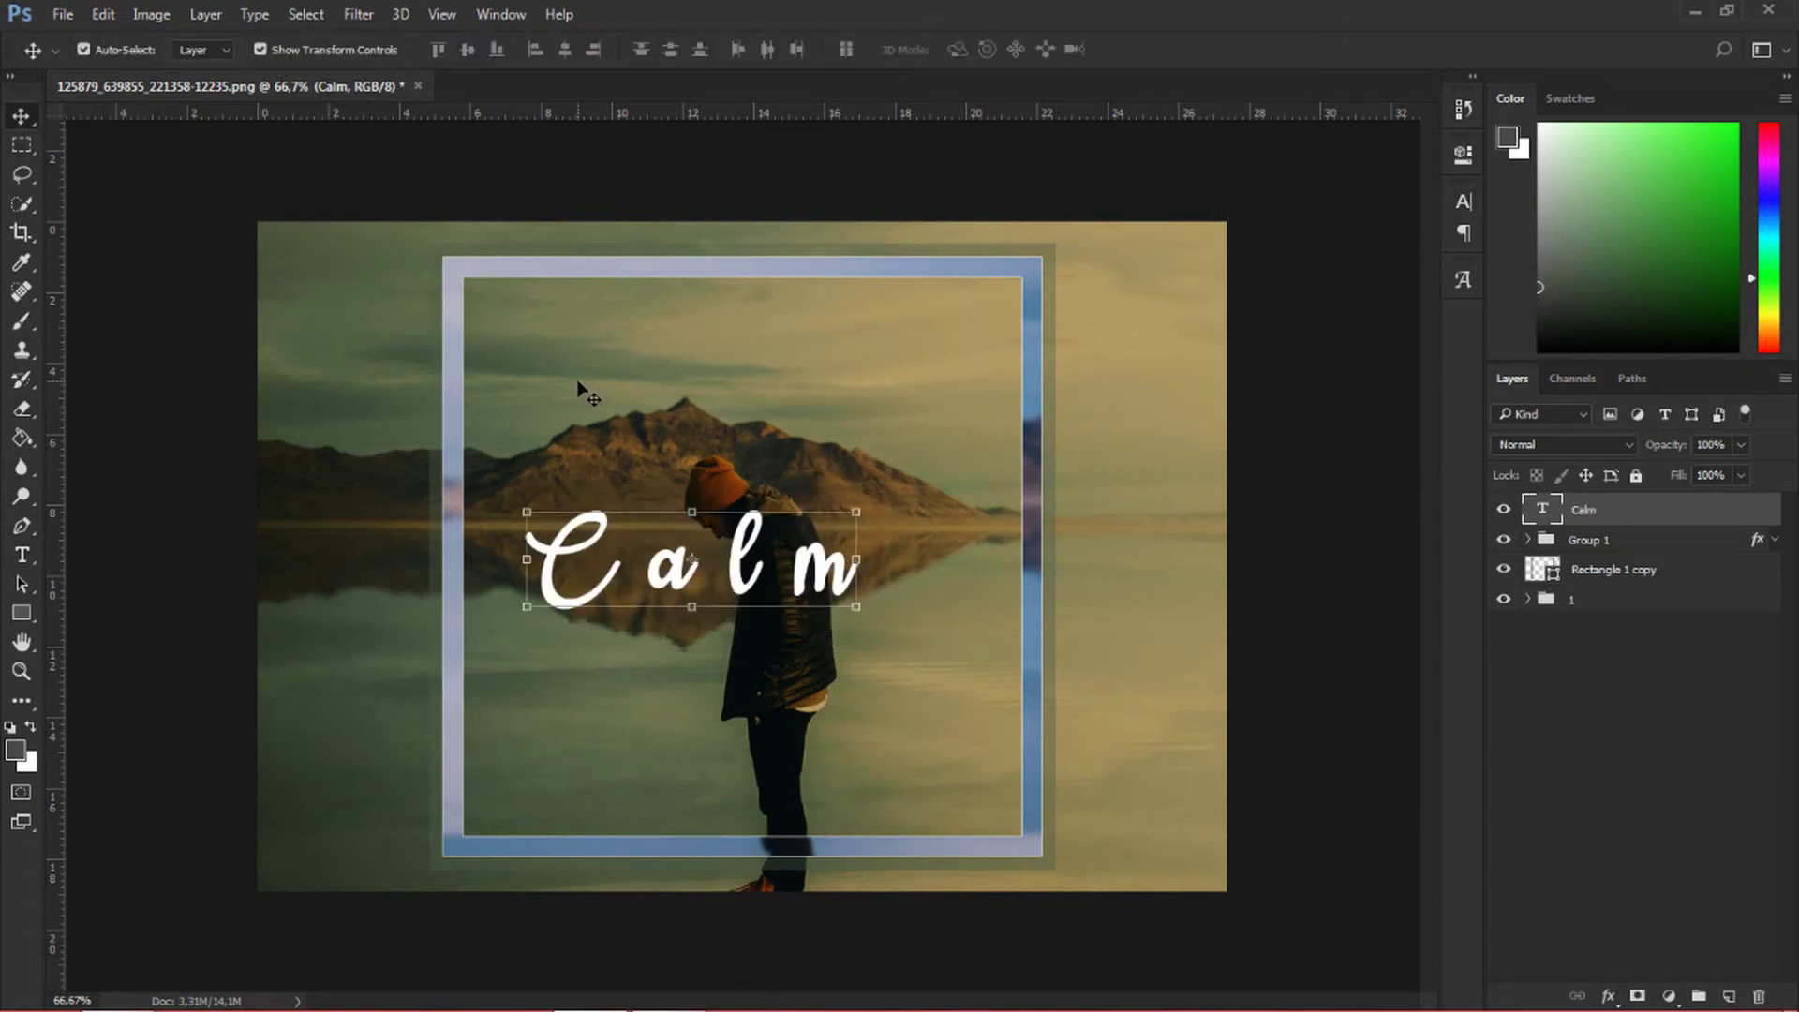
{"action": "key", "text": "ctrl+a"}
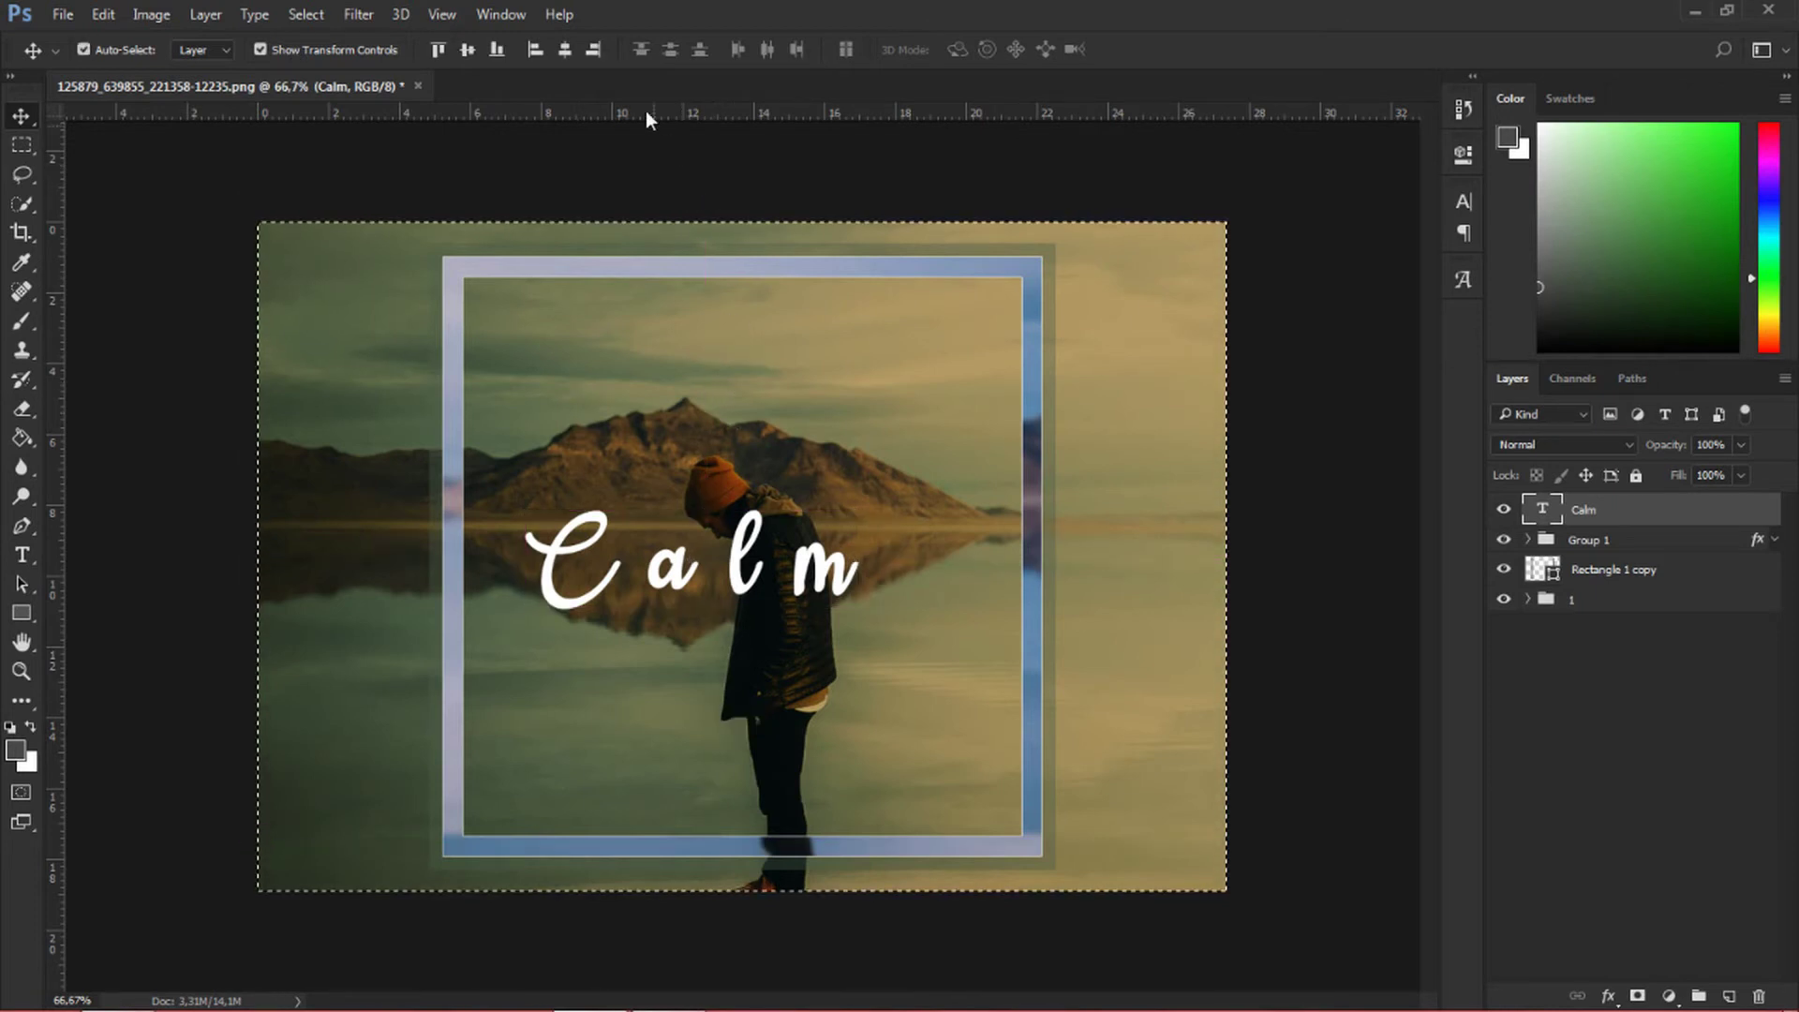
{"action": "left_click", "coordinate": [566, 52]}
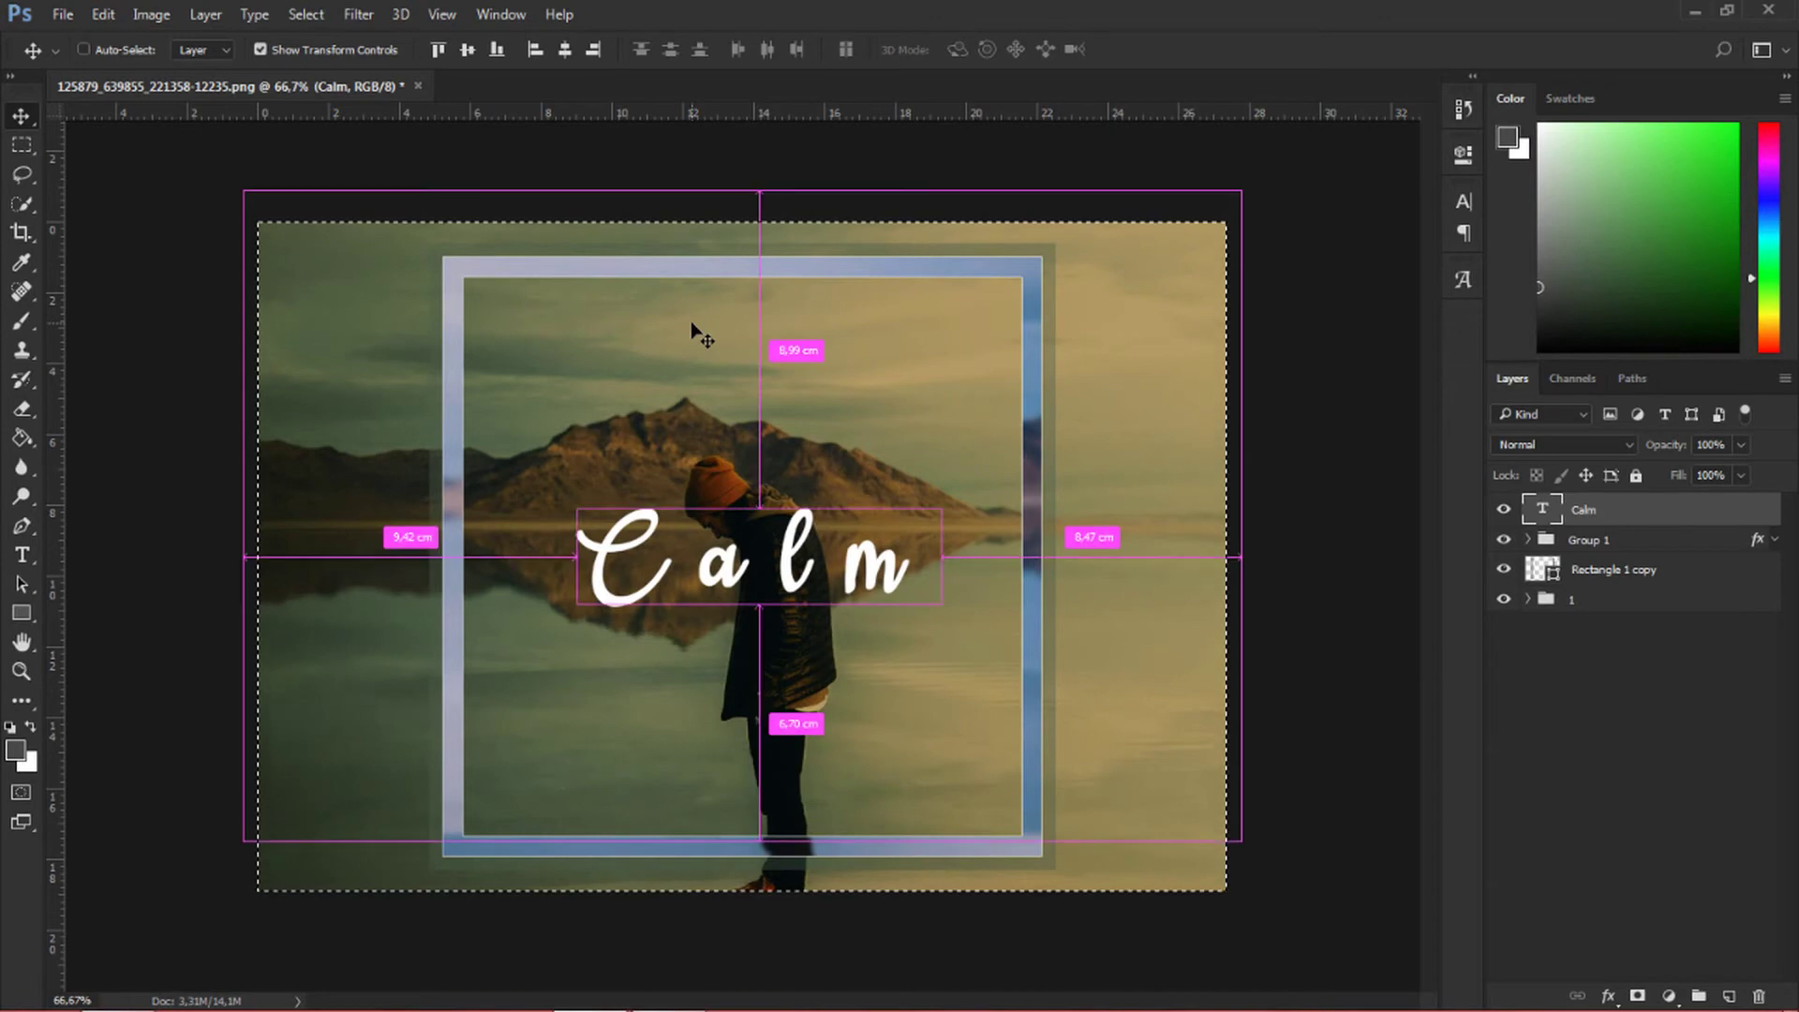
{"action": "key", "text": "ctrl+d"}
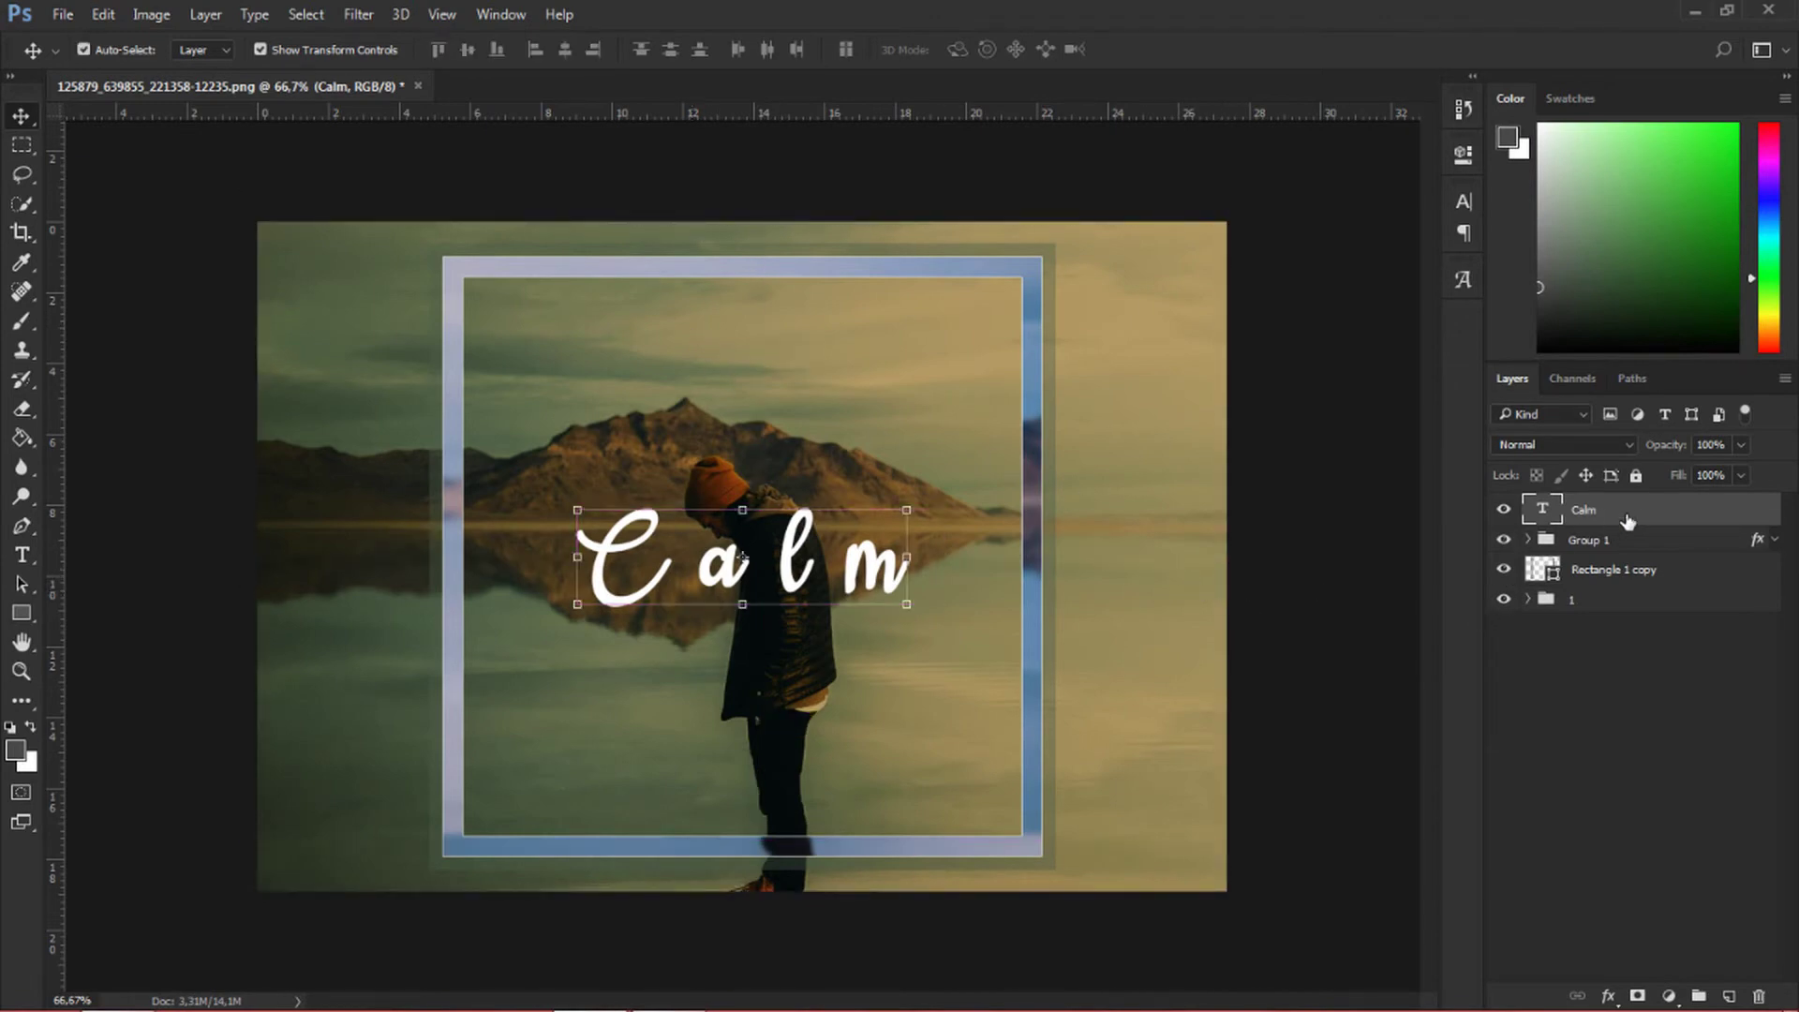
- Give the Calm text layer a black Stroke effect with size 2 px
{"action": "right_click", "coordinate": [1632, 513]}
{"action": "left_click", "coordinate": [1121, 200]}
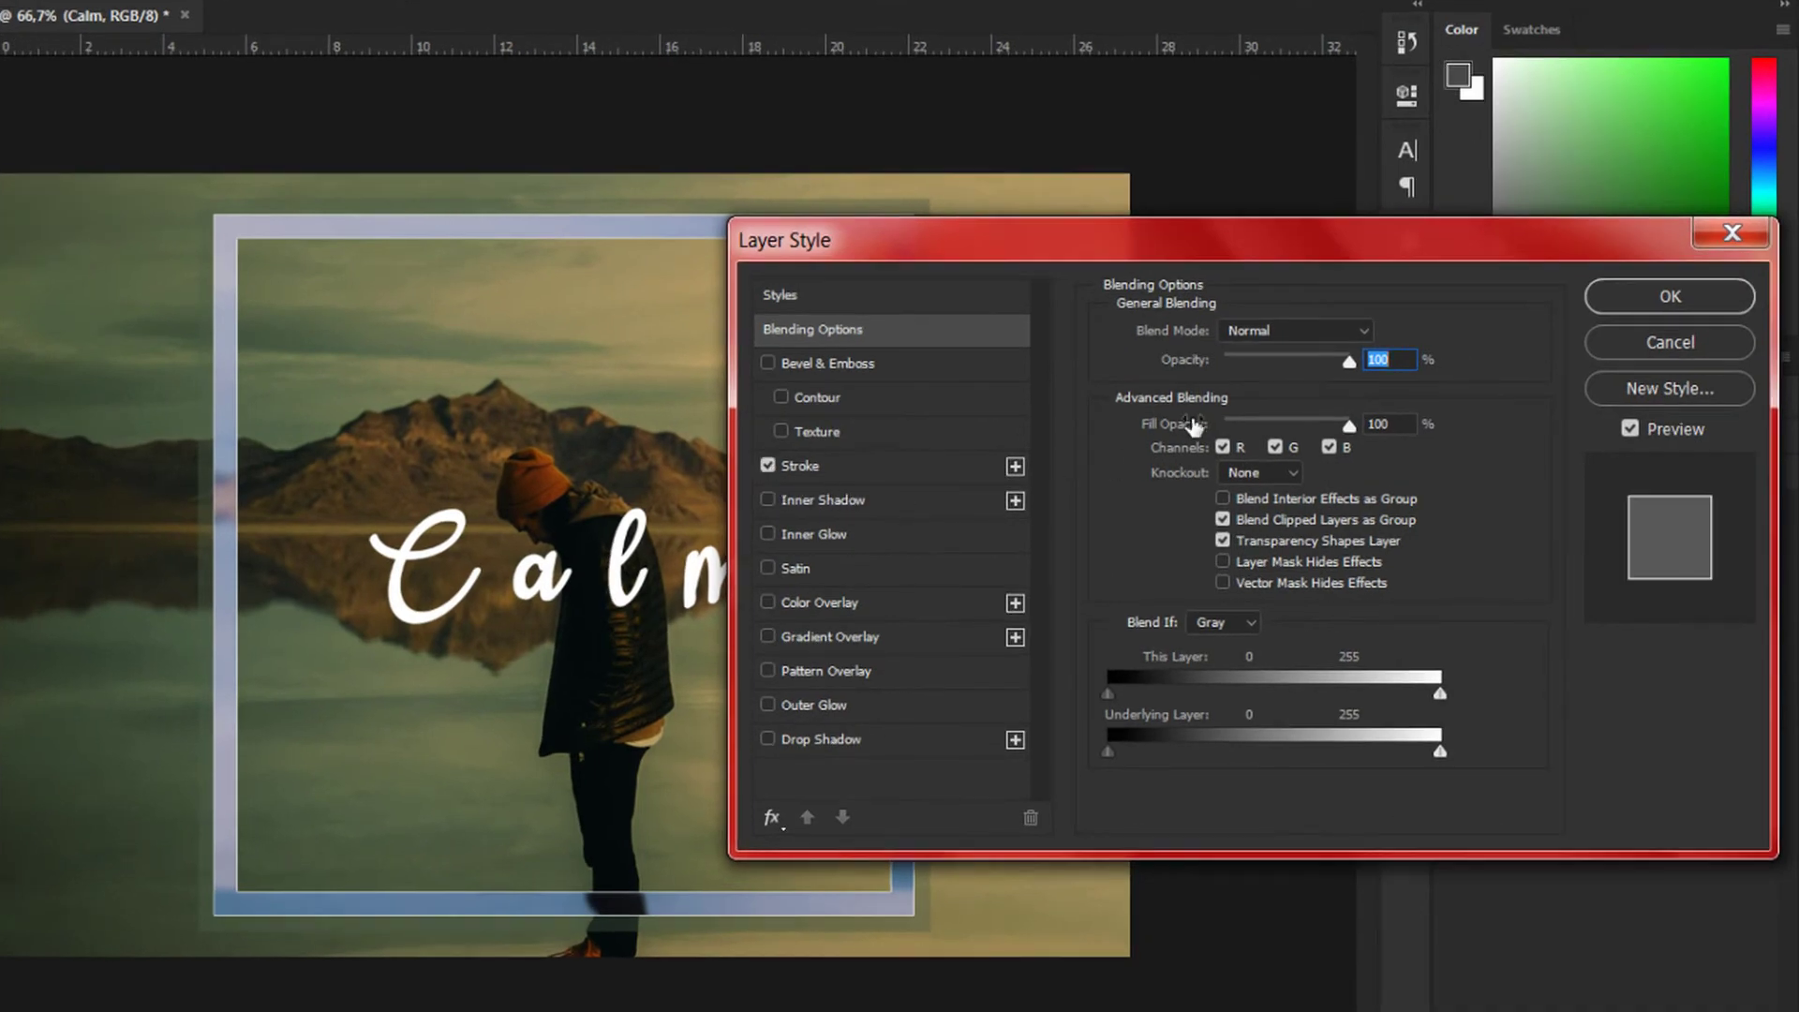
{"action": "left_click", "coordinate": [909, 459]}
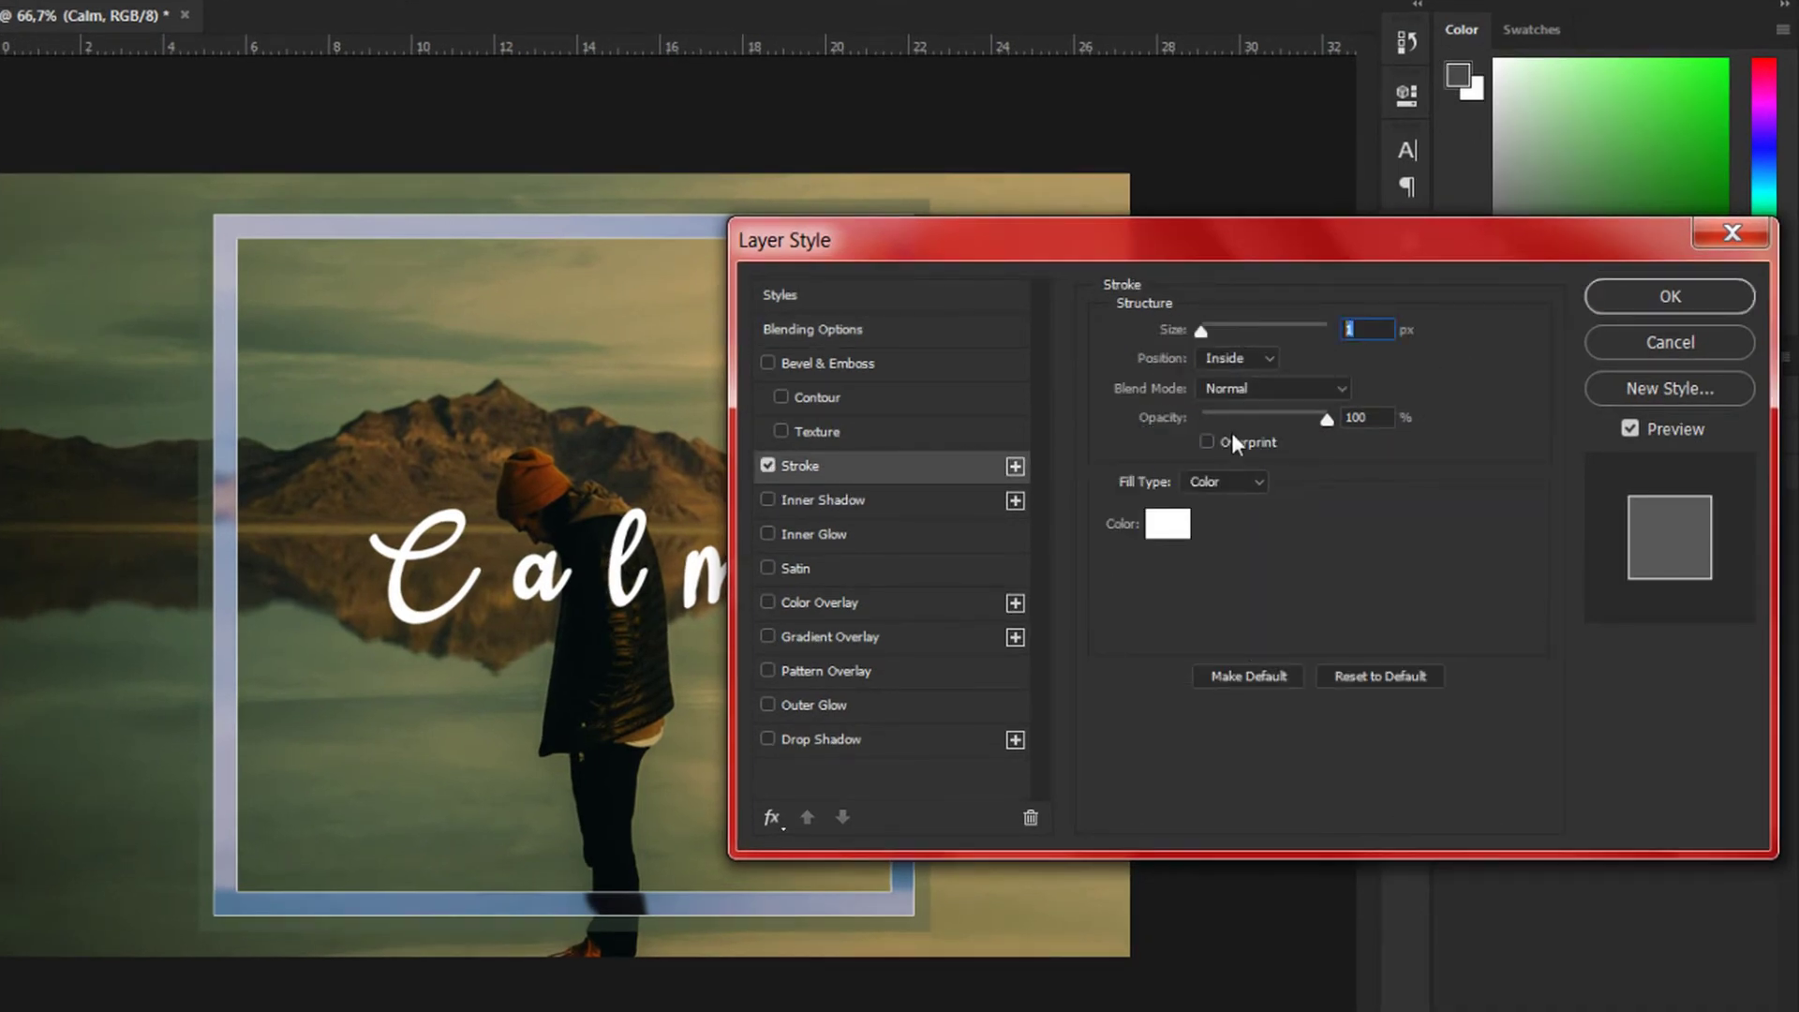
{"action": "left_click", "coordinate": [1164, 529]}
{"action": "left_click_drag", "start_coordinate": [791, 454], "coordinate": [903, 695]}
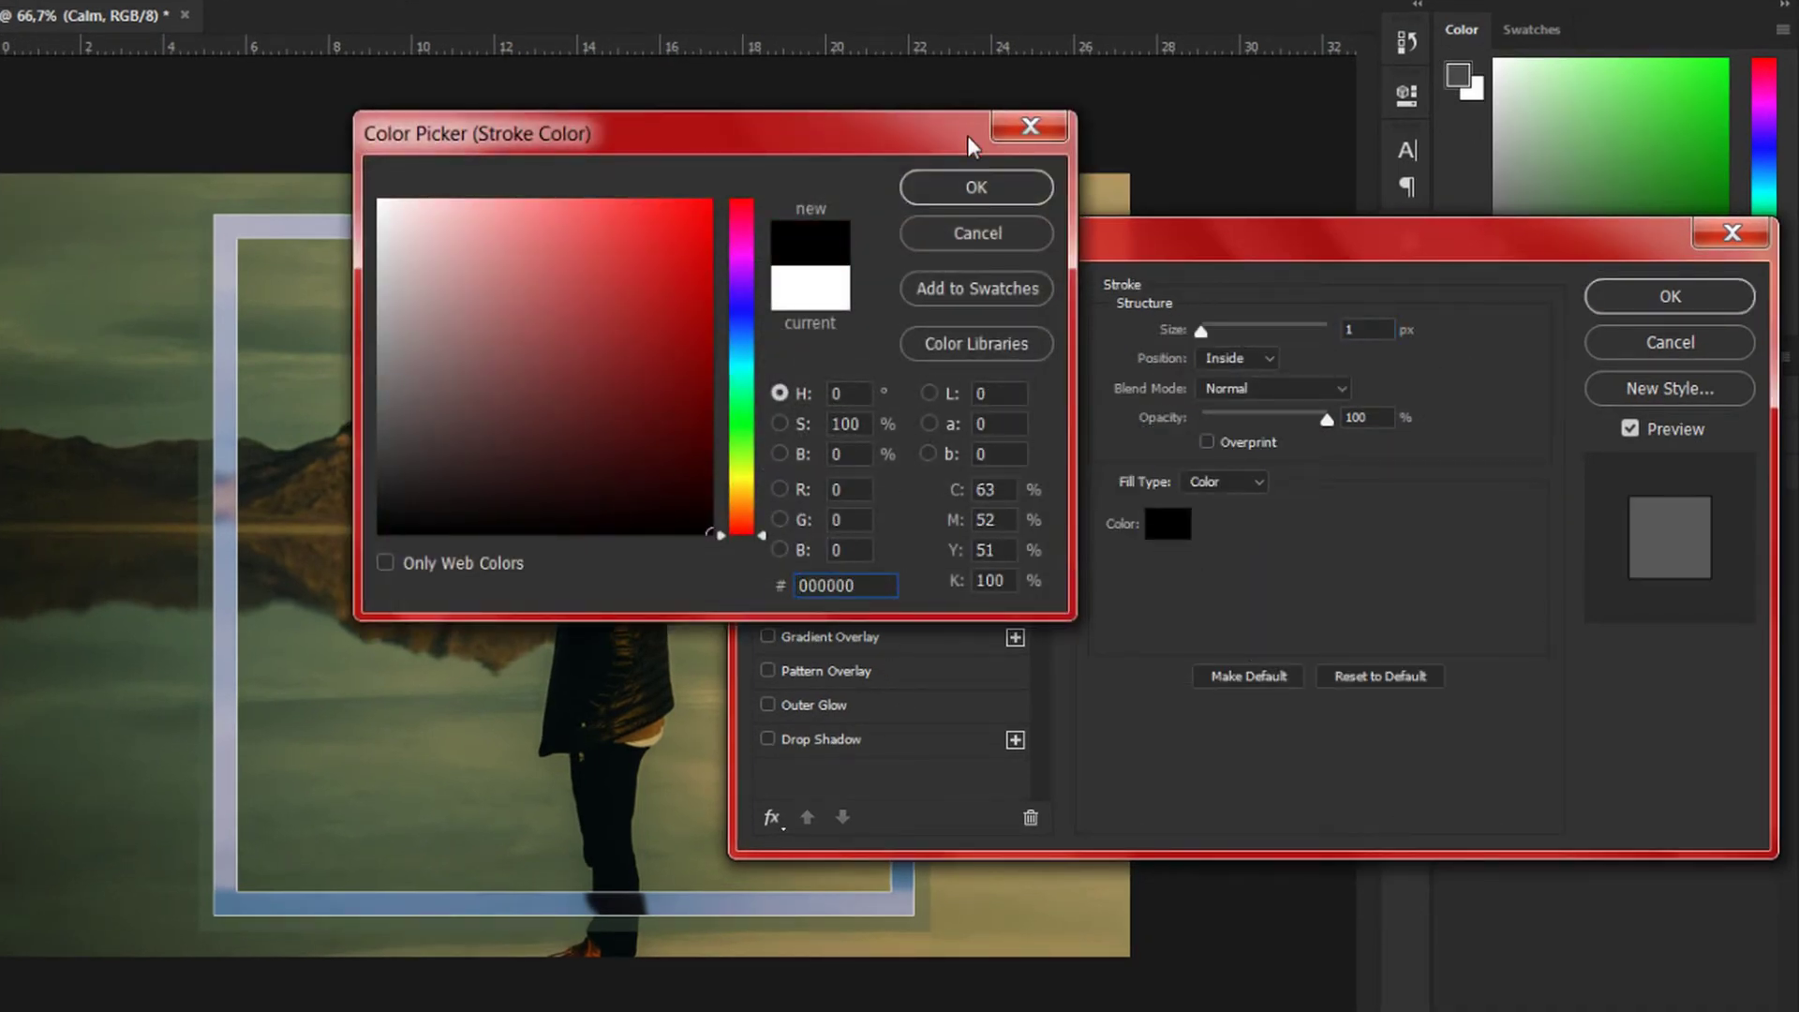
{"action": "left_click", "coordinate": [975, 187]}
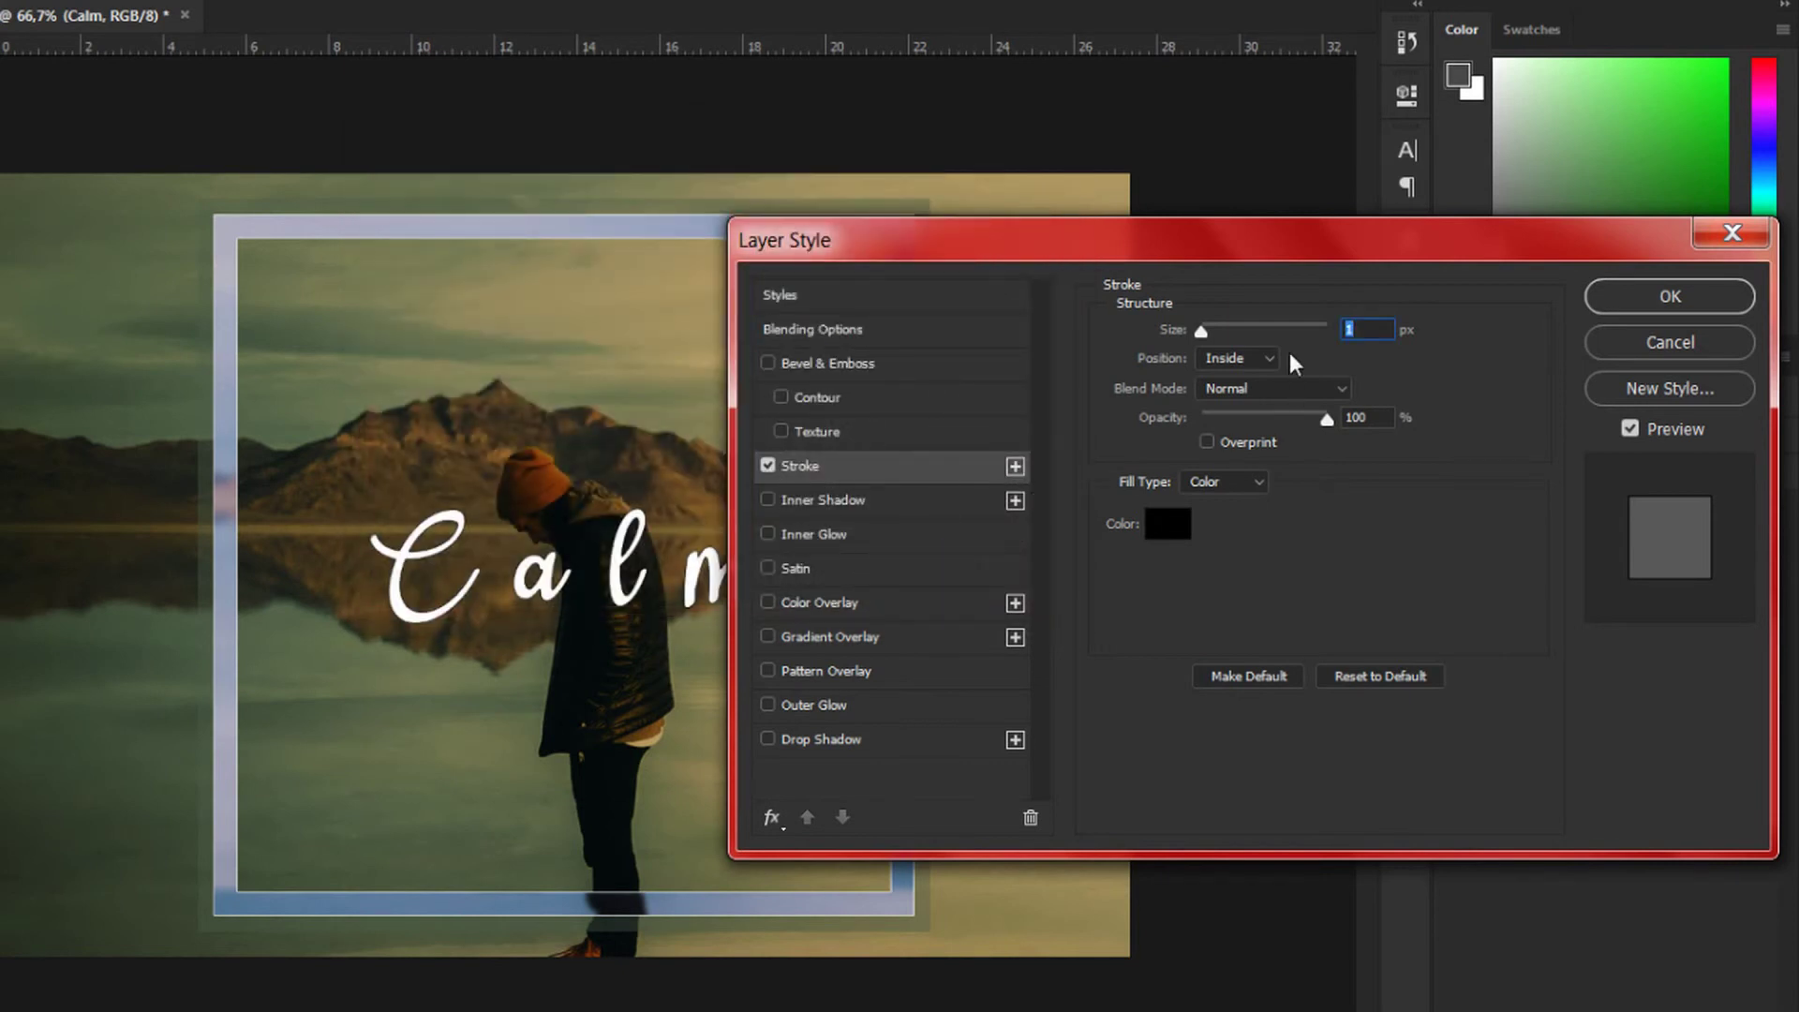
{"action": "left_click", "coordinate": [1349, 329]}
{"action": "type", "text": "2"}
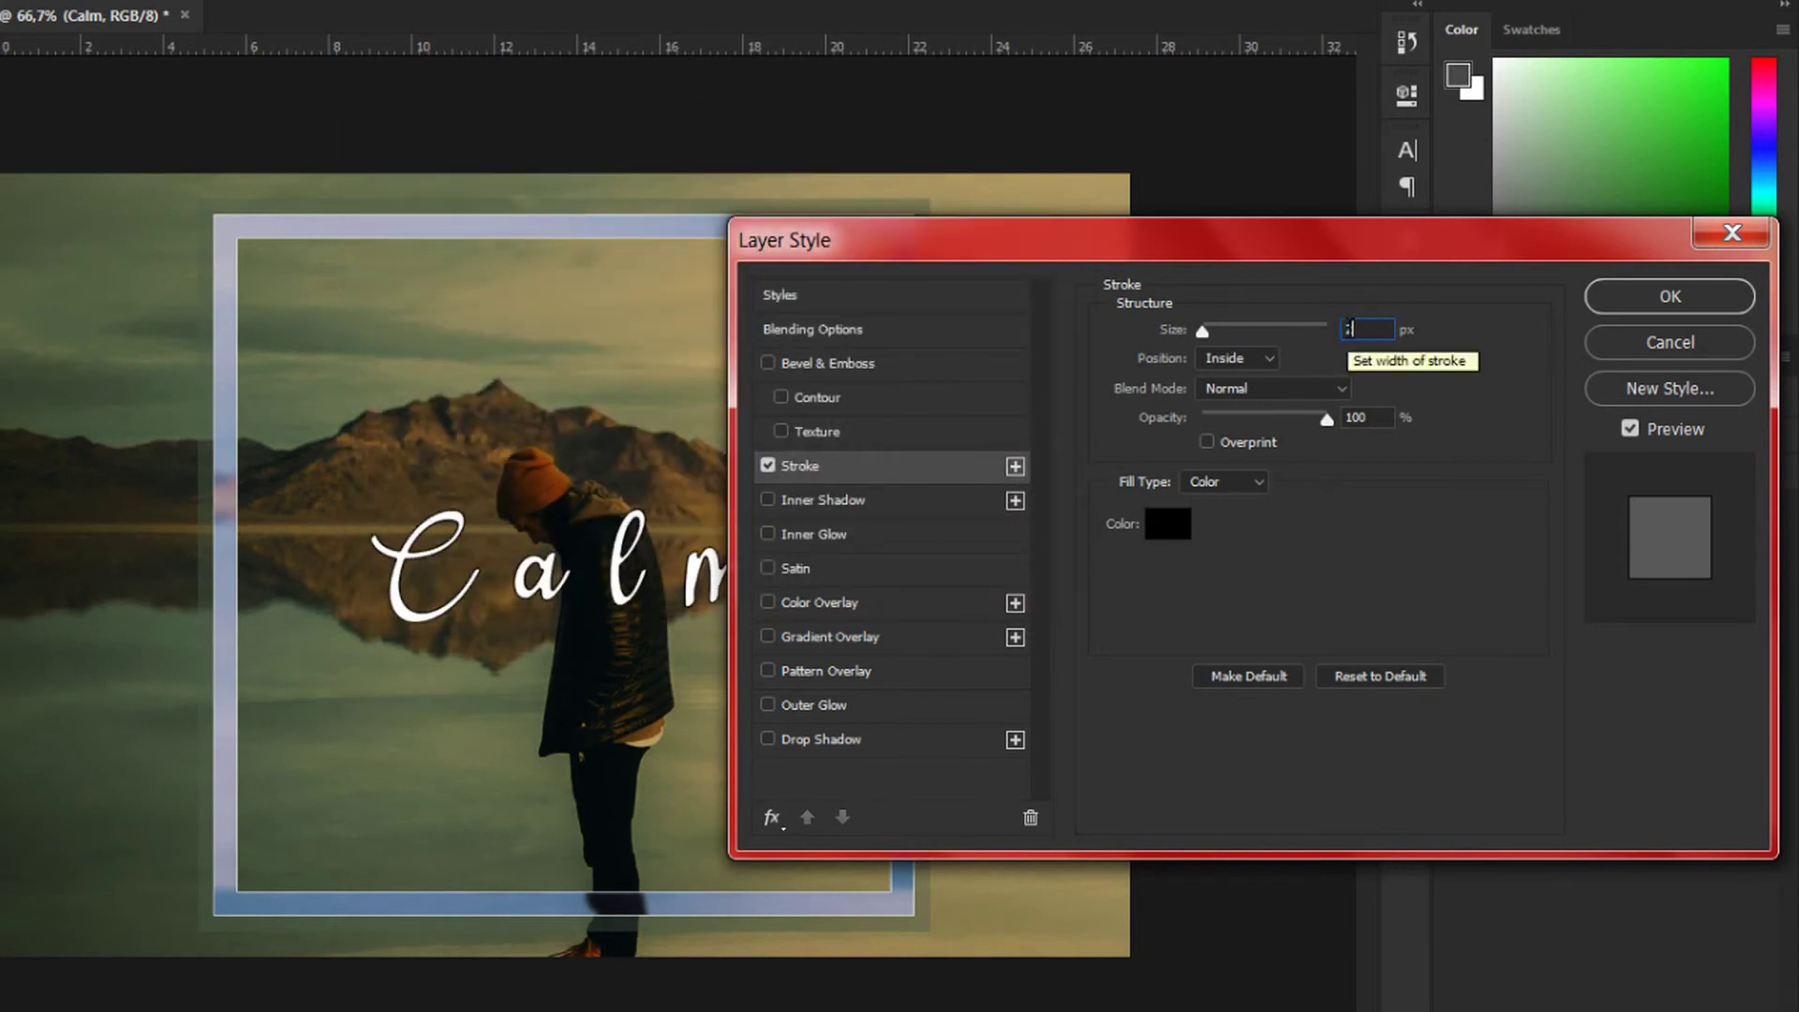
{"action": "left_click", "coordinate": [1681, 311]}
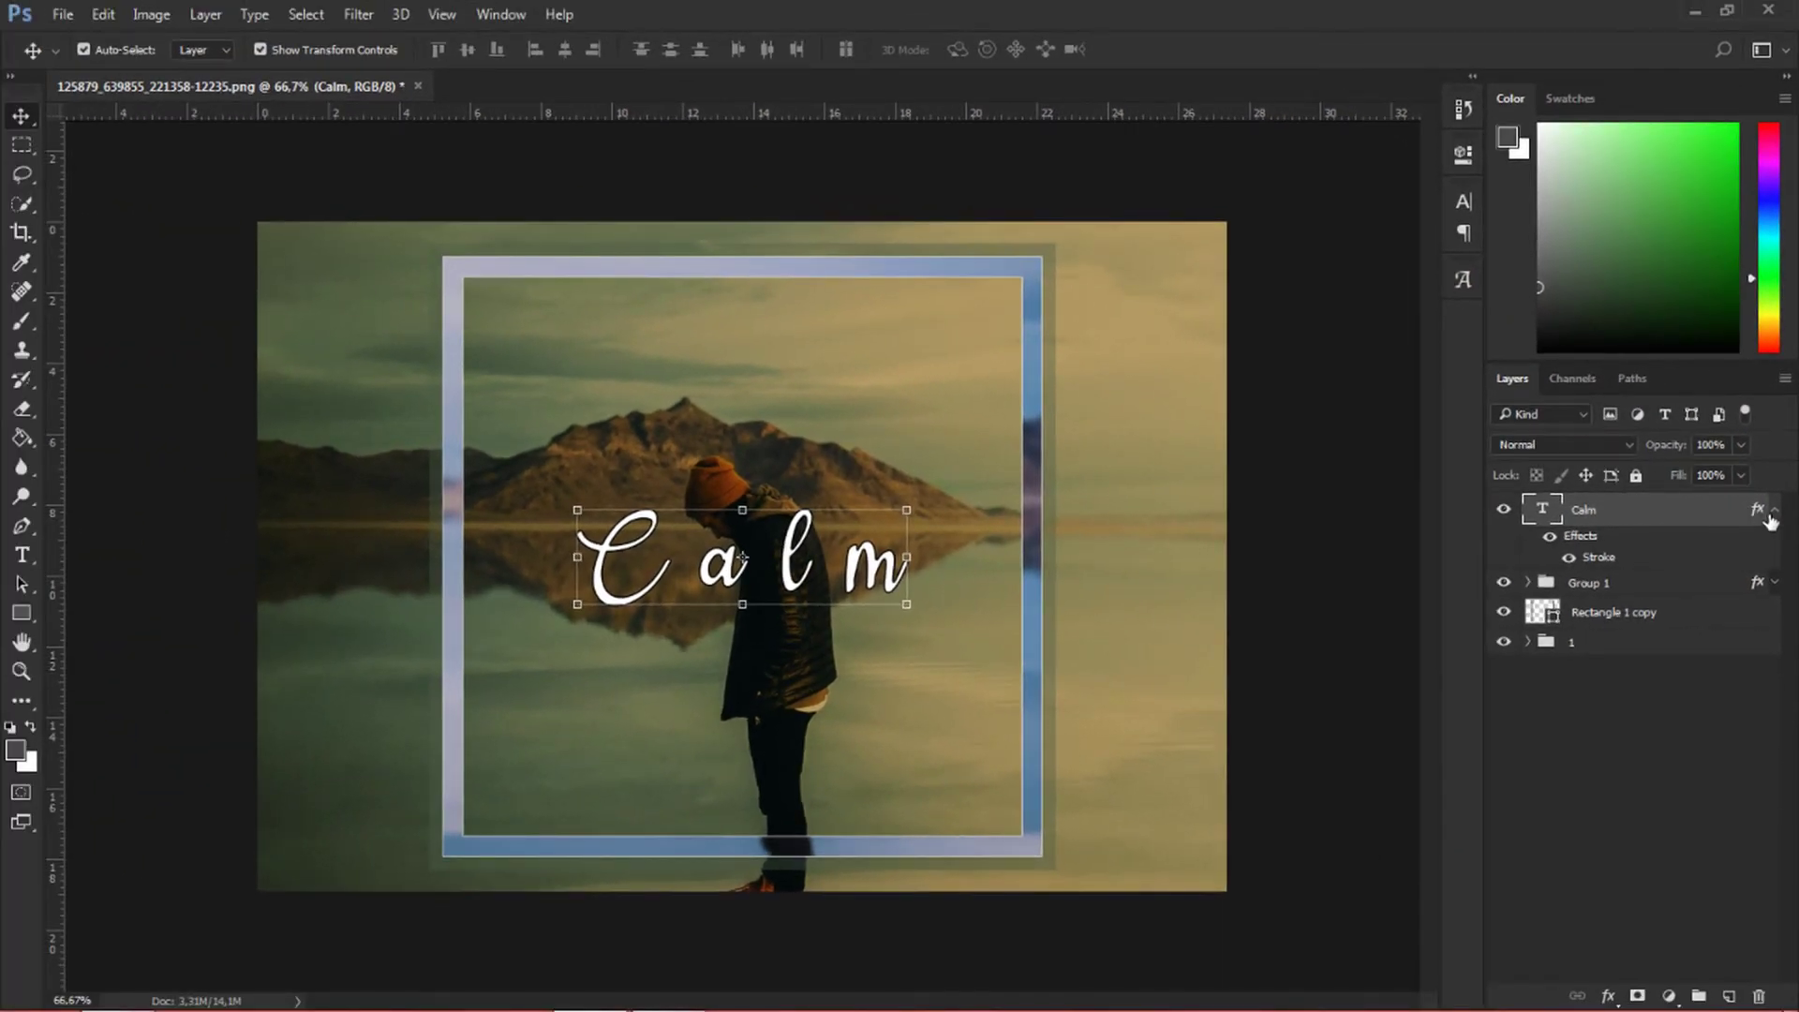
{"action": "left_click", "coordinate": [1772, 512]}
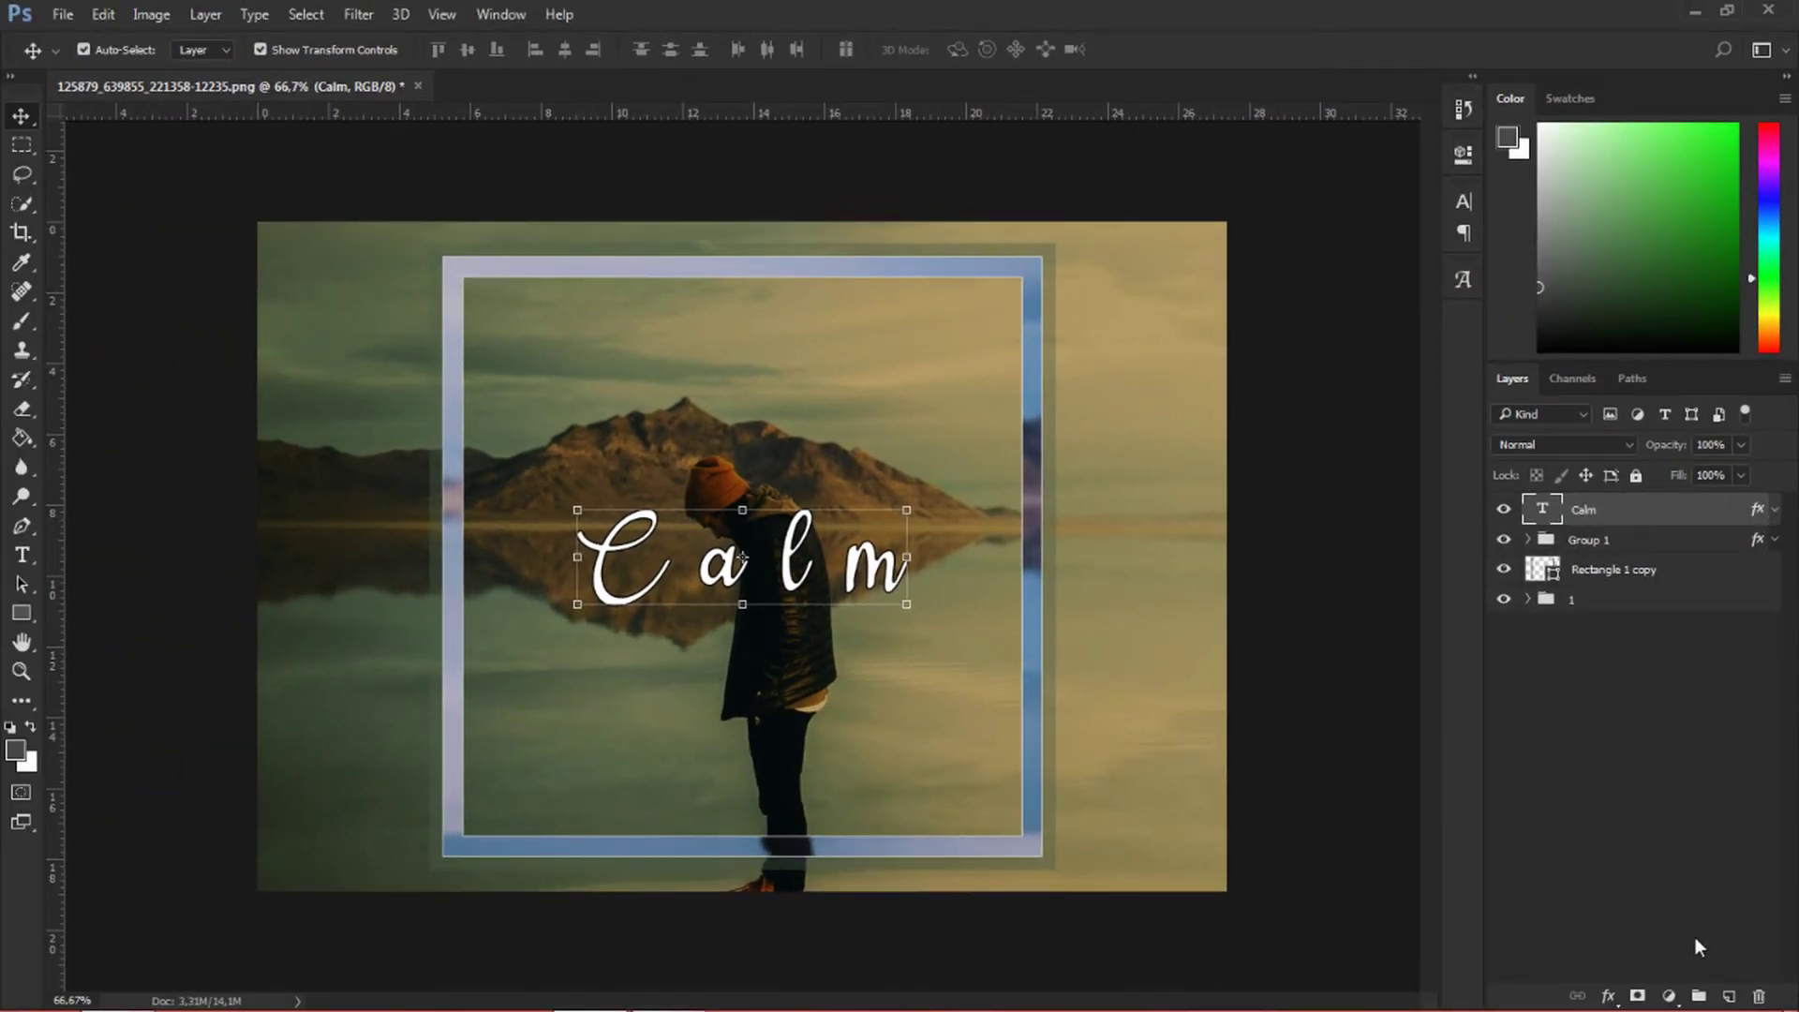
- Add a Gradient Fill layer and set its left colour stop to dark green 455343
{"action": "left_click", "coordinate": [1673, 996]}
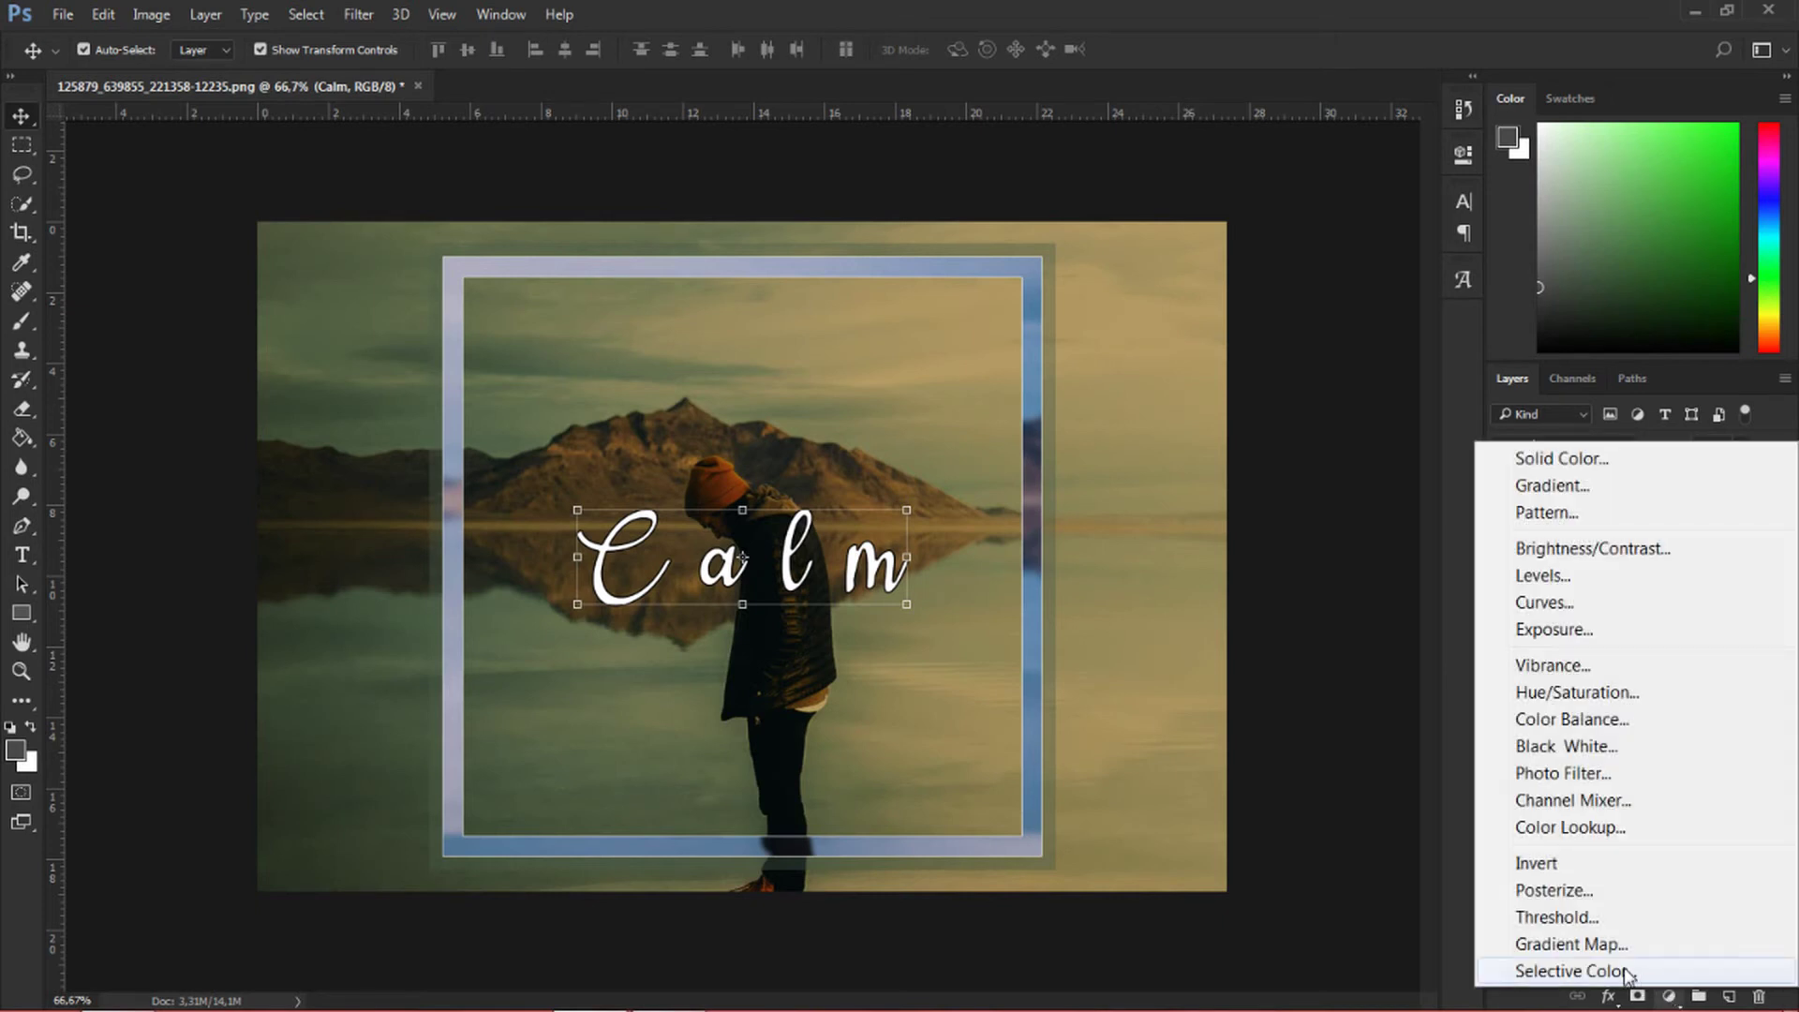
{"action": "left_click", "coordinate": [1590, 484]}
{"action": "left_click_drag", "start_coordinate": [1167, 347], "coordinate": [1233, 330]}
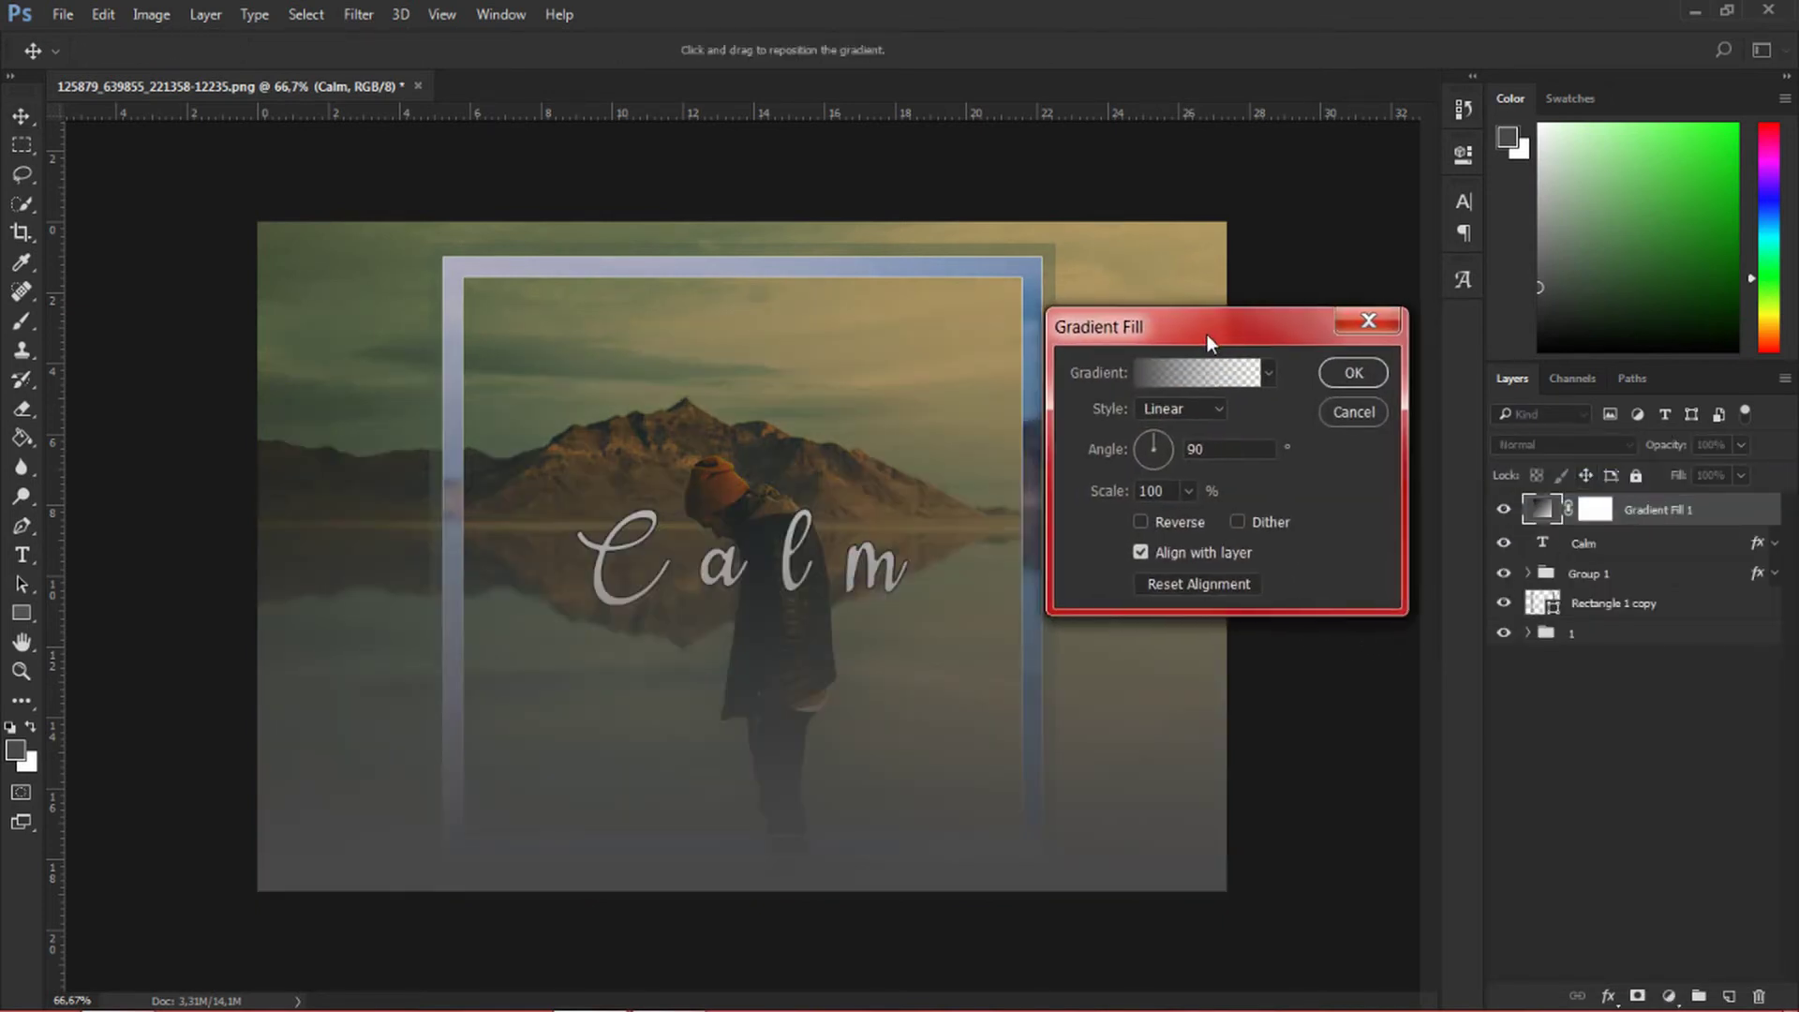
{"action": "left_click", "coordinate": [1173, 367]}
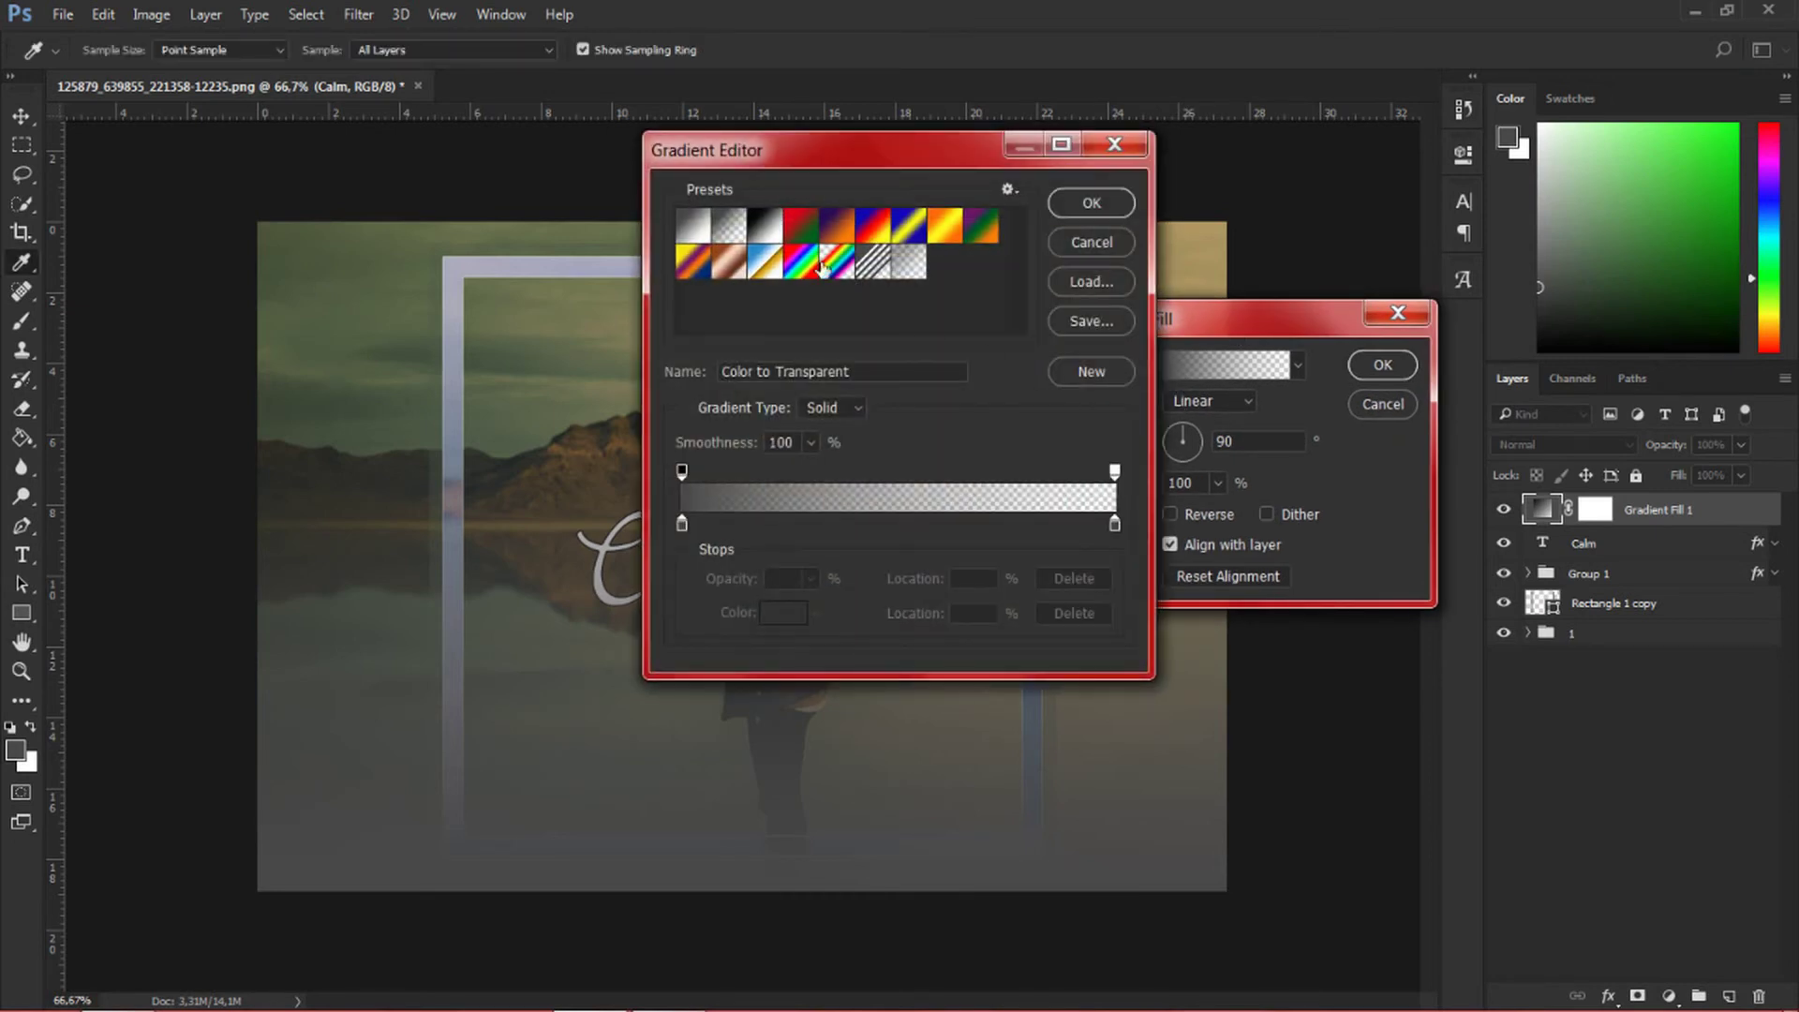
{"action": "left_click_drag", "start_coordinate": [793, 167], "coordinate": [967, 181]}
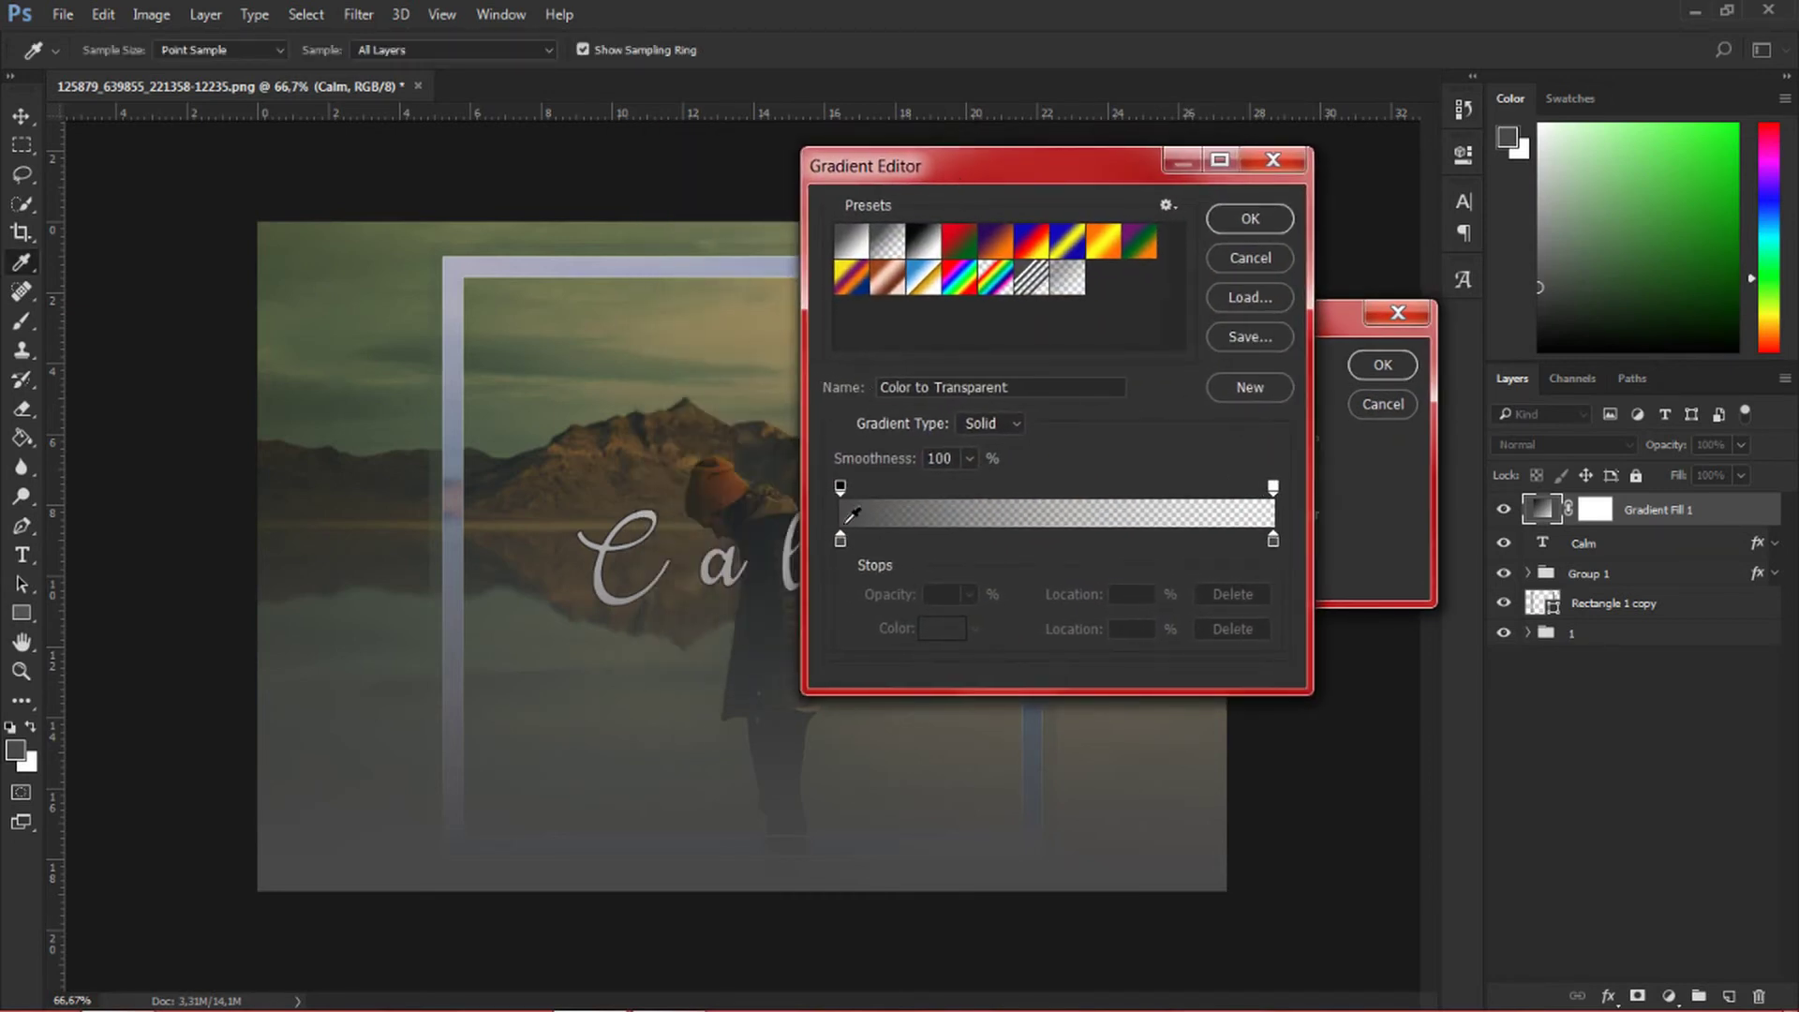
{"action": "left_click", "coordinate": [840, 539]}
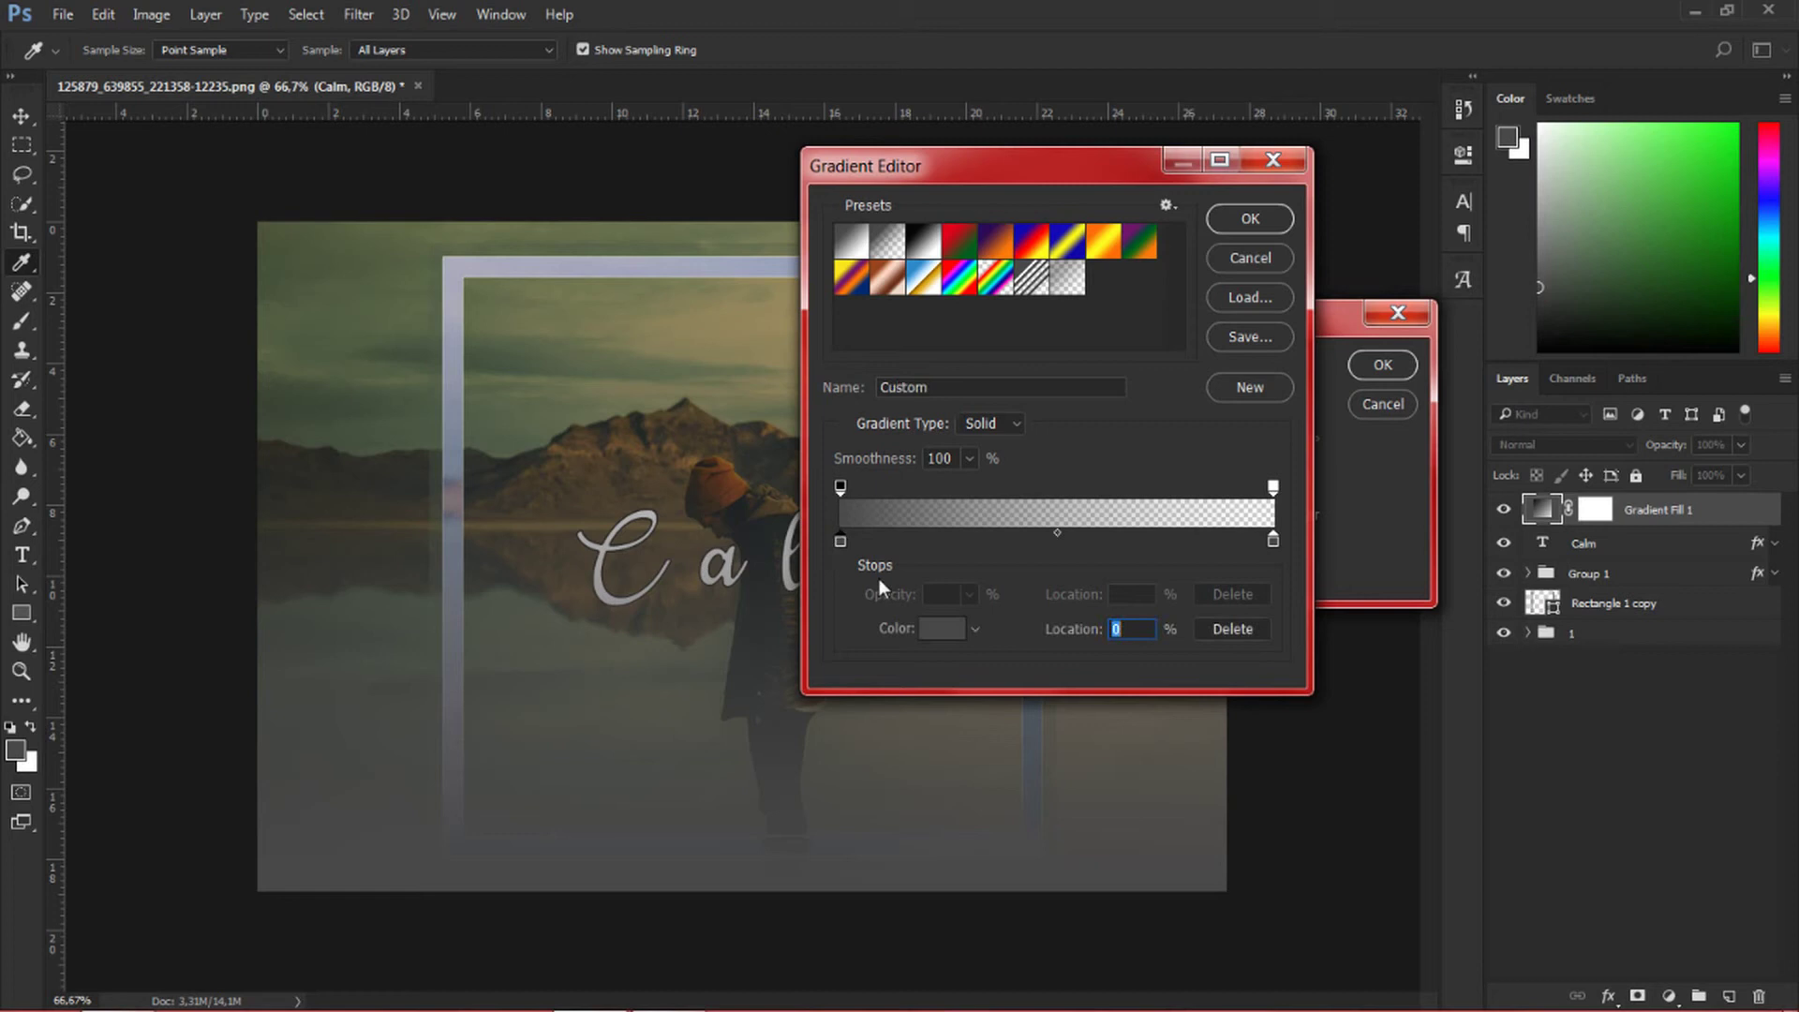
{"action": "double_click", "coordinate": [842, 537]}
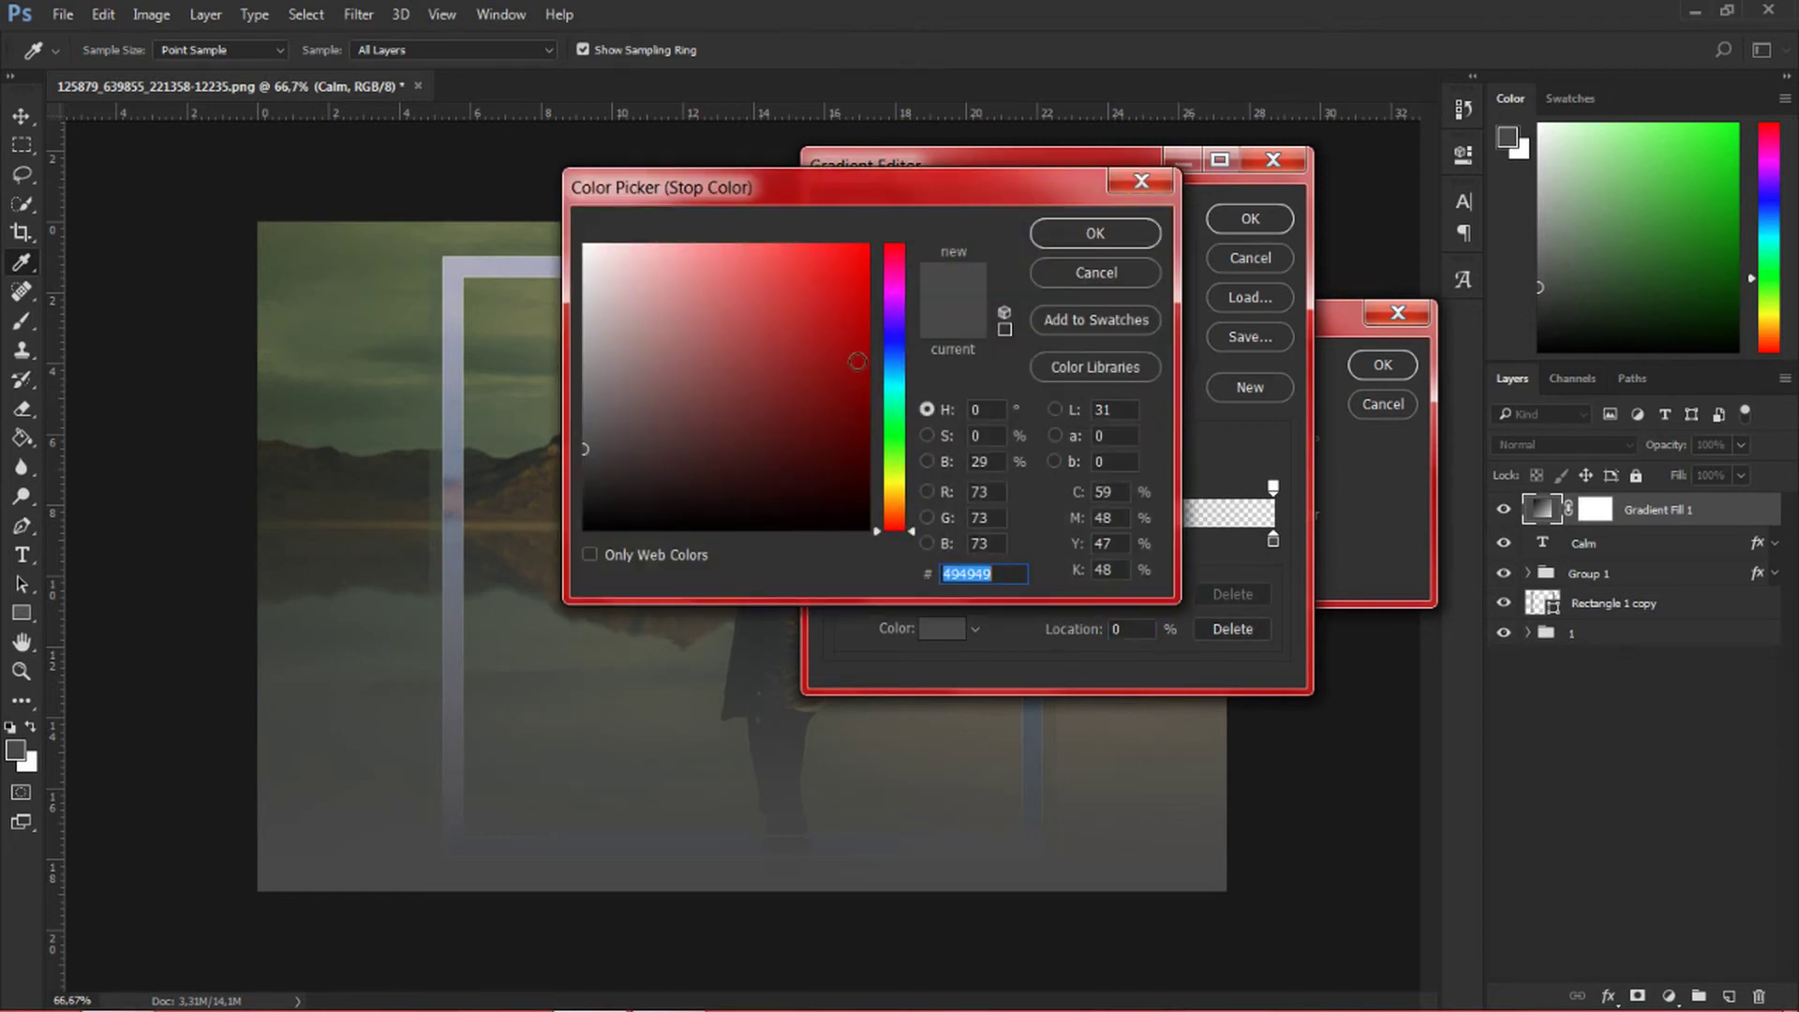
{"action": "type", "text": "455343"}
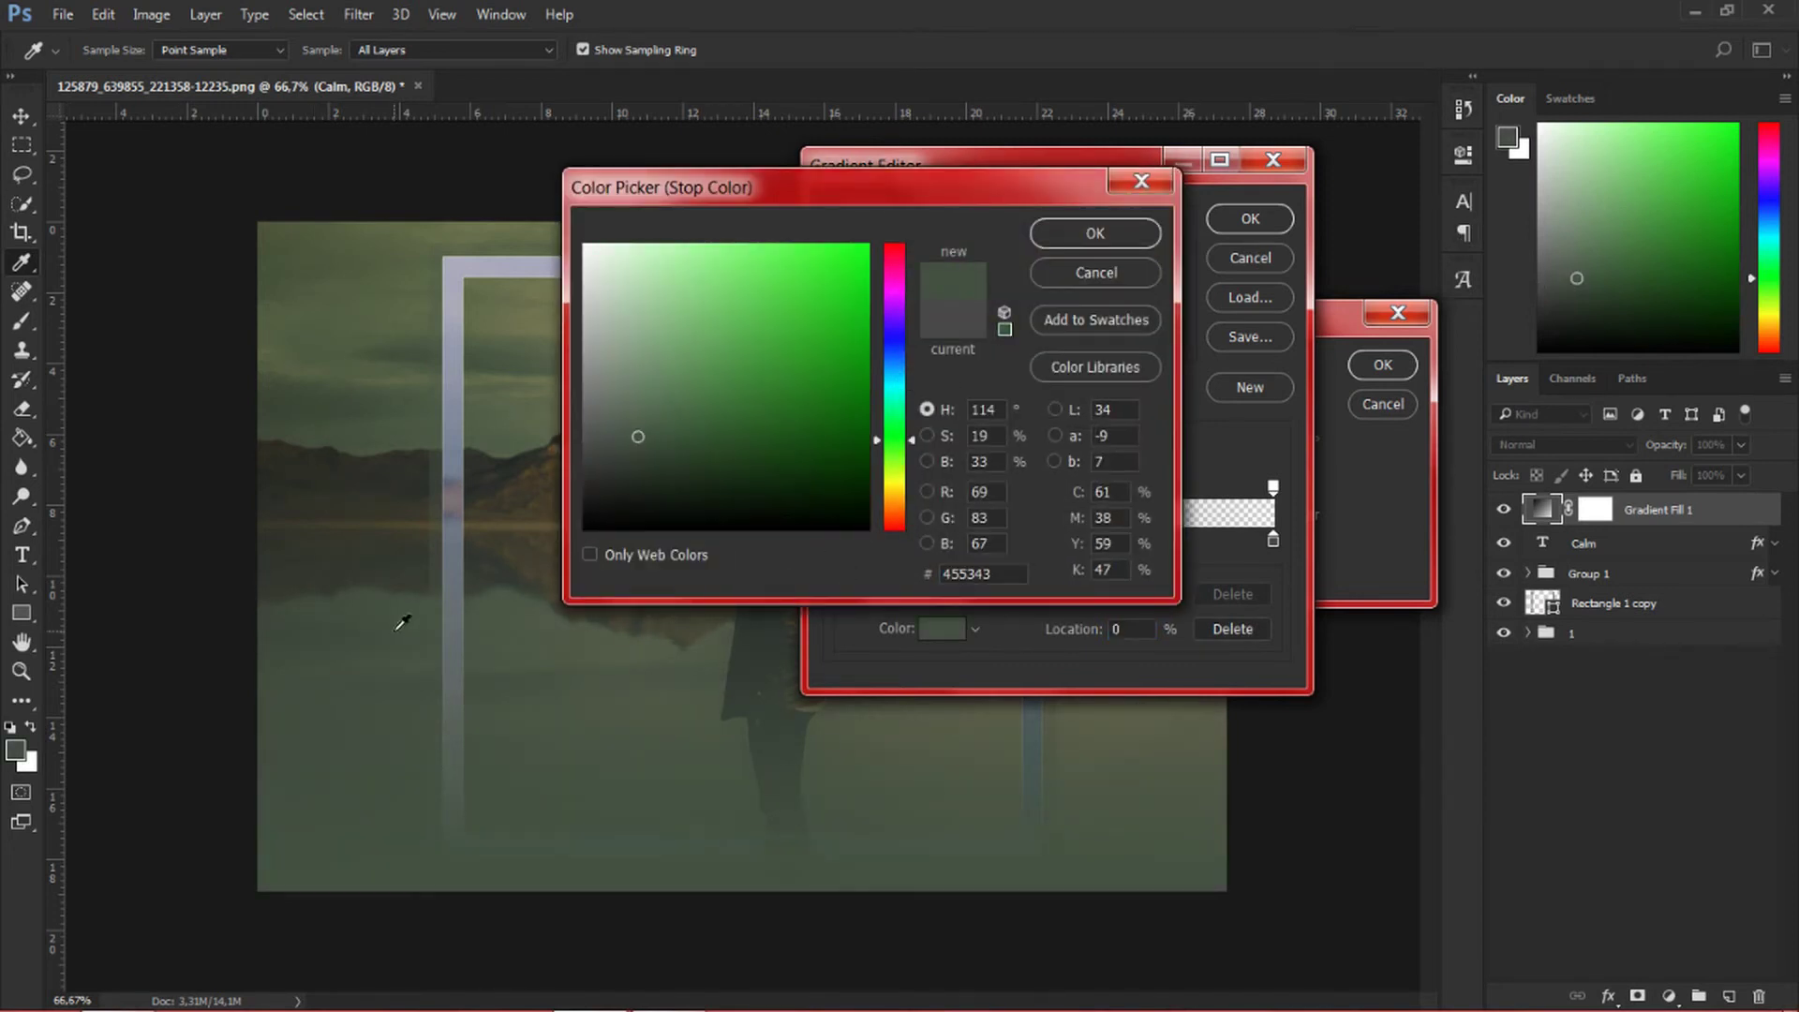
{"action": "left_click", "coordinate": [1095, 234]}
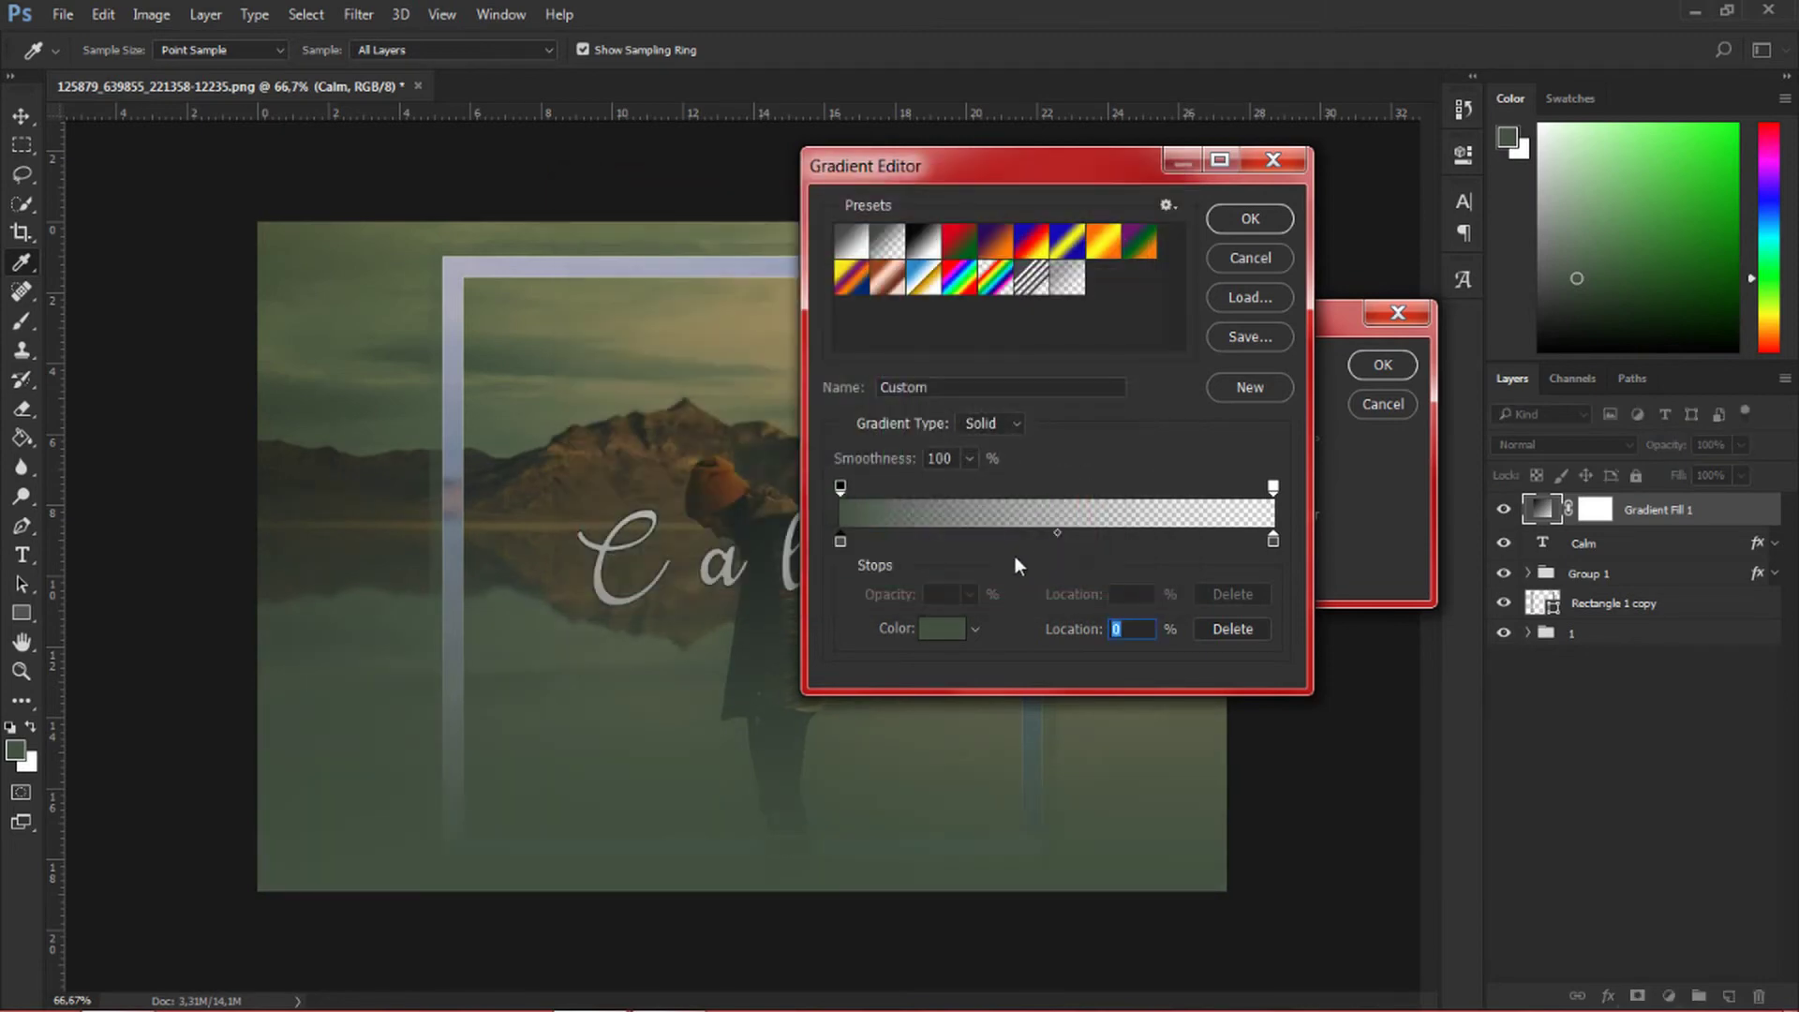
- Accept the green-to-transparent gradient and set the fill's angle to 37°
{"action": "left_click", "coordinate": [1248, 221]}
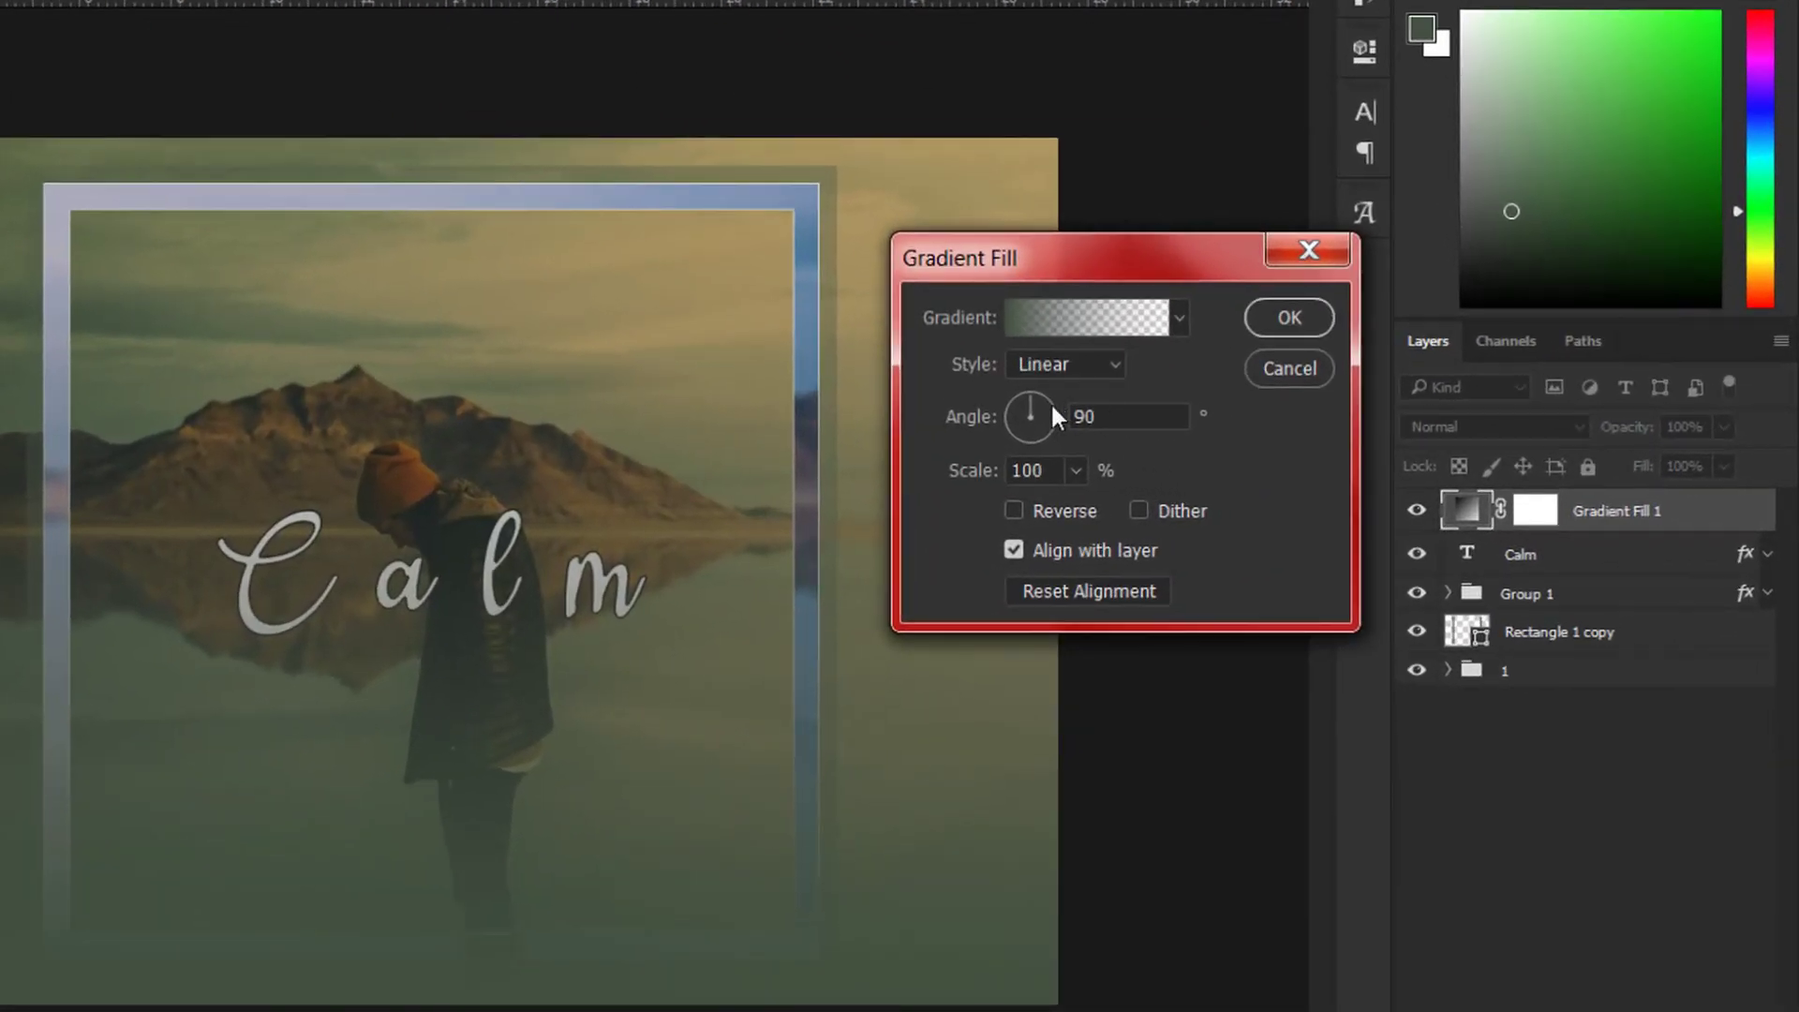
{"action": "left_click", "coordinate": [1049, 402]}
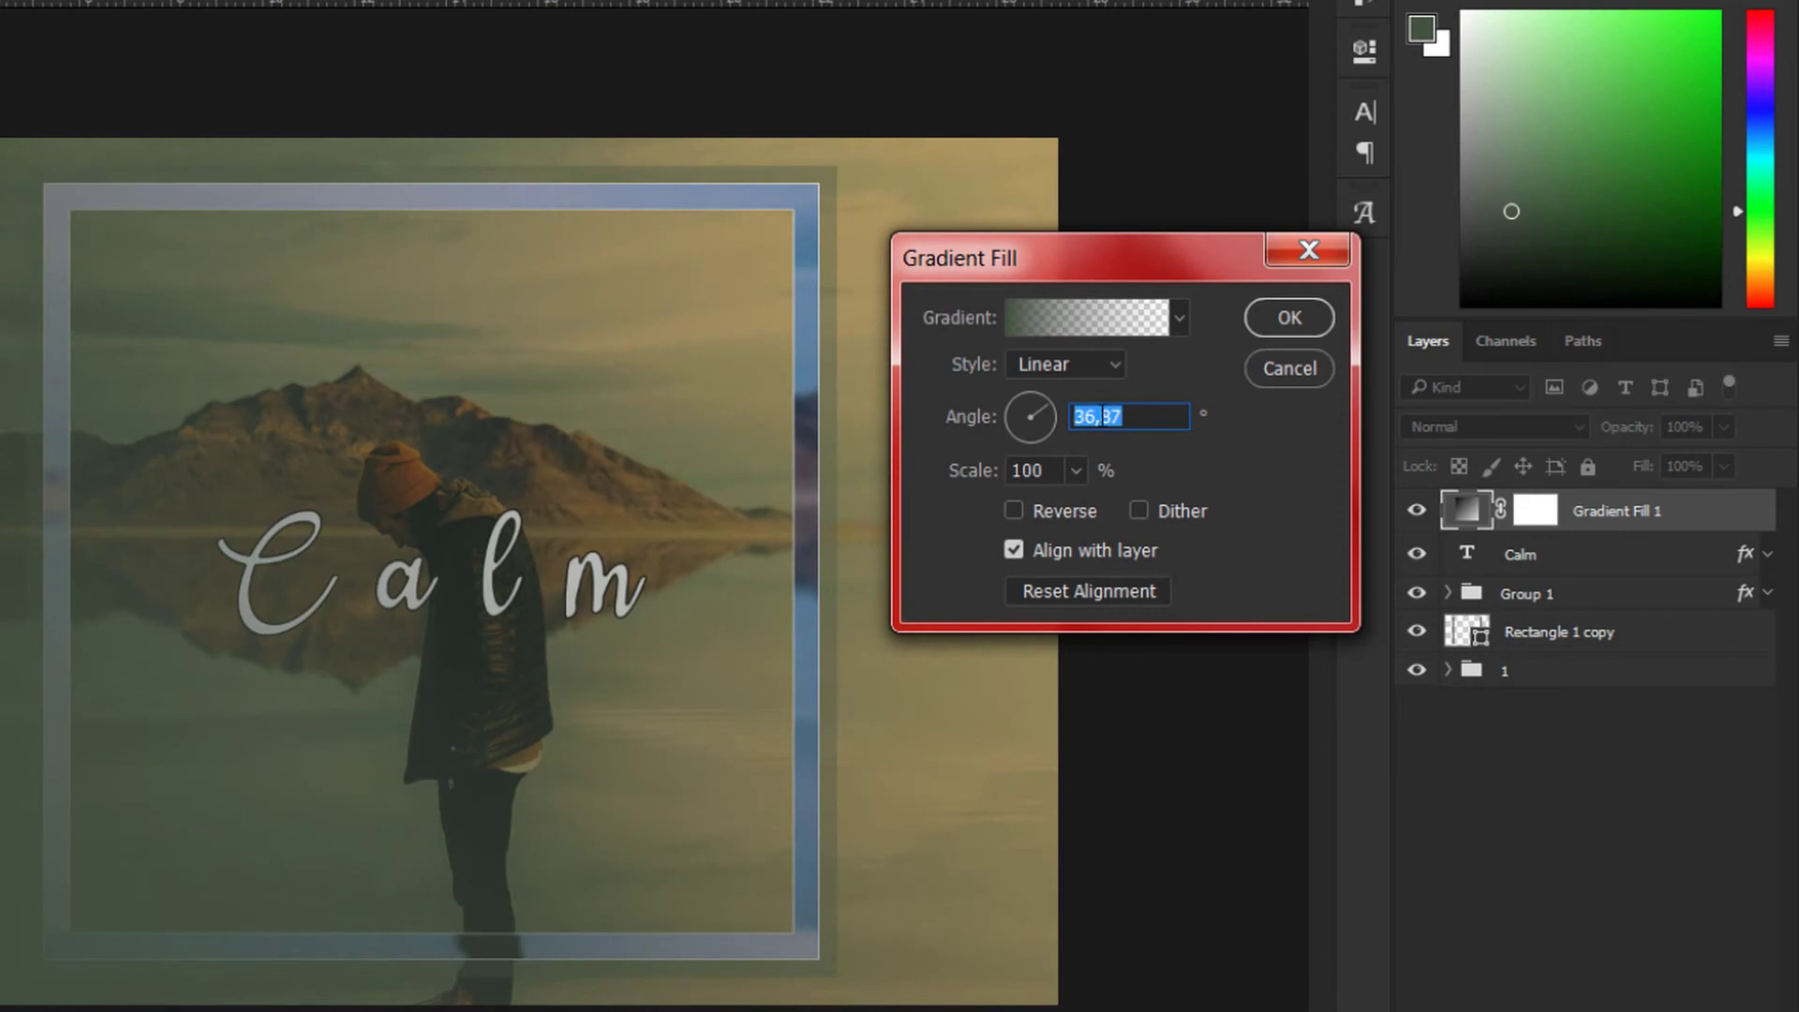
{"action": "type", "text": "37"}
{"action": "left_click", "coordinate": [1289, 319]}
{"action": "left_click", "coordinate": [1581, 557]}
- Clip the Gradient Fill 1 layer to the Calm text as a clipping mask
{"action": "left_click", "coordinate": [1600, 516]}
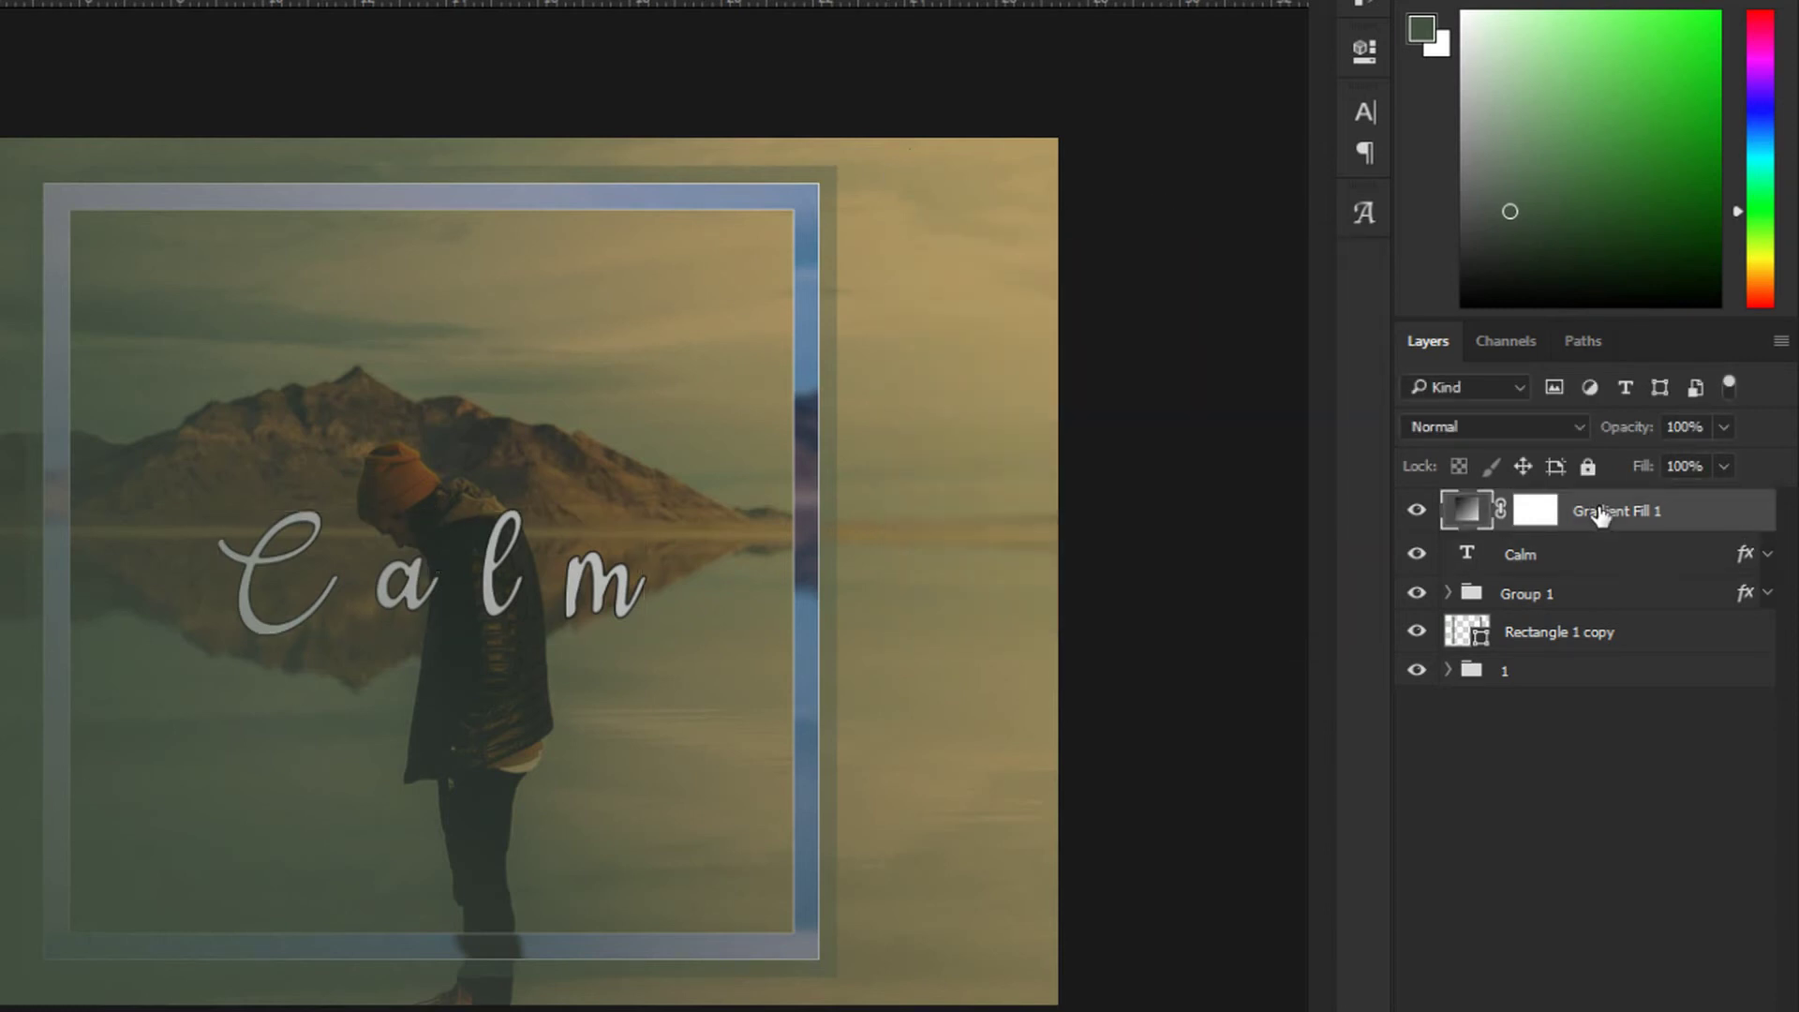
{"action": "right_click", "coordinate": [1600, 516]}
{"action": "left_click", "coordinate": [963, 738]}
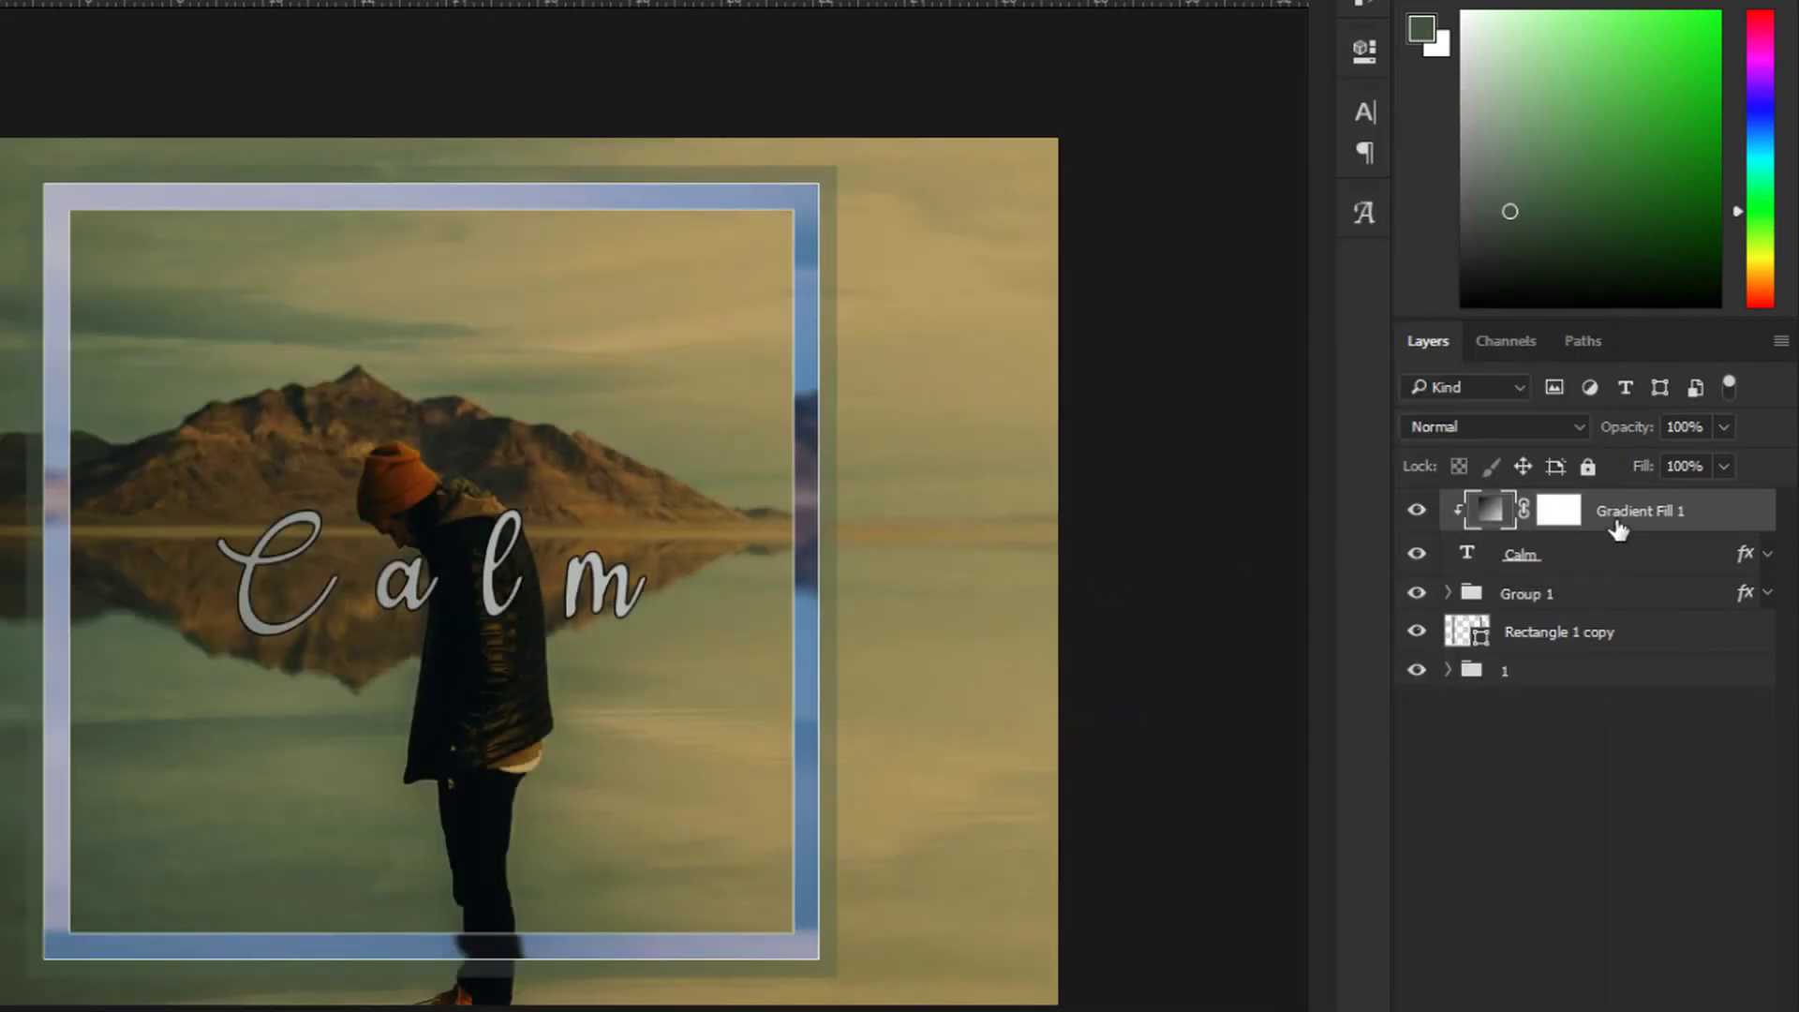
- Set the gradient fill layer's opacity to 80%
{"action": "left_click", "coordinate": [1721, 464]}
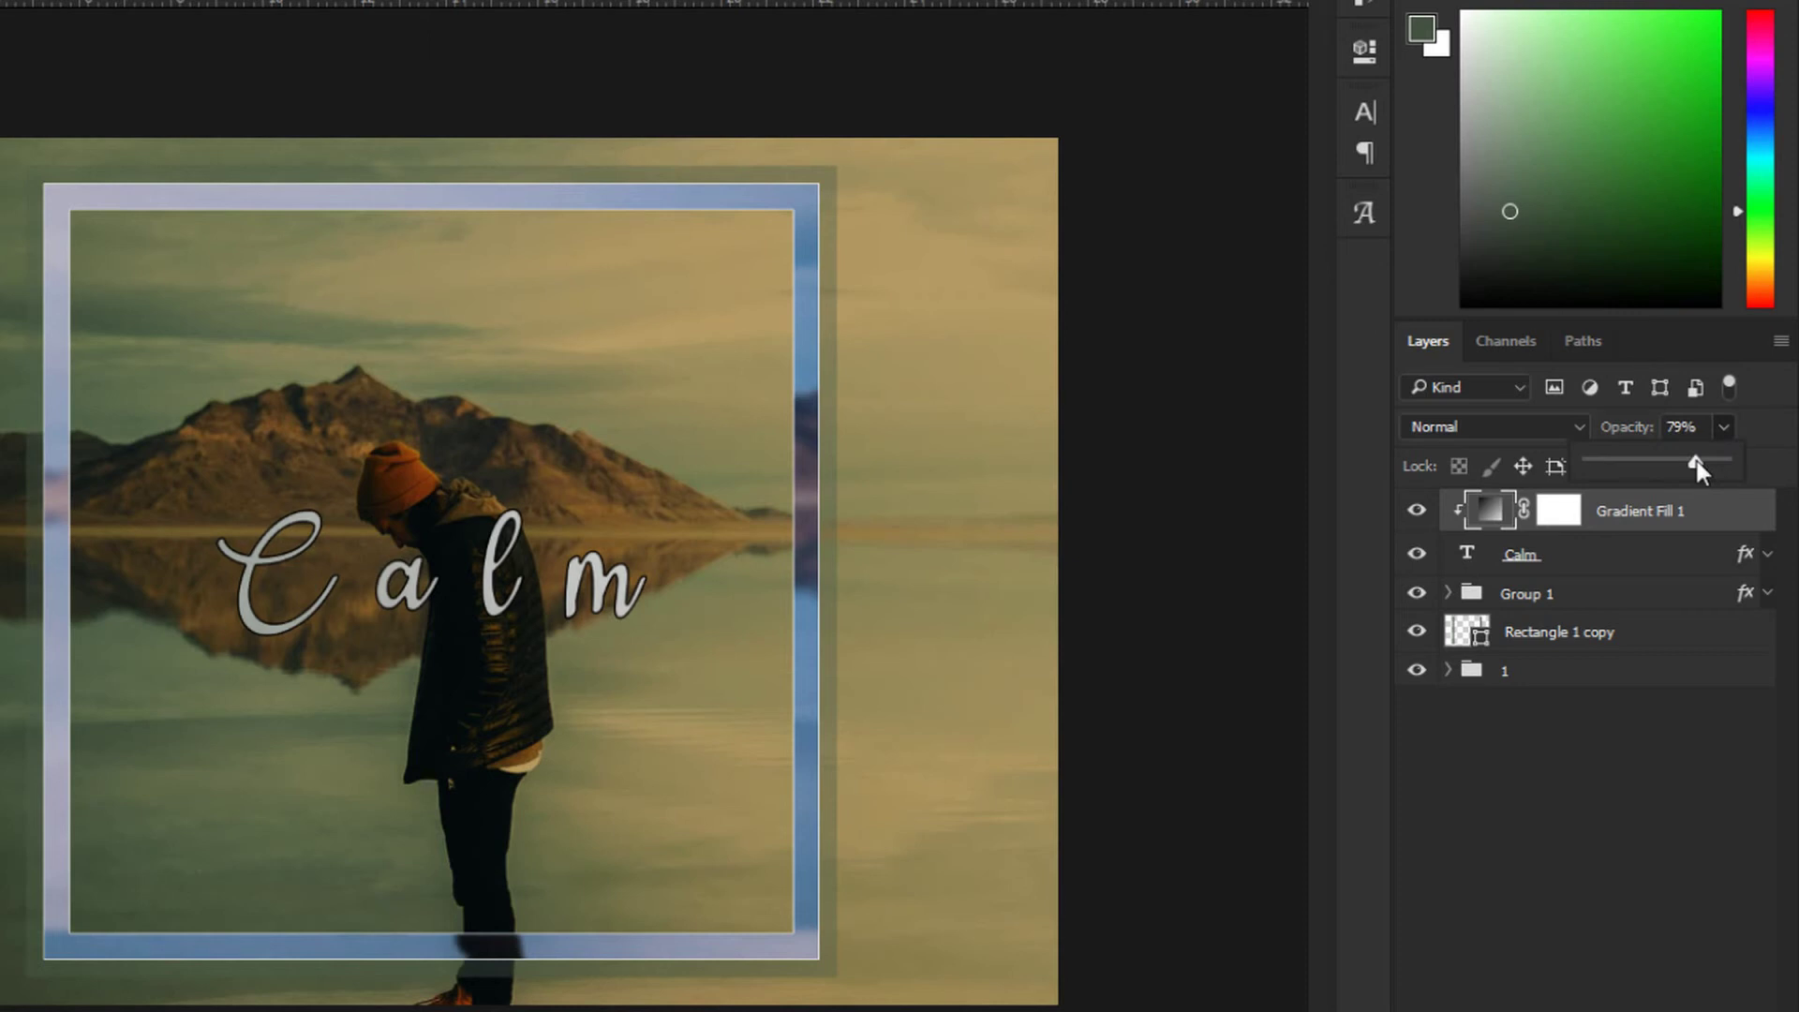
{"action": "left_click_drag", "start_coordinate": [1688, 461], "coordinate": [1683, 463]}
{"action": "left_click", "coordinate": [1677, 427]}
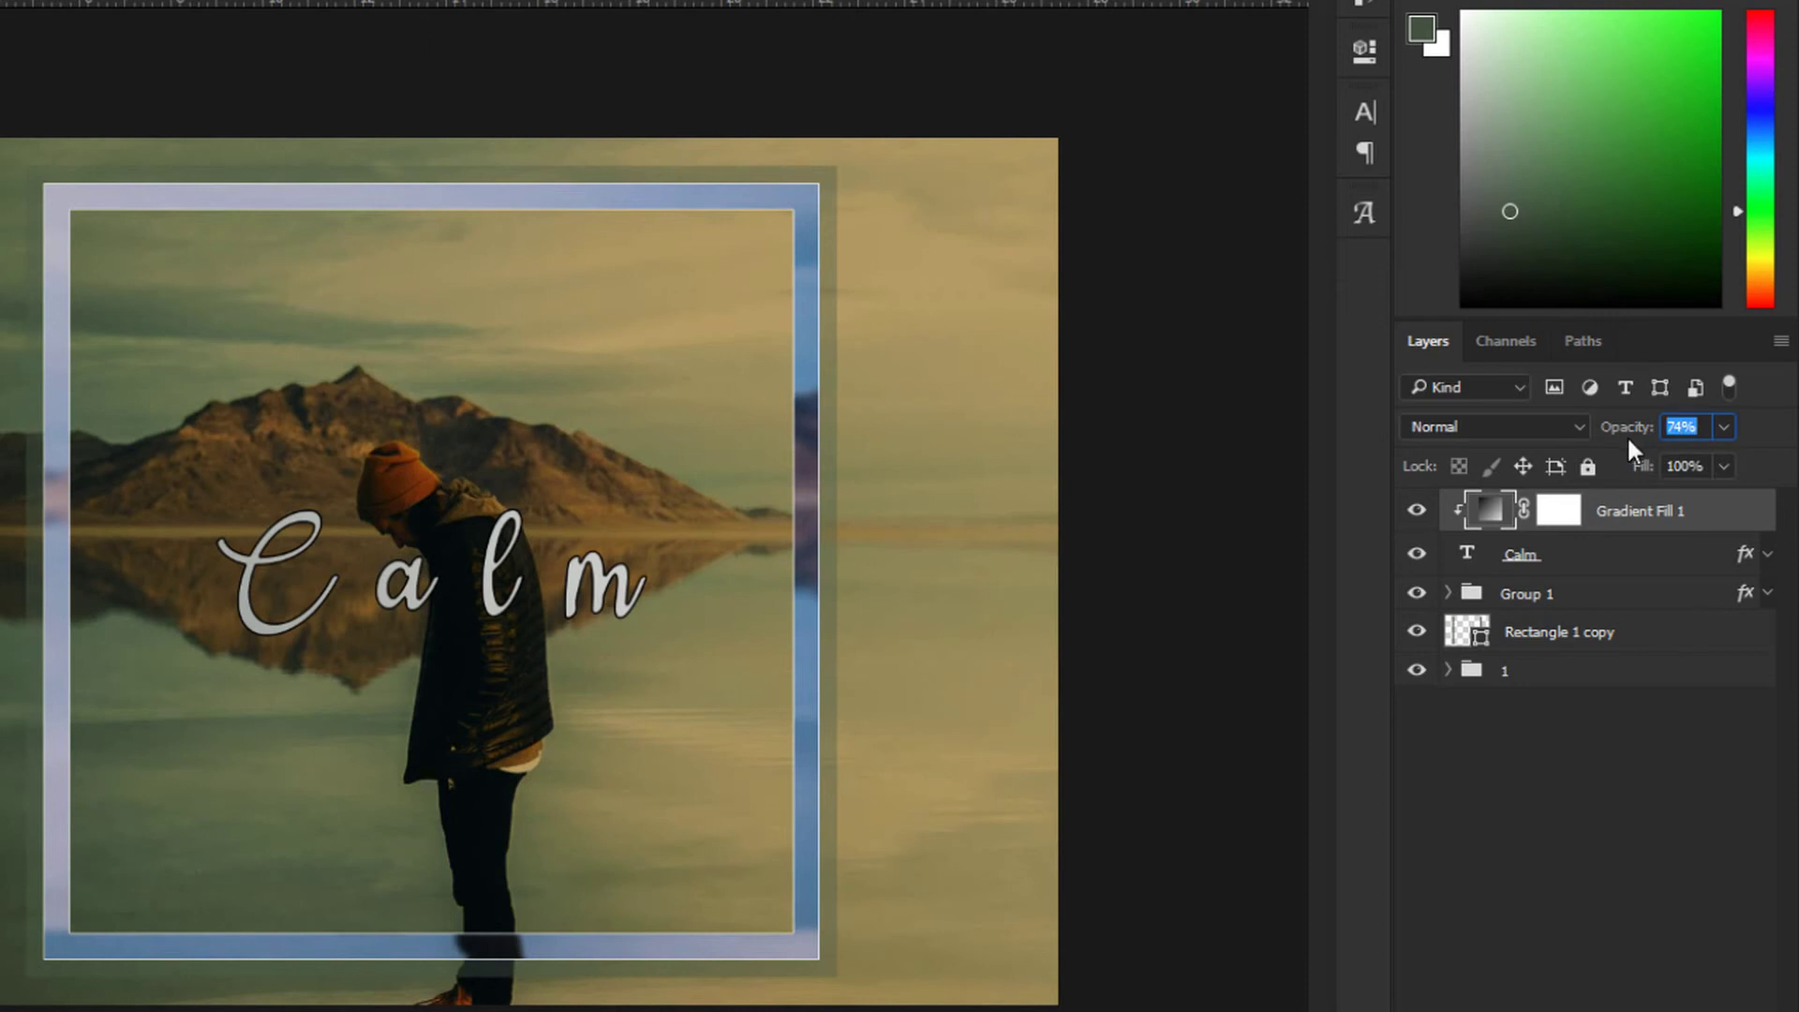
{"action": "type", "text": "80"}
{"action": "key", "text": "Return"}
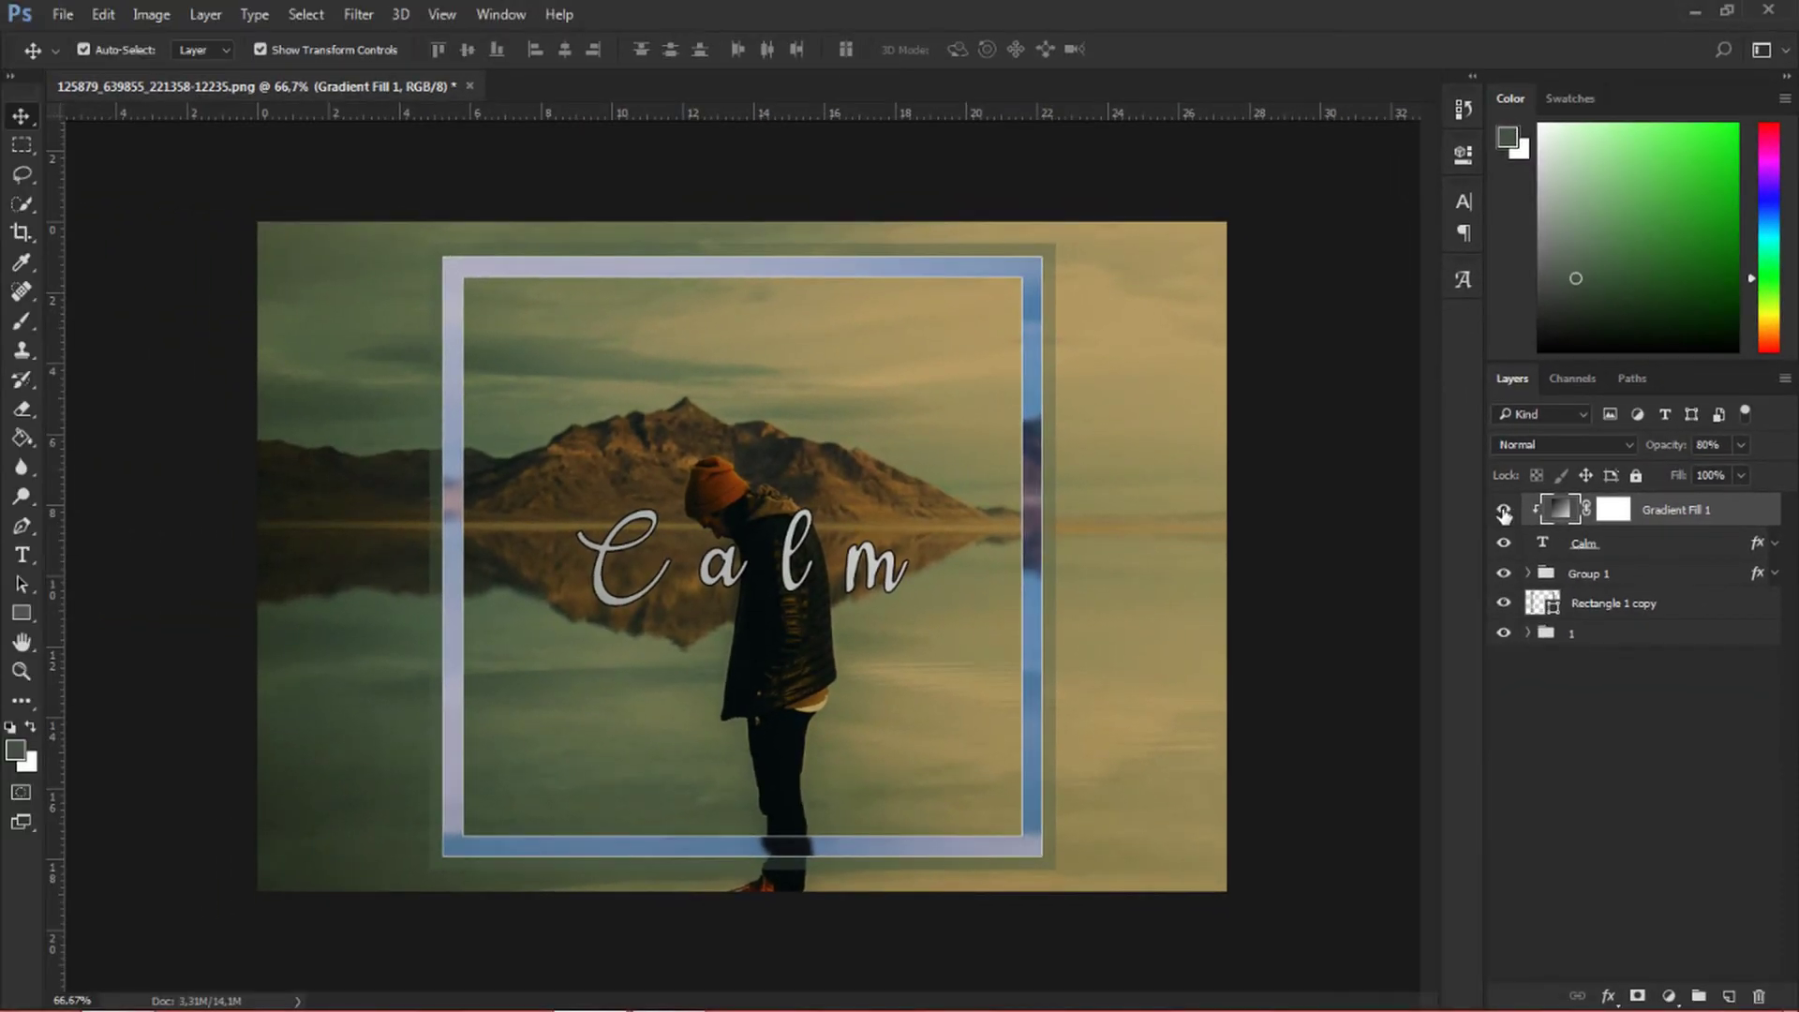
- Compare the gradient's effect, then group the gradient fill and Calm text layers together
{"action": "left_click", "coordinate": [1503, 511]}
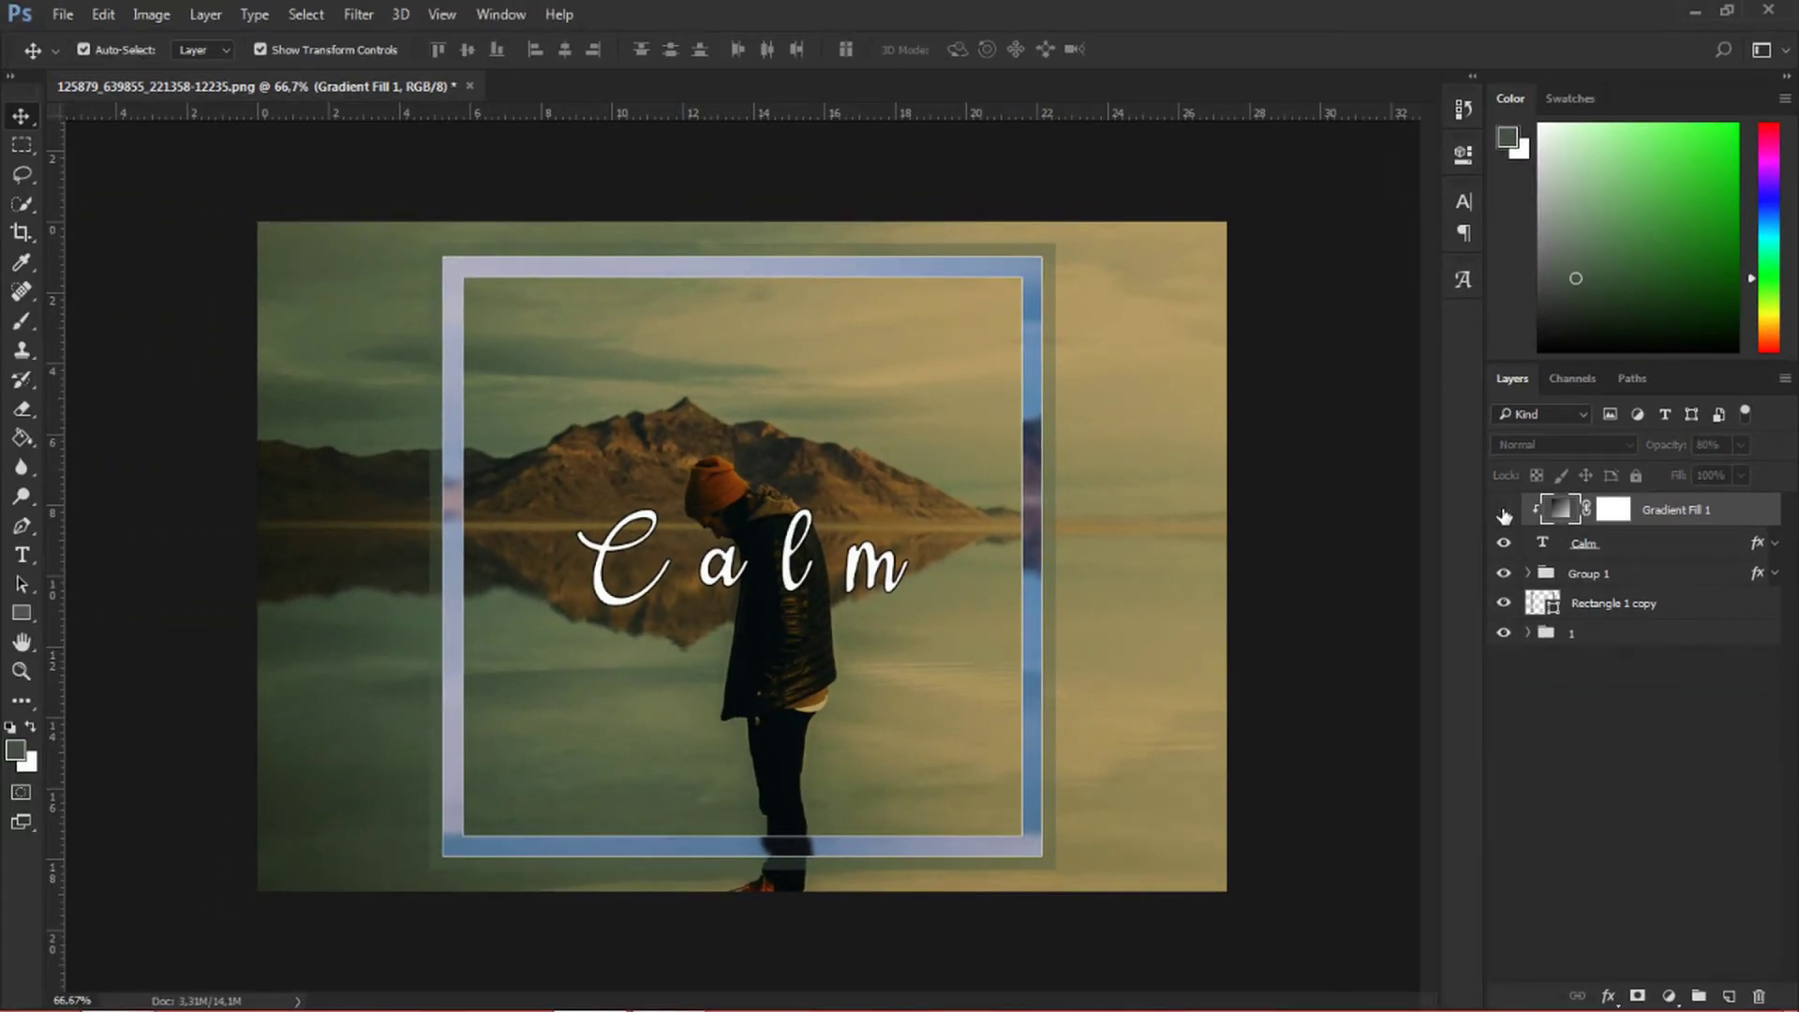
{"action": "left_click", "coordinate": [1503, 511]}
{"action": "left_click", "coordinate": [1503, 511]}
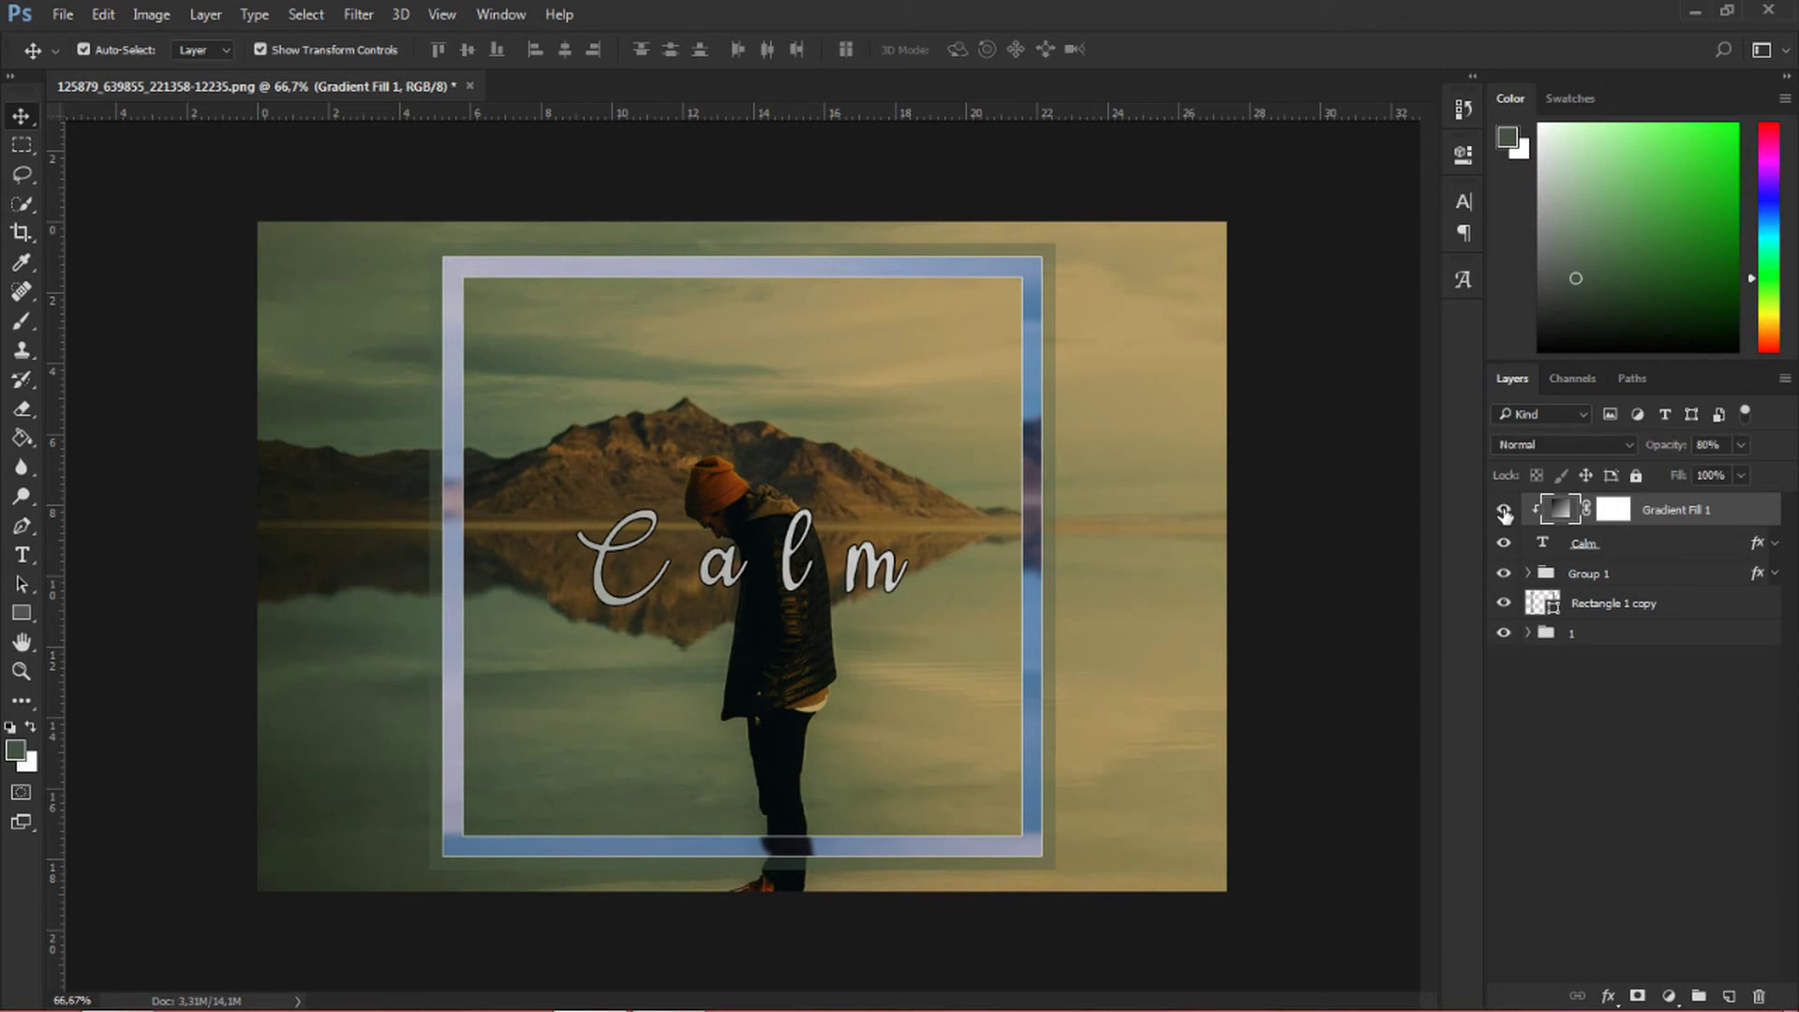
{"action": "left_click", "coordinate": [1628, 547], "text": "shift"}
{"action": "key", "text": "ctrl+g"}
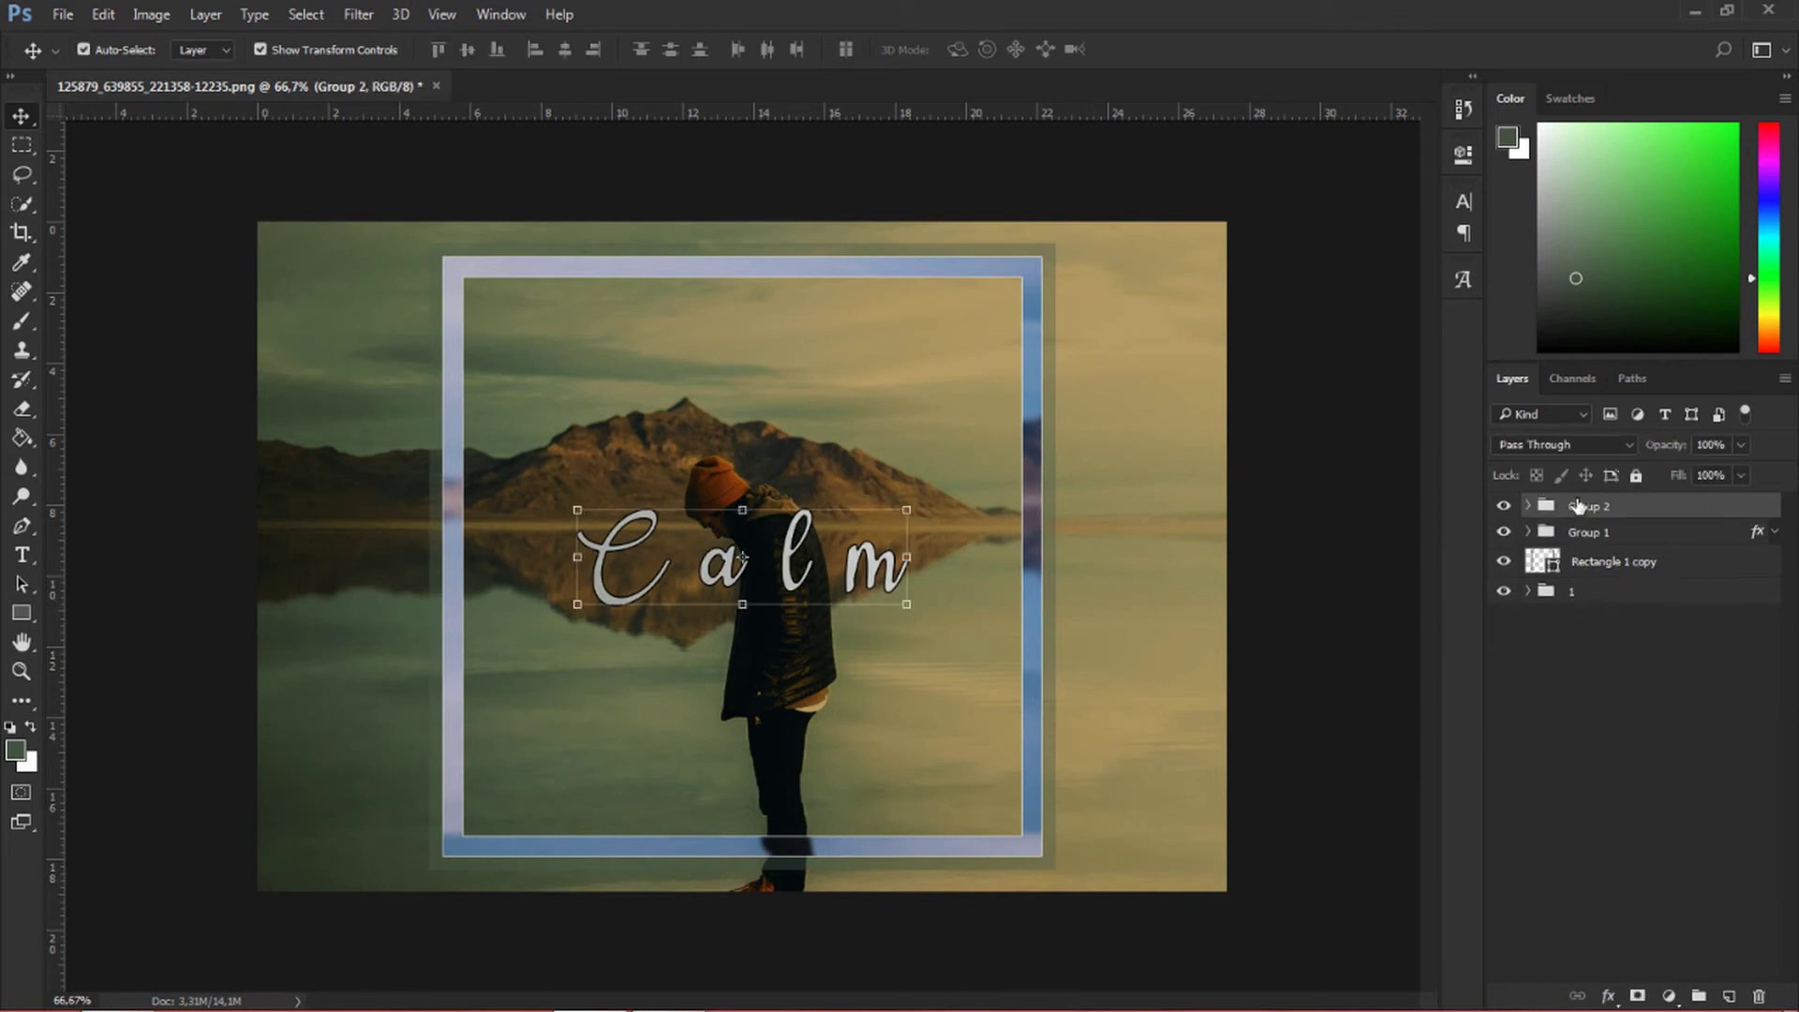
{"action": "type", "text": "2"}
{"action": "key", "text": "Return"}
- Try a −15° free-transform tilt on the title group, then cancel it
{"action": "left_click", "coordinate": [1593, 506]}
{"action": "type", "text": "3"}
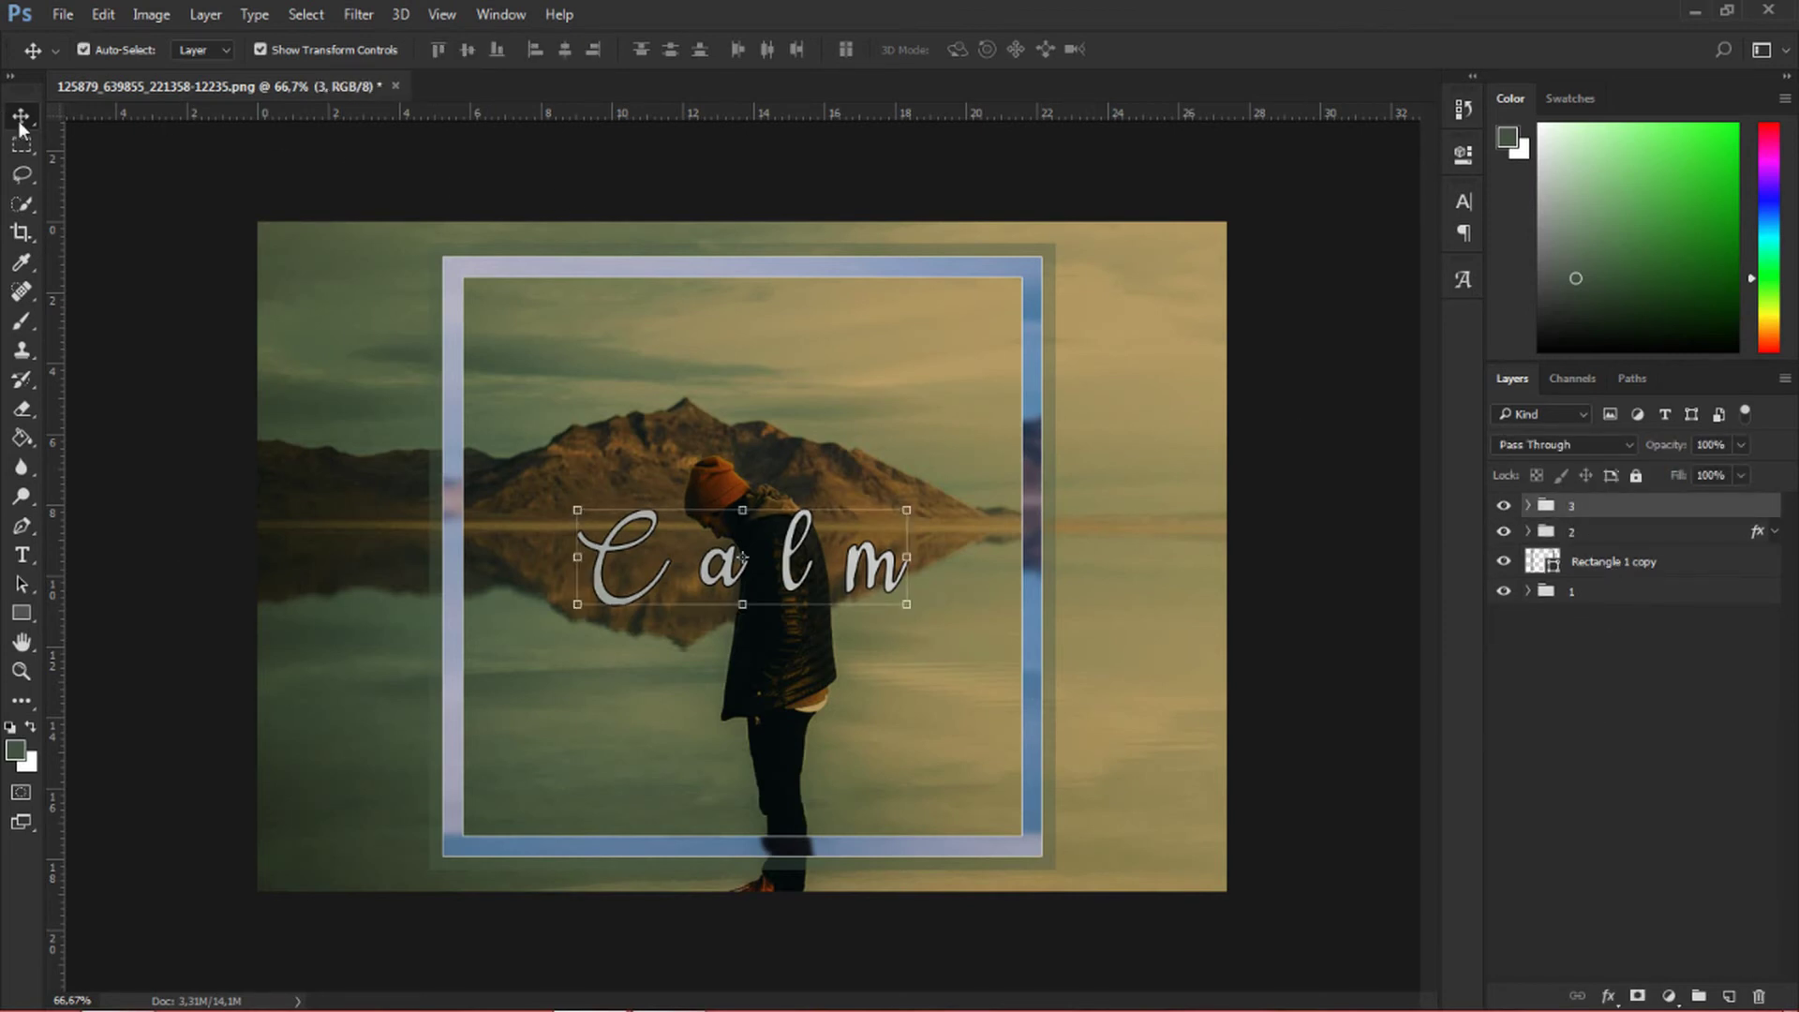
{"action": "right_click", "coordinate": [20, 115]}
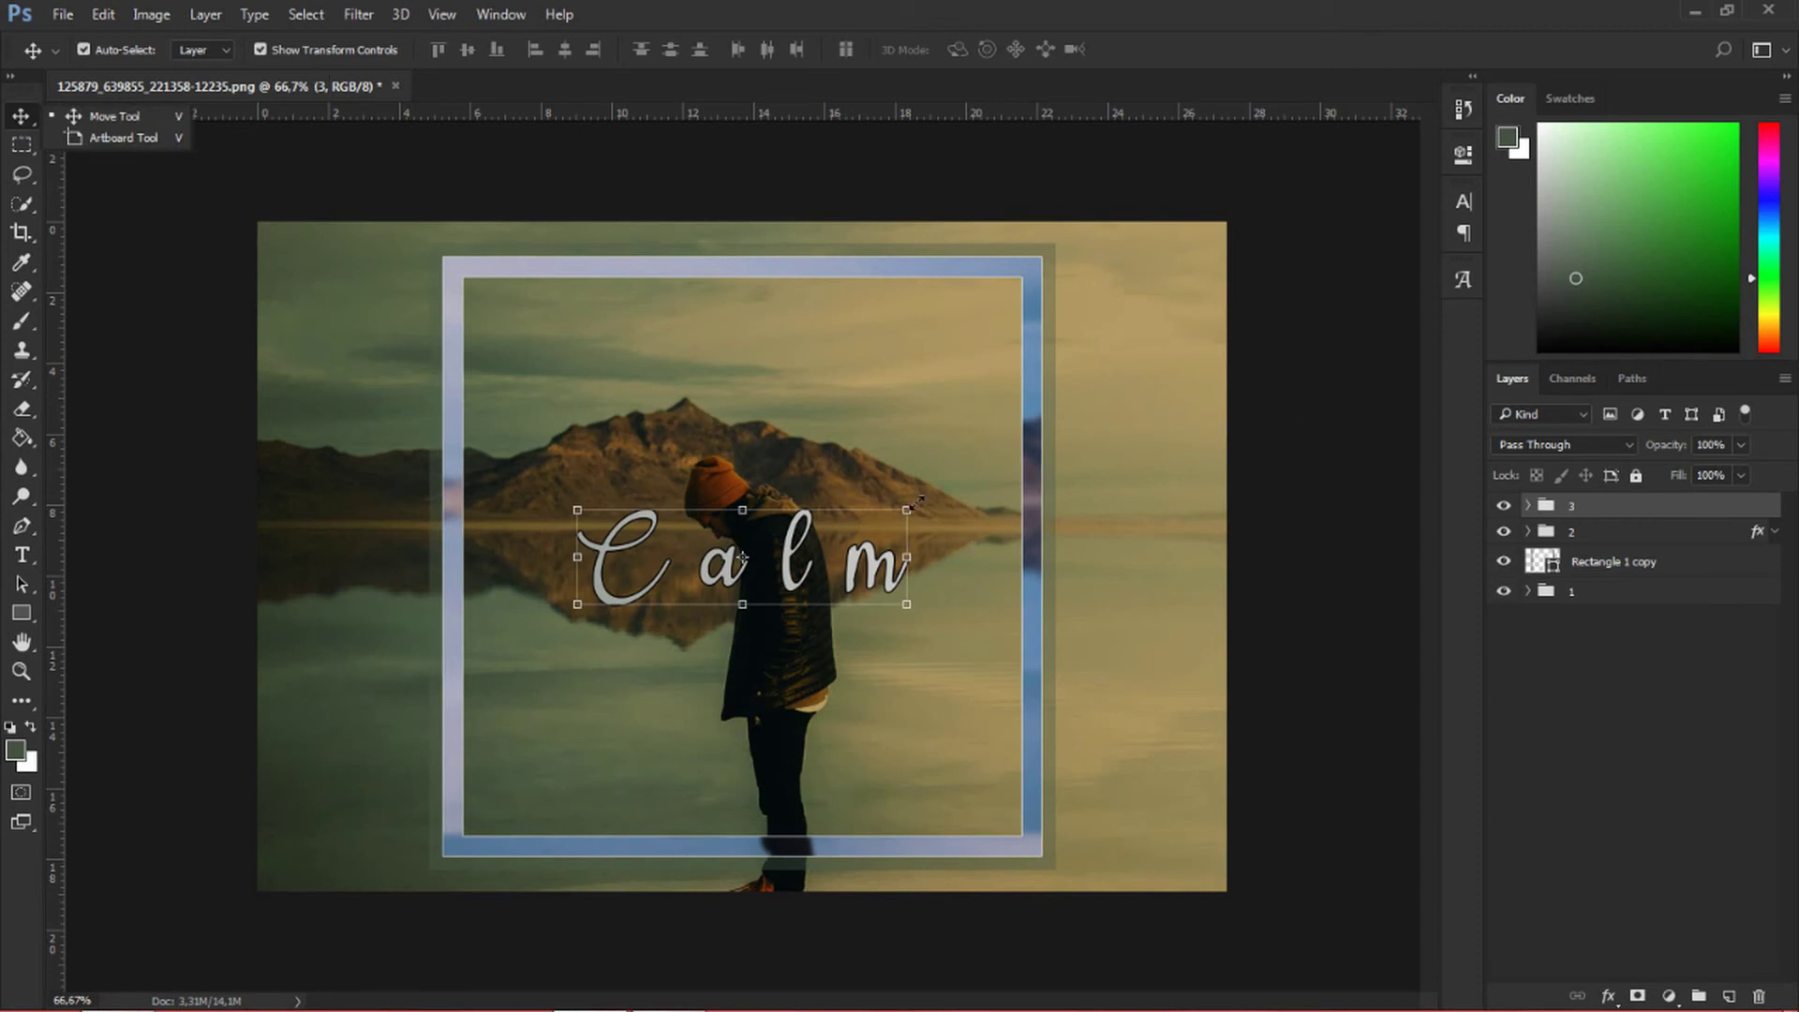
{"action": "left_click", "coordinate": [910, 530]}
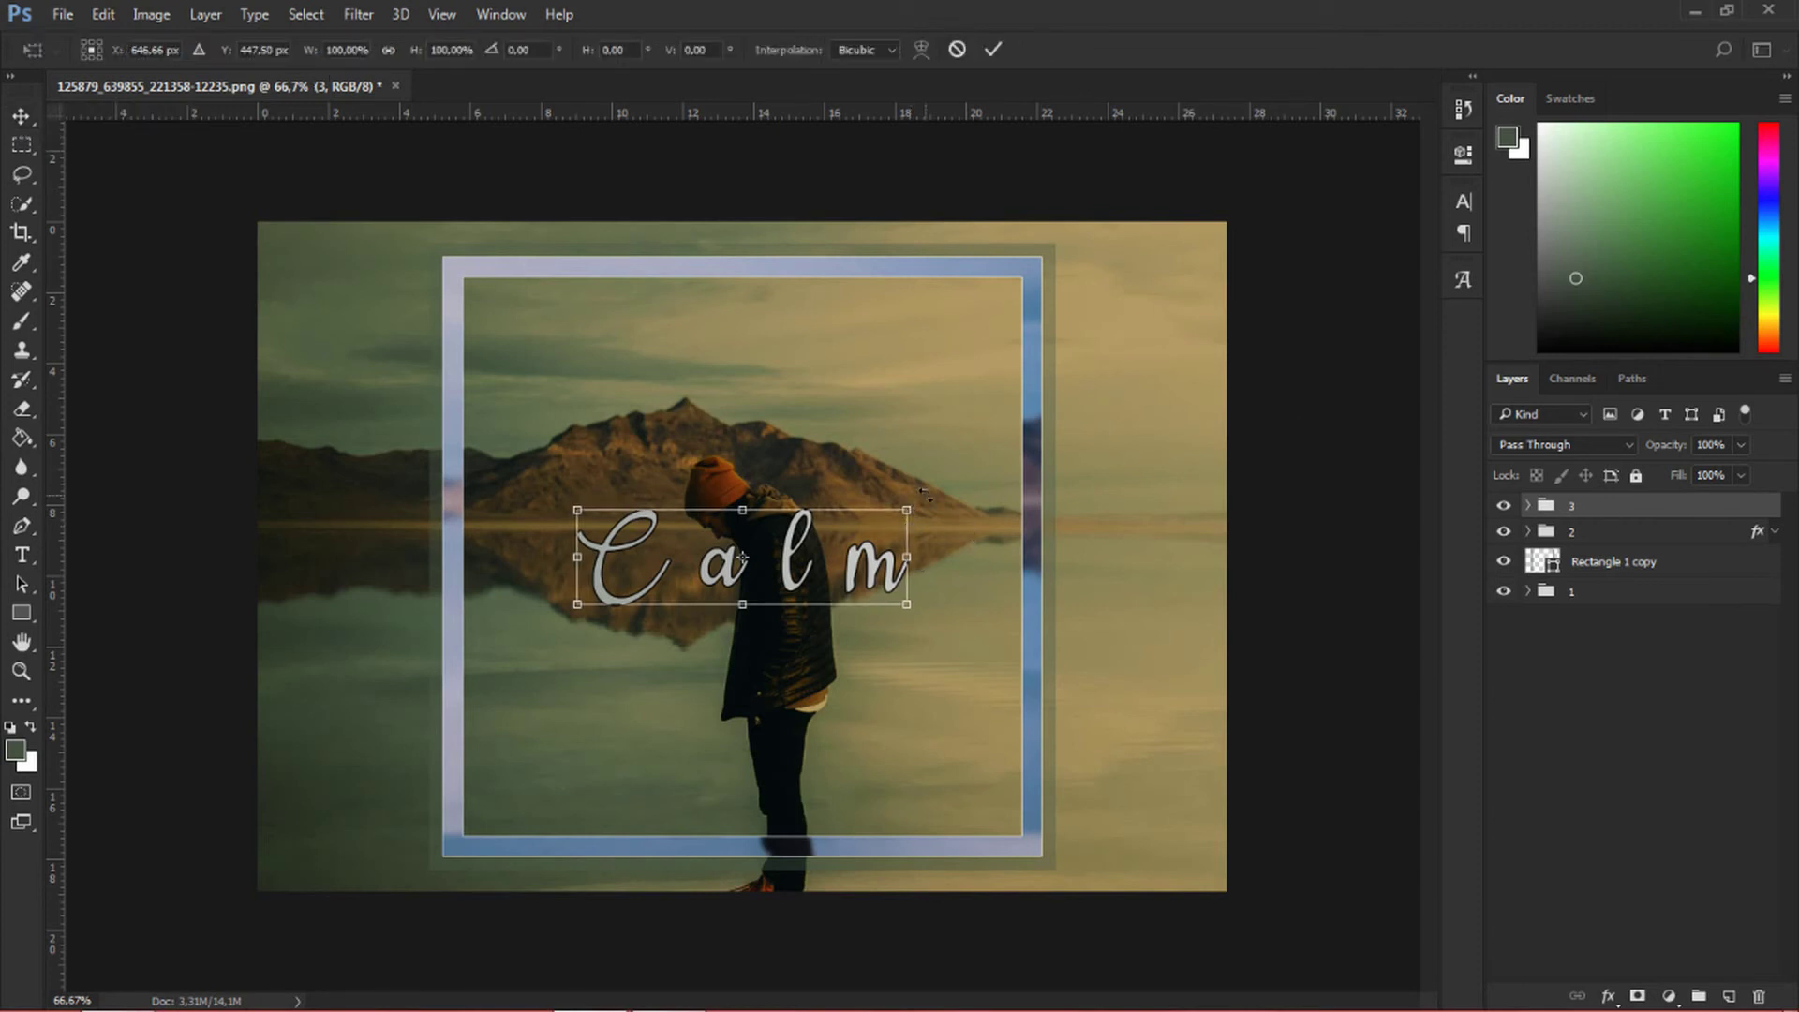
{"action": "left_click_drag", "start_coordinate": [925, 494], "coordinate": [933, 430]}
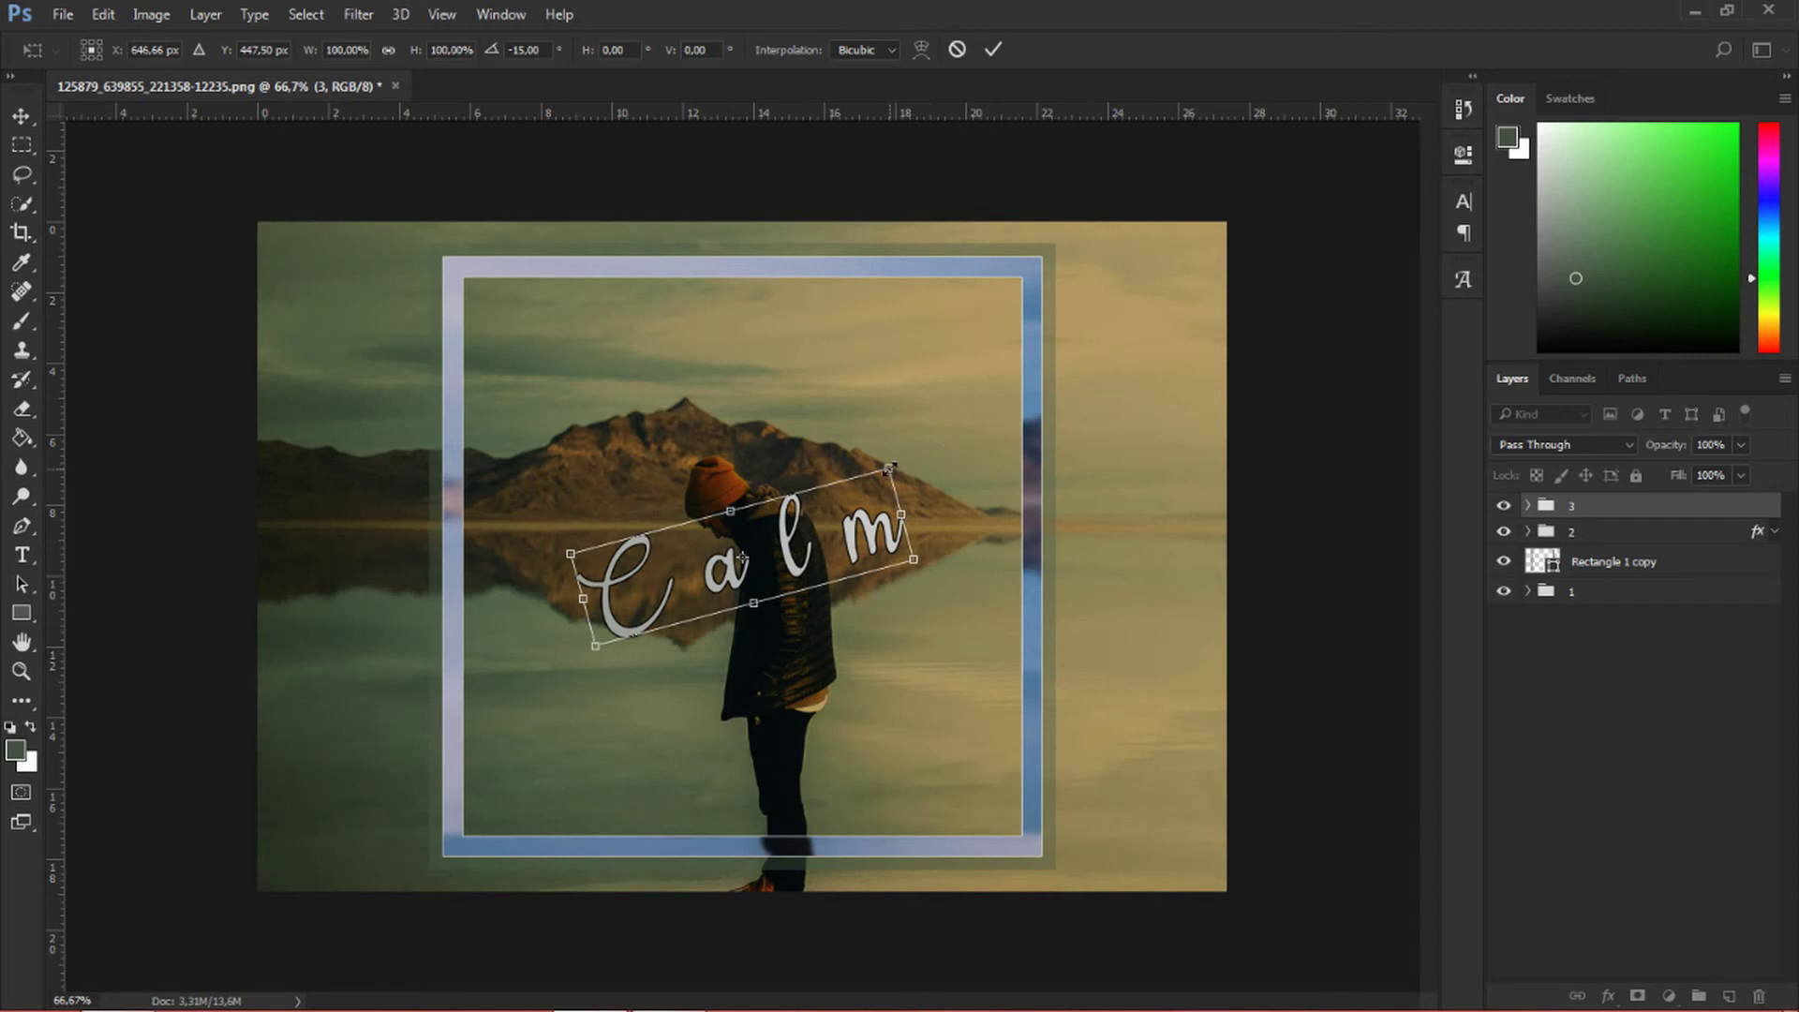
{"action": "key", "text": "Escape"}
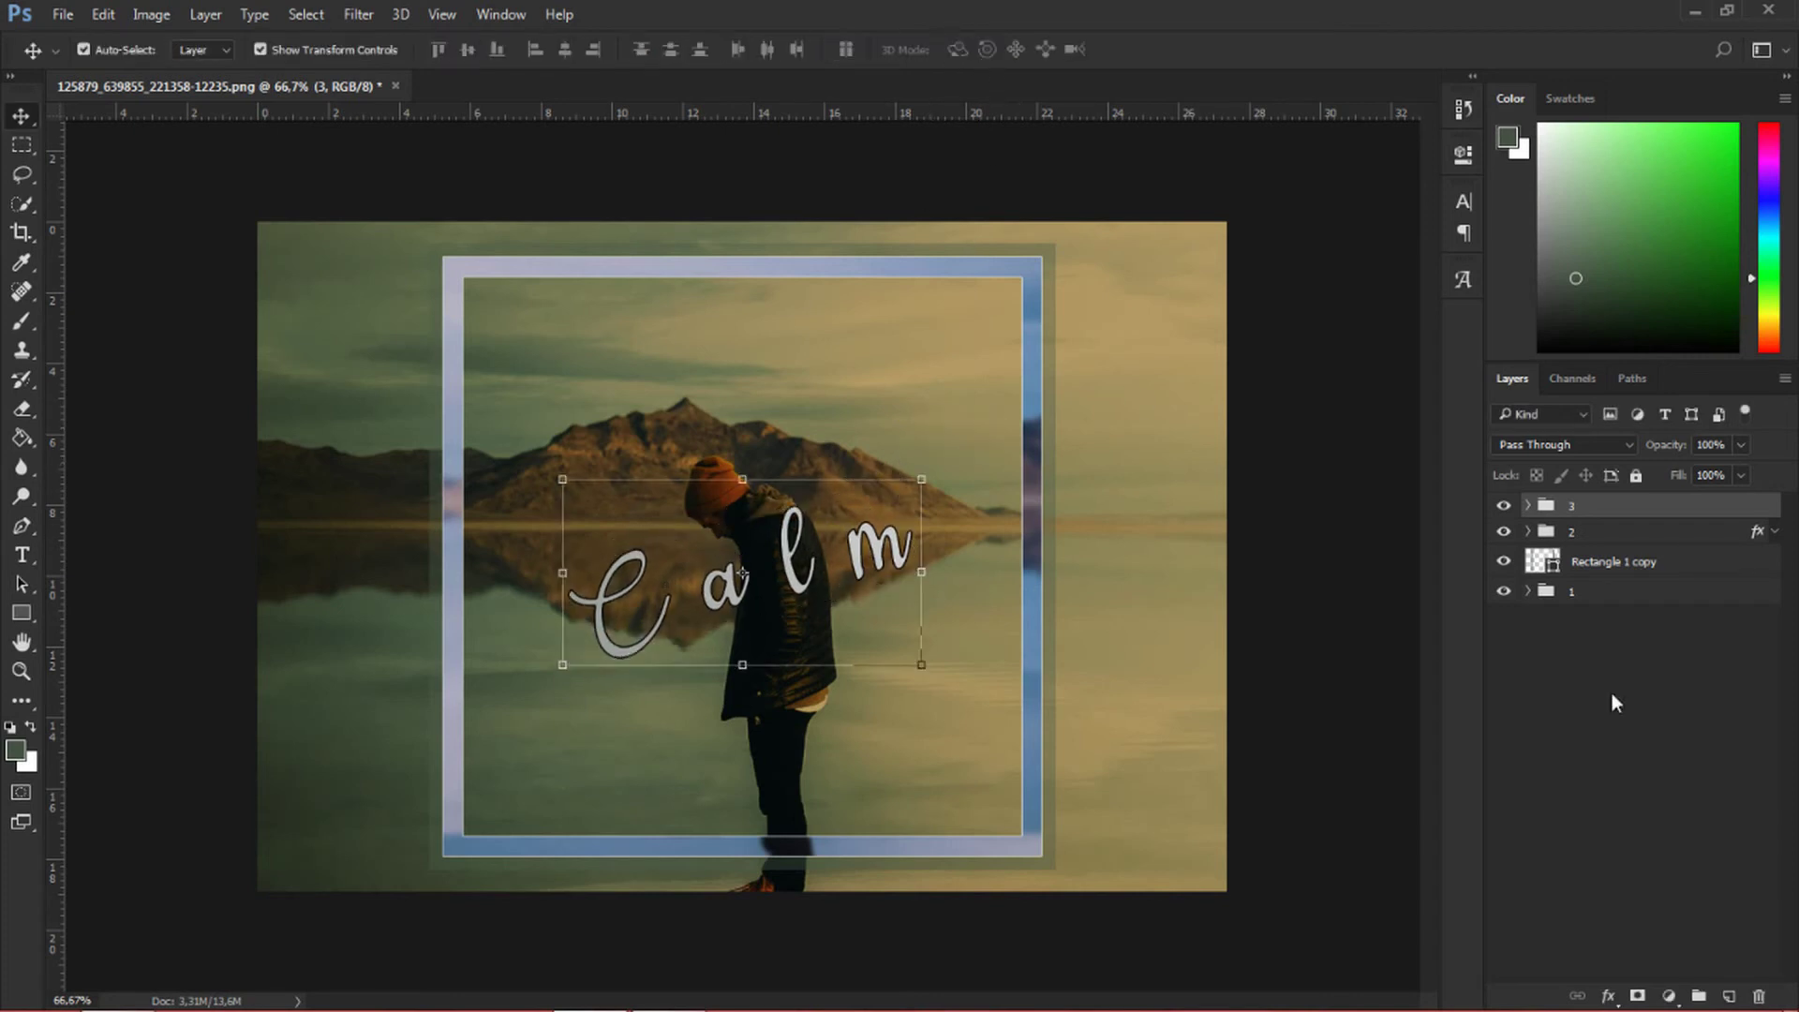
- Inspect the Calm layer style, collapse group 3, and add a new empty layer above
{"action": "left_click", "coordinate": [1528, 505]}
{"action": "left_click", "coordinate": [1624, 574]}
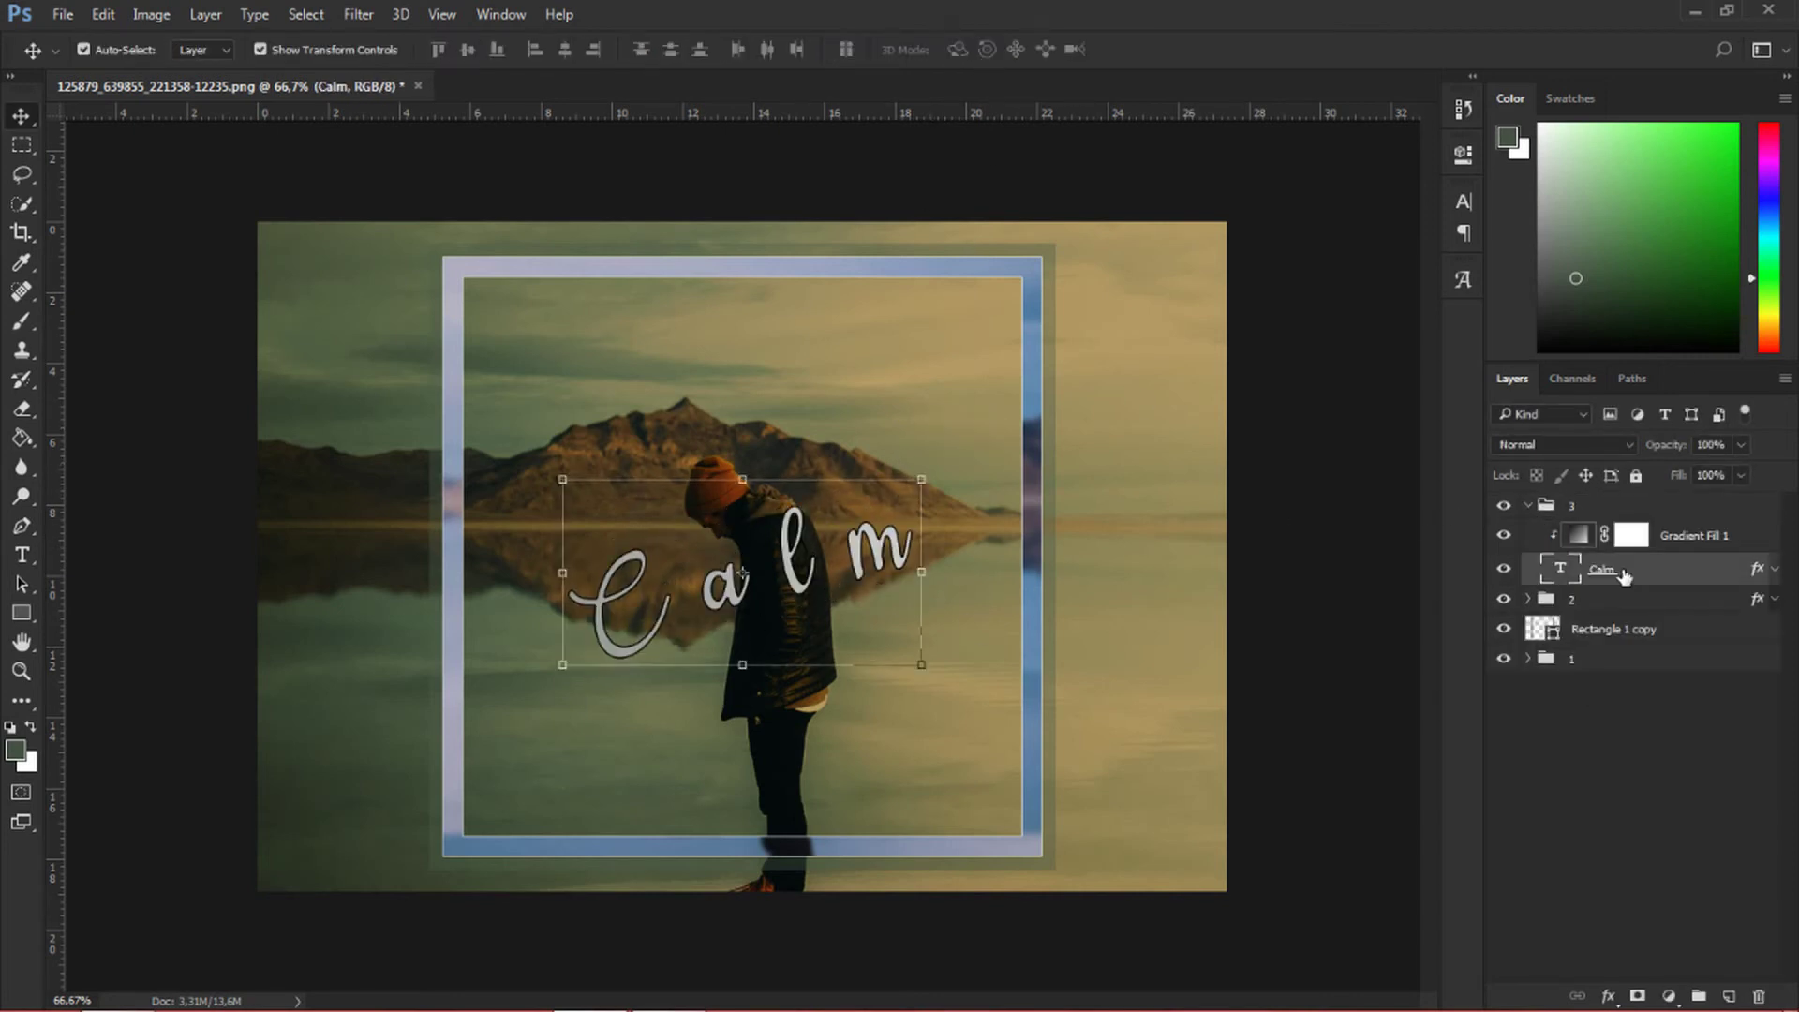
{"action": "double_click", "coordinate": [1624, 575]}
{"action": "left_click", "coordinate": [1691, 366]}
{"action": "left_click", "coordinate": [1555, 511]}
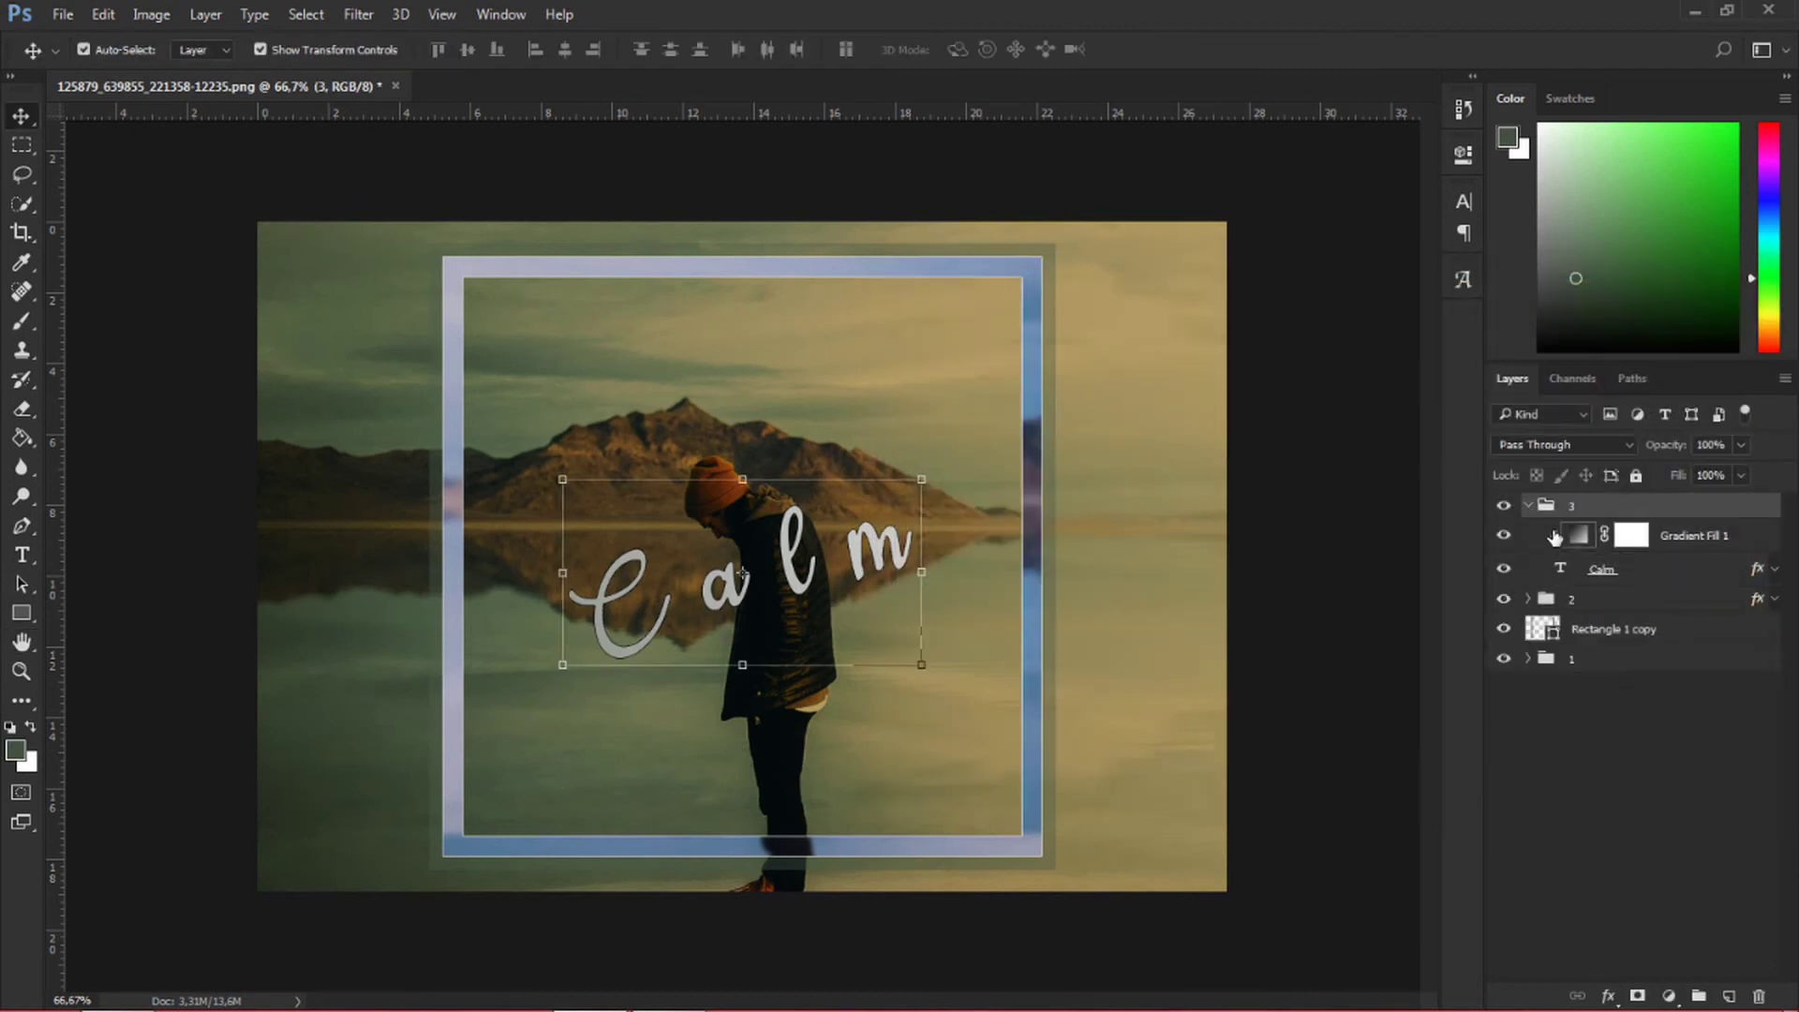
{"action": "left_click", "coordinate": [1528, 505]}
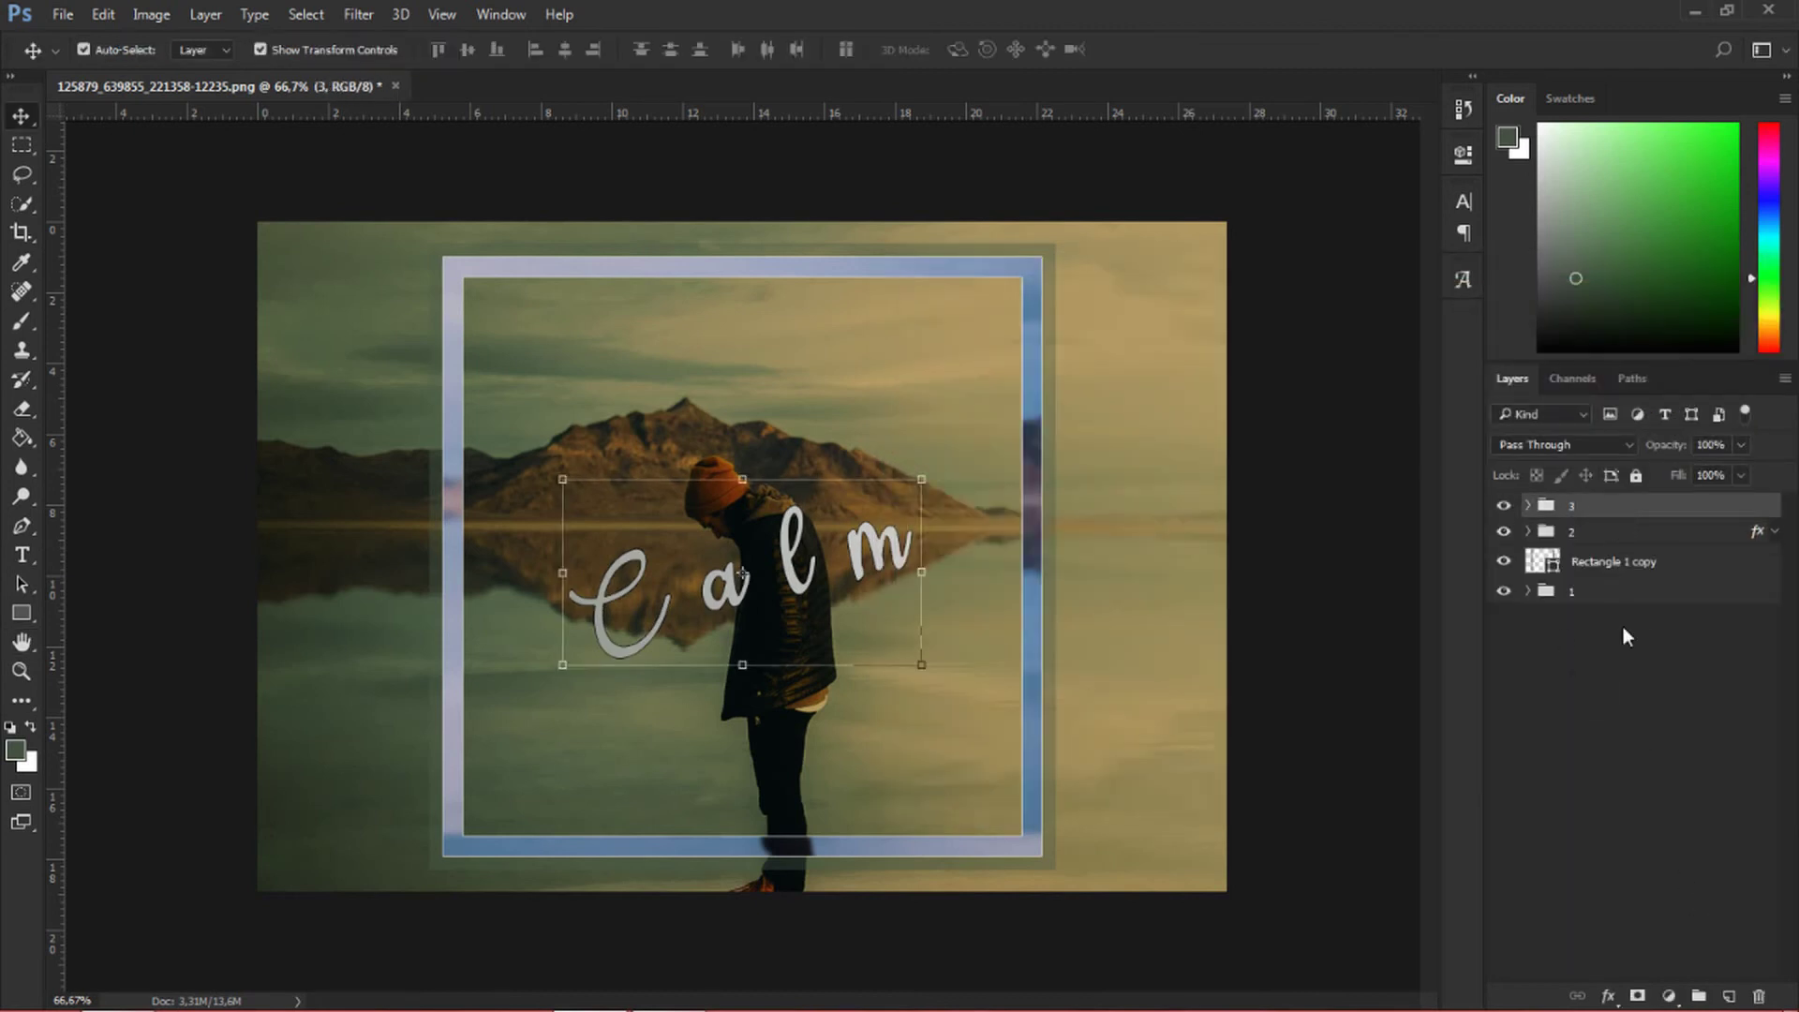
{"action": "left_click", "coordinate": [1729, 996]}
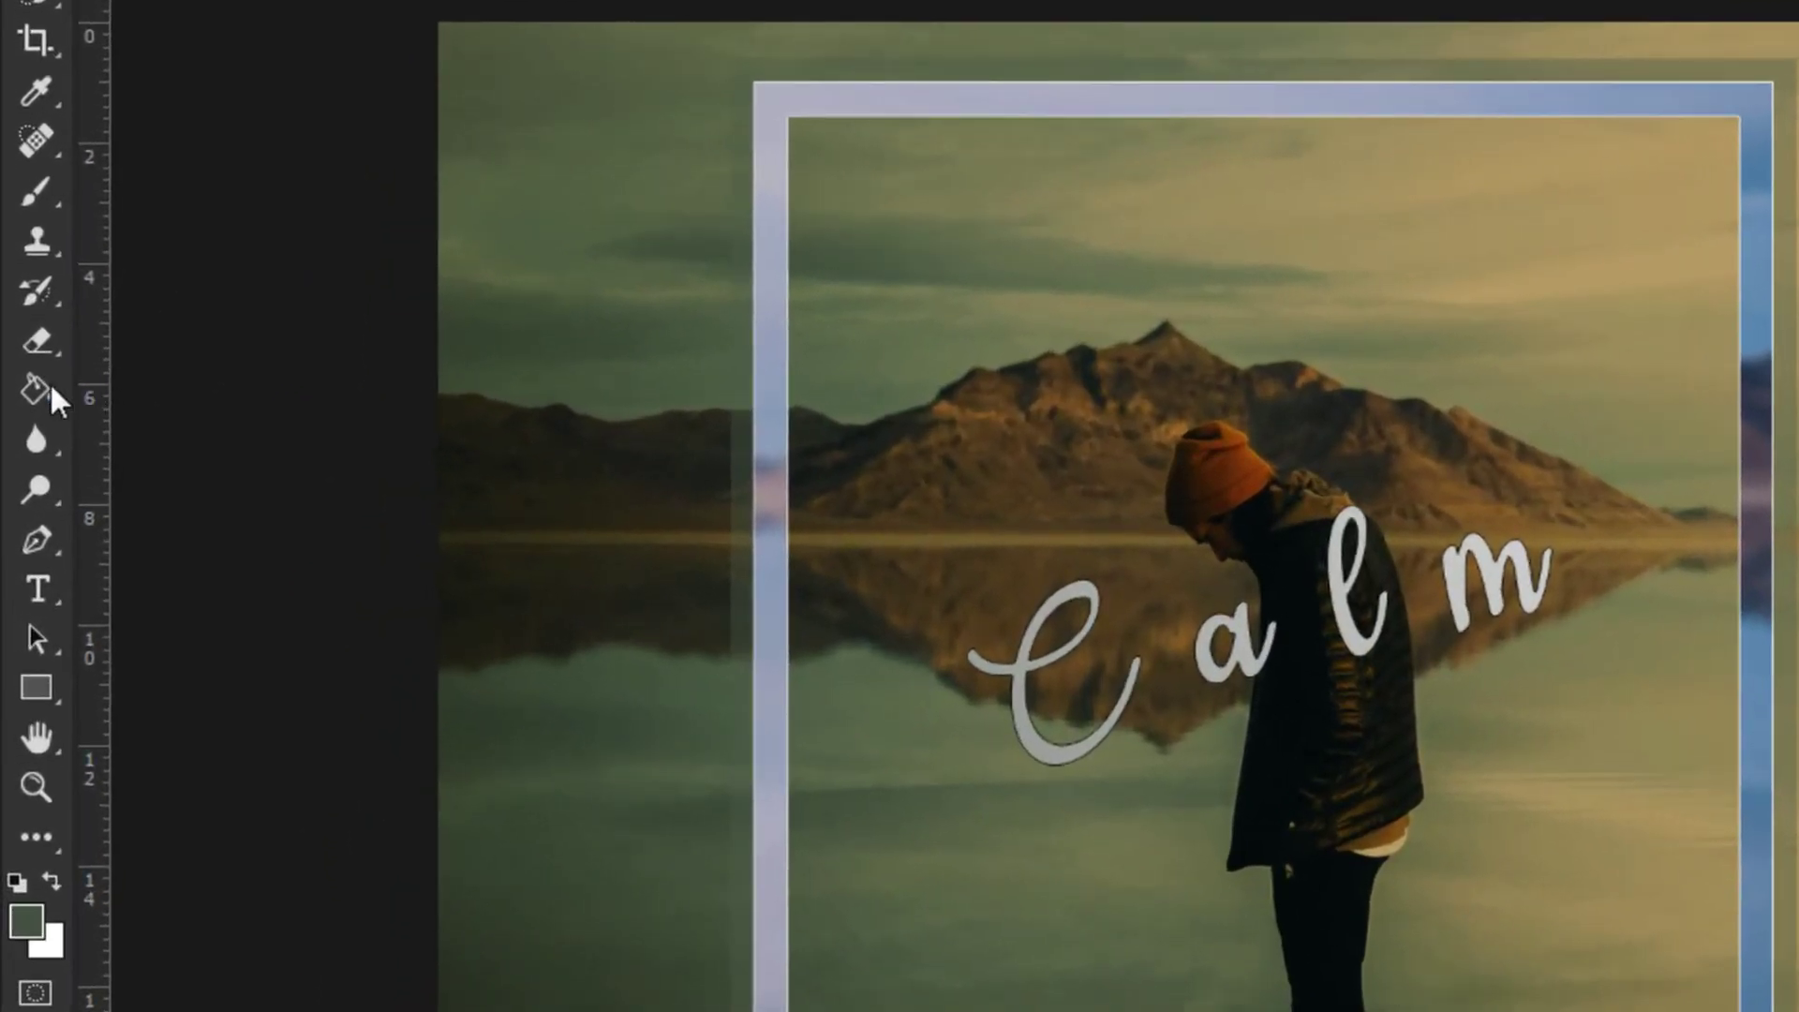
- With the Paint Bucket tool, set the foreground colour to mid-grey #555555
{"action": "right_click", "coordinate": [51, 390]}
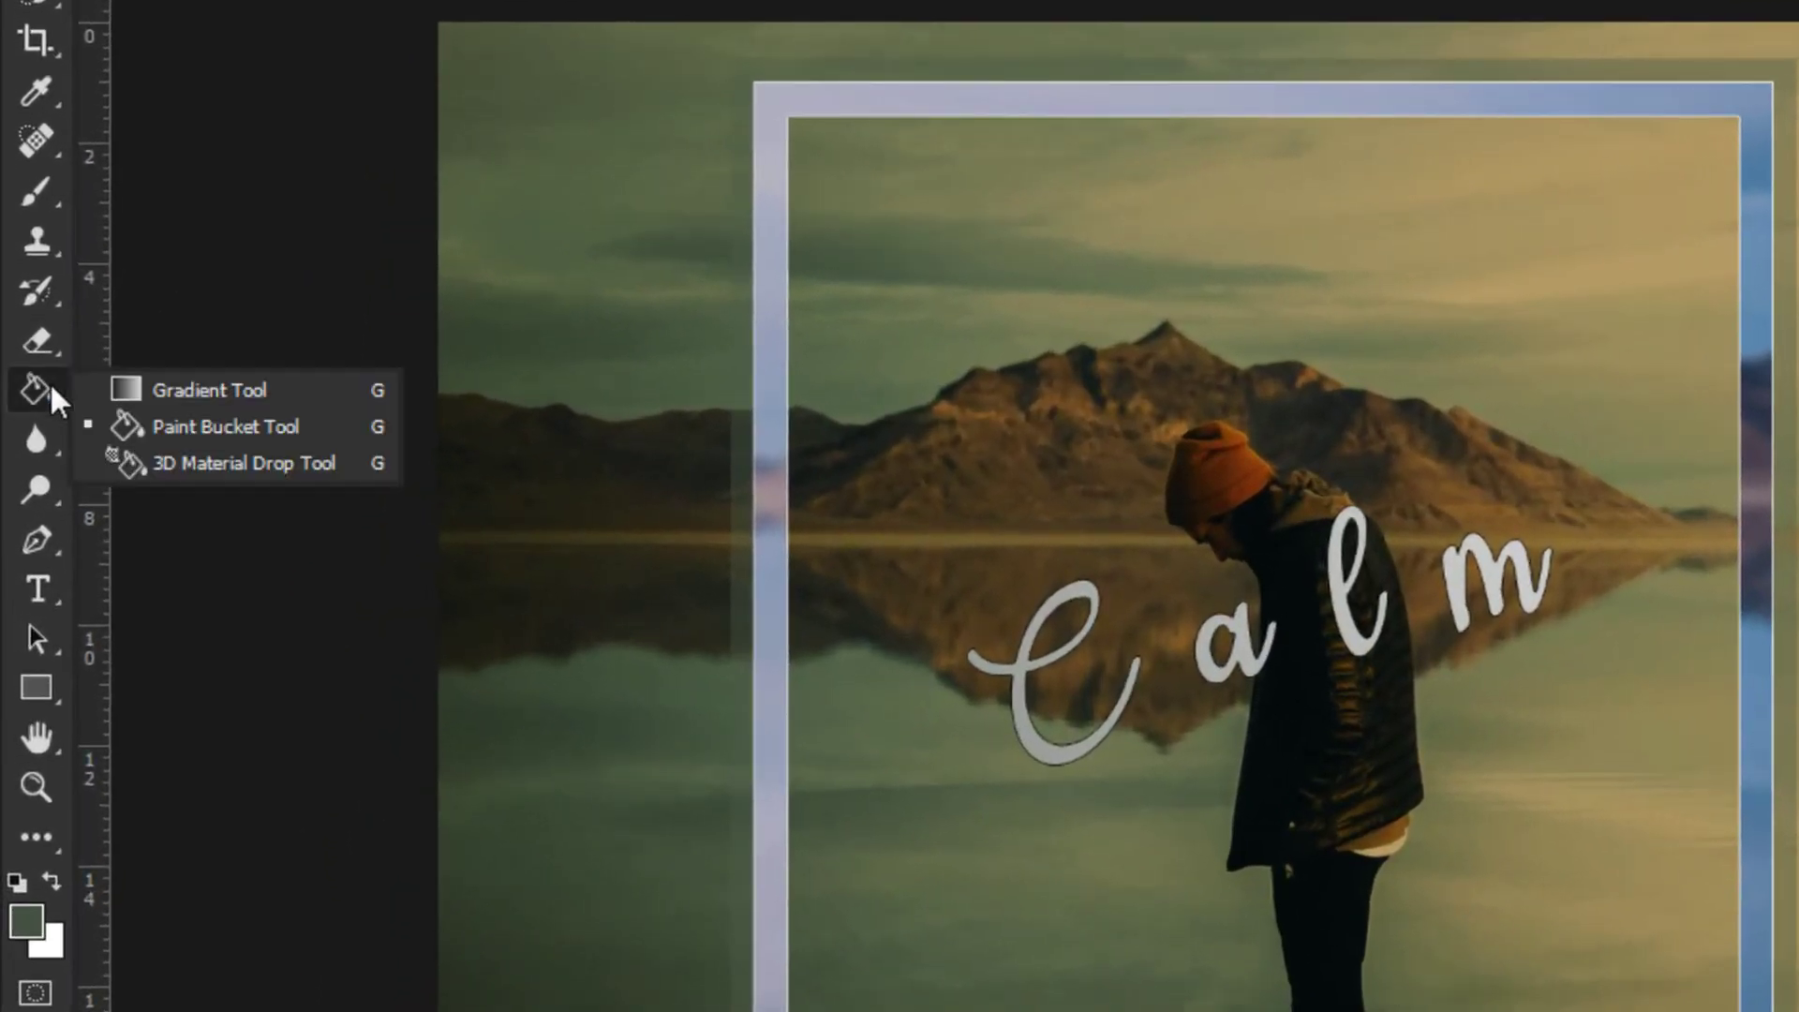
{"action": "left_click", "coordinate": [163, 430]}
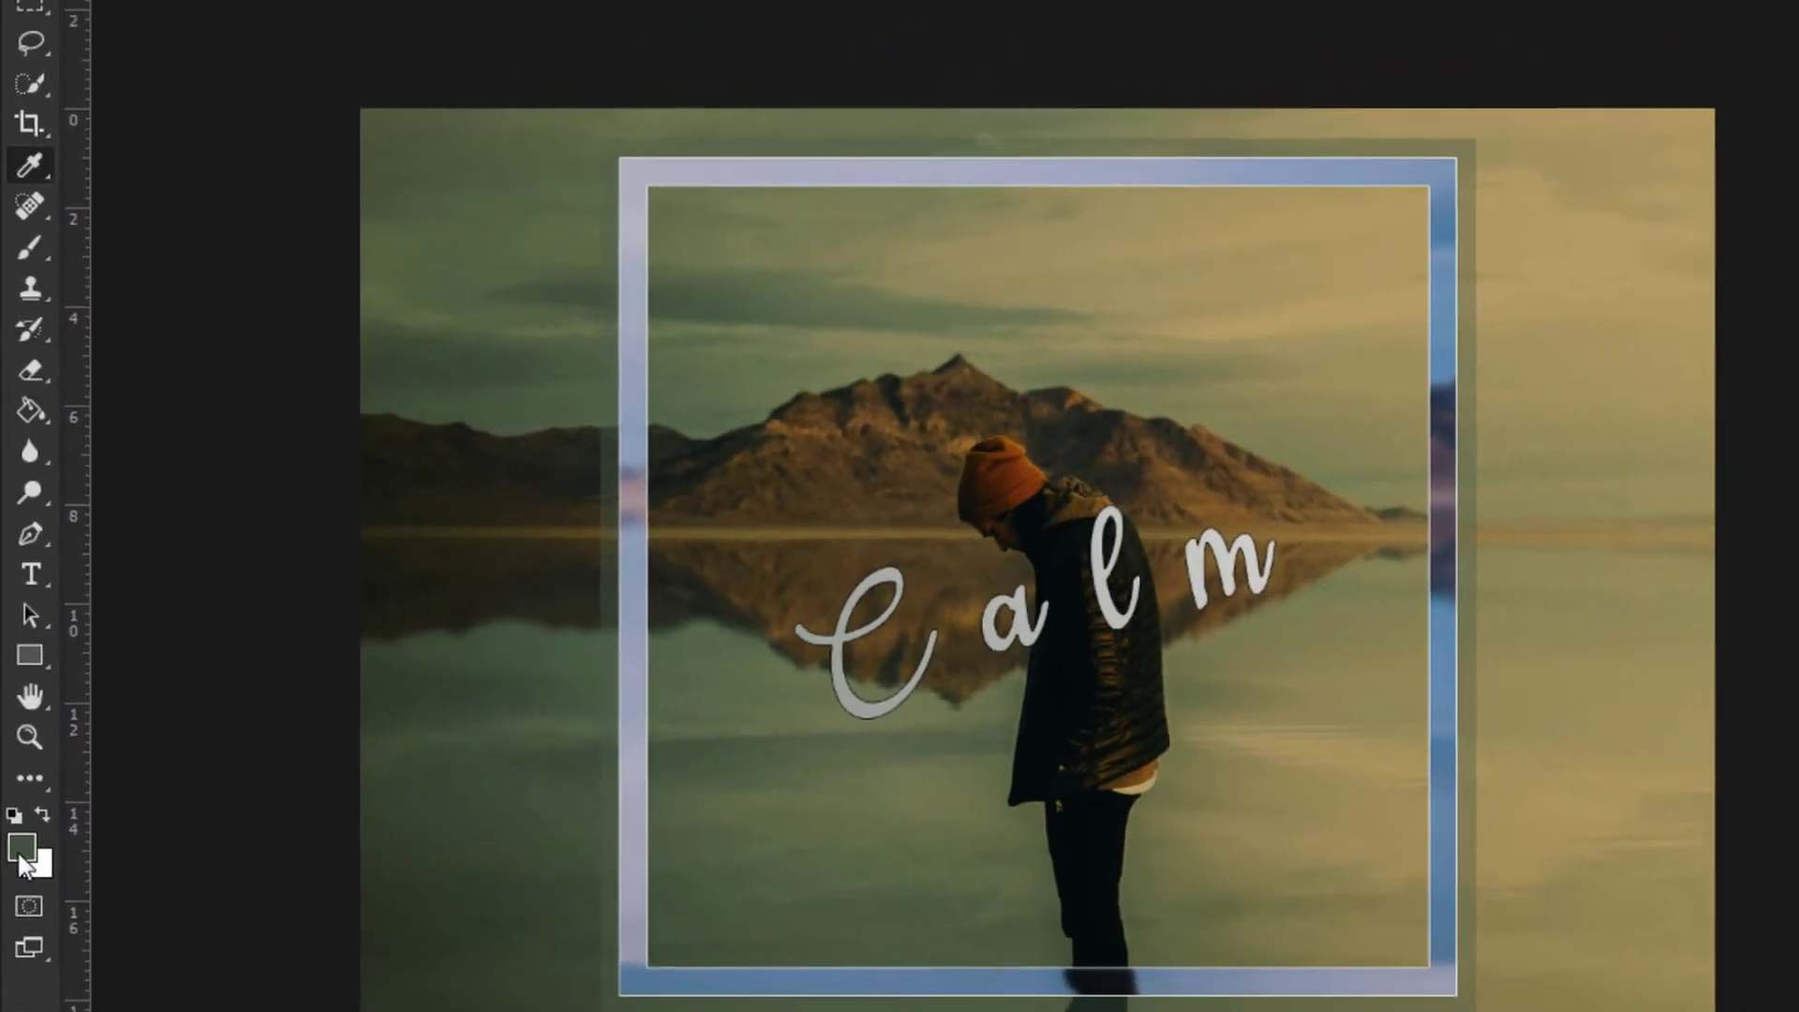
{"action": "left_click", "coordinate": [17, 791]}
{"action": "left_click", "coordinate": [1081, 521]}
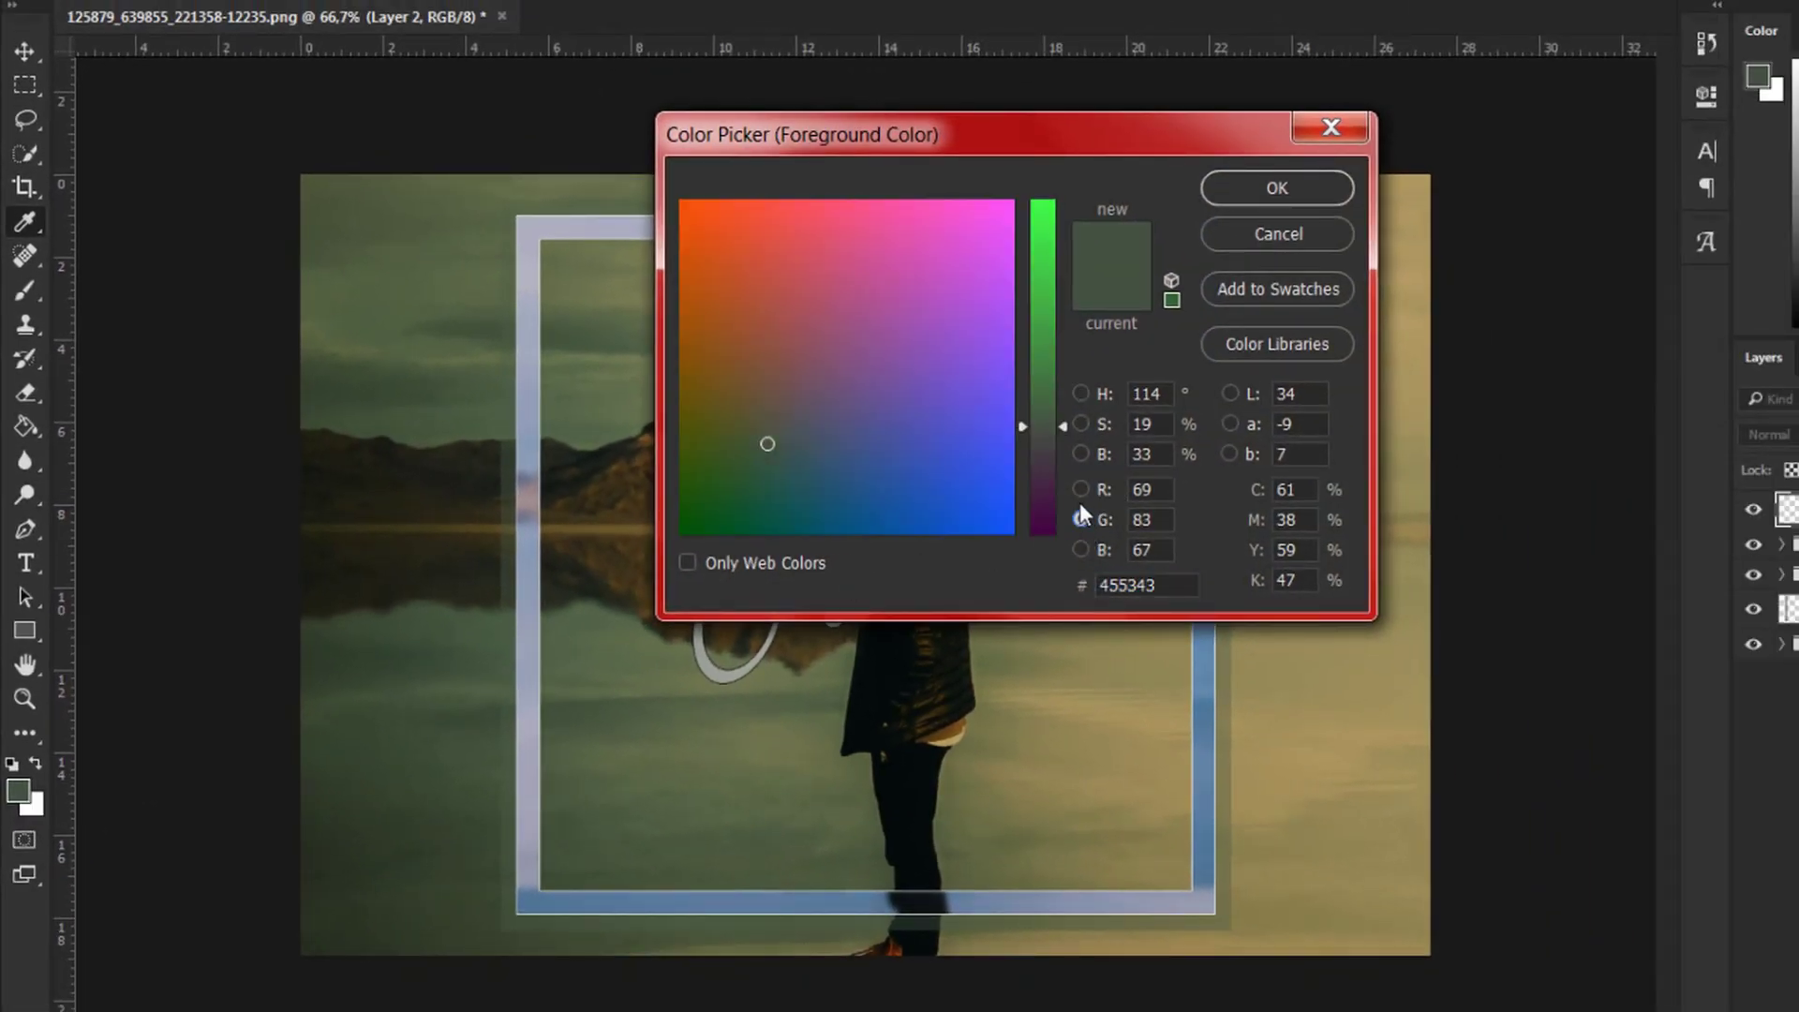
{"action": "left_click", "coordinate": [1079, 488]}
{"action": "left_click", "coordinate": [1081, 454]}
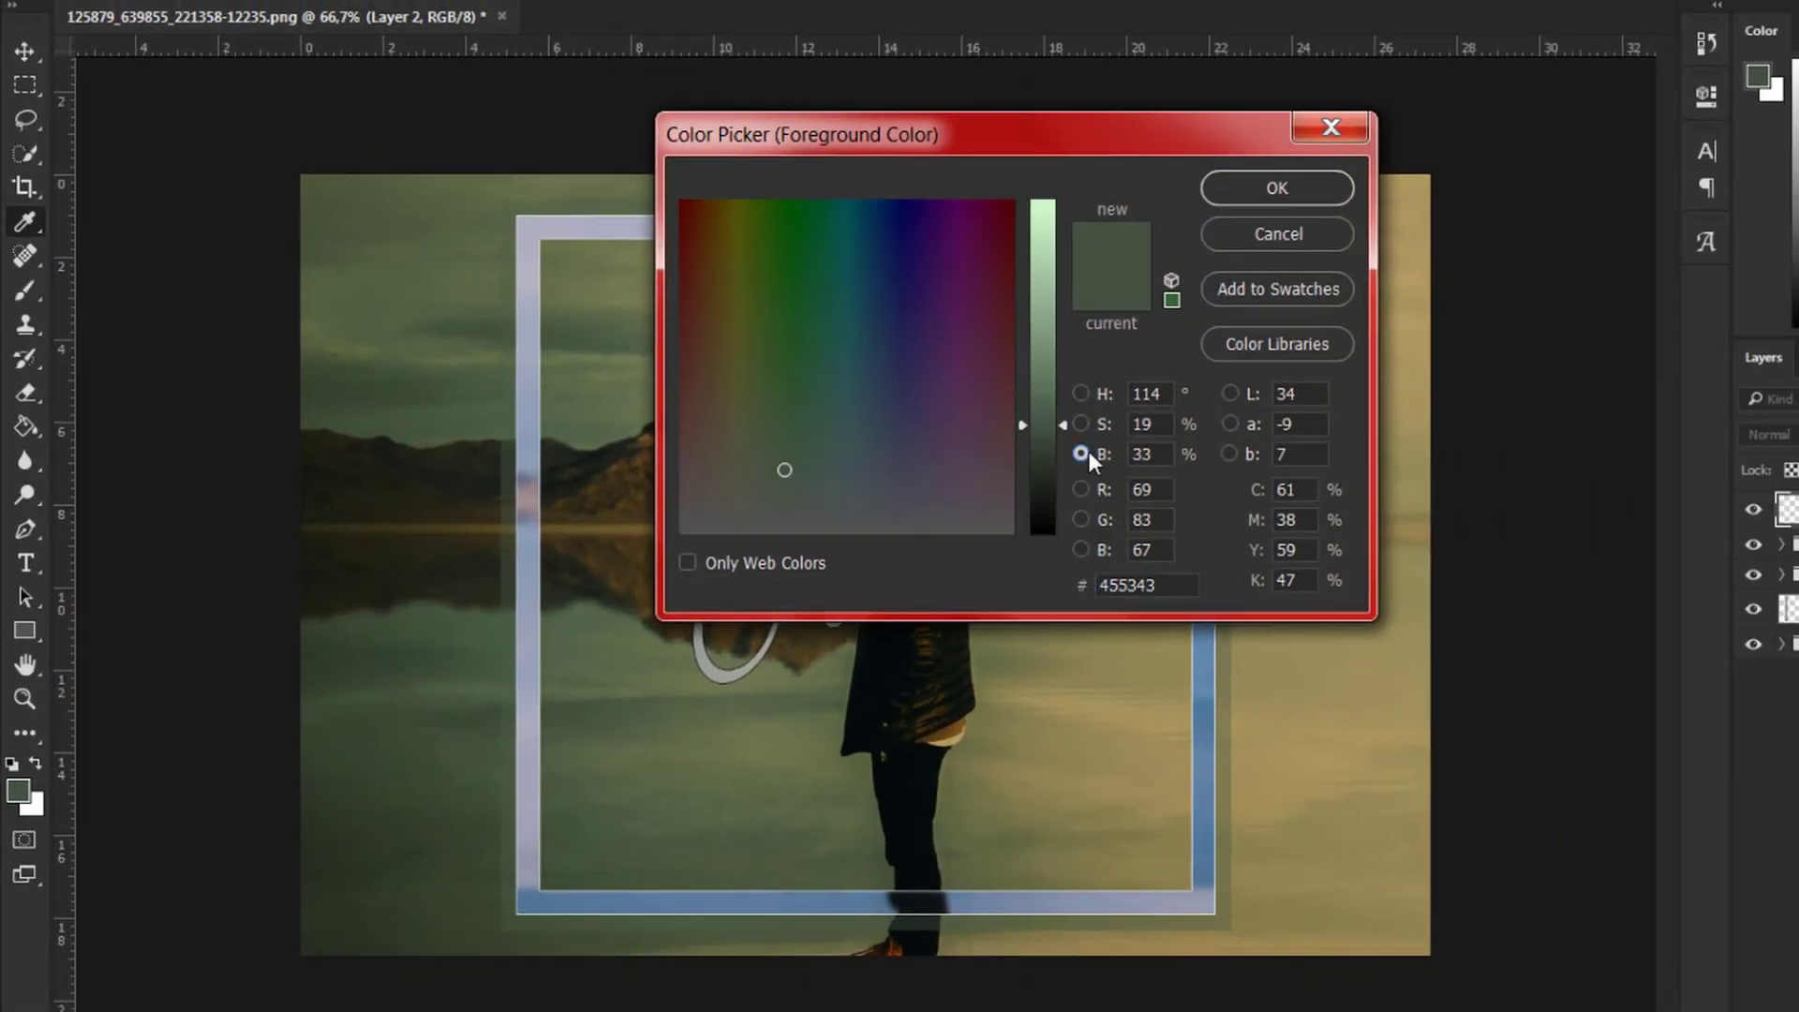
{"action": "left_click_drag", "start_coordinate": [1048, 408], "coordinate": [1048, 413]}
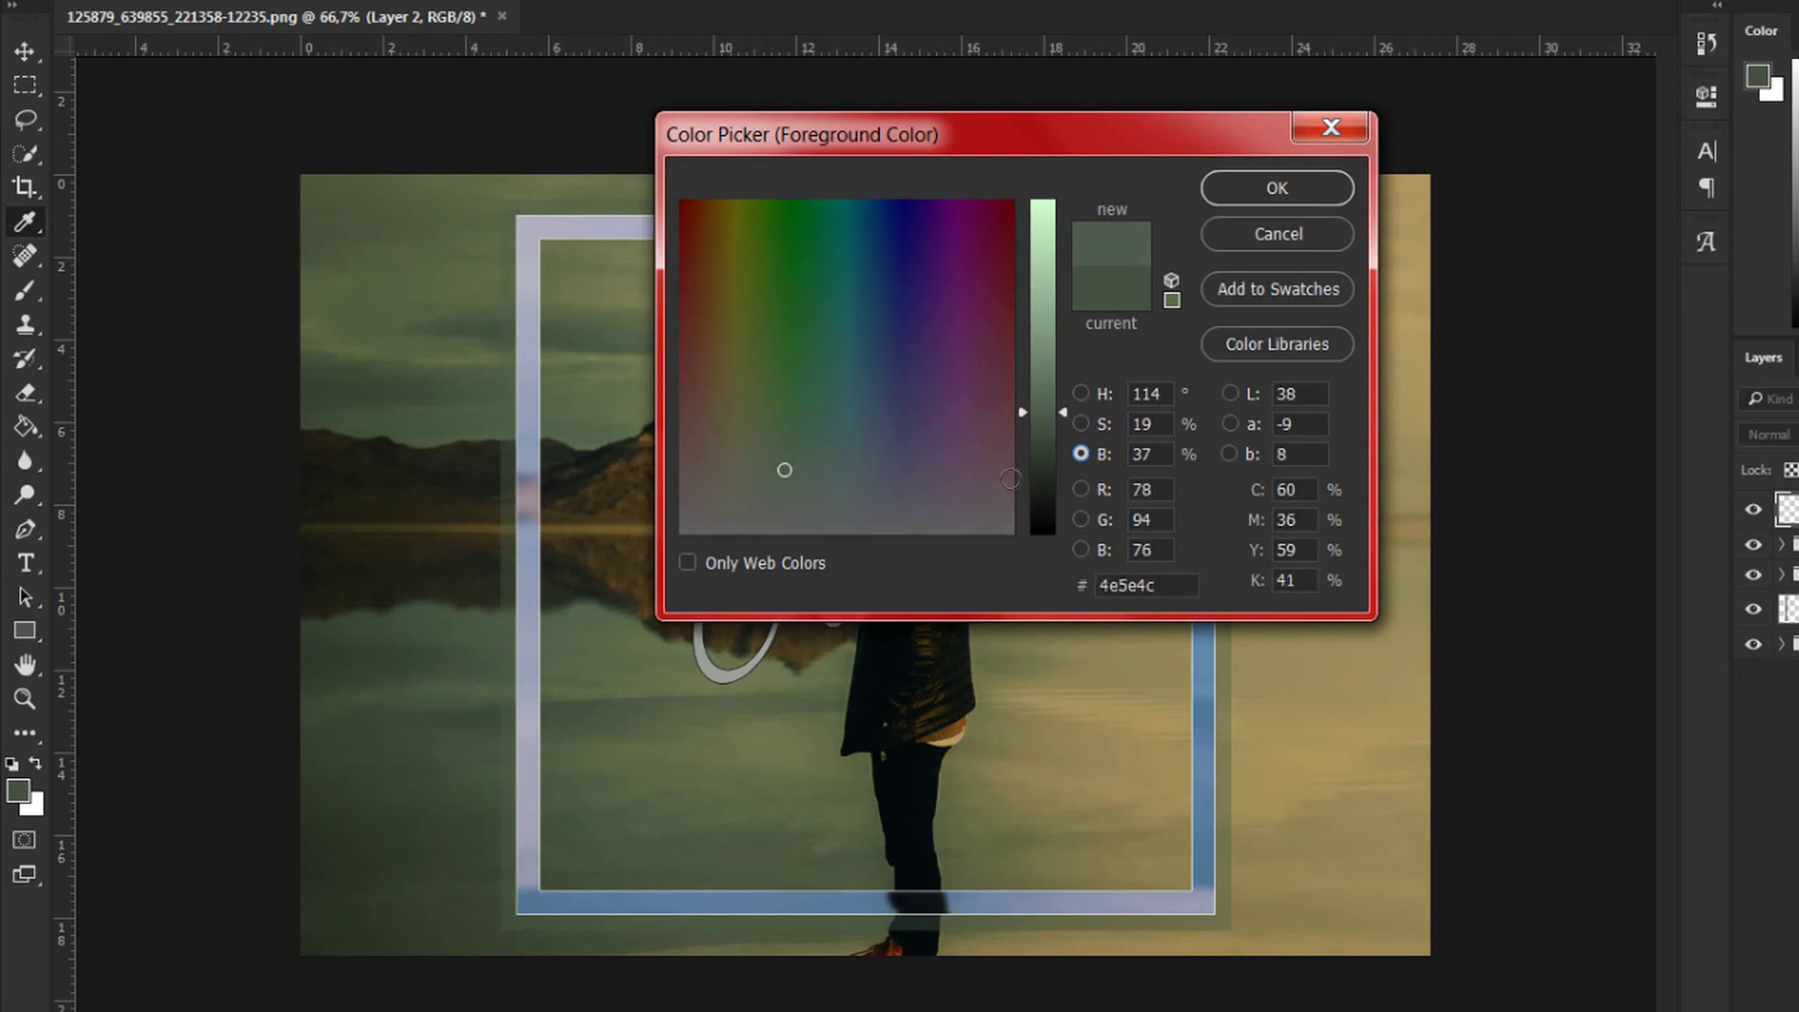
{"action": "left_click", "coordinate": [1089, 395]}
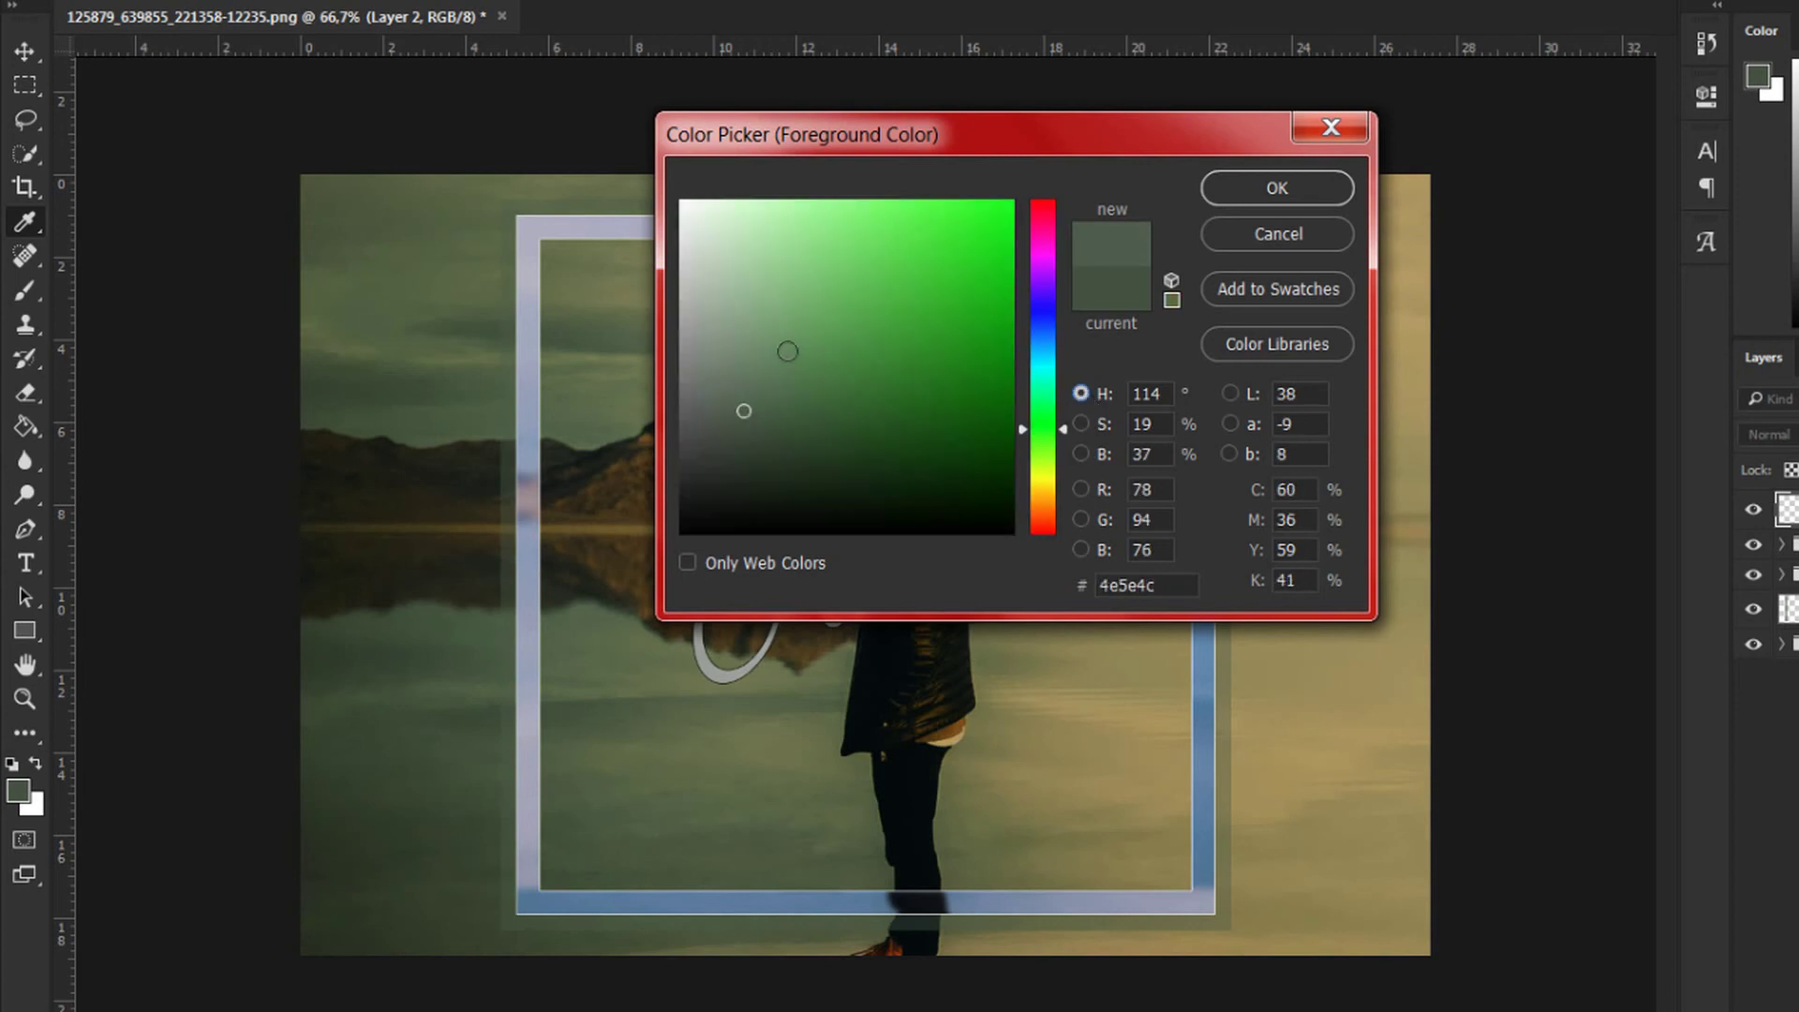
{"action": "mouse_move", "coordinate": [785, 314]}
{"action": "left_mouse_down"}
{"action": "mouse_move", "coordinate": [761, 309]}
{"action": "mouse_move", "coordinate": [666, 570]}
{"action": "left_mouse_up"}
{"action": "left_click", "coordinate": [1080, 453]}
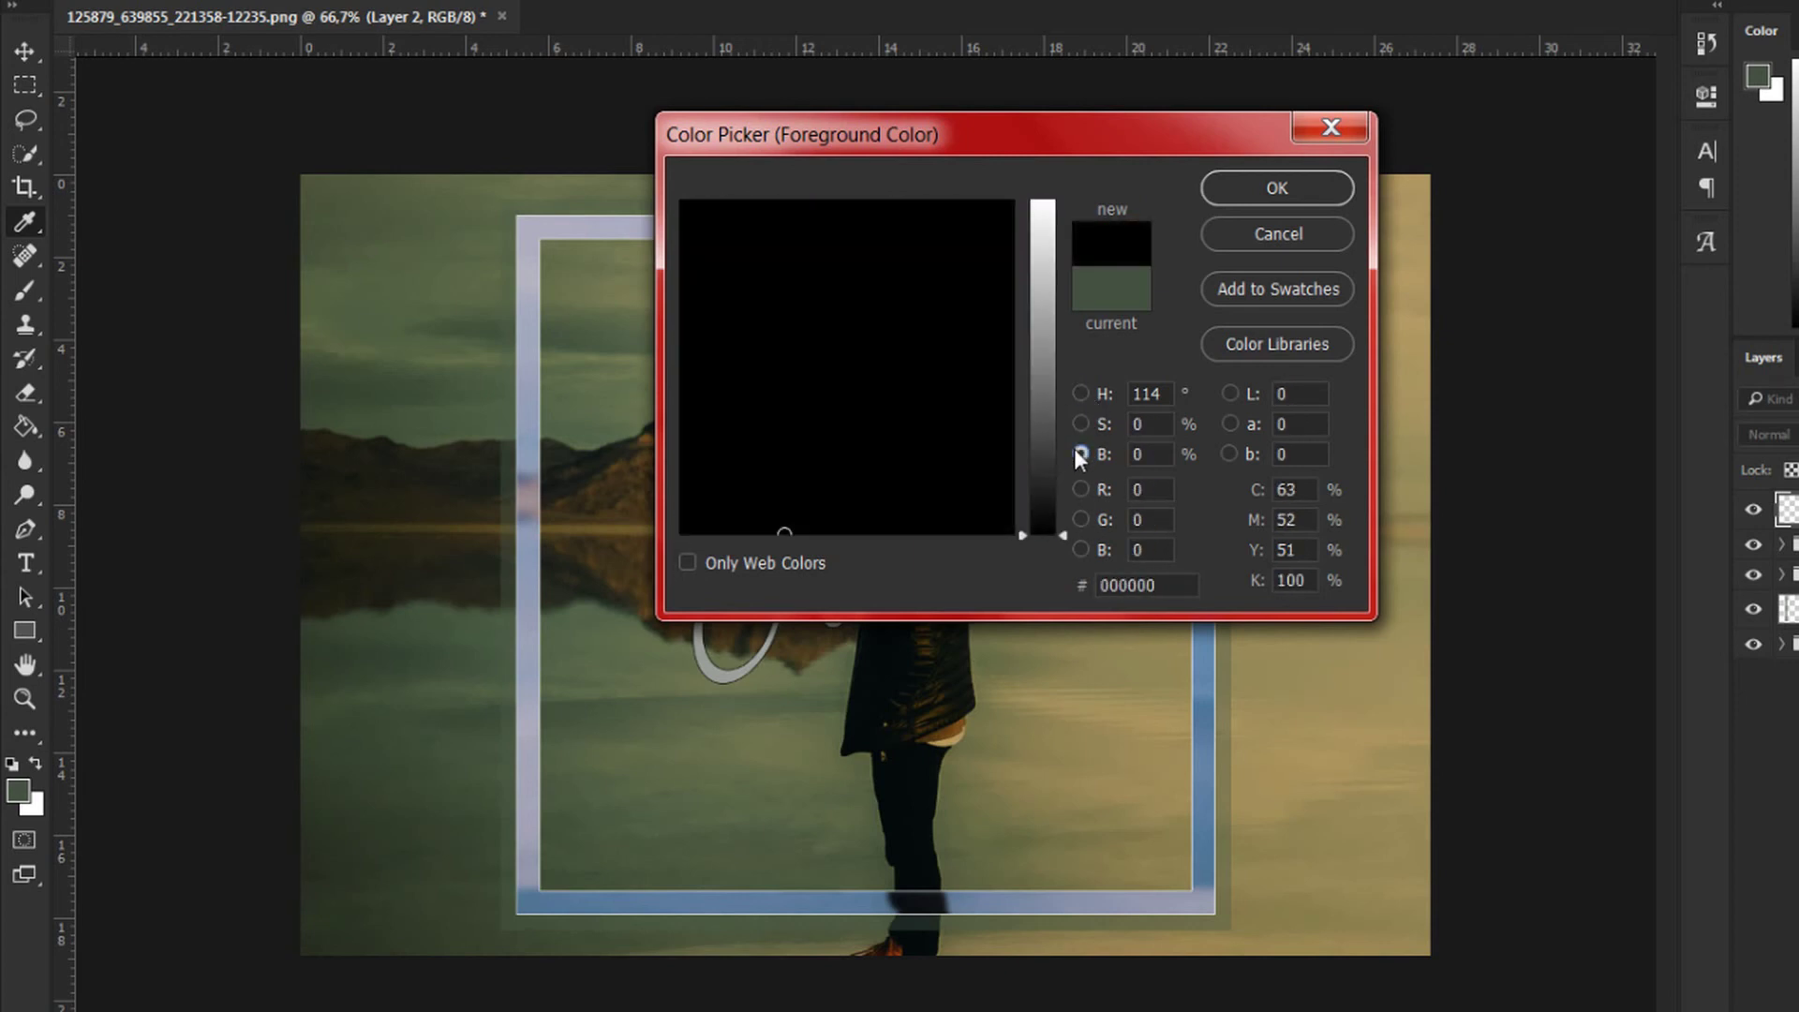
{"action": "mouse_move", "coordinate": [1039, 409]}
{"action": "left_mouse_down"}
{"action": "mouse_move", "coordinate": [1041, 374]}
{"action": "mouse_move", "coordinate": [1042, 424]}
{"action": "left_mouse_up"}
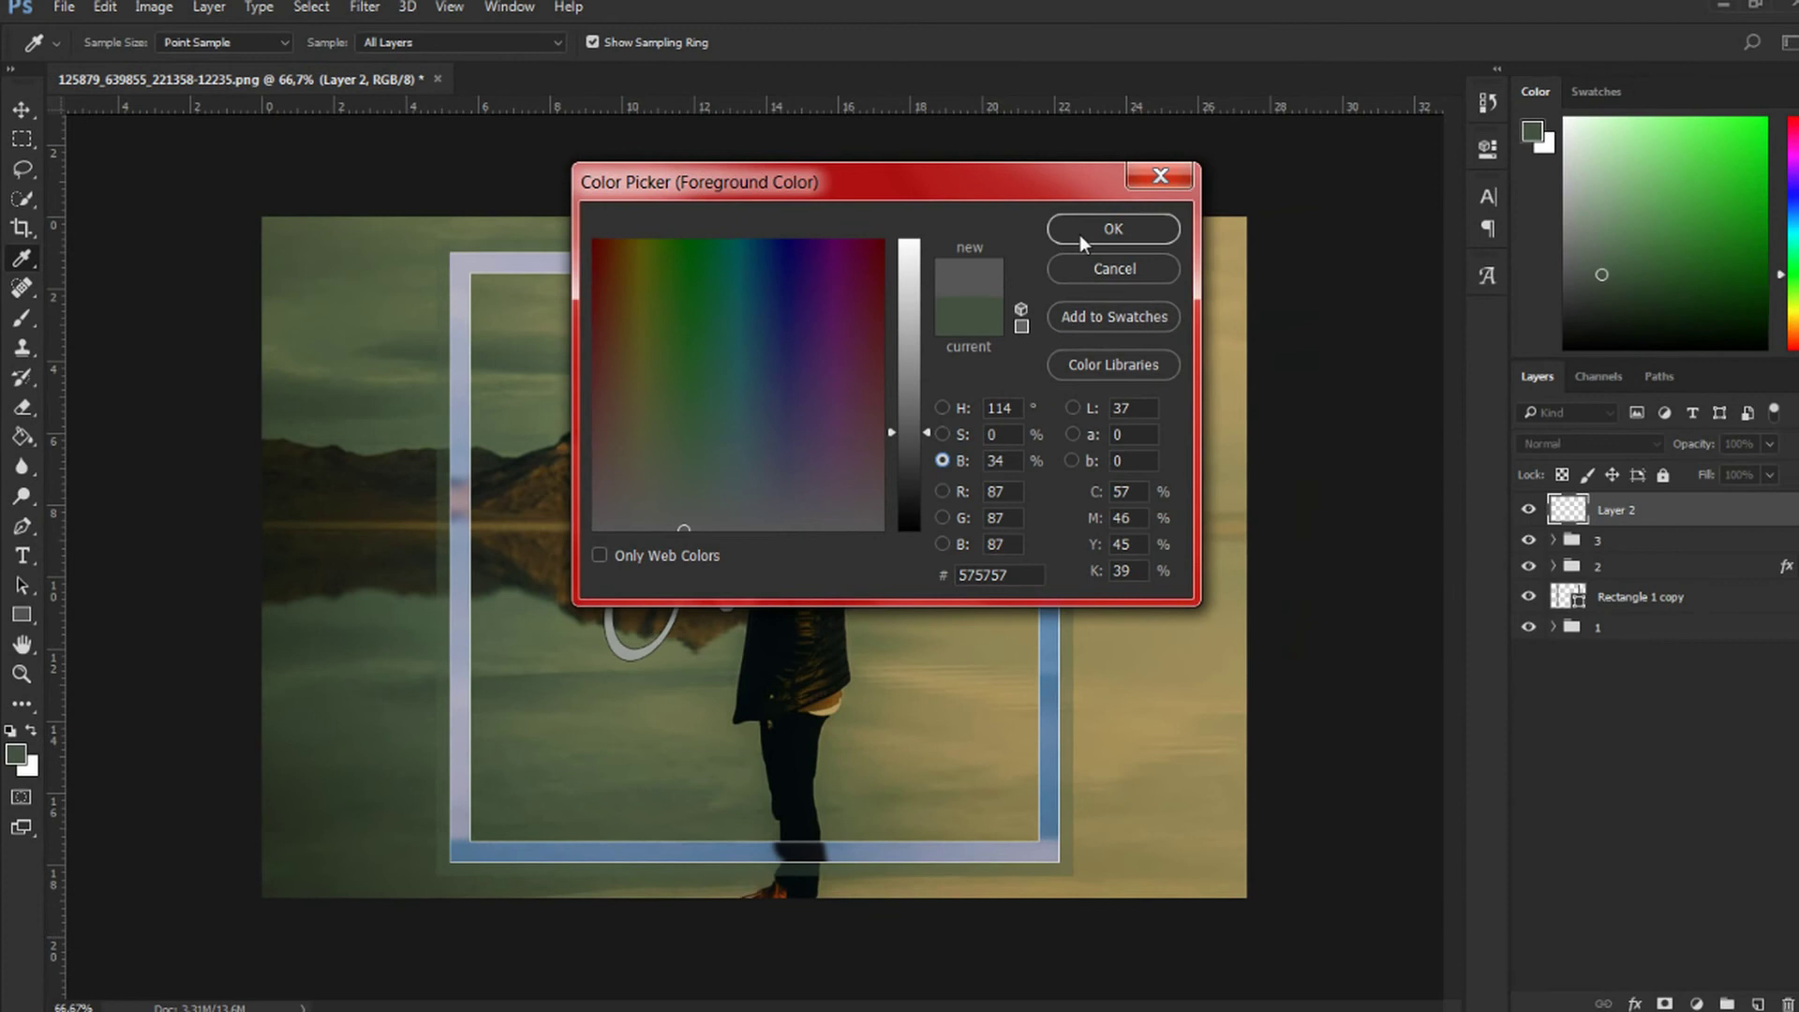
{"action": "left_click", "coordinate": [1096, 235]}
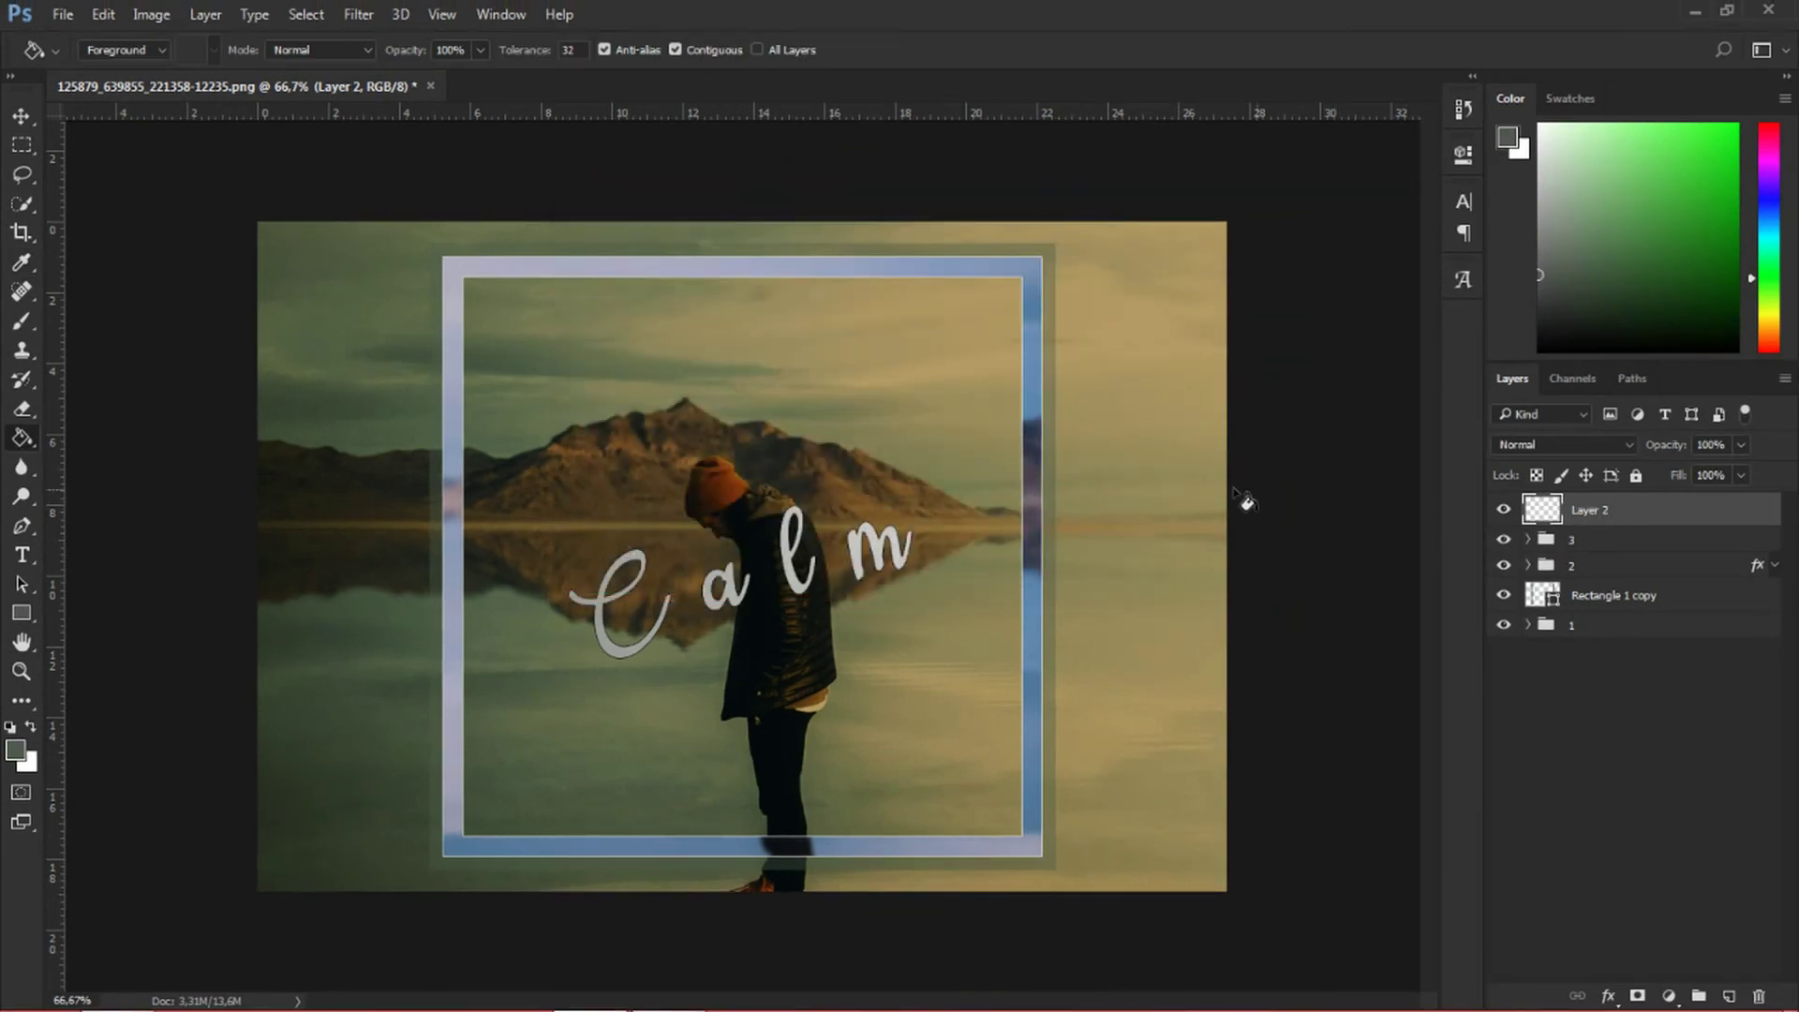
- Fill the whole Layer 2 canvas with the #555555 grey
{"action": "left_click", "coordinate": [1191, 544]}
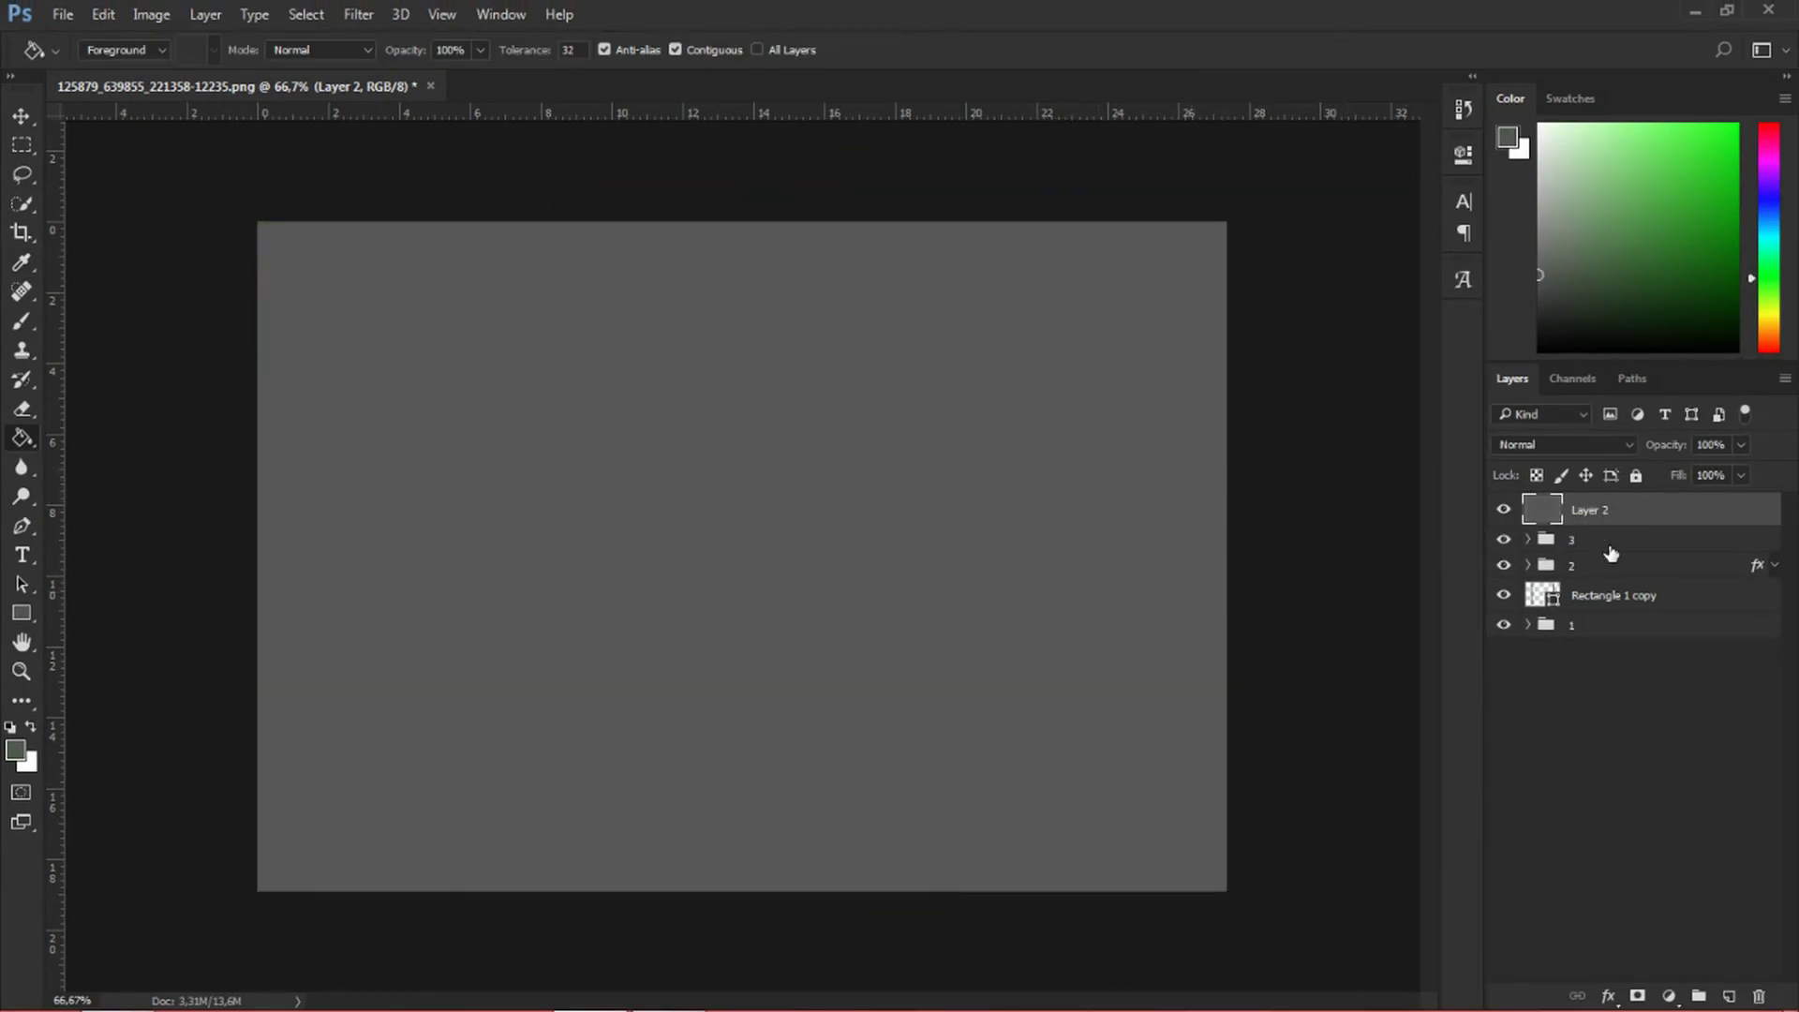
{"action": "left_click", "coordinate": [31, 126]}
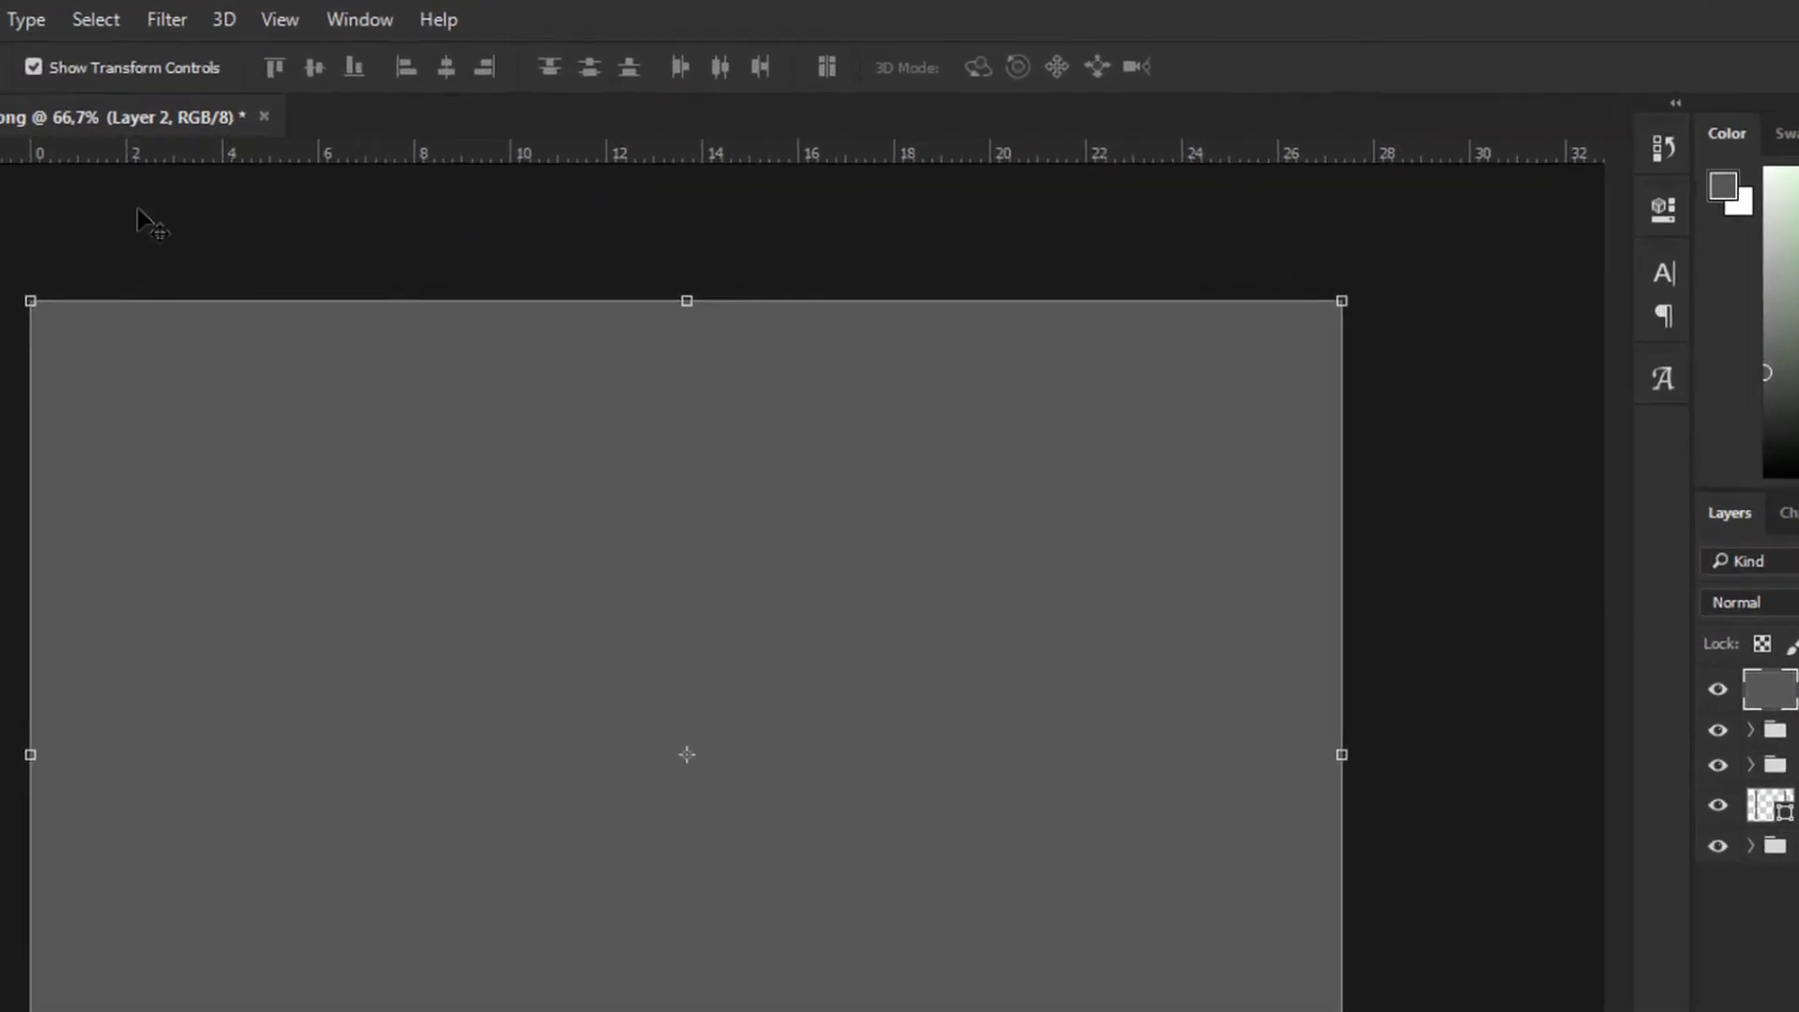
{"action": "left_click", "coordinate": [358, 15]}
- Apply Camera Raw Filter grain to Layer 2: amount 57, size 39, roughness 53
{"action": "left_click", "coordinate": [1792, 726]}
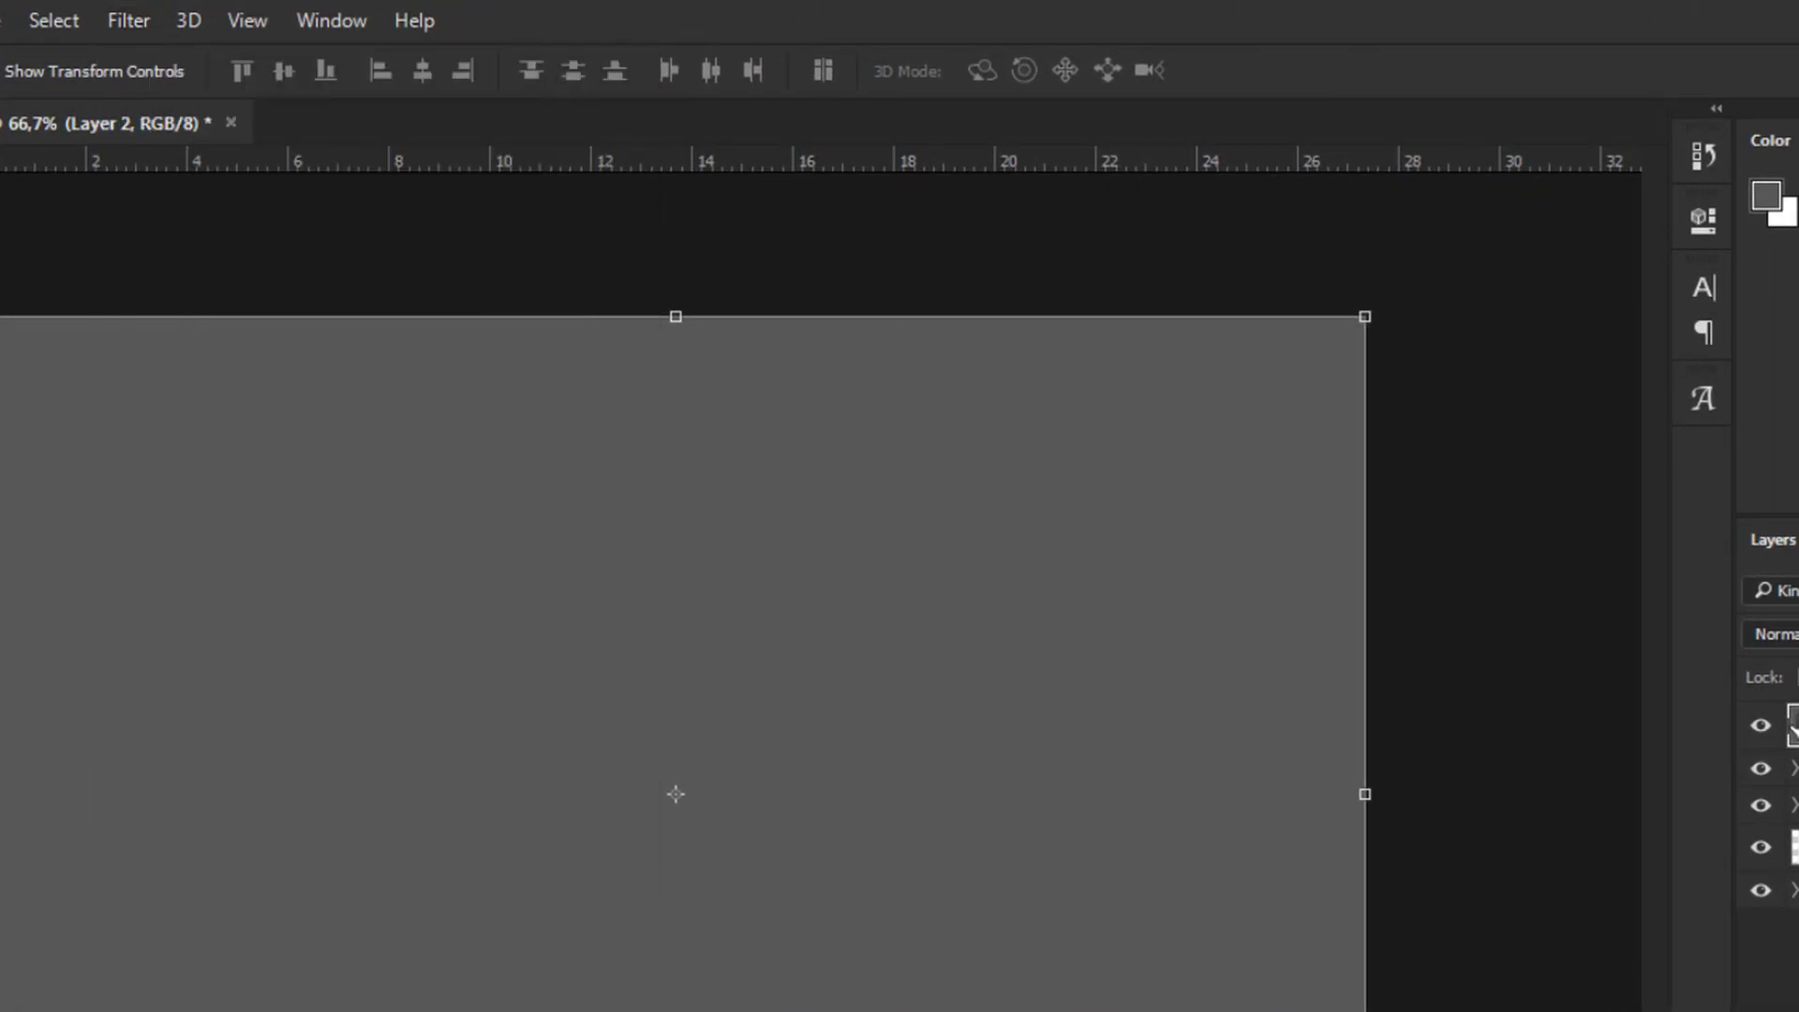
{"action": "left_click", "coordinate": [132, 21]}
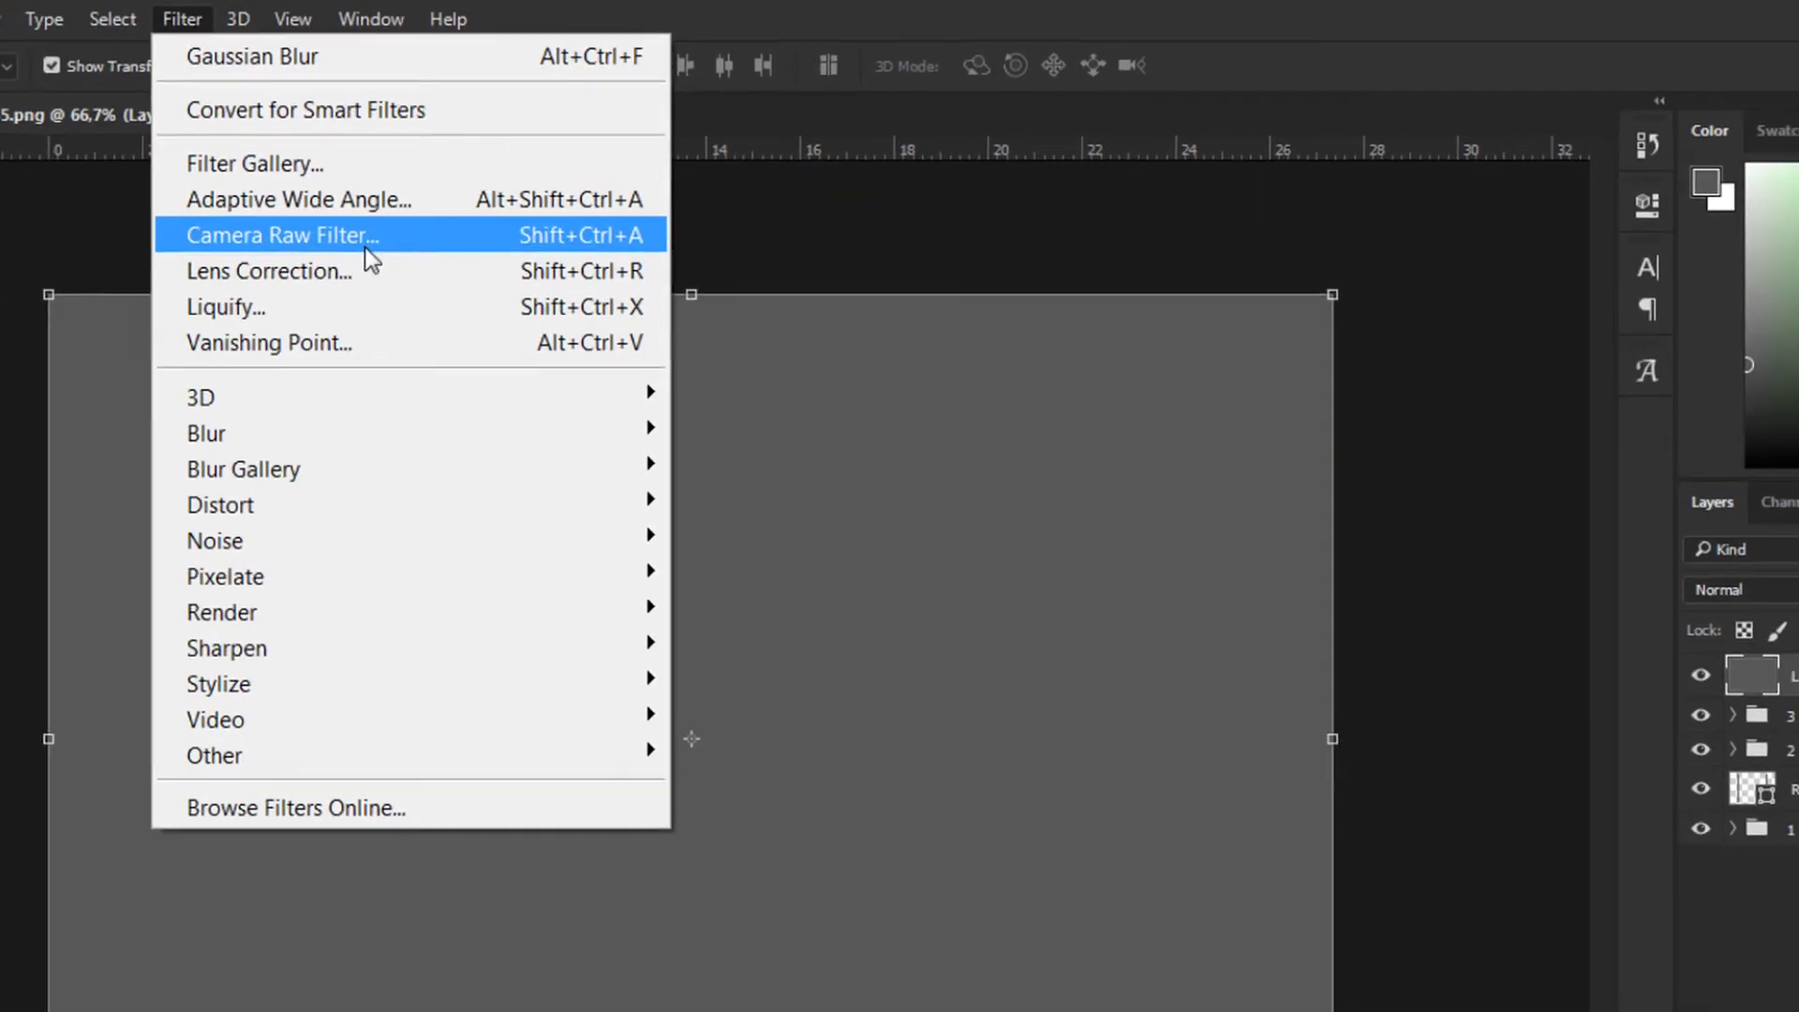
{"action": "left_click", "coordinate": [281, 253]}
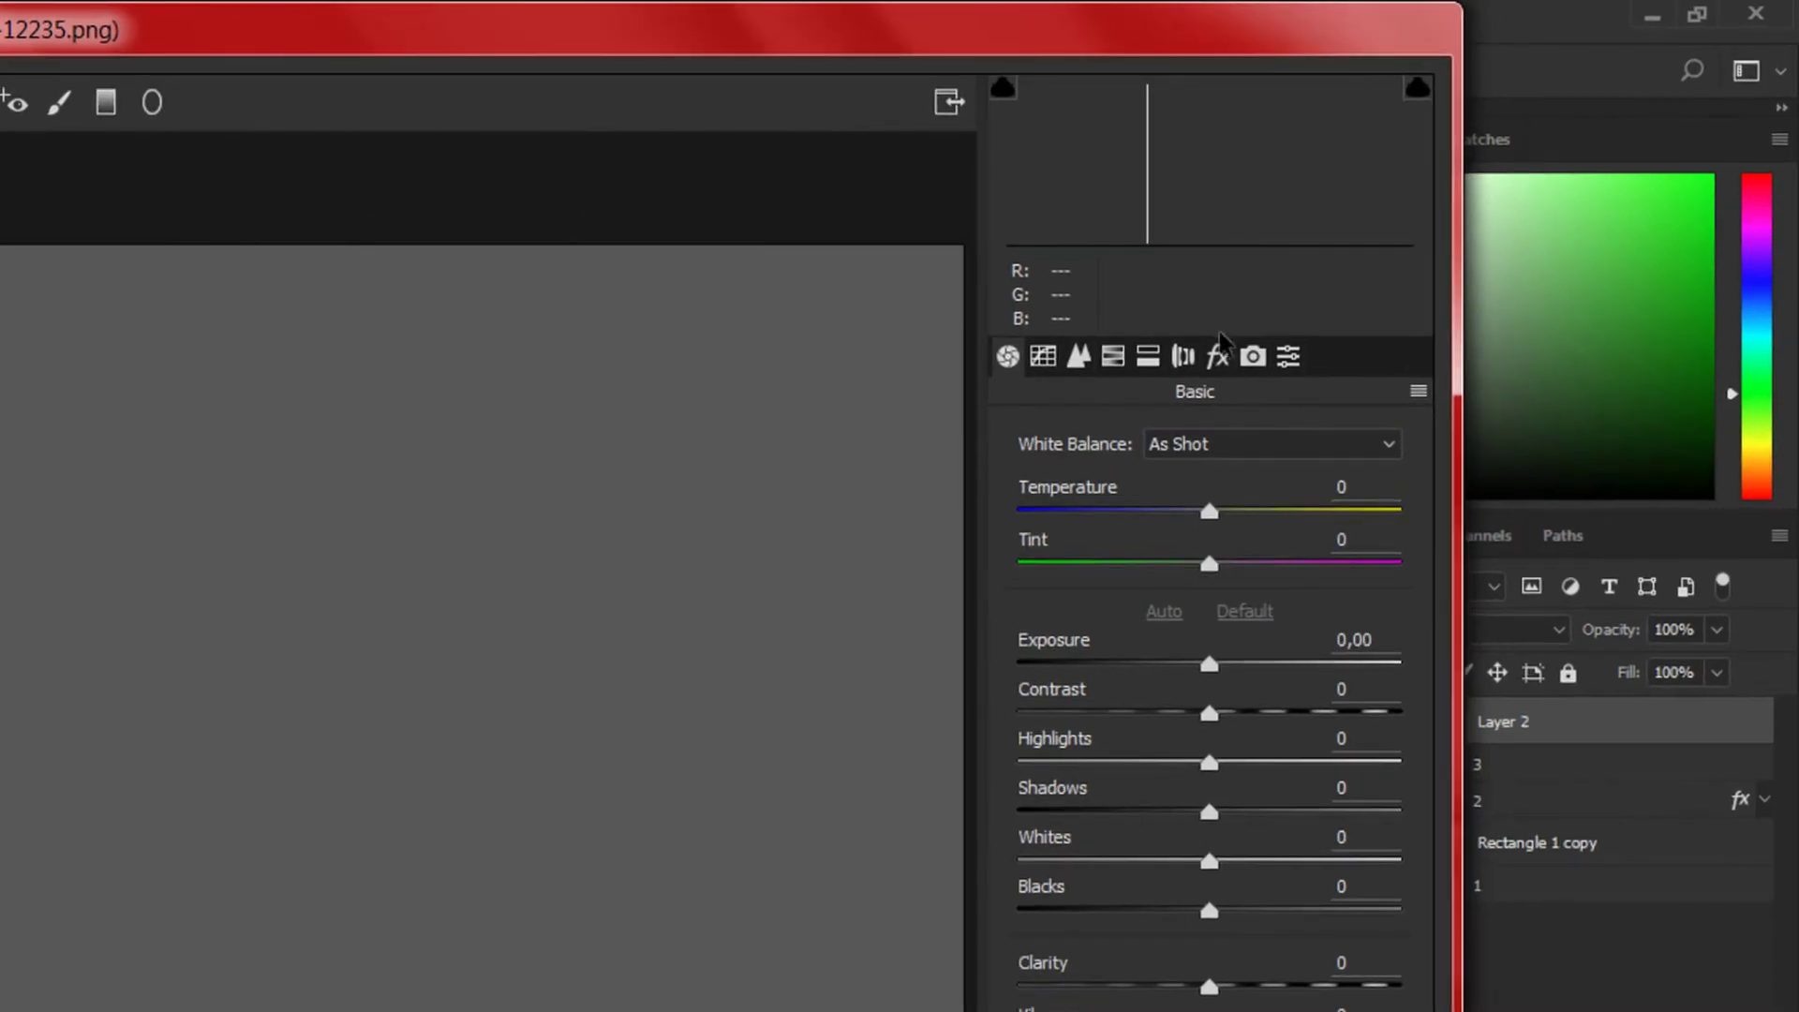
{"action": "left_click", "coordinate": [1345, 281]}
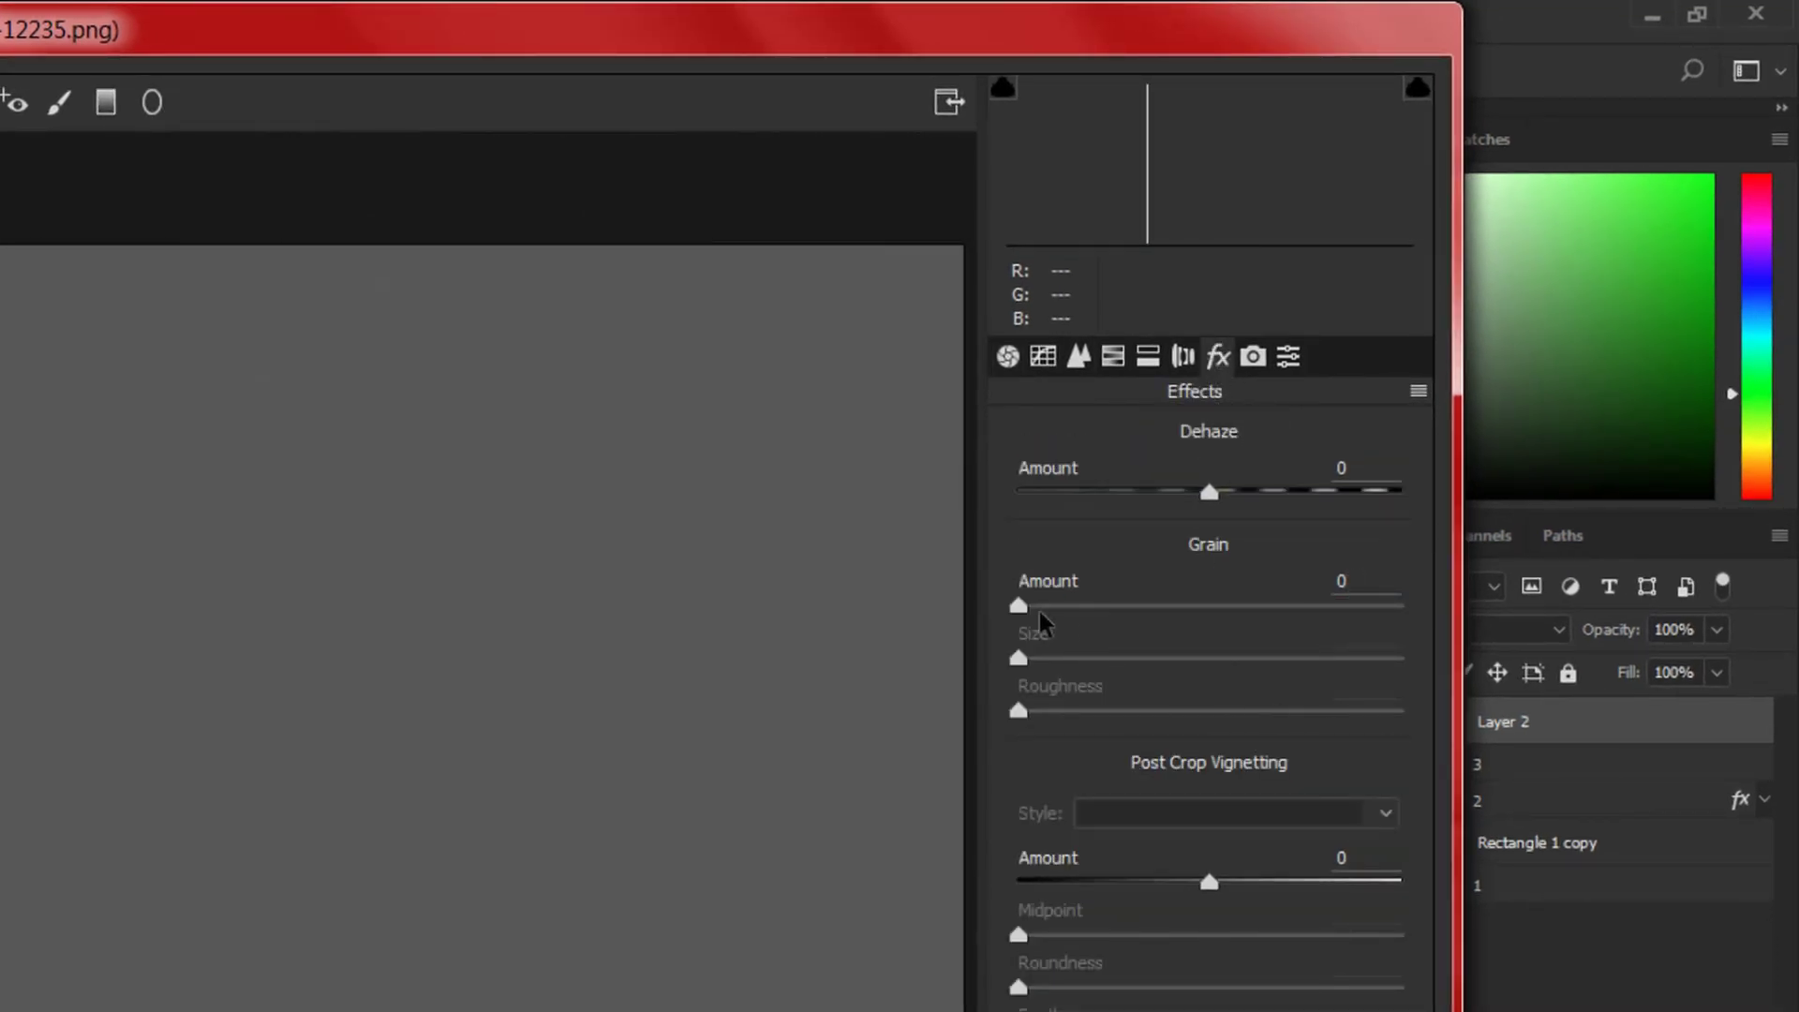
{"action": "left_click_drag", "start_coordinate": [1020, 606], "coordinate": [1203, 608]}
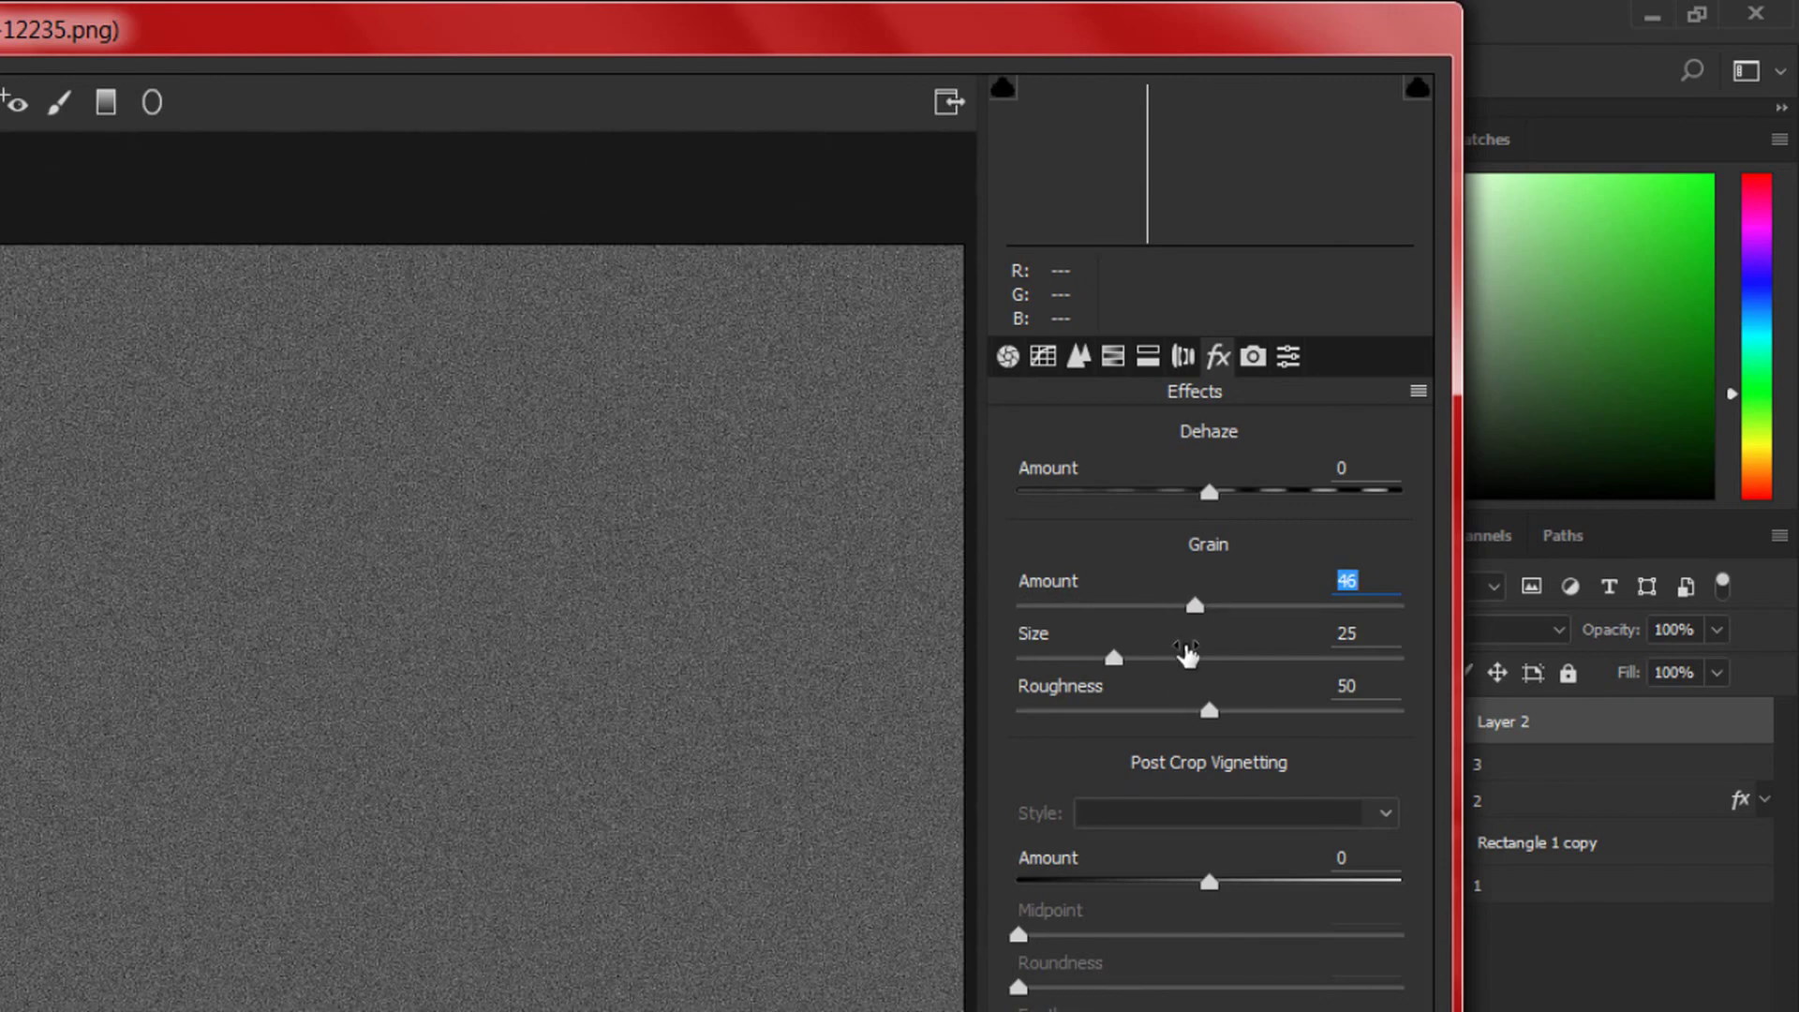
{"action": "left_click", "coordinate": [1207, 604]}
{"action": "left_click_drag", "start_coordinate": [1127, 659], "coordinate": [1166, 658]}
{"action": "left_click_drag", "start_coordinate": [1206, 720], "coordinate": [1225, 726]}
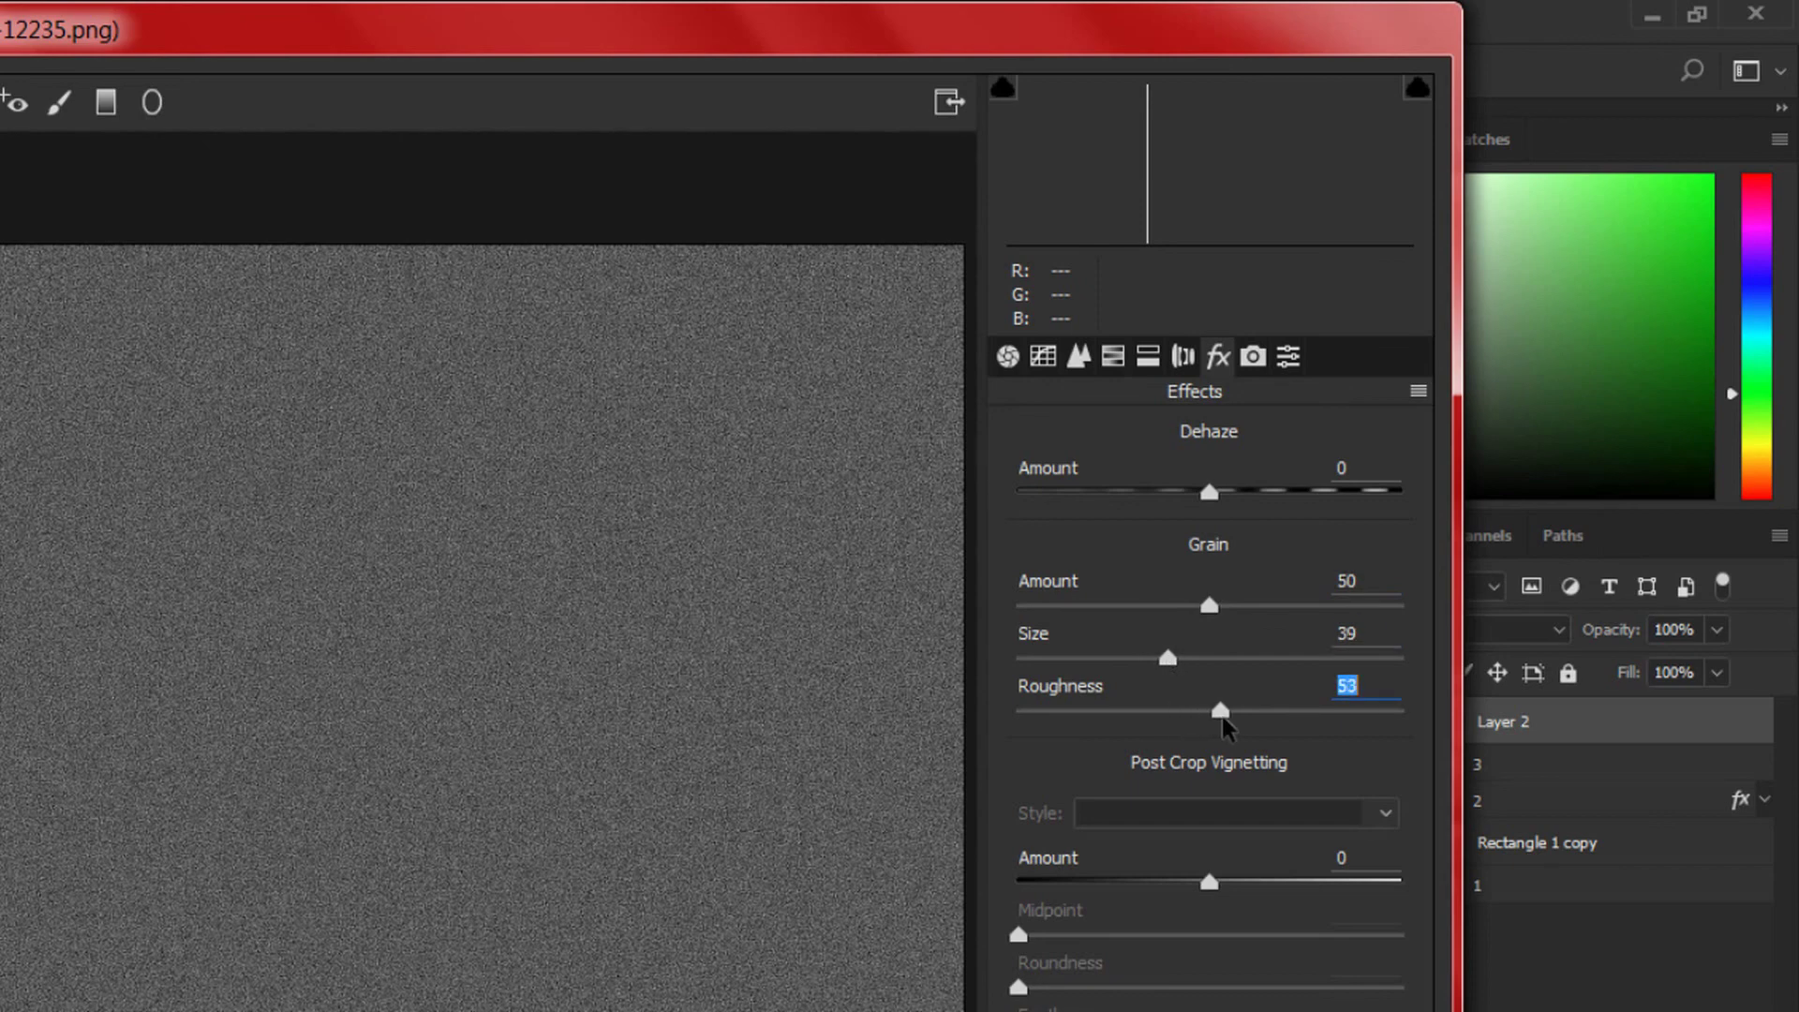
{"action": "left_click_drag", "start_coordinate": [1210, 605], "coordinate": [1234, 607]}
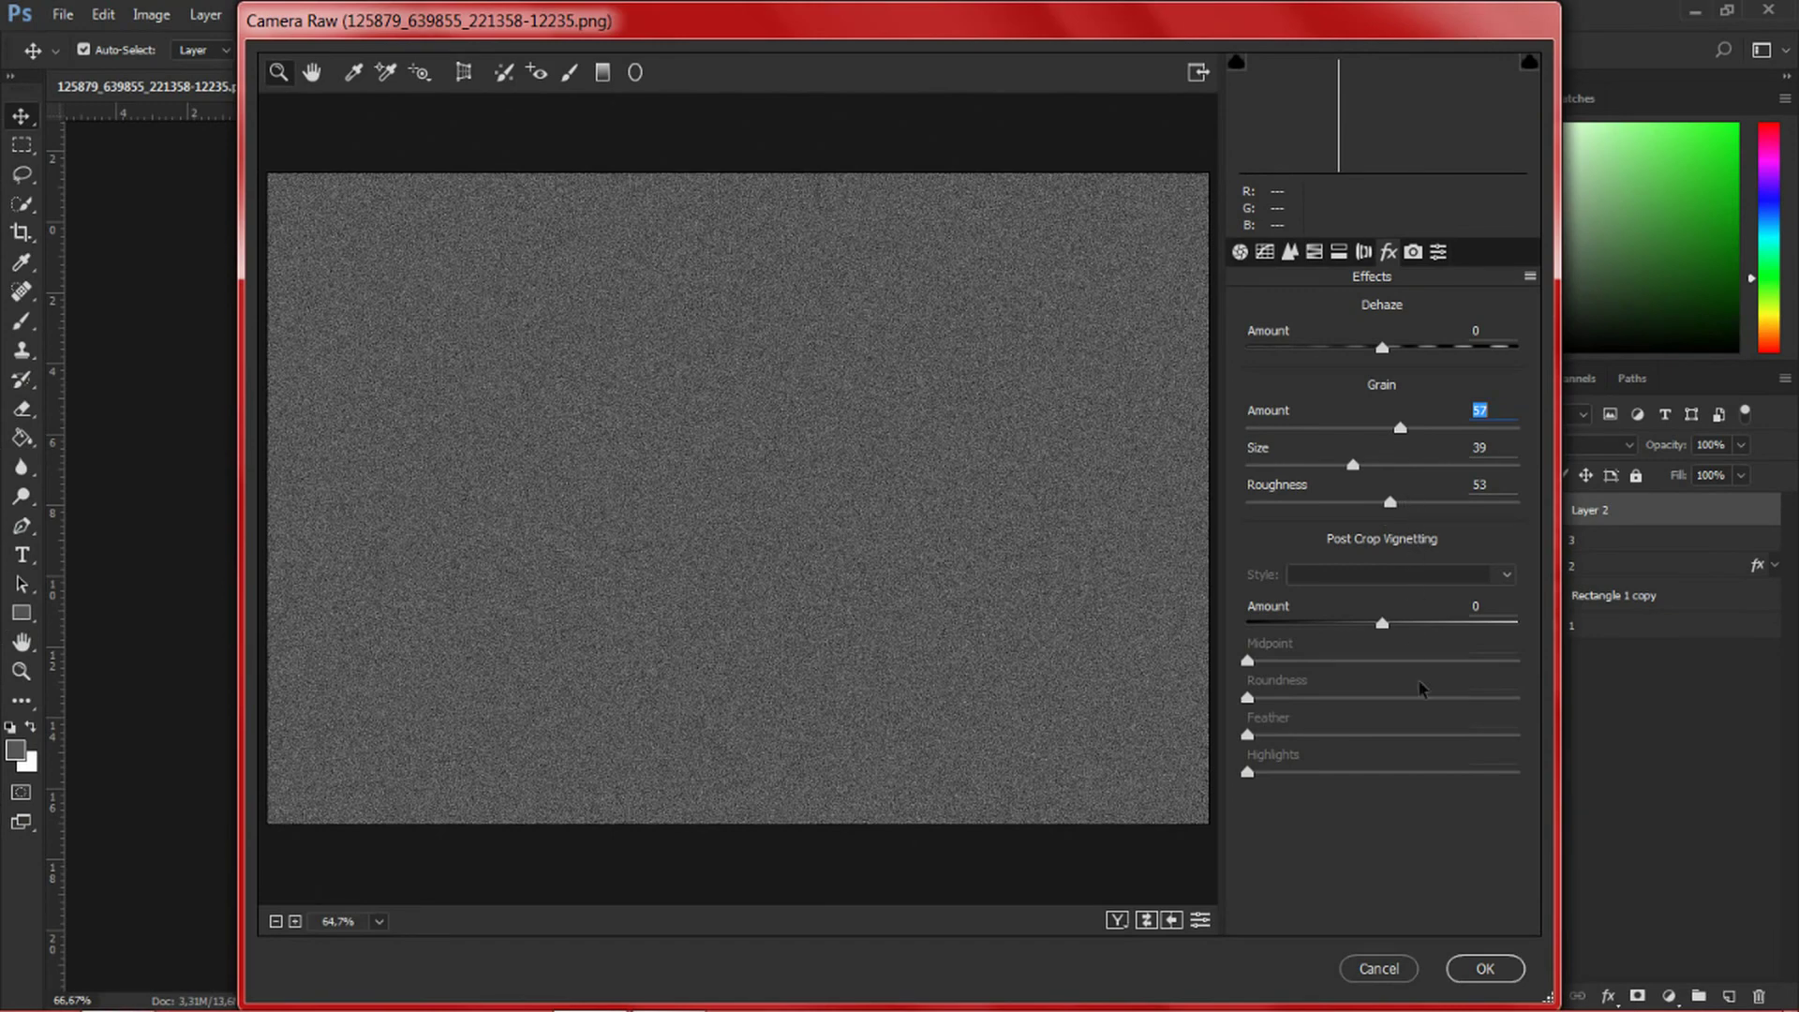
{"action": "left_click", "coordinate": [1485, 968]}
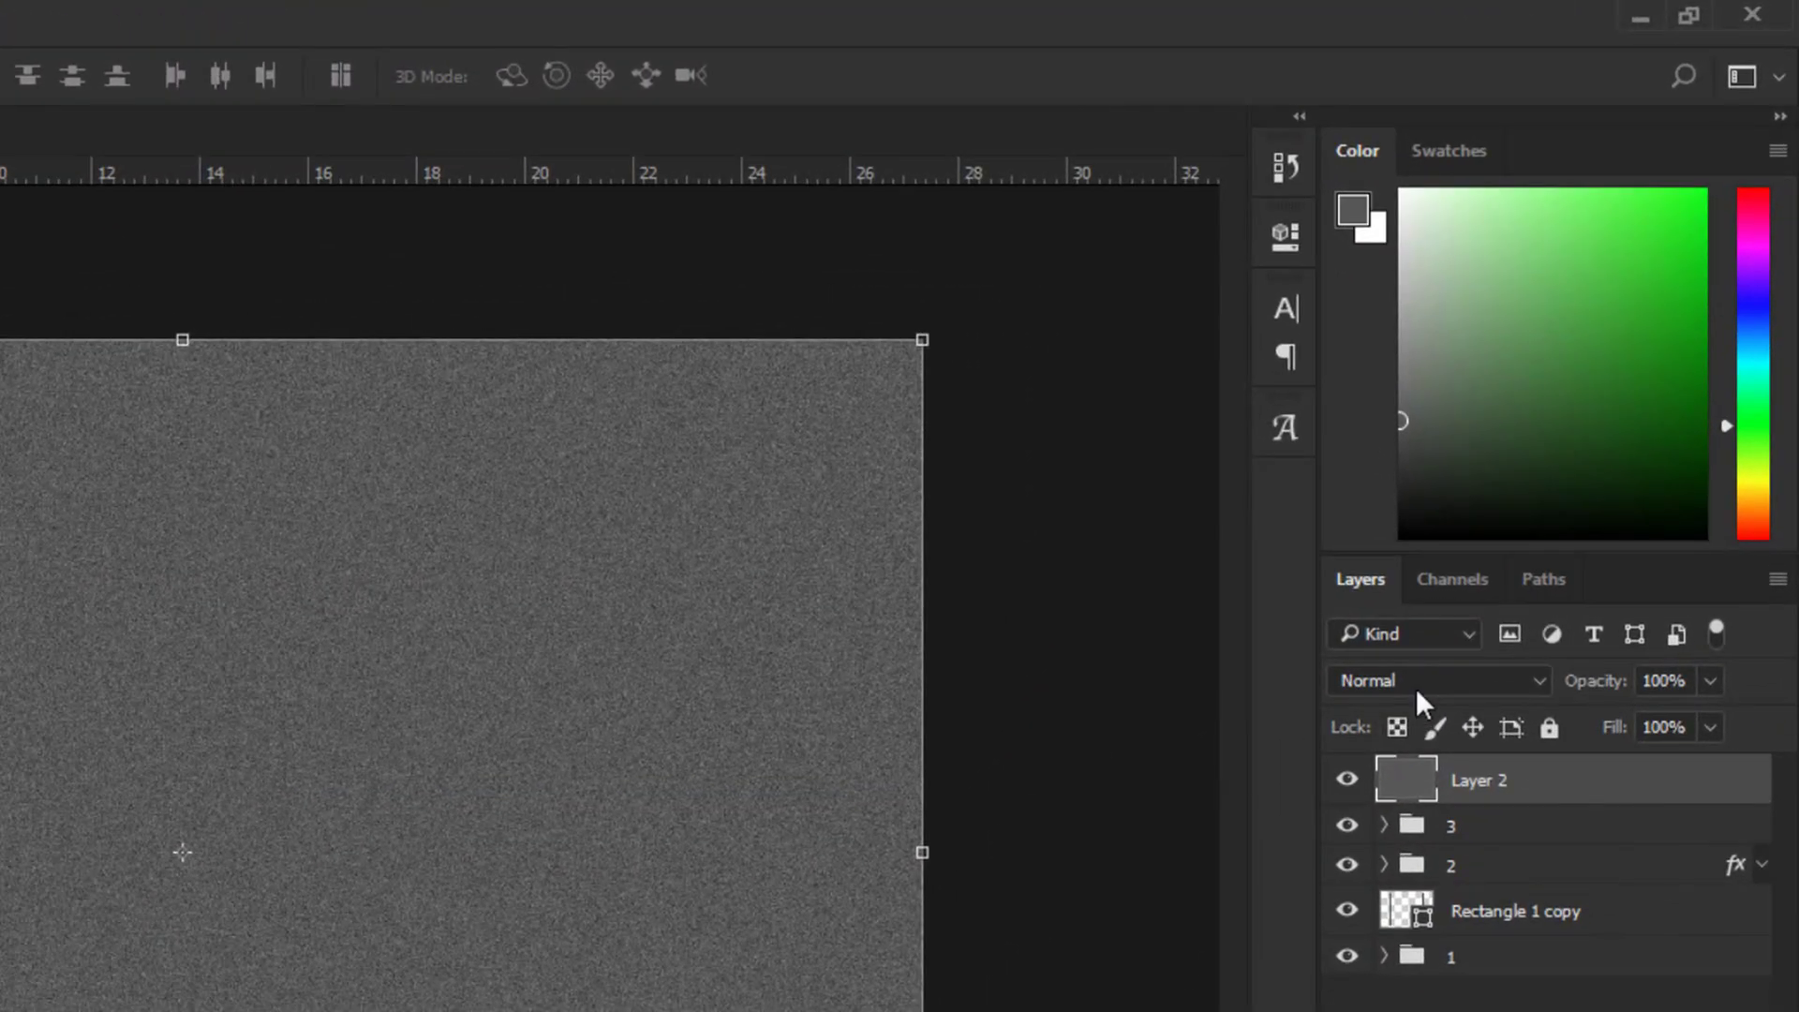
- Set the grain layer's blend mode to Overlay and lower its opacity
{"action": "left_click", "coordinate": [1531, 477]}
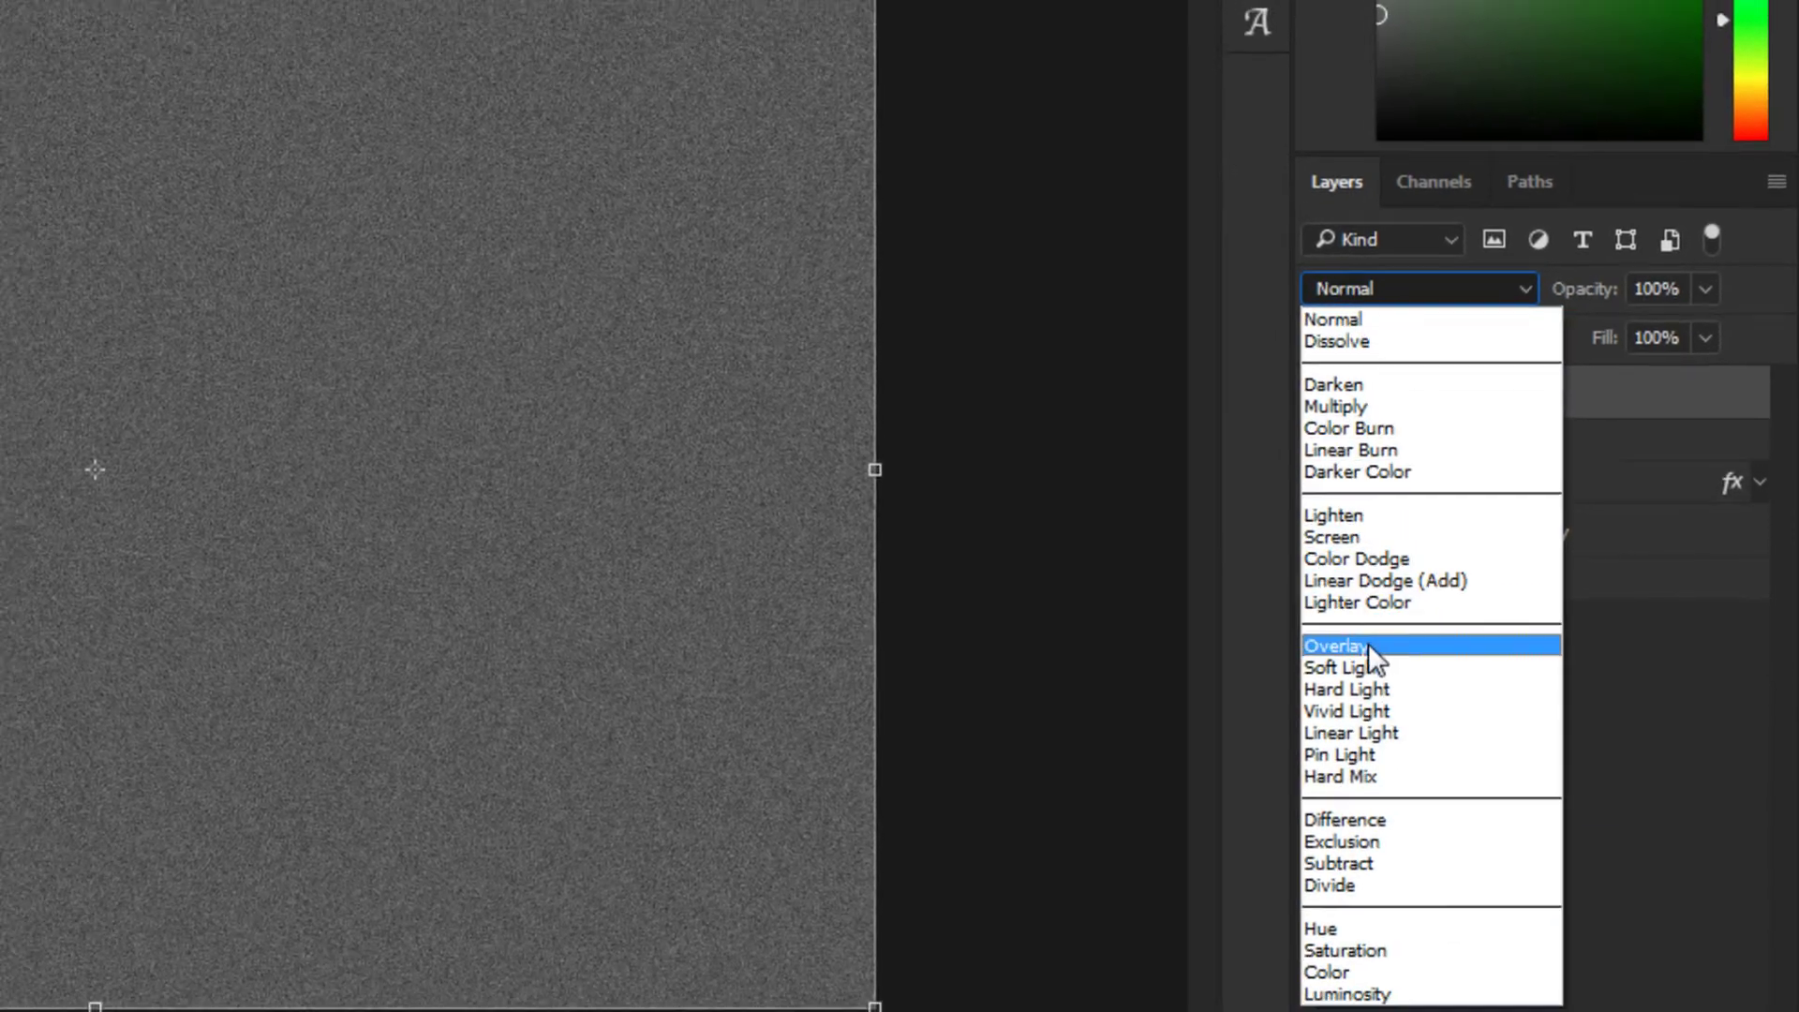
{"action": "left_click", "coordinate": [1369, 708]}
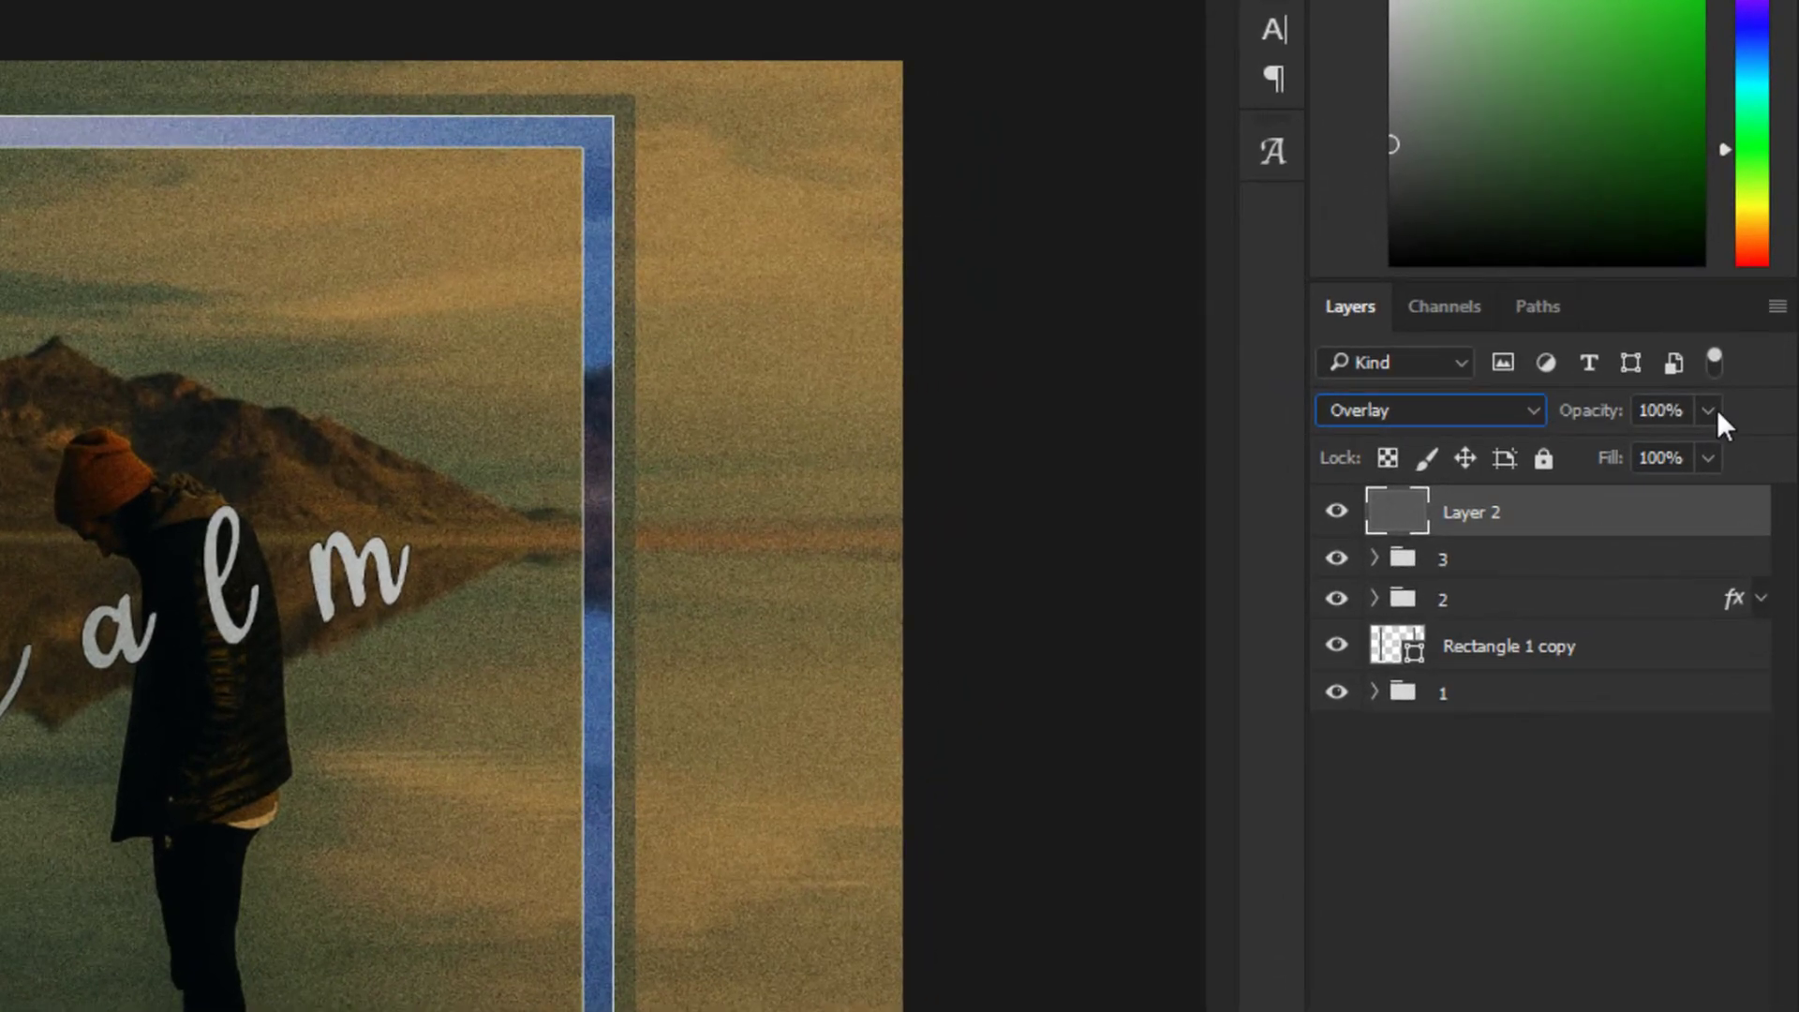
{"action": "left_click", "coordinate": [1741, 446]}
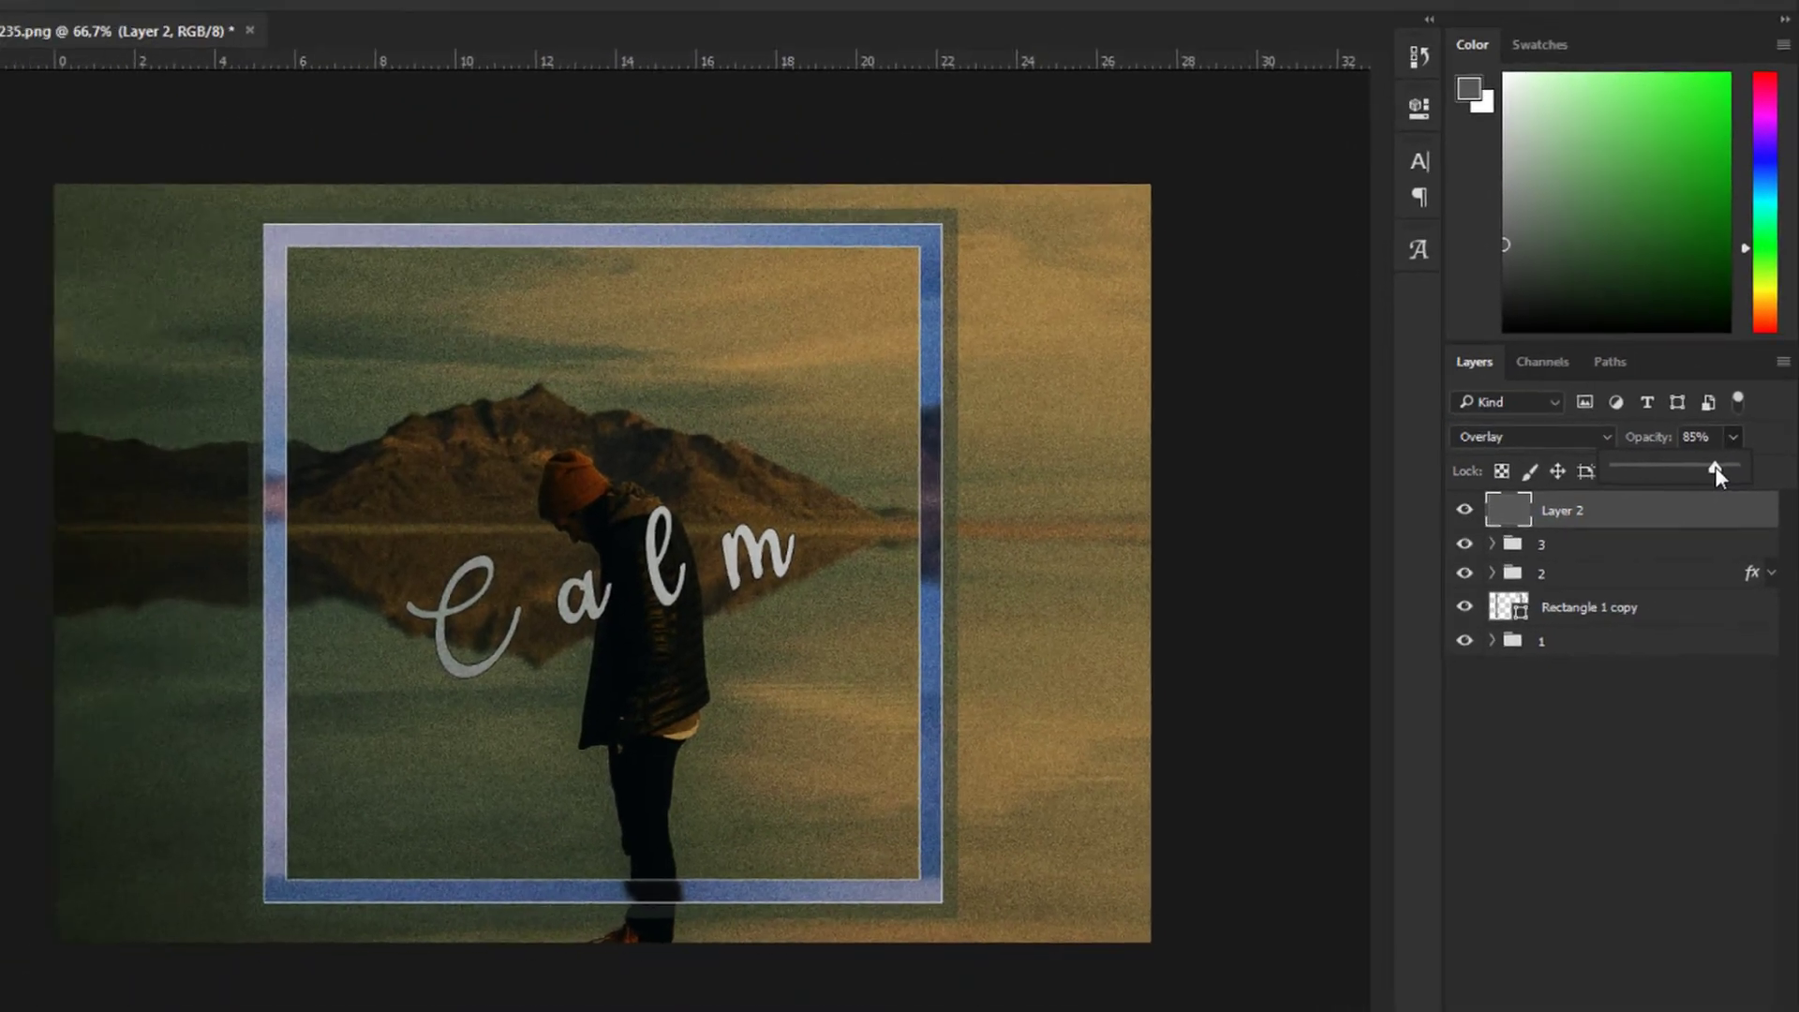
{"action": "left_click_drag", "start_coordinate": [1741, 471], "coordinate": [1699, 475]}
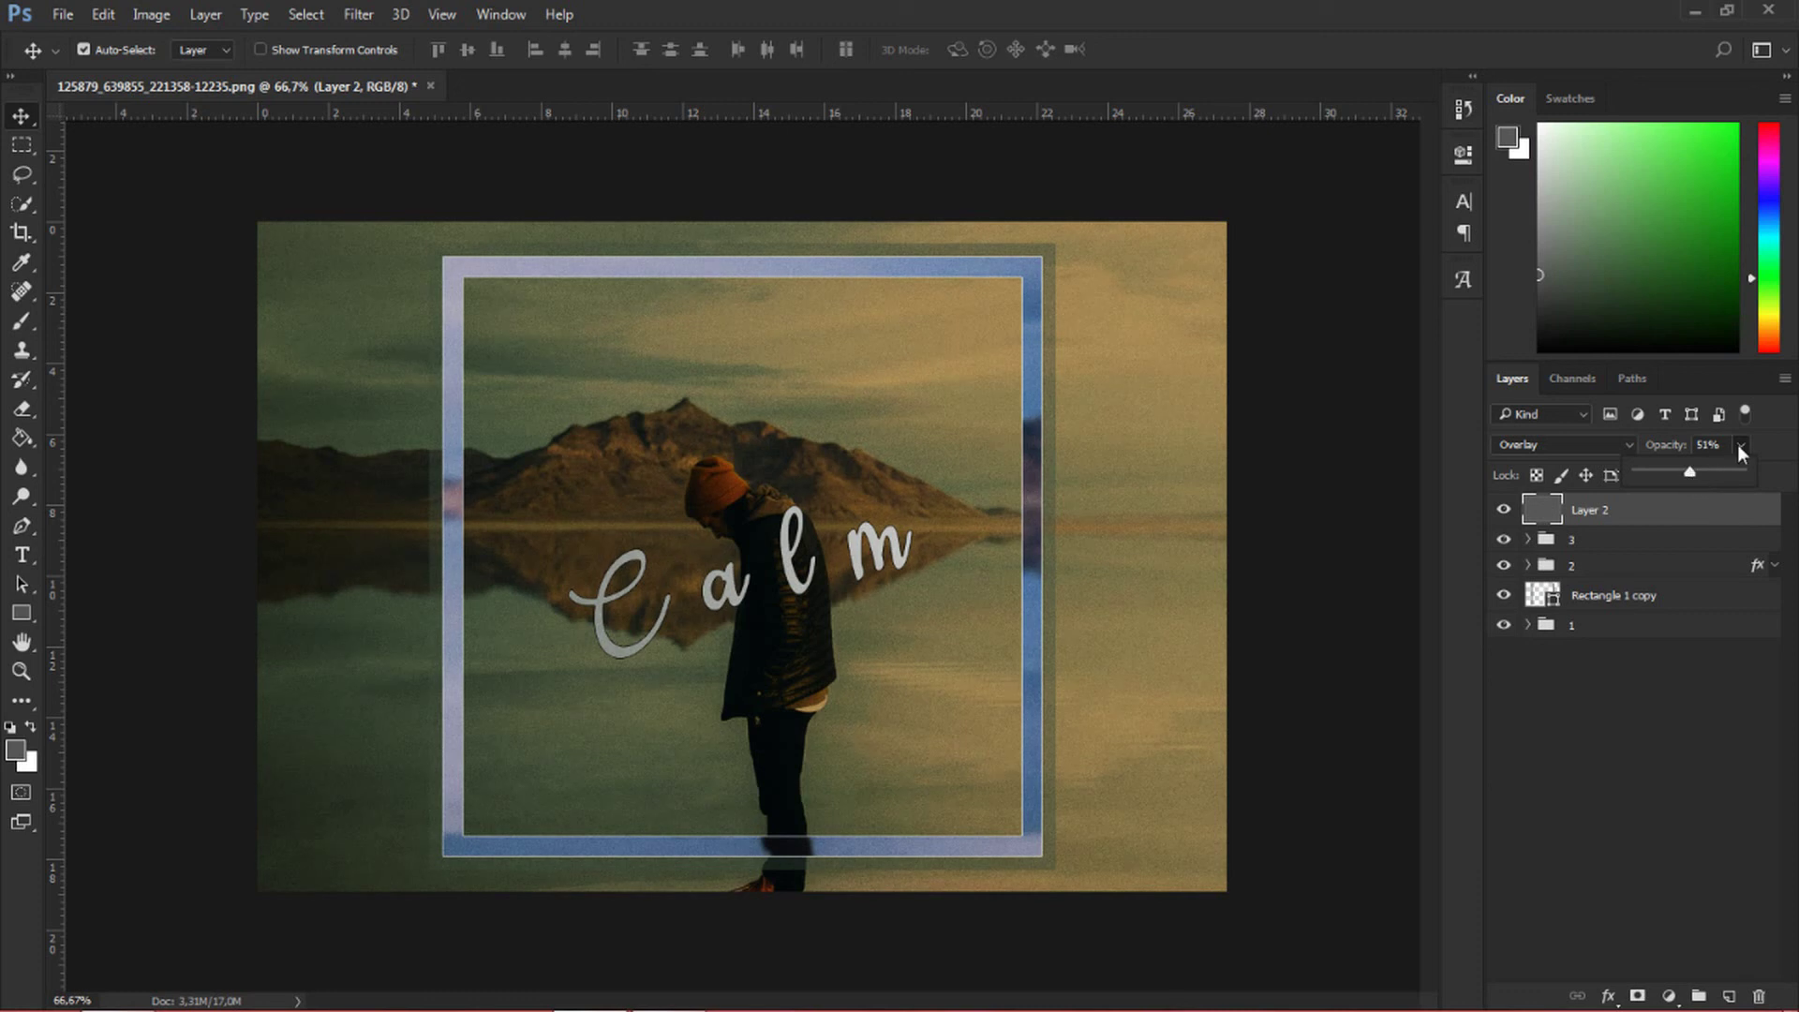
- Toggle the grain layer's visibility on and off to compare the texture
{"action": "left_click", "coordinate": [1668, 779]}
{"action": "left_click", "coordinate": [1505, 512]}
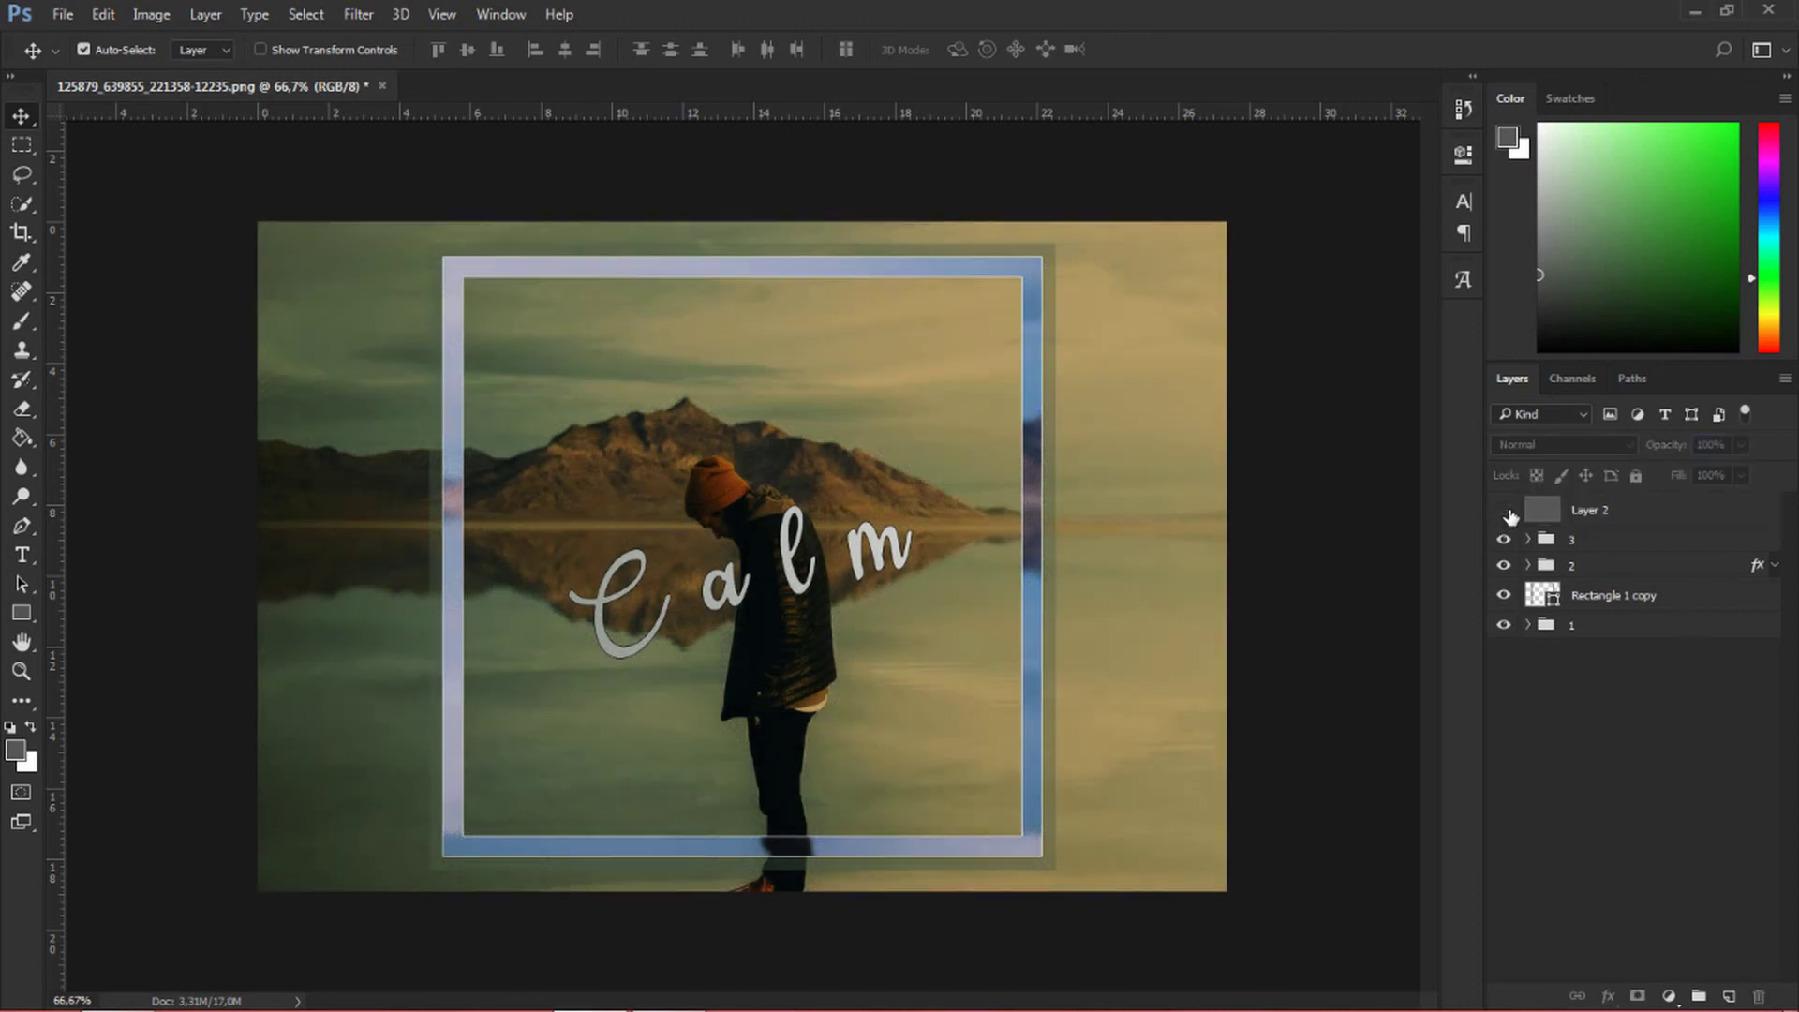
{"action": "left_click", "coordinate": [1505, 511]}
{"action": "left_click", "coordinate": [1505, 512]}
{"action": "left_click", "coordinate": [1505, 511]}
- Move the Calm title group 3 above the grain Layer 2
{"action": "left_click", "coordinate": [1580, 541]}
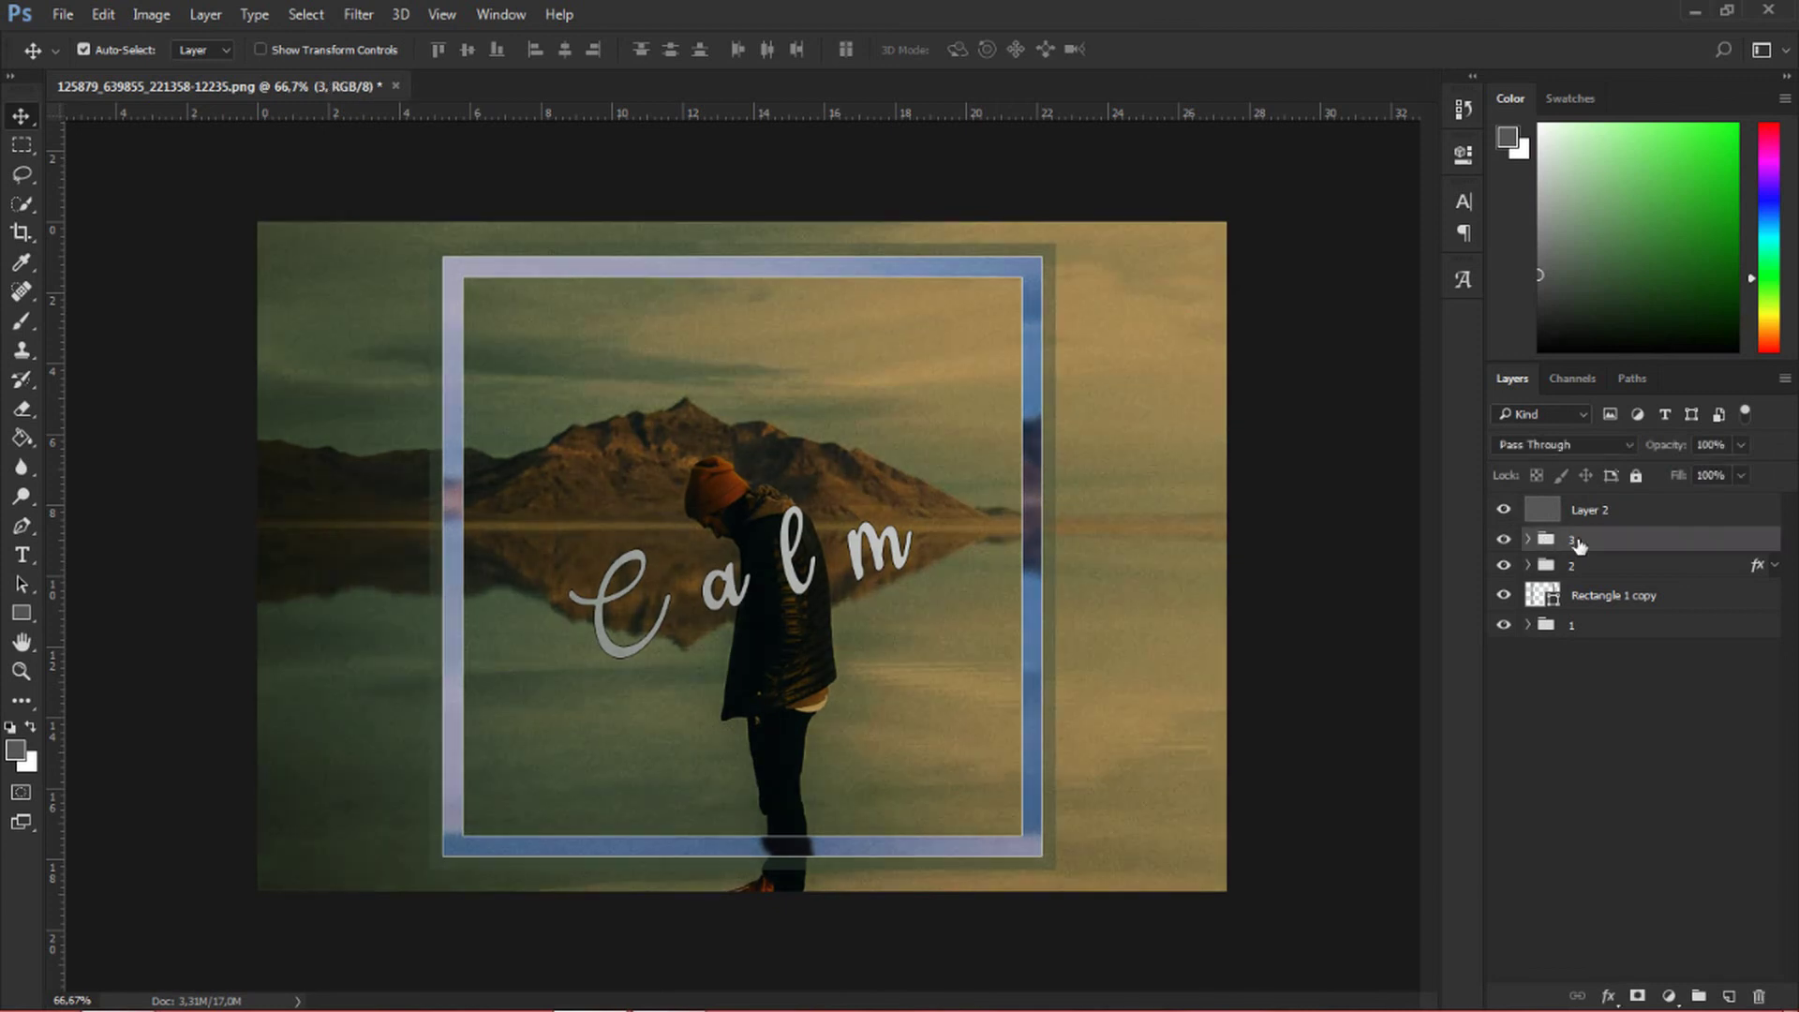
{"action": "left_click", "coordinate": [1504, 540]}
{"action": "left_click_drag", "start_coordinate": [1598, 549], "coordinate": [1593, 497]}
{"action": "left_click", "coordinate": [1597, 735]}
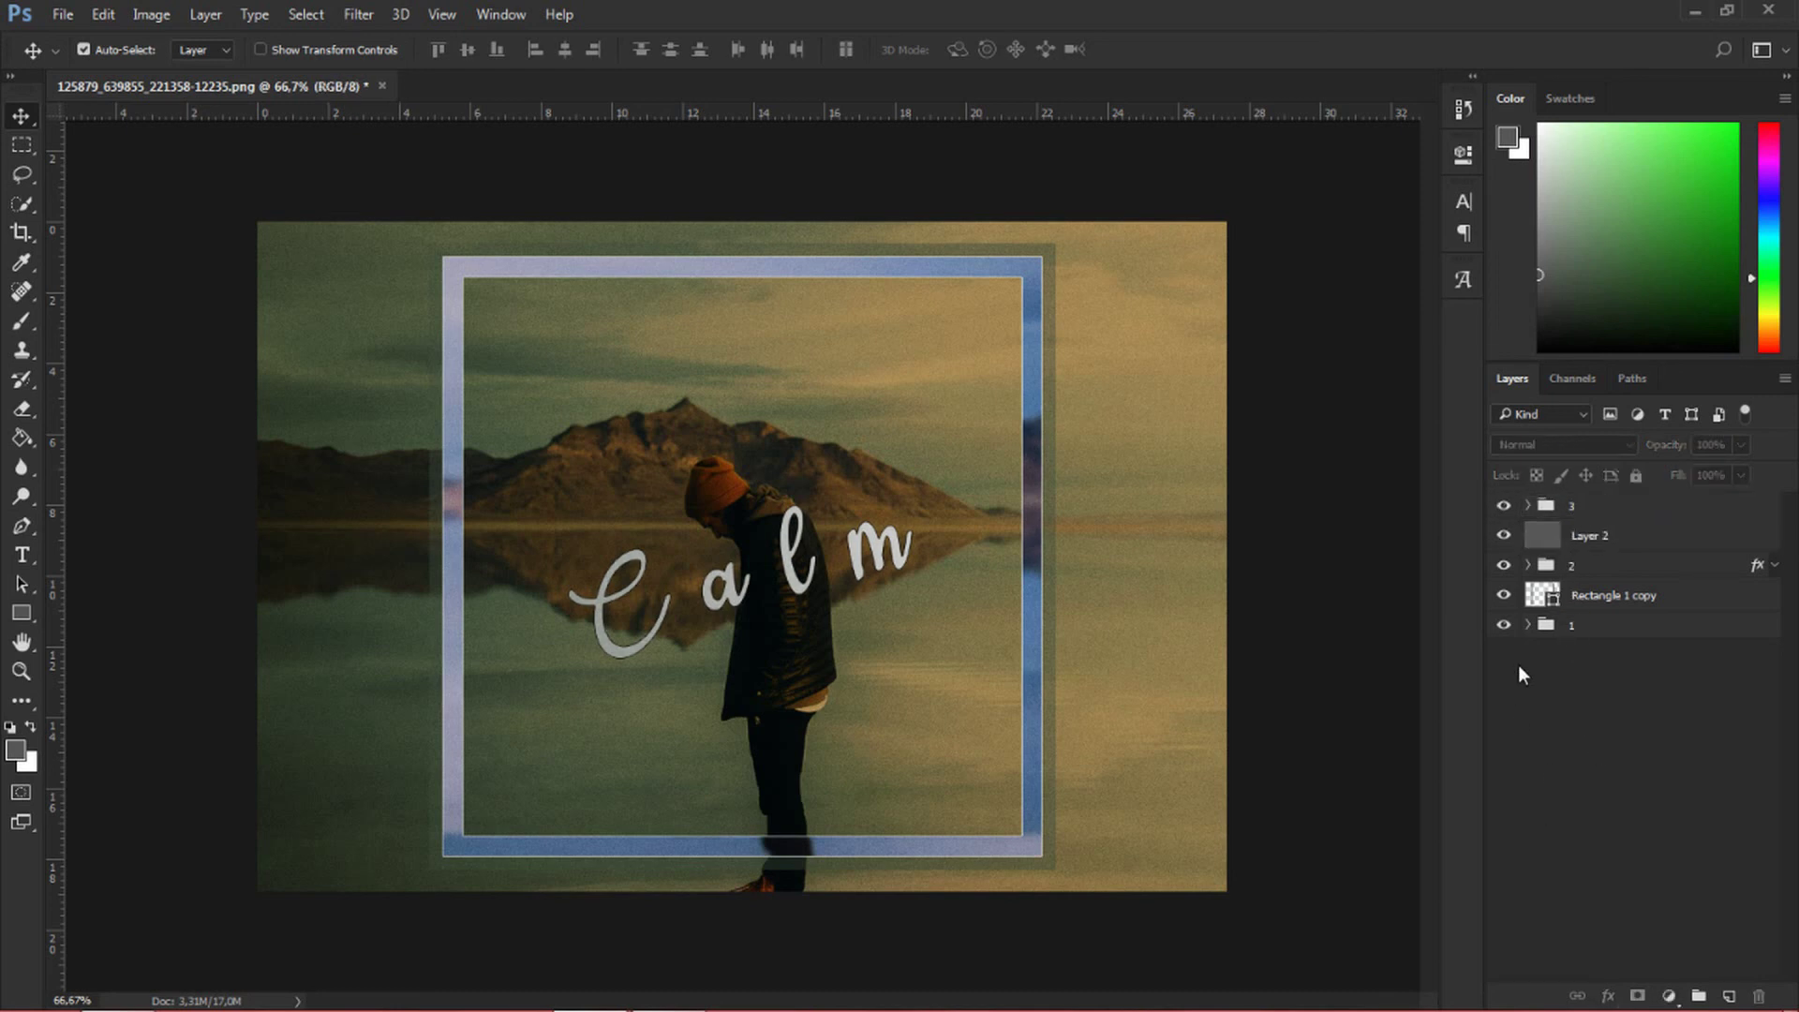